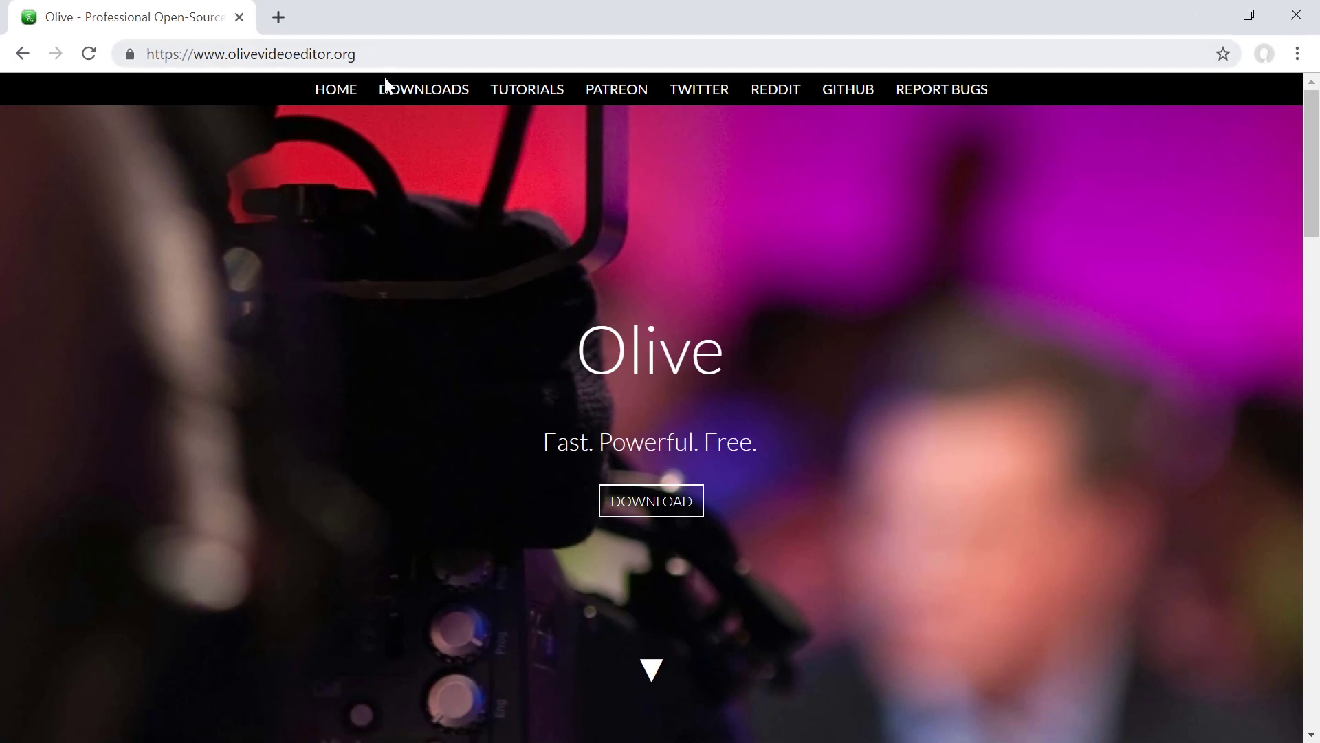
Download the Portable (64-bit) Windows build from the olivevideoeditor.org Downloads page
{"action": "left_click", "coordinate": [425, 91]}
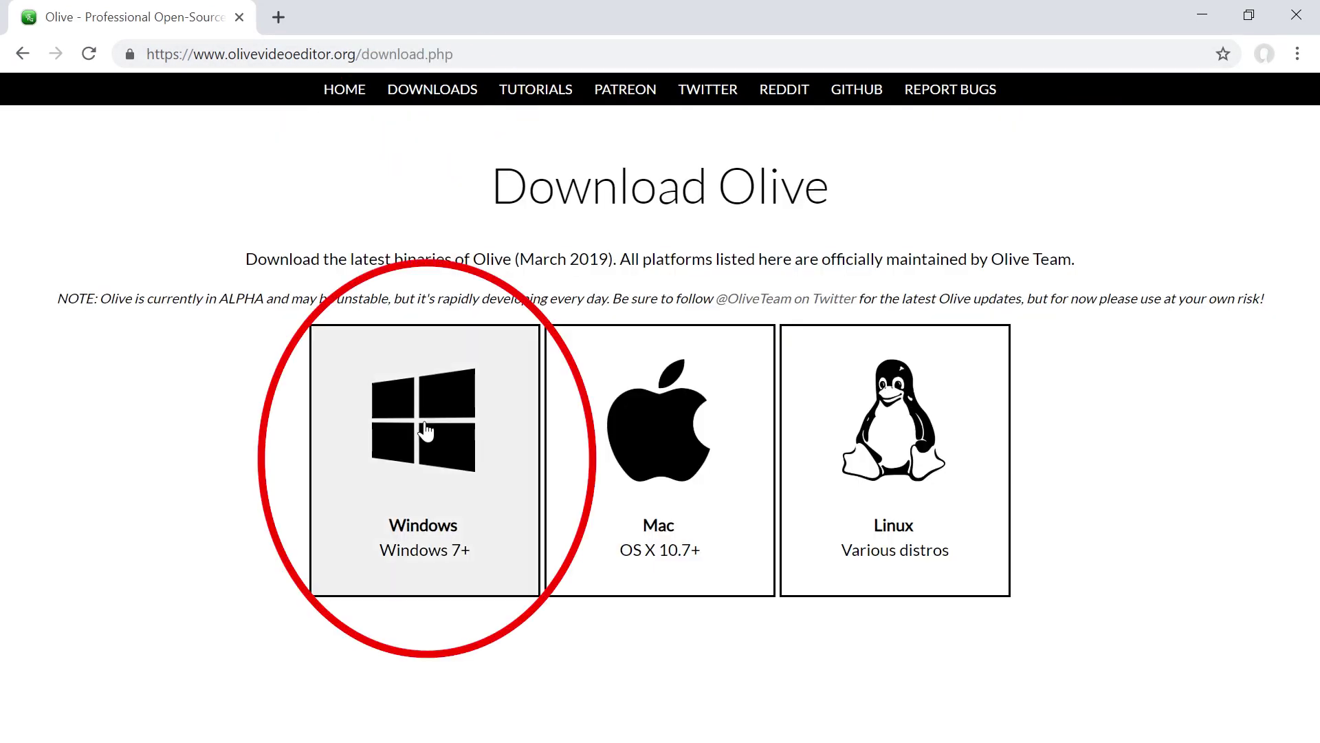
{"action": "mouse_move", "coordinate": [425, 430]}
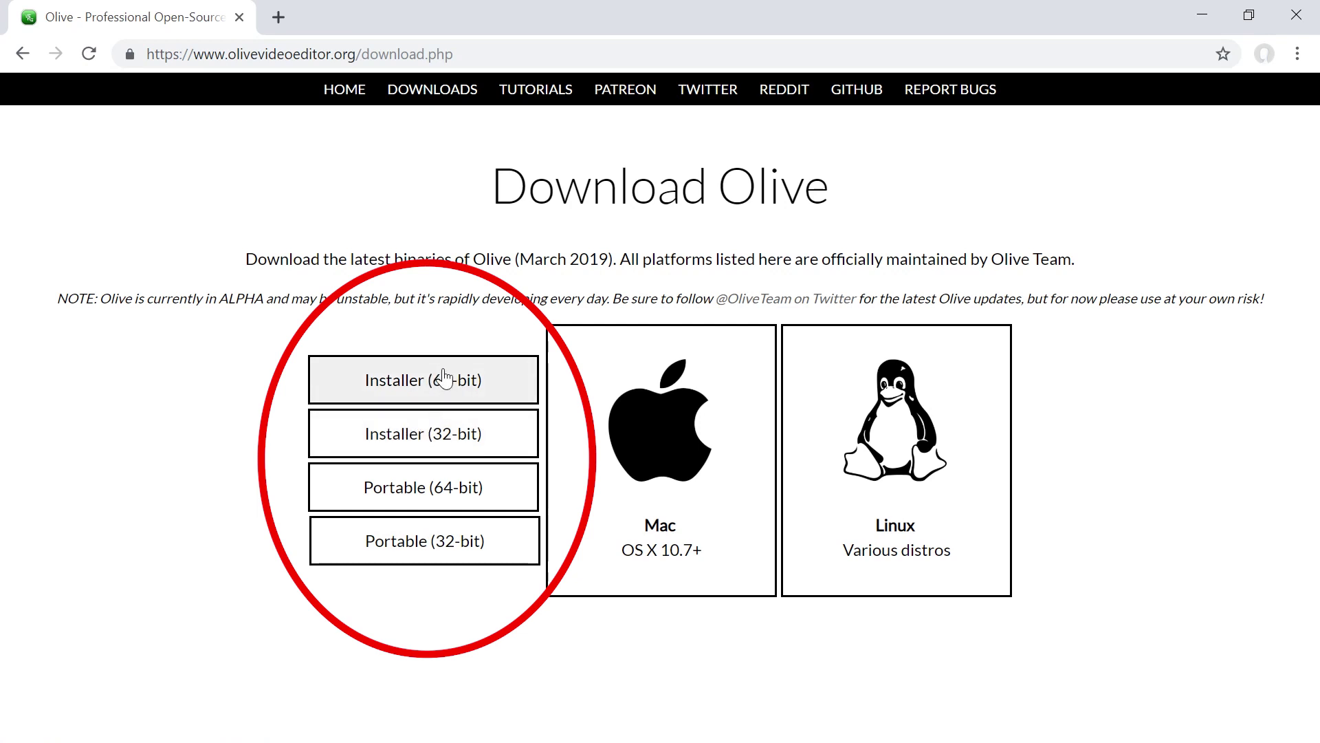
{"action": "left_click", "coordinate": [440, 488]}
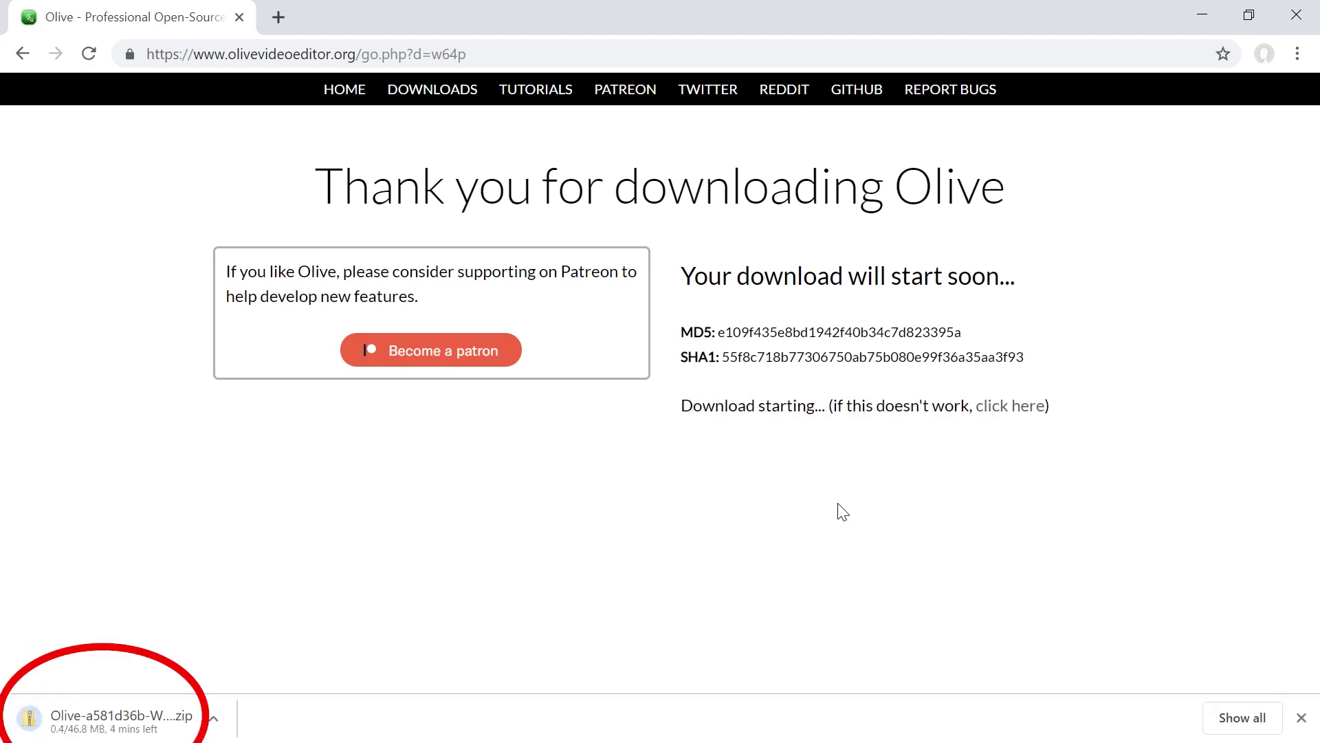
Extract all files from the downloaded Olive zip archive
{"action": "right_click", "coordinate": [532, 238]}
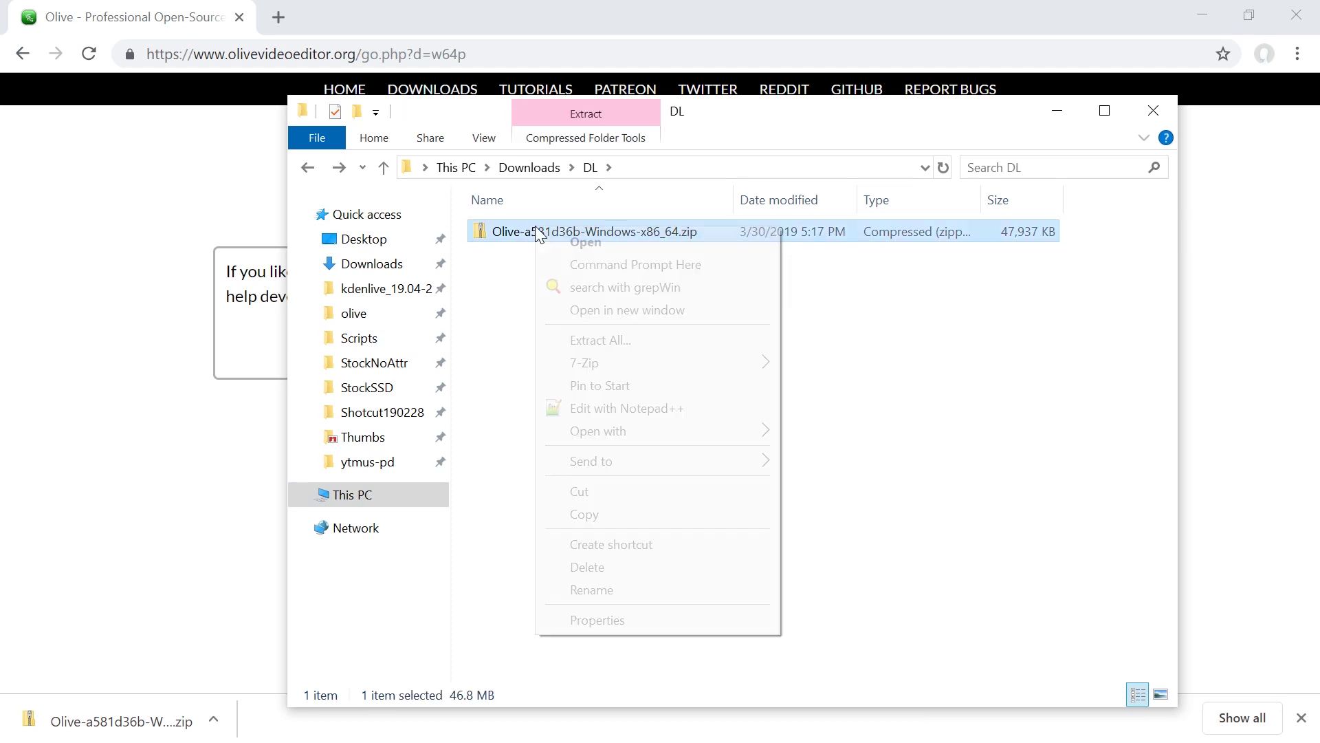
{"action": "left_click", "coordinate": [621, 339]}
{"action": "left_click", "coordinate": [835, 596]}
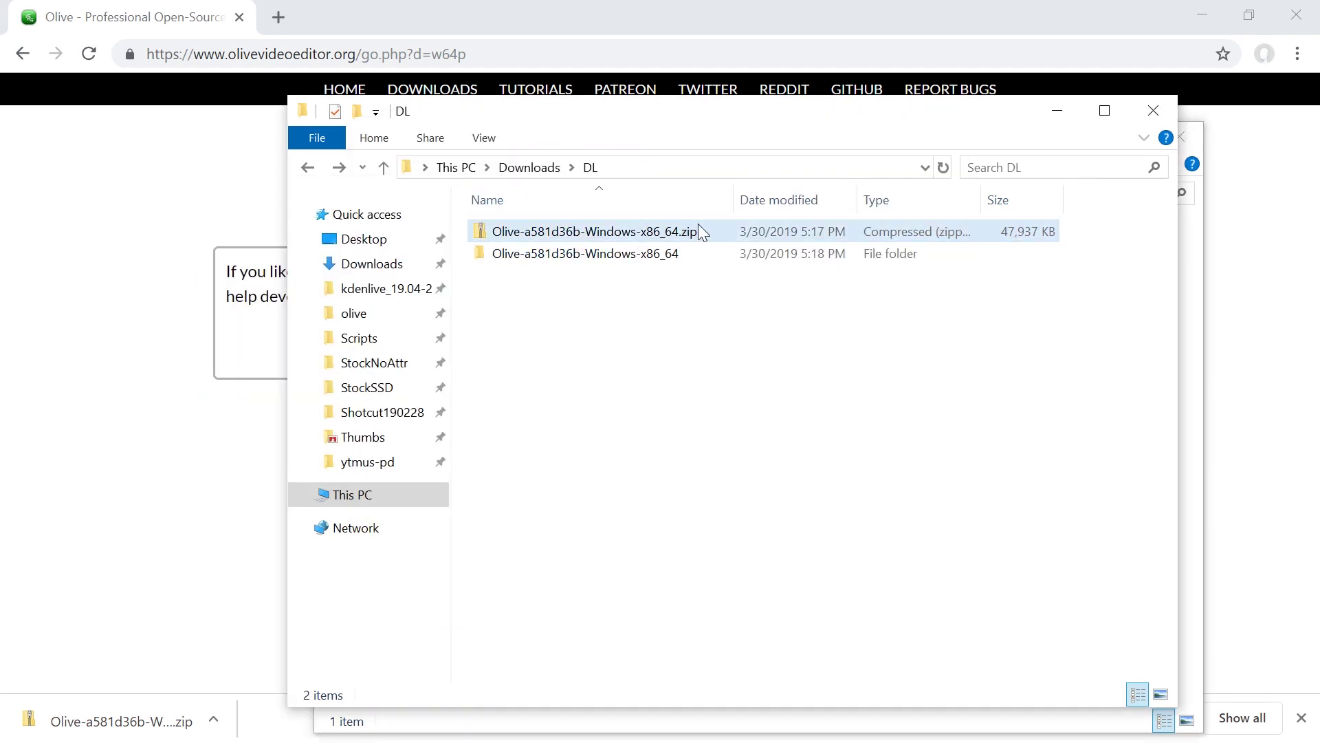
{"action": "left_click", "coordinate": [996, 232]}
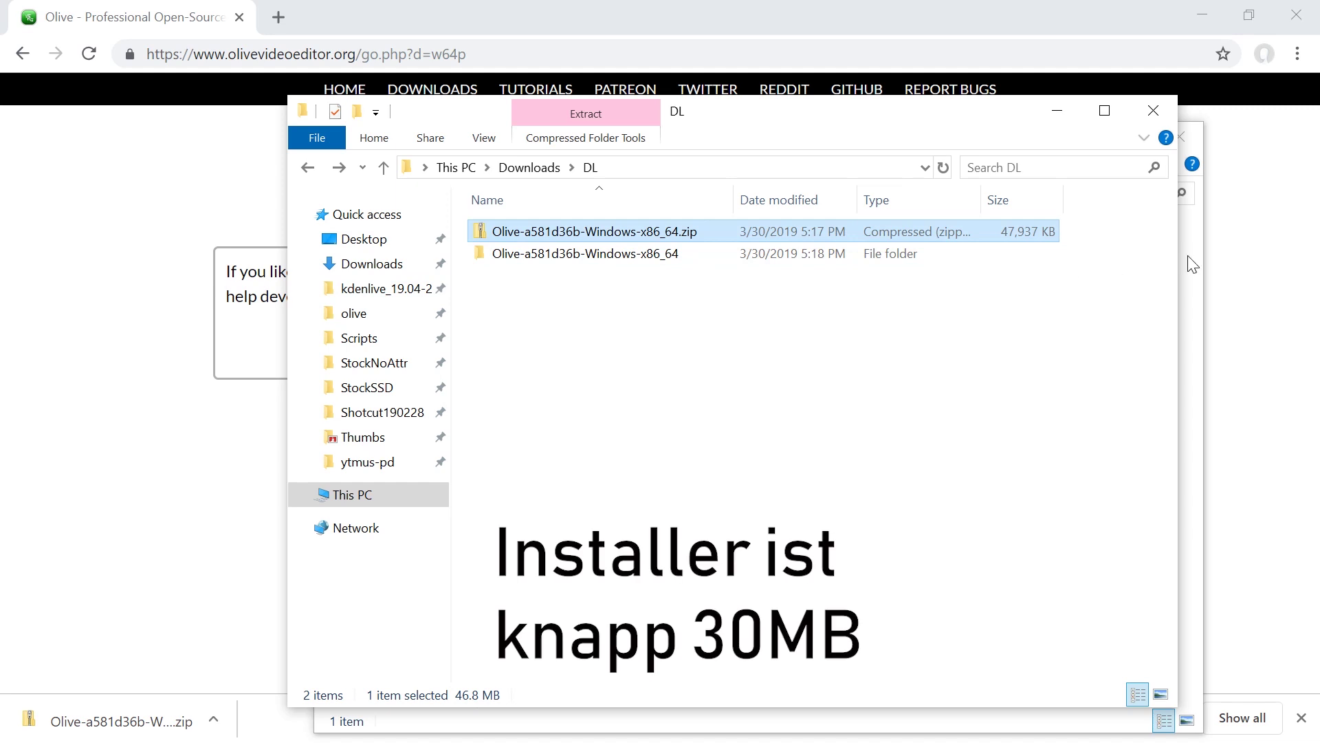
Launch olive-editor.exe from the extracted olive folder, running it despite the security warning
{"action": "double_click", "coordinate": [552, 267]}
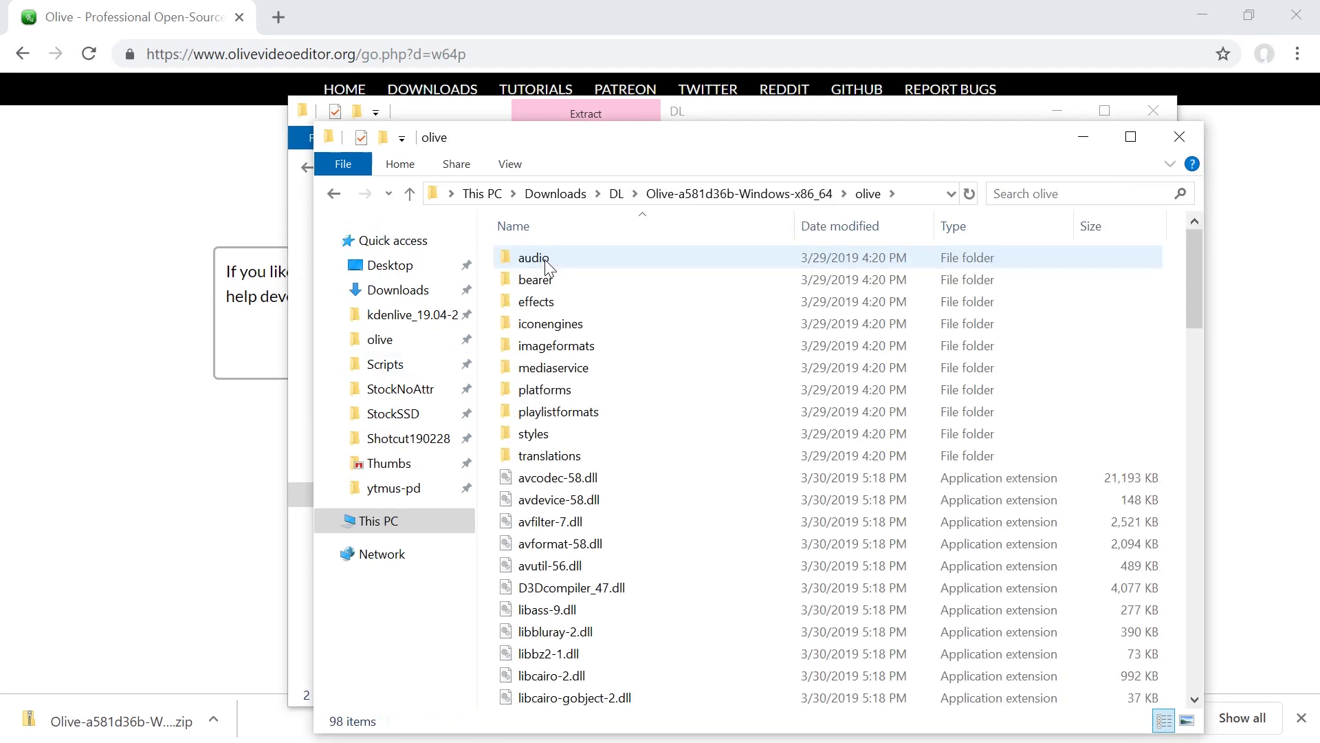
{"action": "key", "text": "o"}
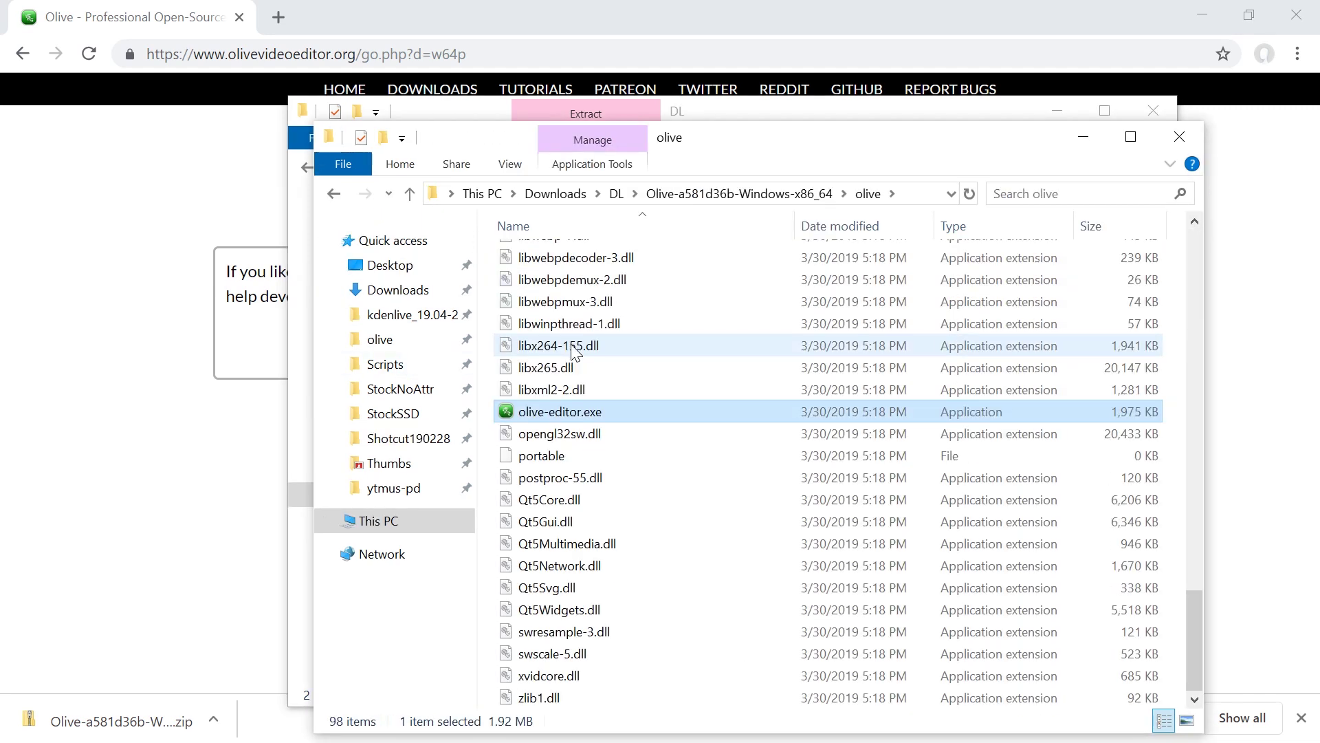
{"action": "double_click", "coordinate": [540, 417]}
{"action": "left_click", "coordinate": [508, 251]}
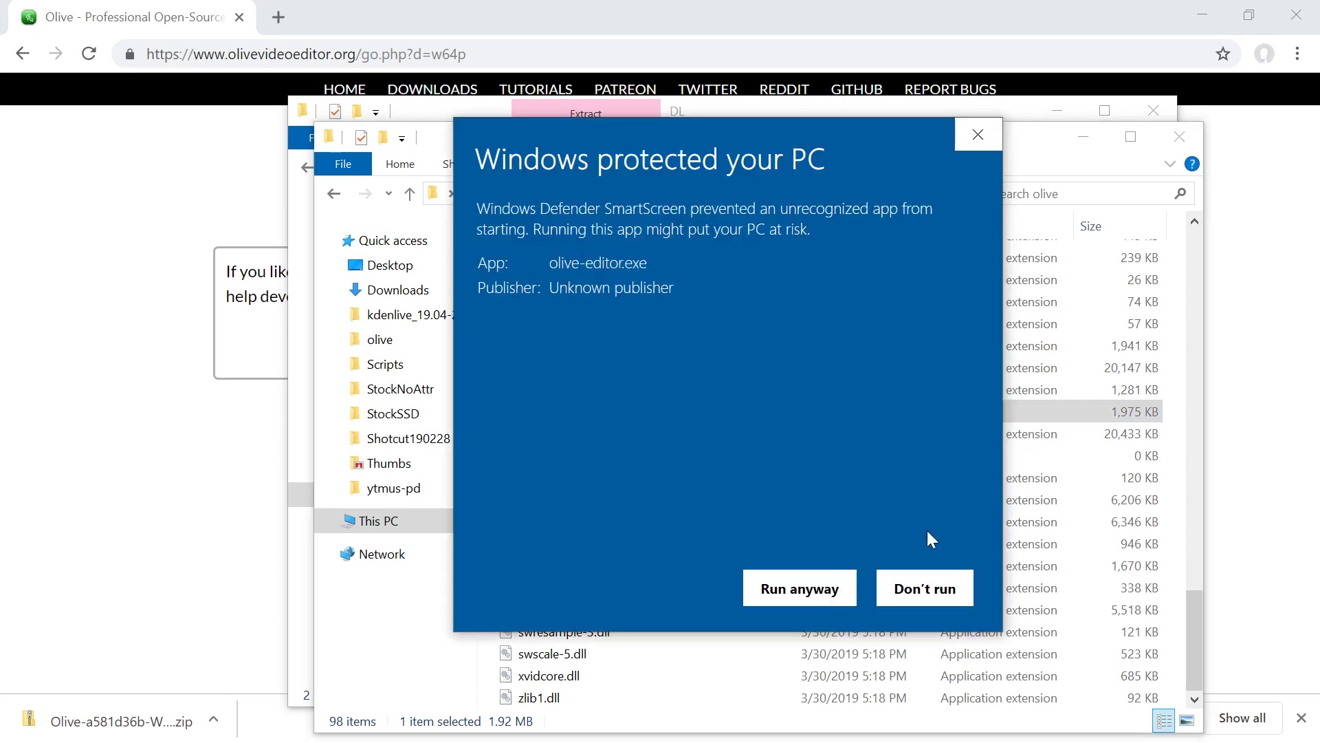
{"action": "left_click", "coordinate": [833, 590]}
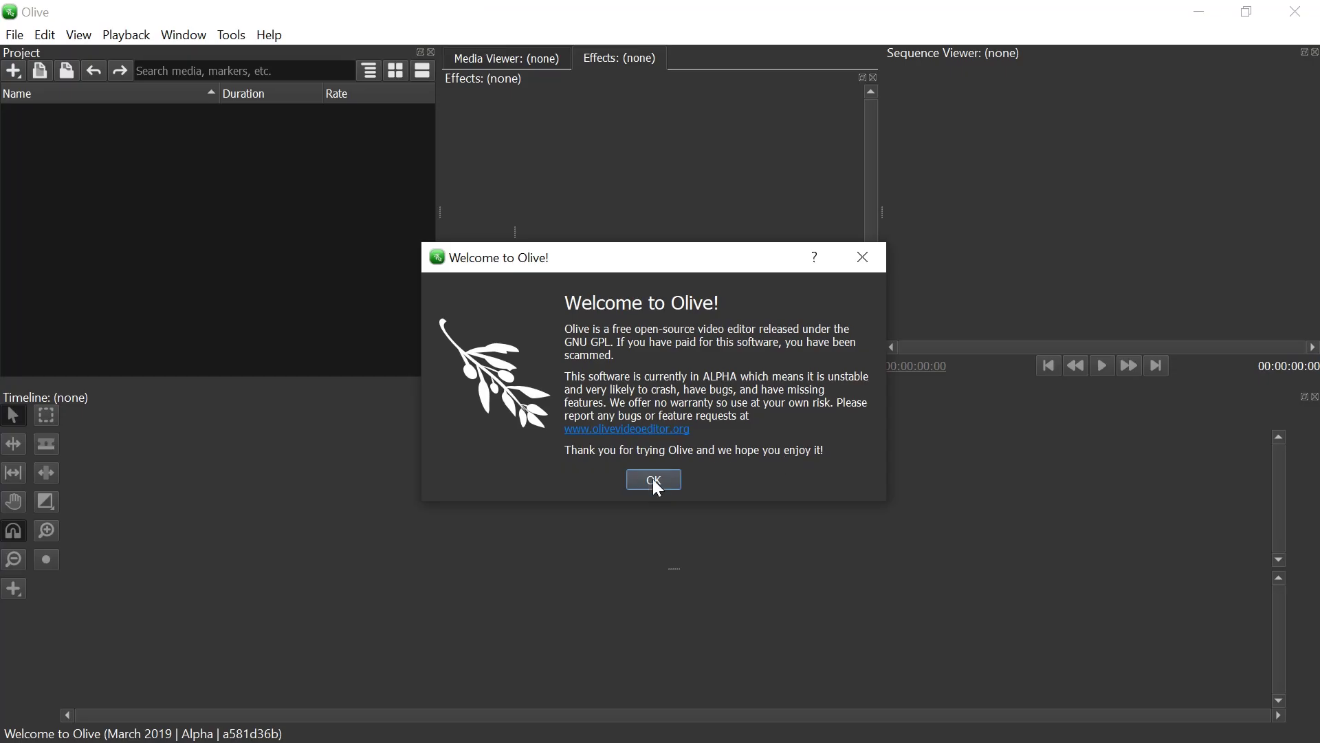
Close the Welcome dialog and set the interface language to Deutsch in Preferences
{"action": "left_click", "coordinate": [653, 478]}
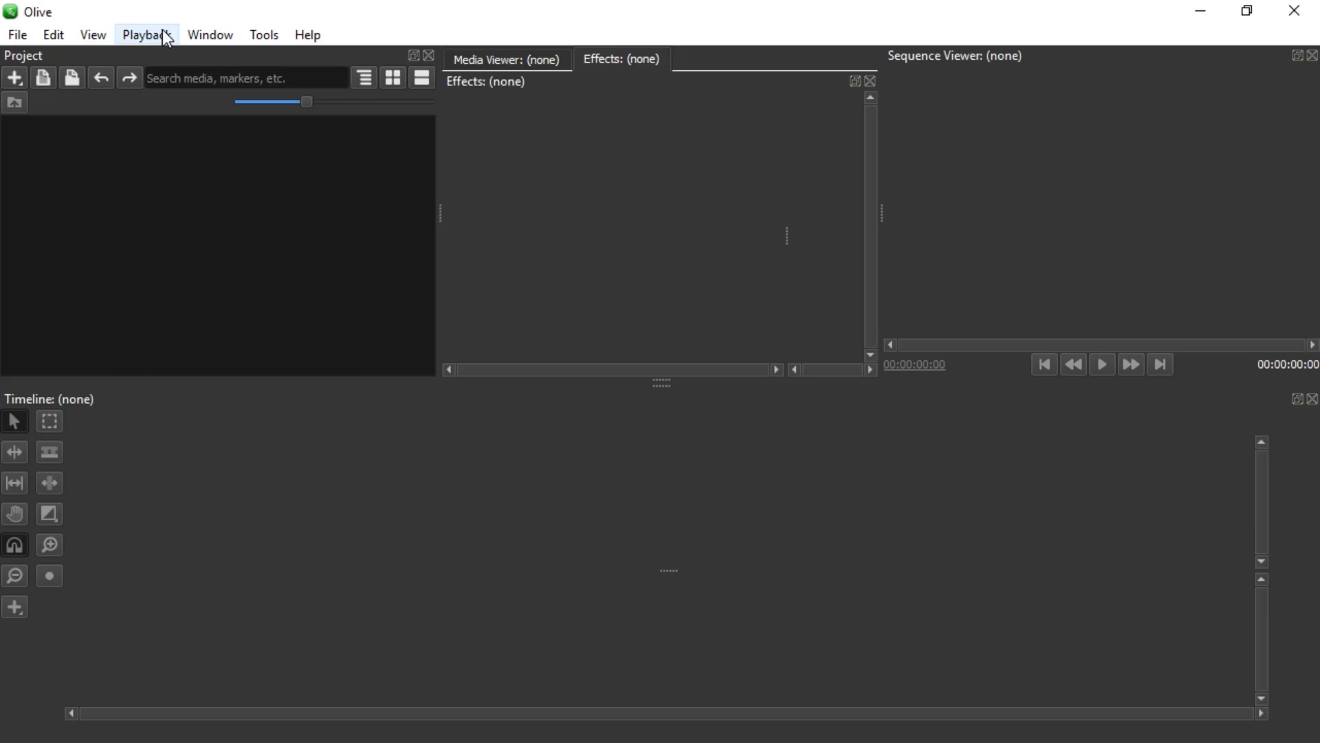
{"action": "left_click", "coordinate": [266, 35]}
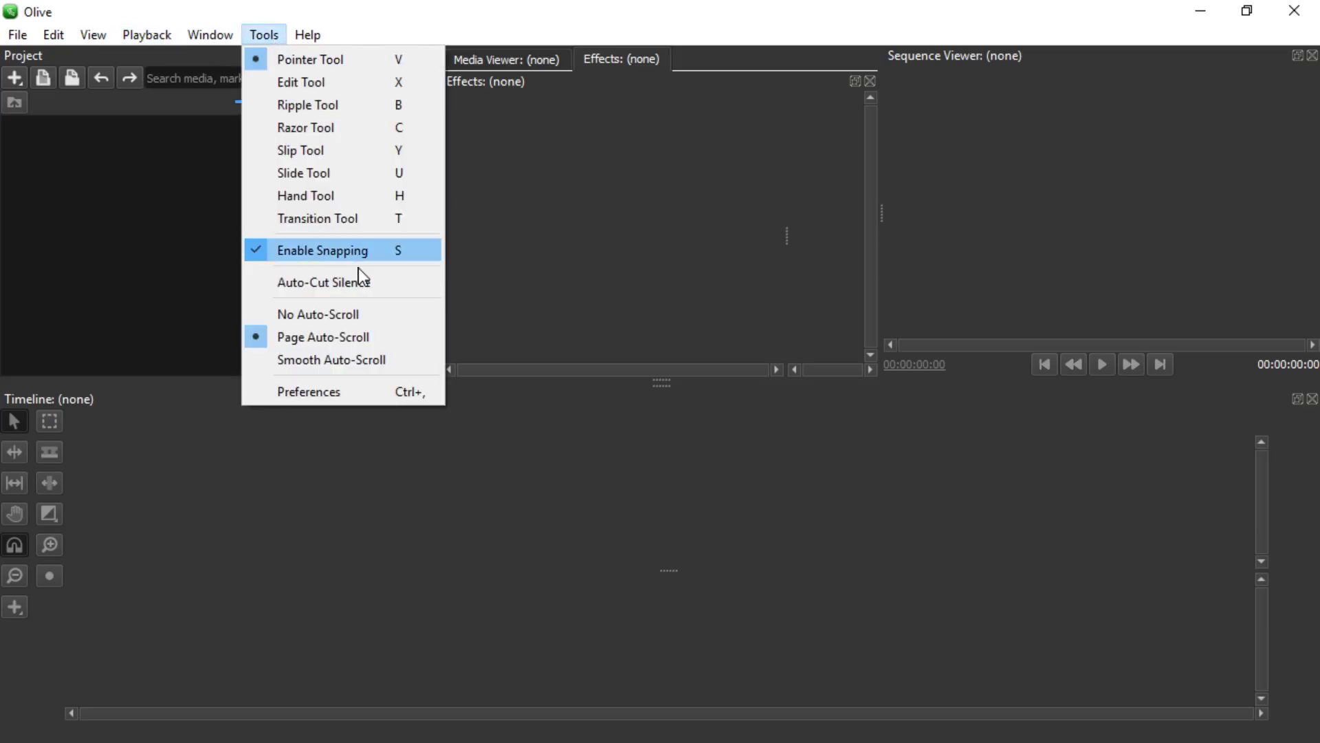
{"action": "left_click", "coordinate": [348, 387]}
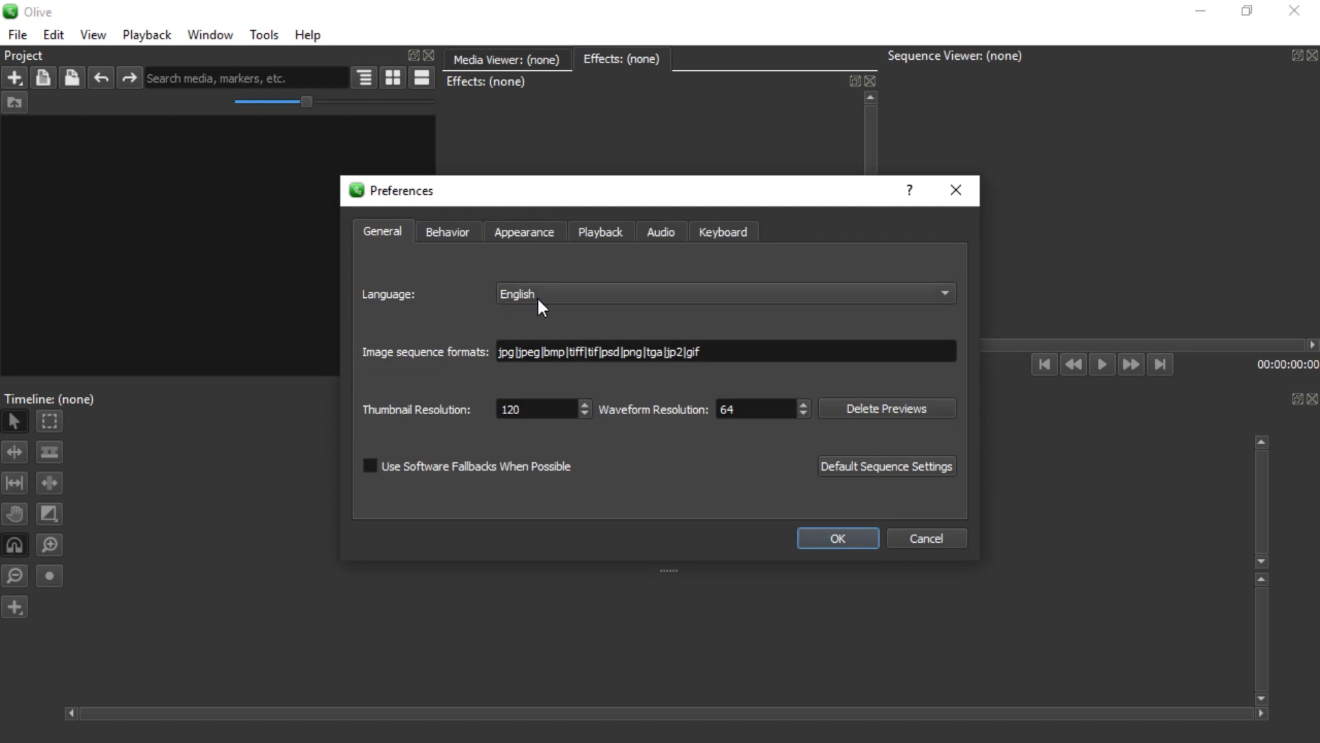
{"action": "left_click", "coordinate": [568, 300]}
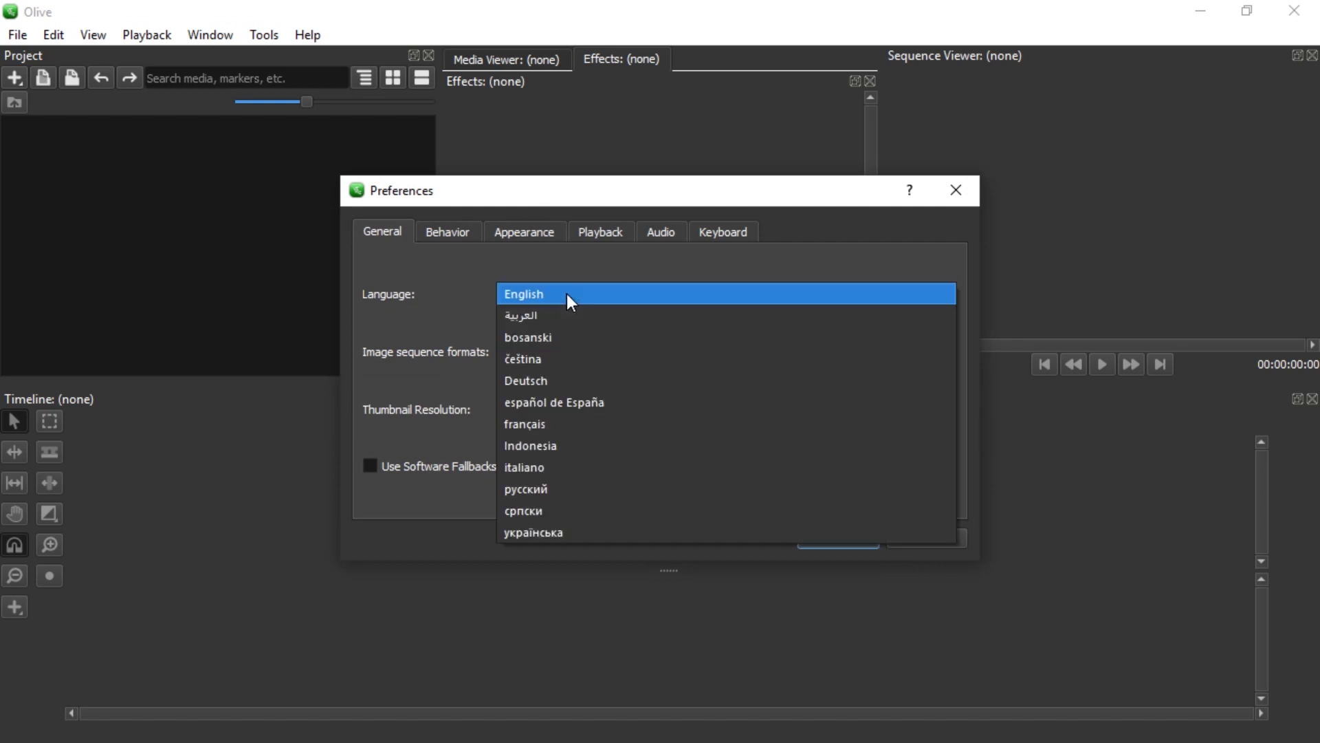
{"action": "left_click", "coordinate": [572, 382]}
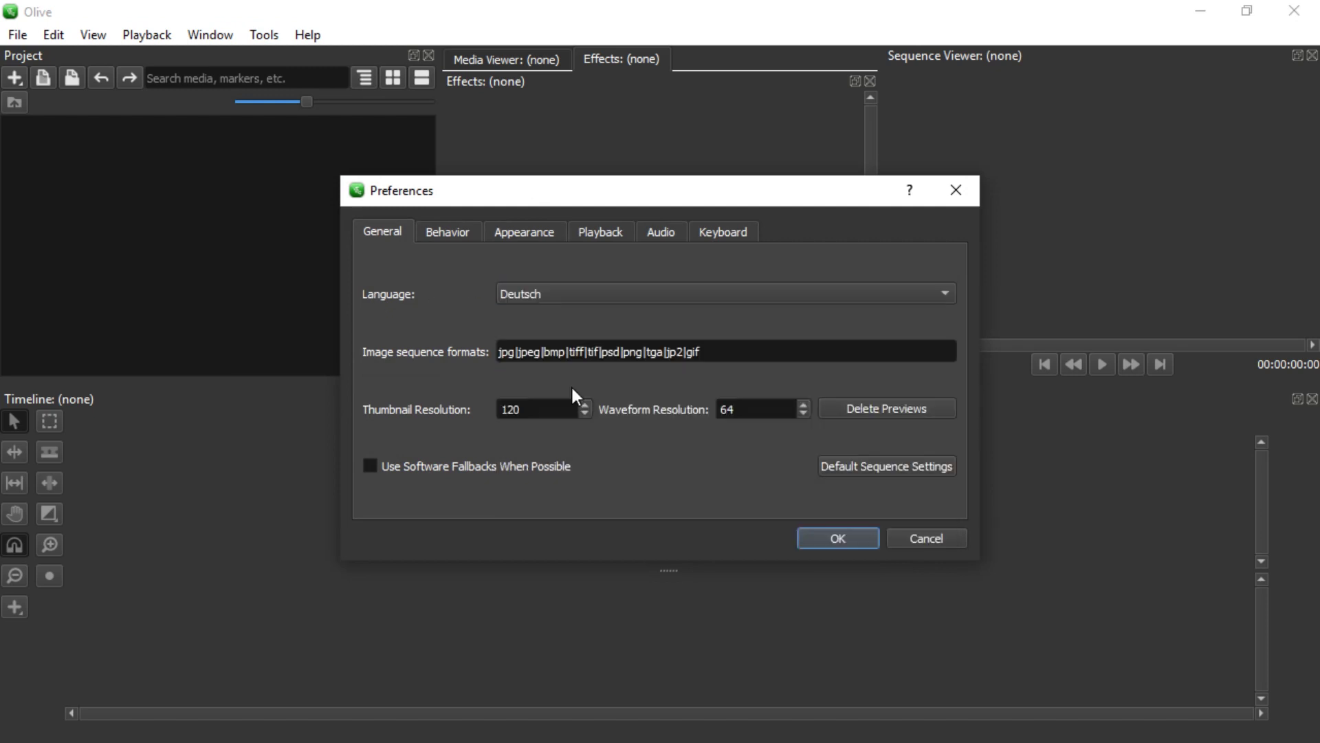
{"action": "left_click", "coordinate": [818, 541]}
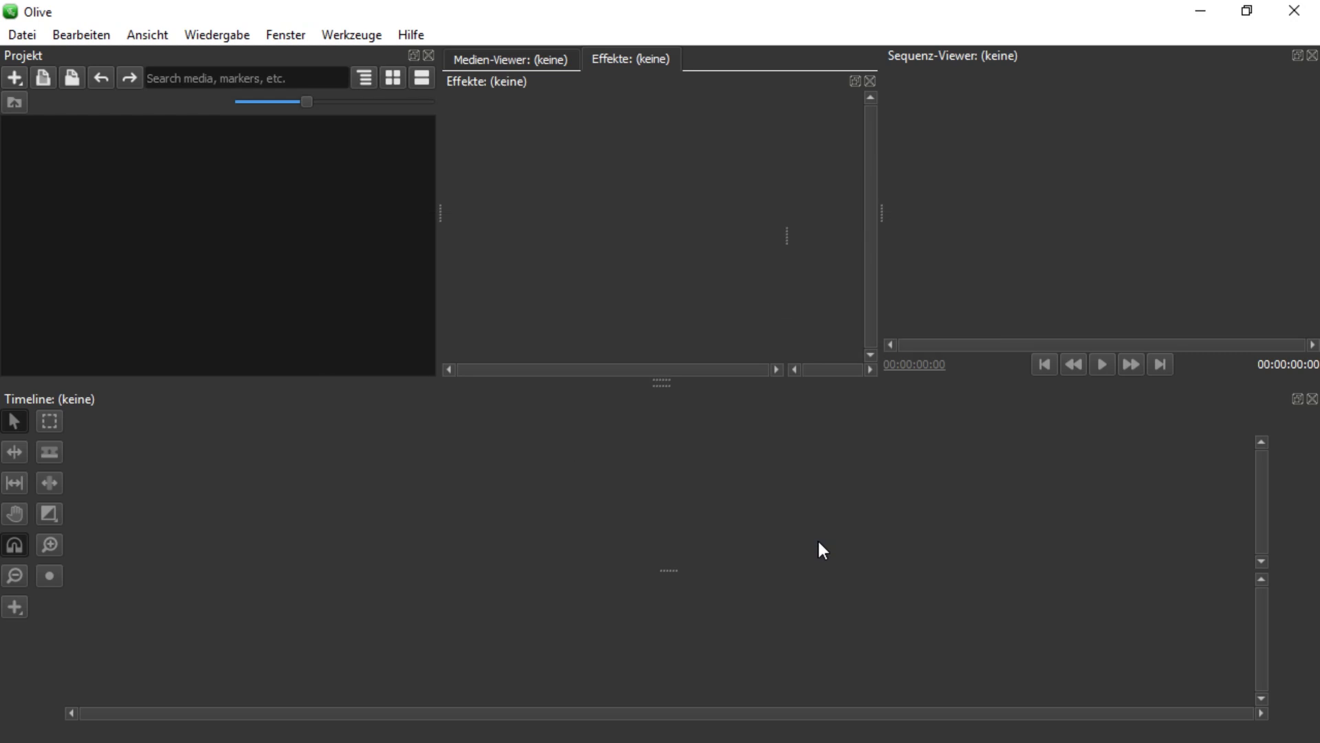
Look through the menus to confirm they now appear in German
{"action": "left_click", "coordinate": [20, 39]}
{"action": "mouse_move", "coordinate": [156, 36]}
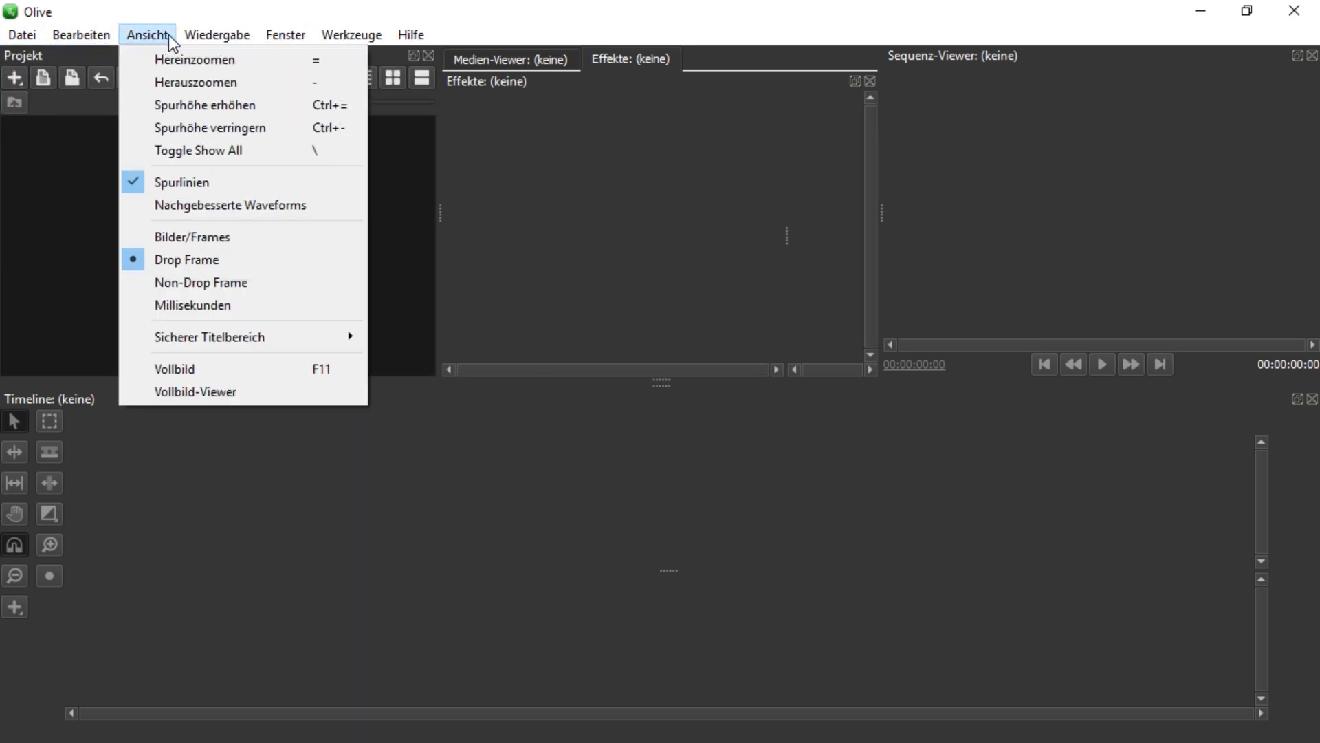
{"action": "left_click", "coordinate": [413, 41]}
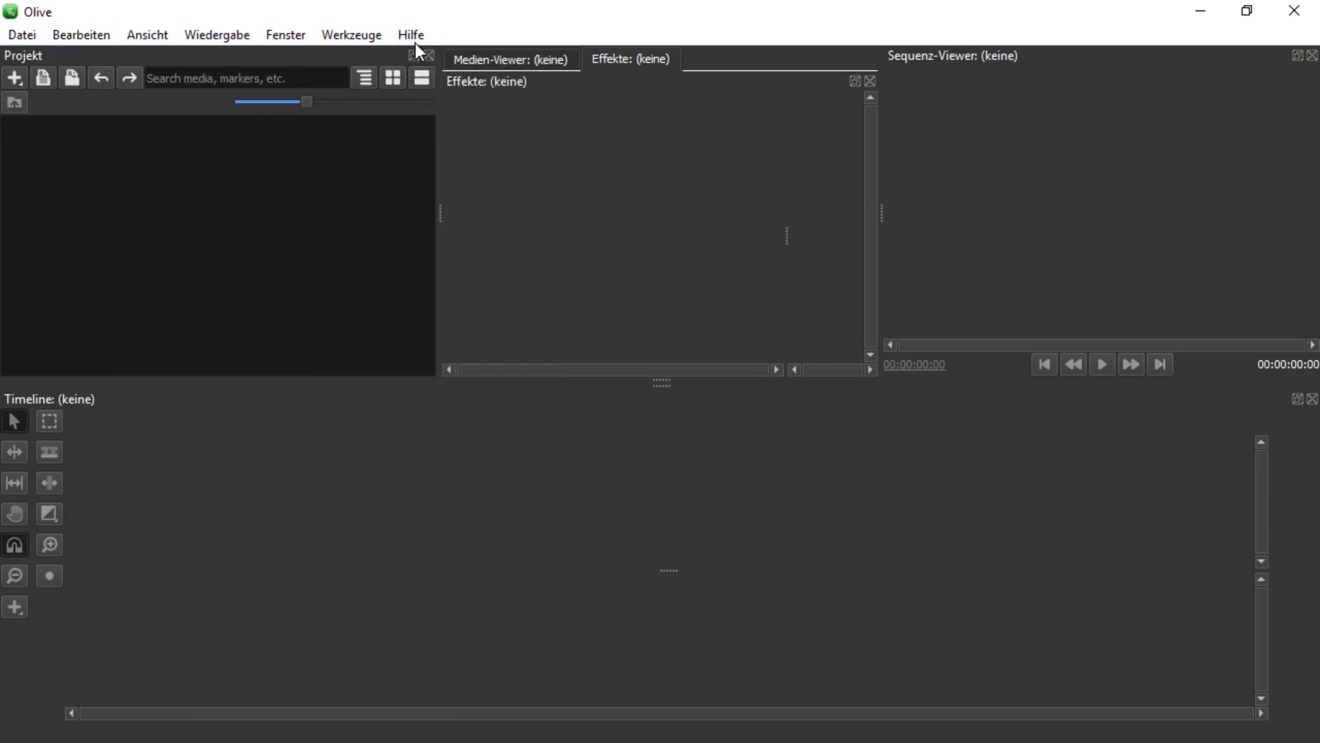
{"action": "left_click", "coordinate": [358, 31]}
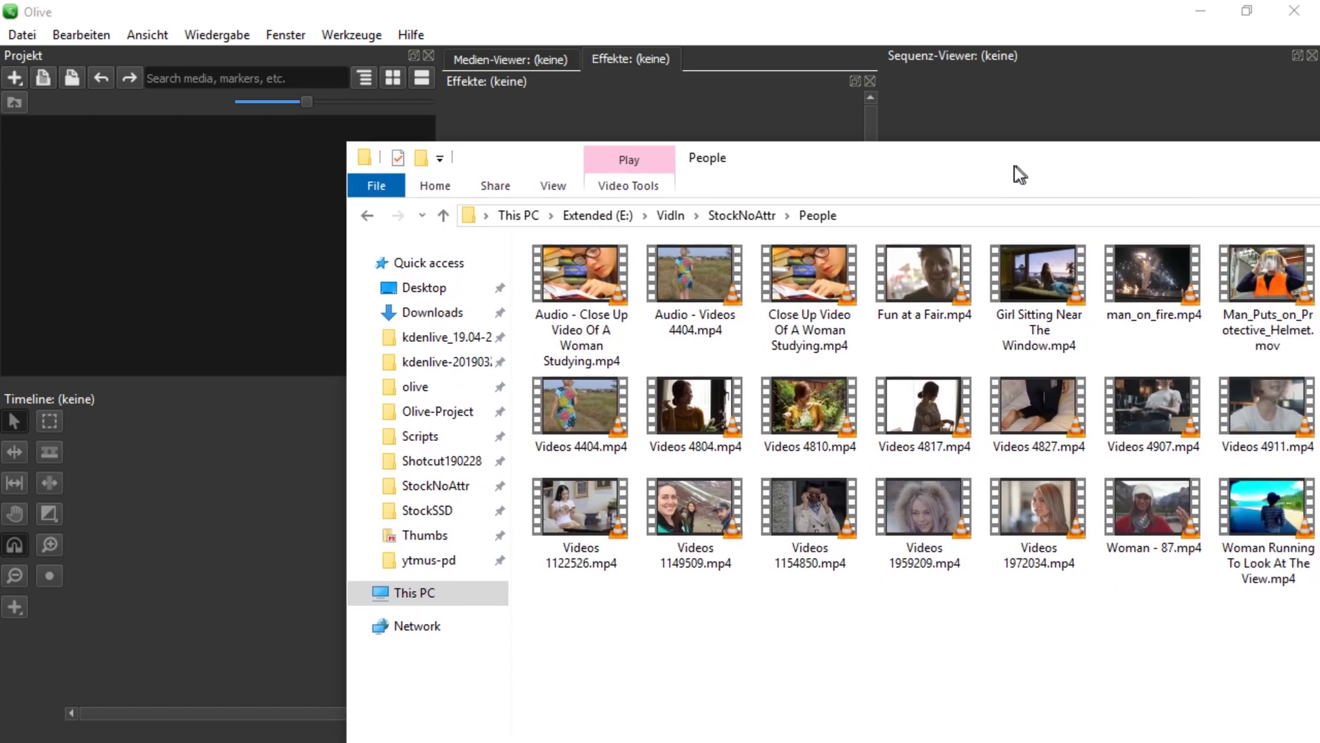
Import man_on_fire.mp4, Videos 1959209.mp4, the woman-studying clip, dog.jpg, pc-2350080.jpg and E_Minor_Prelude.mp3
{"action": "mouse_move", "coordinate": [1088, 265]}
{"action": "left_mouse_down"}
{"action": "mouse_move", "coordinate": [423, 258]}
{"action": "mouse_move", "coordinate": [124, 203]}
{"action": "left_mouse_up"}
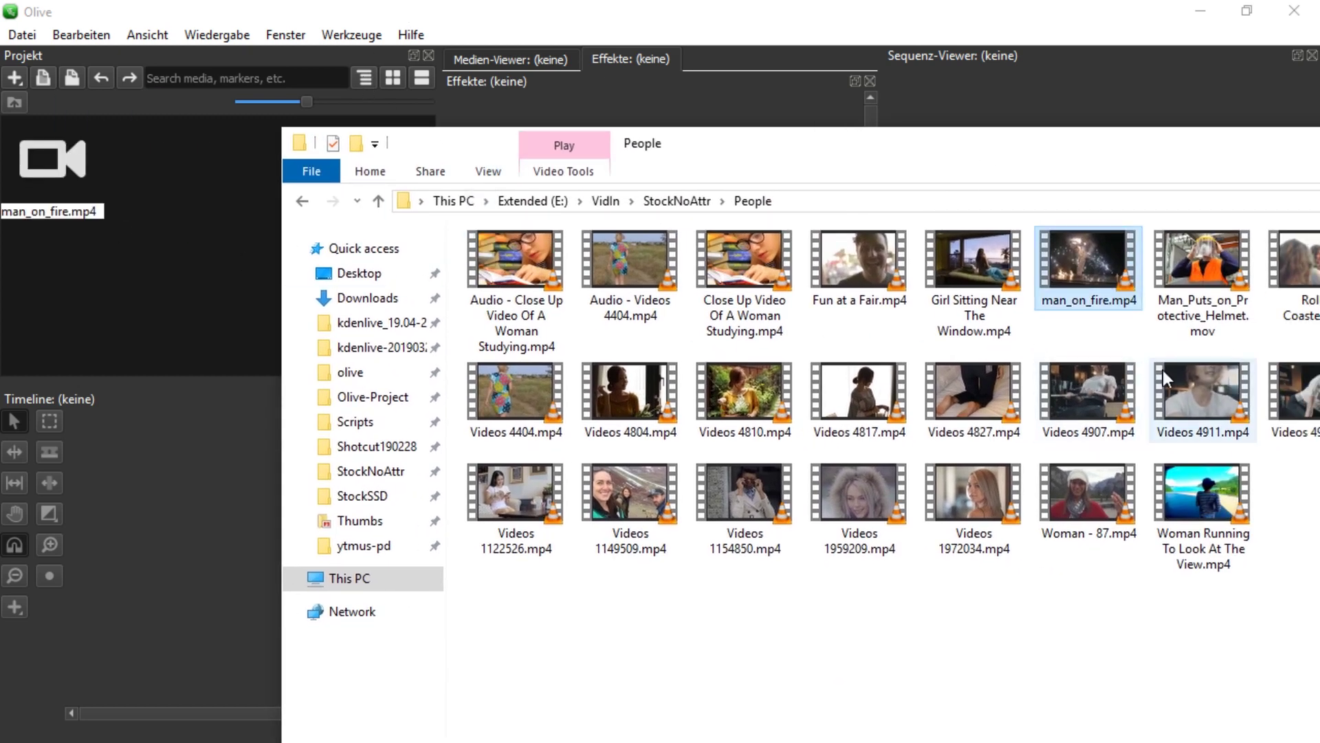
{"action": "left_click", "coordinate": [841, 517]}
{"action": "left_click", "coordinate": [536, 265], "text": "ctrl"}
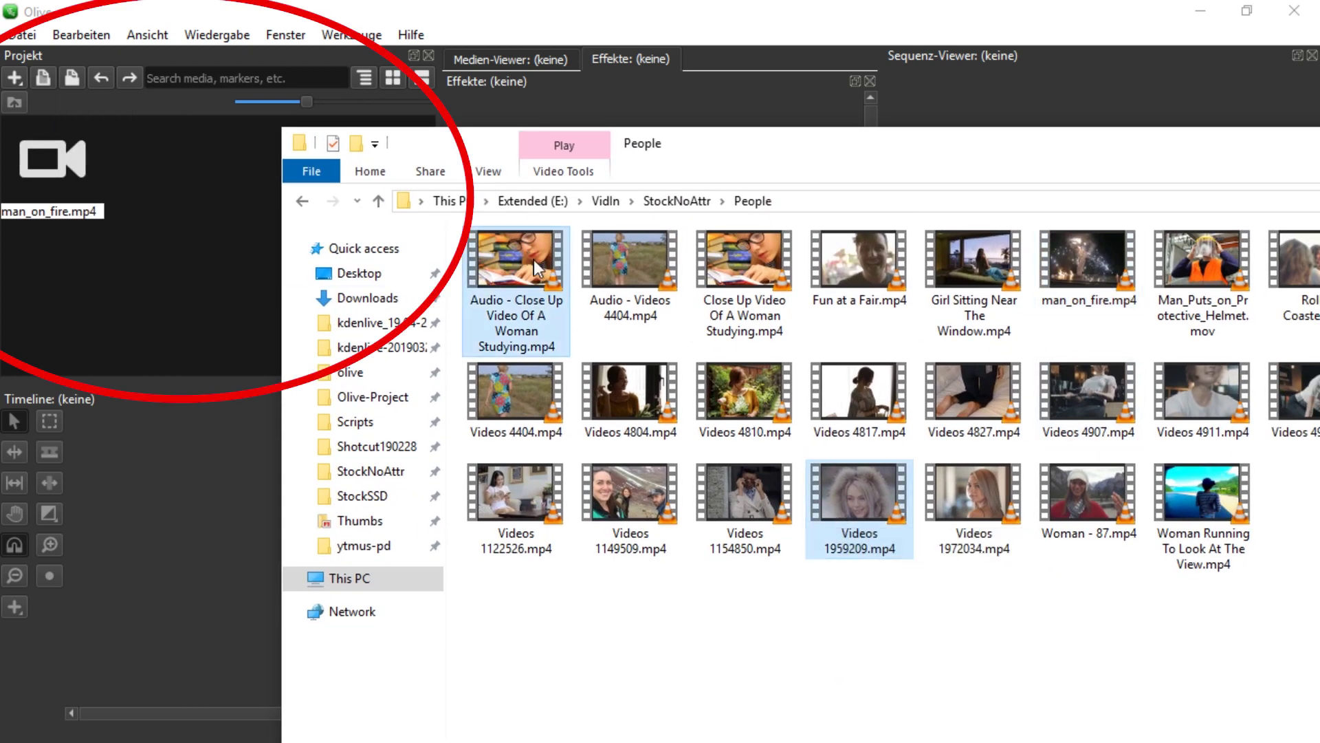
{"action": "left_click_drag", "start_coordinate": [536, 265], "coordinate": [165, 179]}
{"action": "left_click", "coordinate": [677, 201]}
{"action": "double_click", "coordinate": [628, 281]}
{"action": "left_click", "coordinate": [1293, 295]}
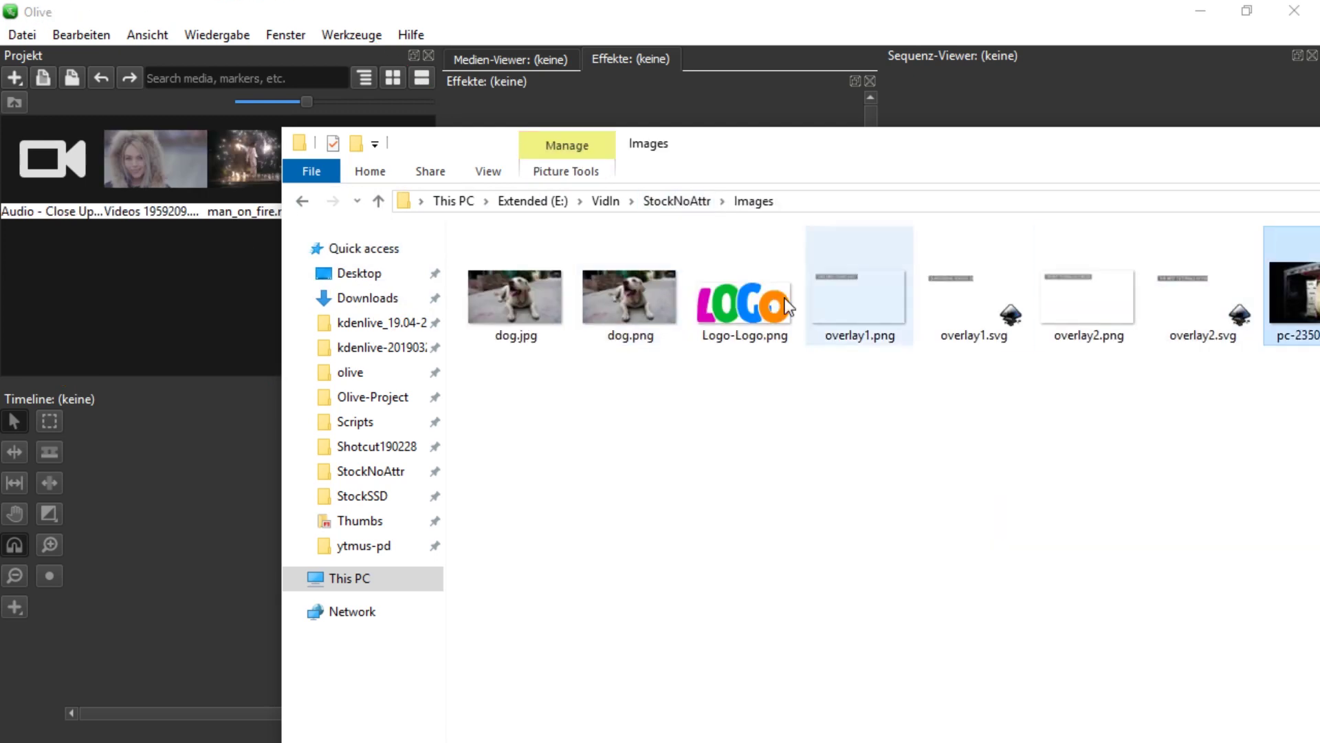
{"action": "left_click", "coordinate": [515, 296], "text": "ctrl"}
{"action": "left_click_drag", "start_coordinate": [515, 296], "coordinate": [138, 206]}
{"action": "key", "text": "alt+Left"}
{"action": "key", "text": "alt+Left"}
{"action": "left_click_drag", "start_coordinate": [490, 282], "coordinate": [194, 291]}
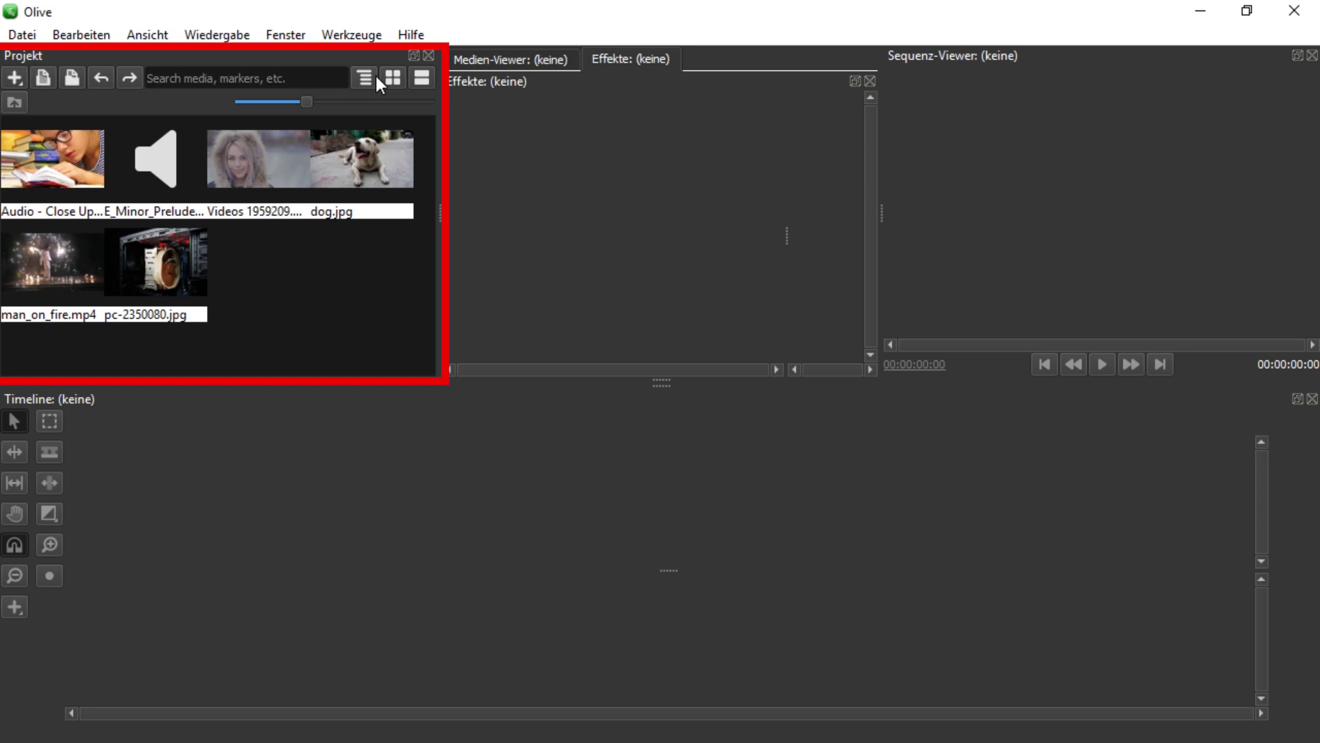
Try the project panel's list and thumbnail views, settling on thumbnail view
{"action": "left_click", "coordinate": [366, 78]}
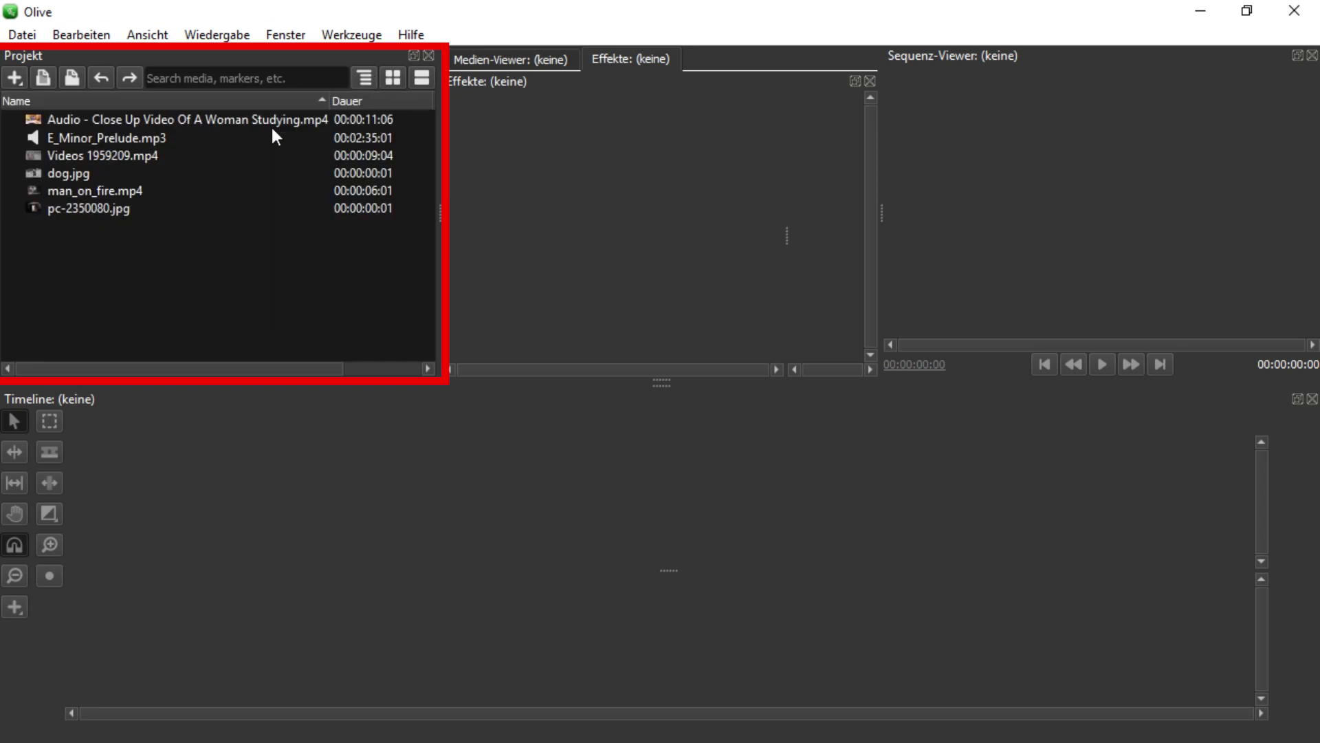
{"action": "left_click", "coordinate": [393, 77]}
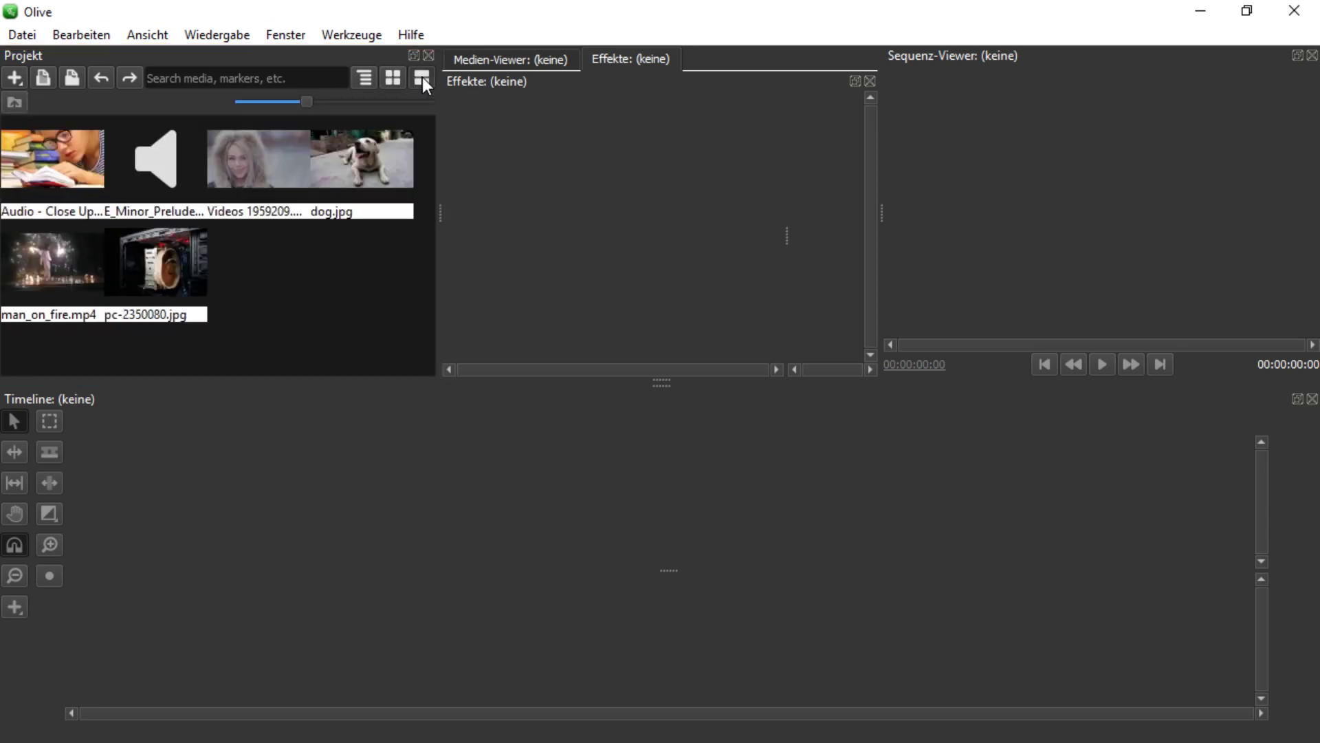
{"action": "left_click", "coordinate": [422, 77]}
{"action": "left_click", "coordinate": [382, 80]}
{"action": "left_click", "coordinate": [369, 78]}
{"action": "left_click", "coordinate": [396, 79]}
Enlarge the thumbnails and drop man_on_fire.mp4 on the timeline to create Sequenz 01
{"action": "mouse_move", "coordinate": [303, 102]}
{"action": "left_mouse_down"}
{"action": "mouse_move", "coordinate": [359, 126]}
{"action": "mouse_move", "coordinate": [241, 114]}
{"action": "mouse_move", "coordinate": [383, 117]}
{"action": "left_mouse_up"}
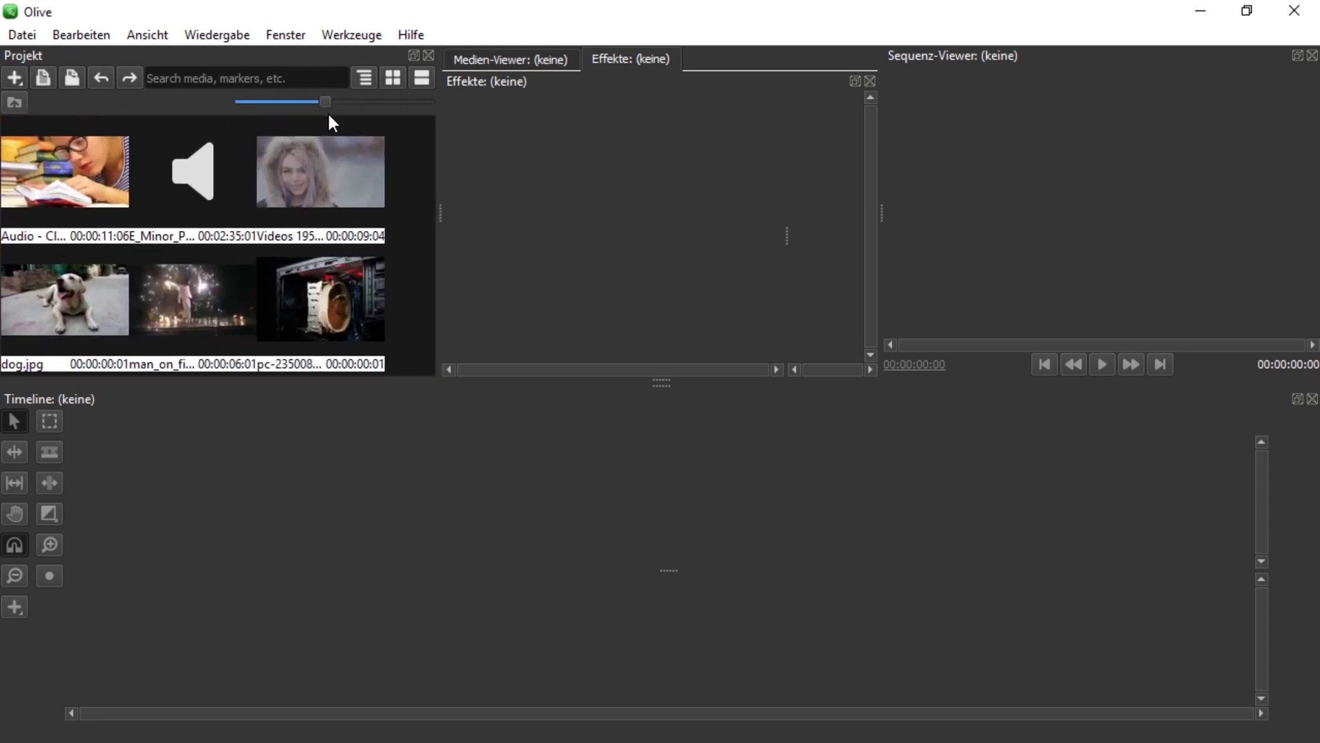
{"action": "left_click_drag", "start_coordinate": [427, 181], "coordinate": [422, 297]}
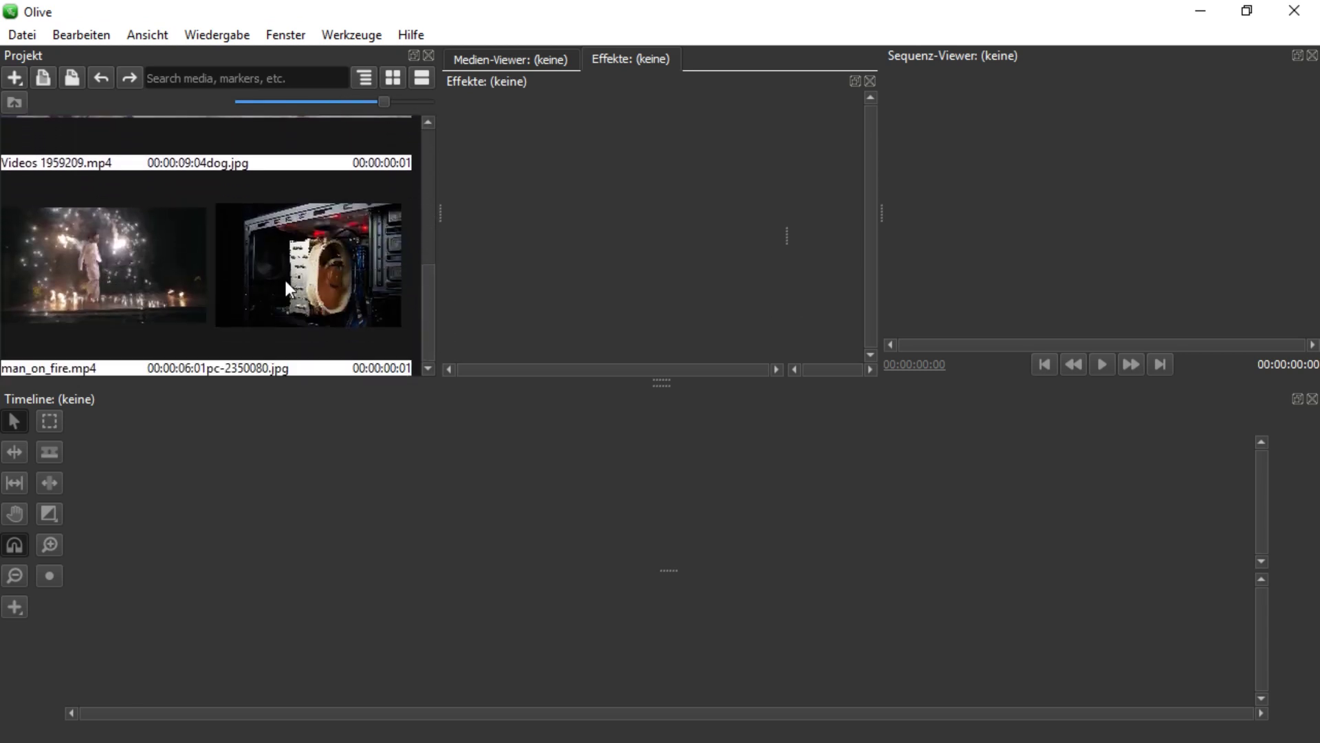
{"action": "left_click_drag", "start_coordinate": [147, 256], "coordinate": [251, 531]}
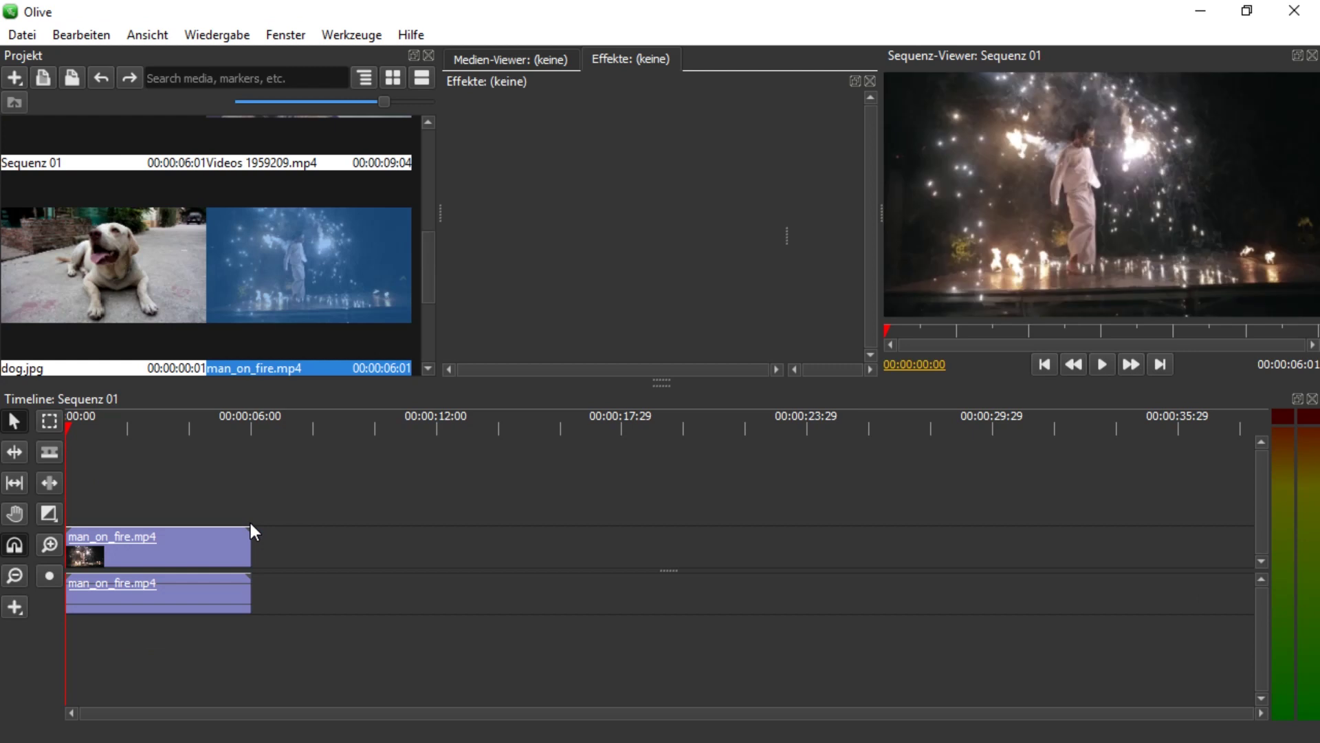
Put pc-2350080.jpg at the sequence start and ripple-delete the gap before man_on_fire.mp4
{"action": "mouse_move", "coordinate": [149, 545]}
{"action": "left_mouse_down"}
{"action": "mouse_move", "coordinate": [249, 550]}
{"action": "mouse_move", "coordinate": [205, 555]}
{"action": "mouse_move", "coordinate": [262, 541]}
{"action": "left_mouse_up"}
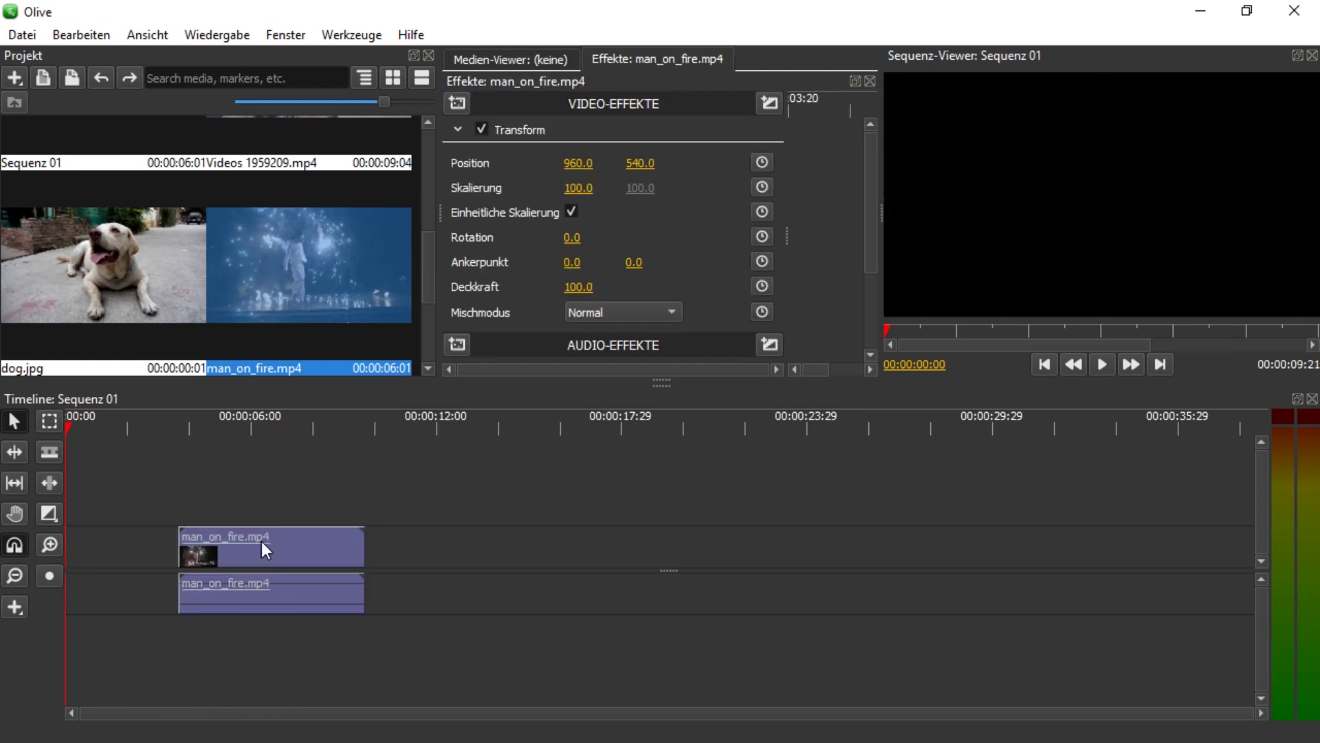
{"action": "left_click_drag", "start_coordinate": [424, 253], "coordinate": [427, 302]}
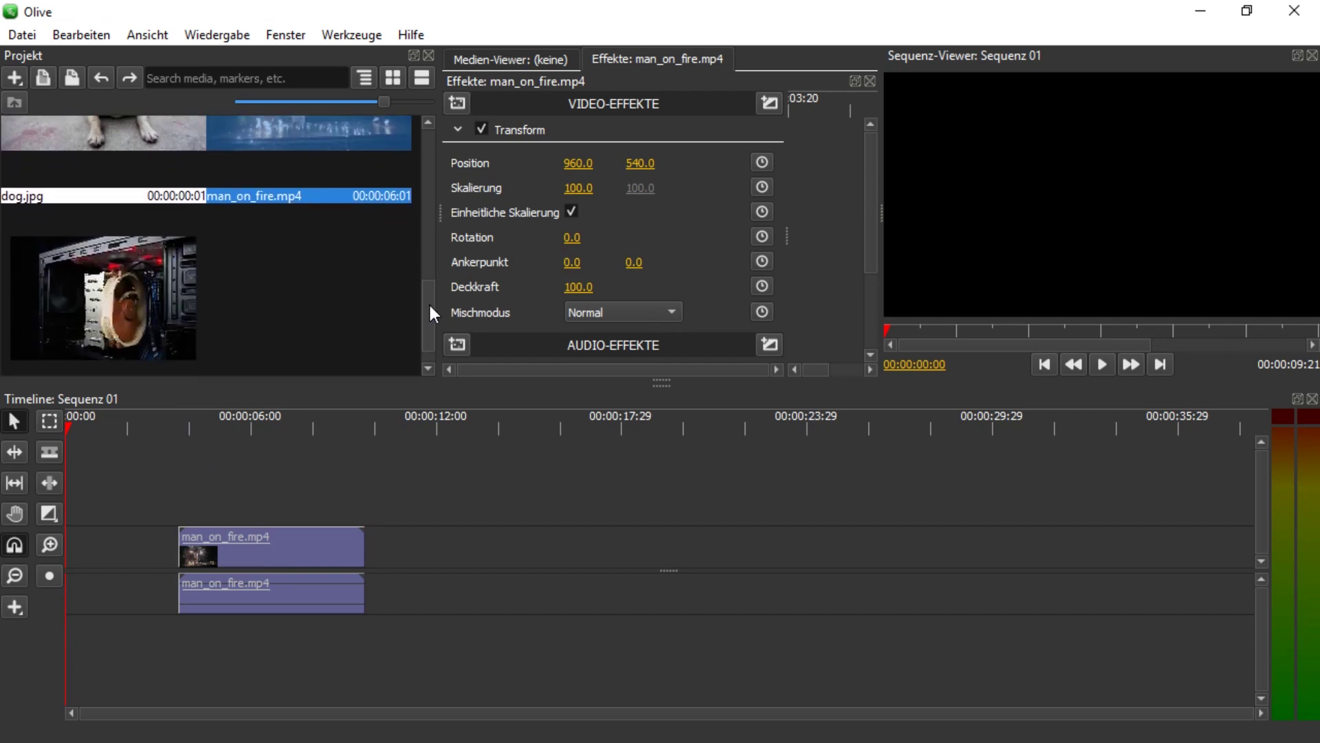
{"action": "mouse_move", "coordinate": [135, 242]}
{"action": "left_mouse_down"}
{"action": "mouse_move", "coordinate": [129, 486]}
{"action": "mouse_move", "coordinate": [176, 470]}
{"action": "mouse_move", "coordinate": [176, 508]}
{"action": "mouse_move", "coordinate": [100, 502]}
{"action": "mouse_move", "coordinate": [123, 551]}
{"action": "left_mouse_up"}
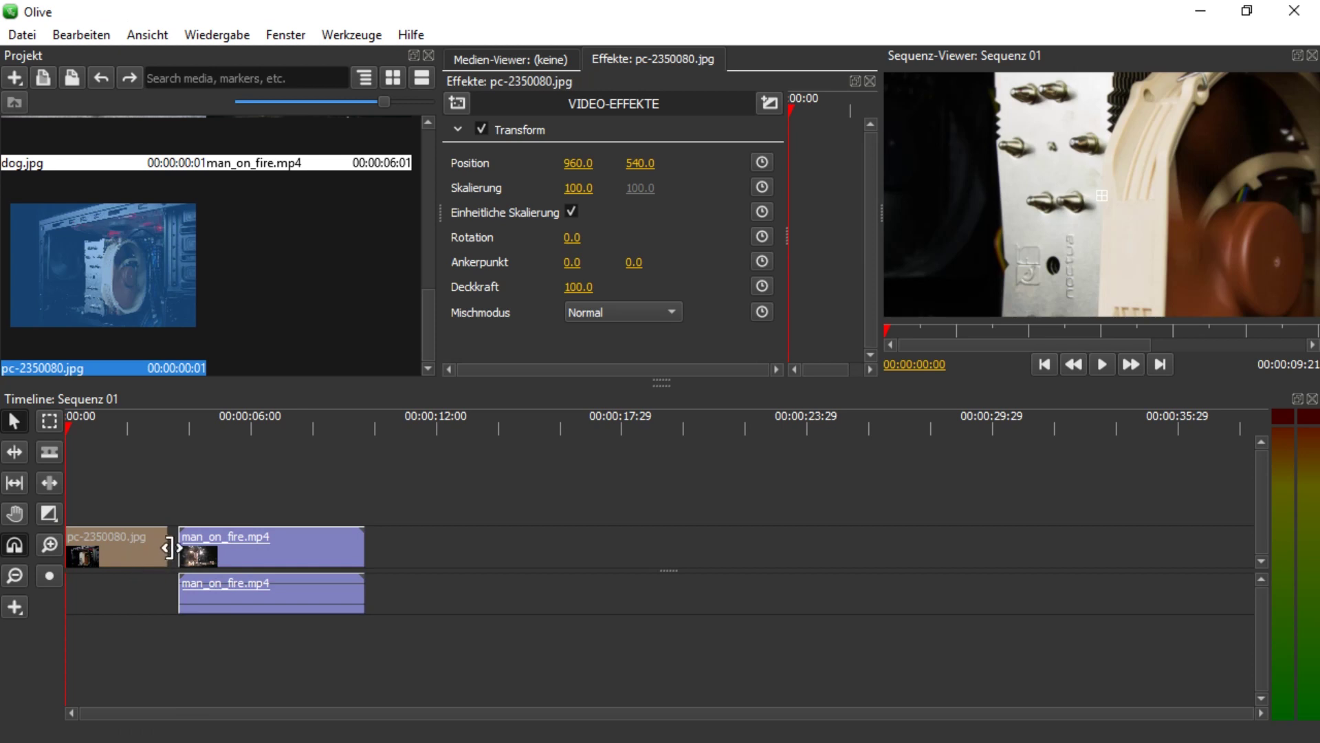
{"action": "left_click_drag", "start_coordinate": [207, 557], "coordinate": [287, 557]}
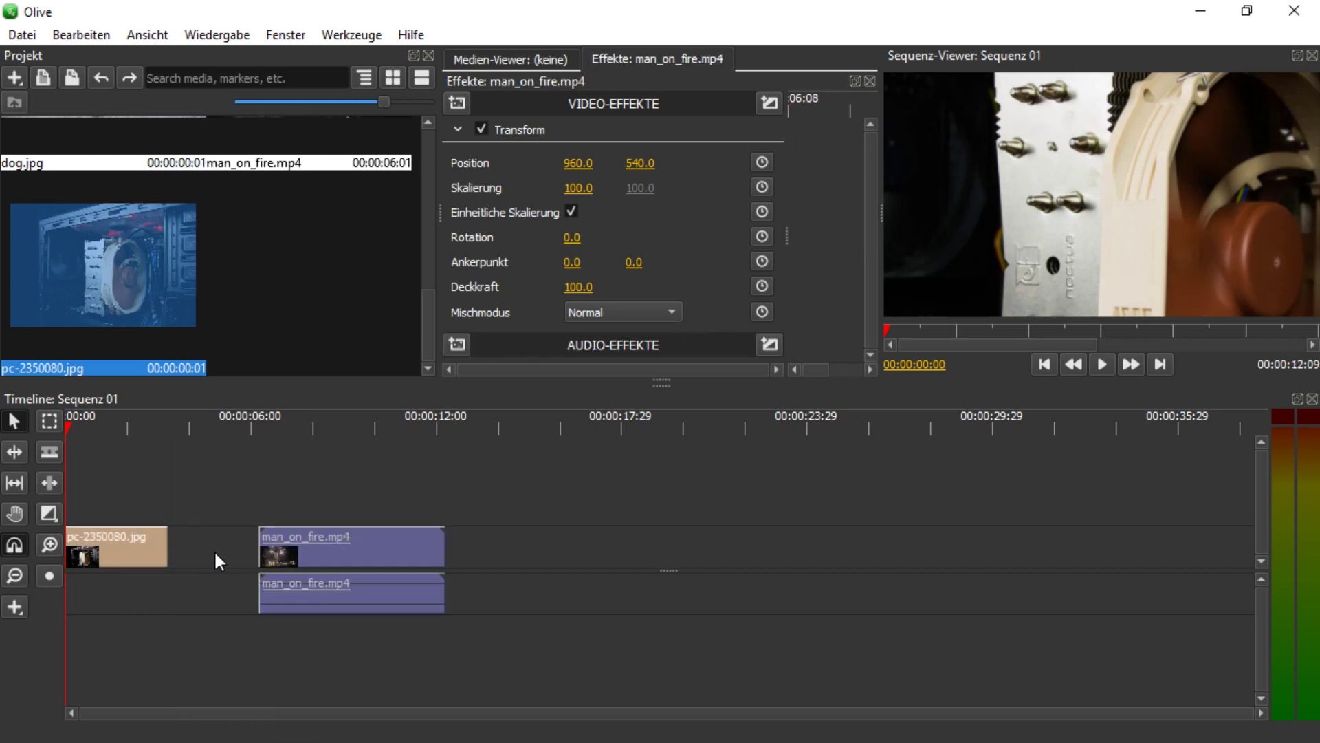
{"action": "right_click", "coordinate": [214, 547]}
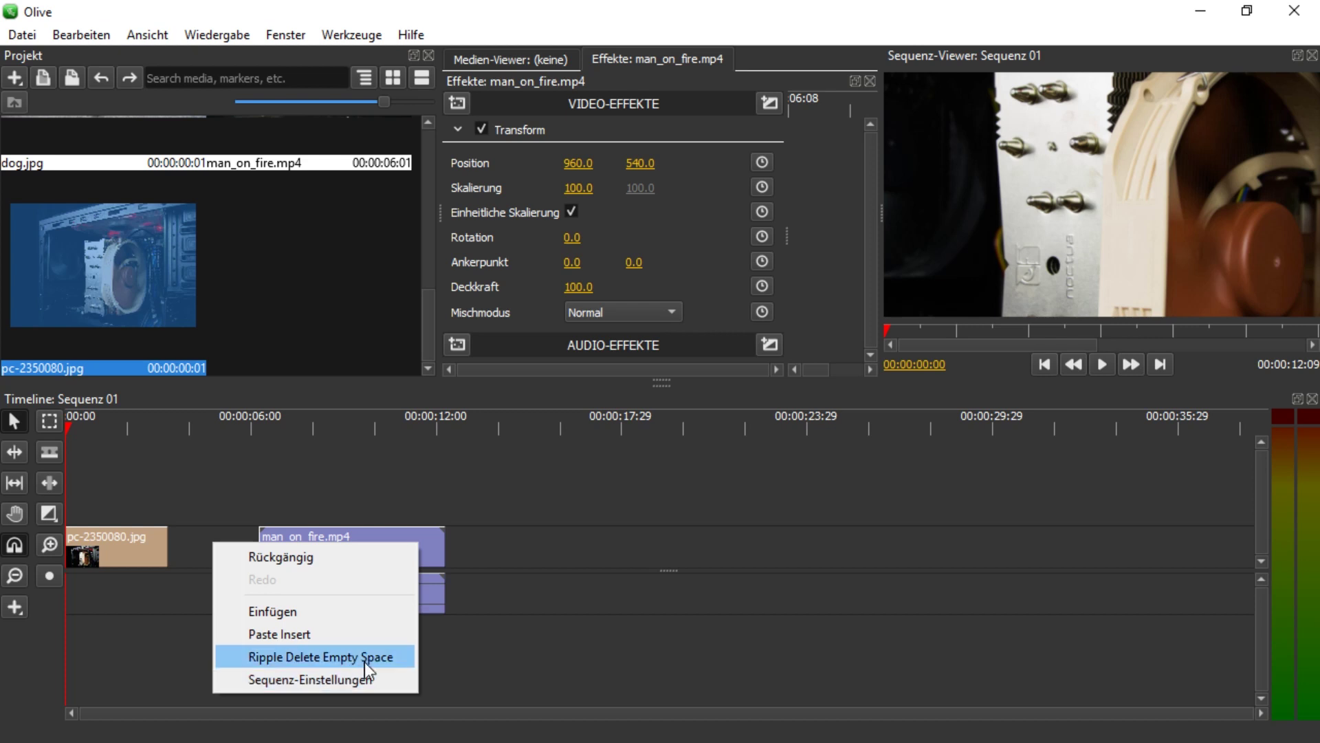
{"action": "left_click", "coordinate": [327, 657]}
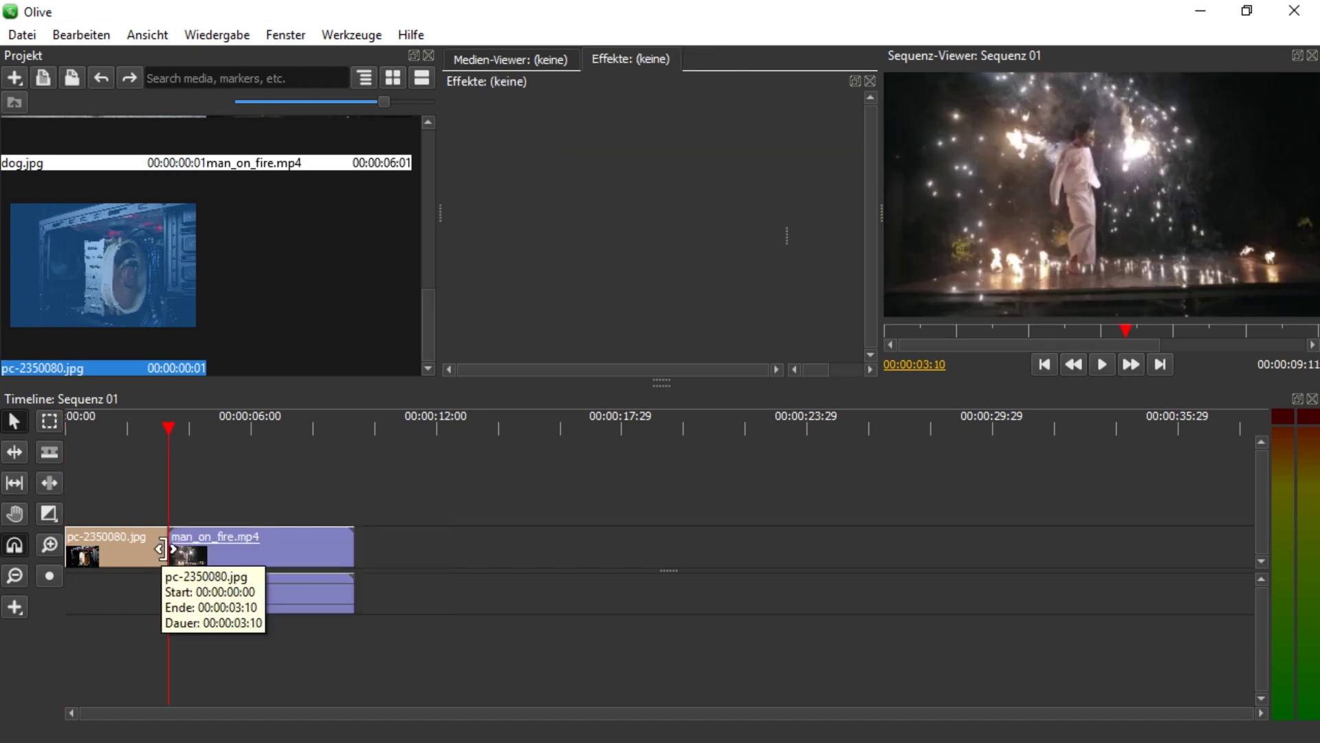
Add Videos 1959209.mp4, the woman-studying clip and dog.jpg to the timeline after man_on_fire.mp4
{"action": "left_click_drag", "start_coordinate": [426, 281], "coordinate": [428, 191]}
{"action": "left_click_drag", "start_coordinate": [309, 247], "coordinate": [467, 544]}
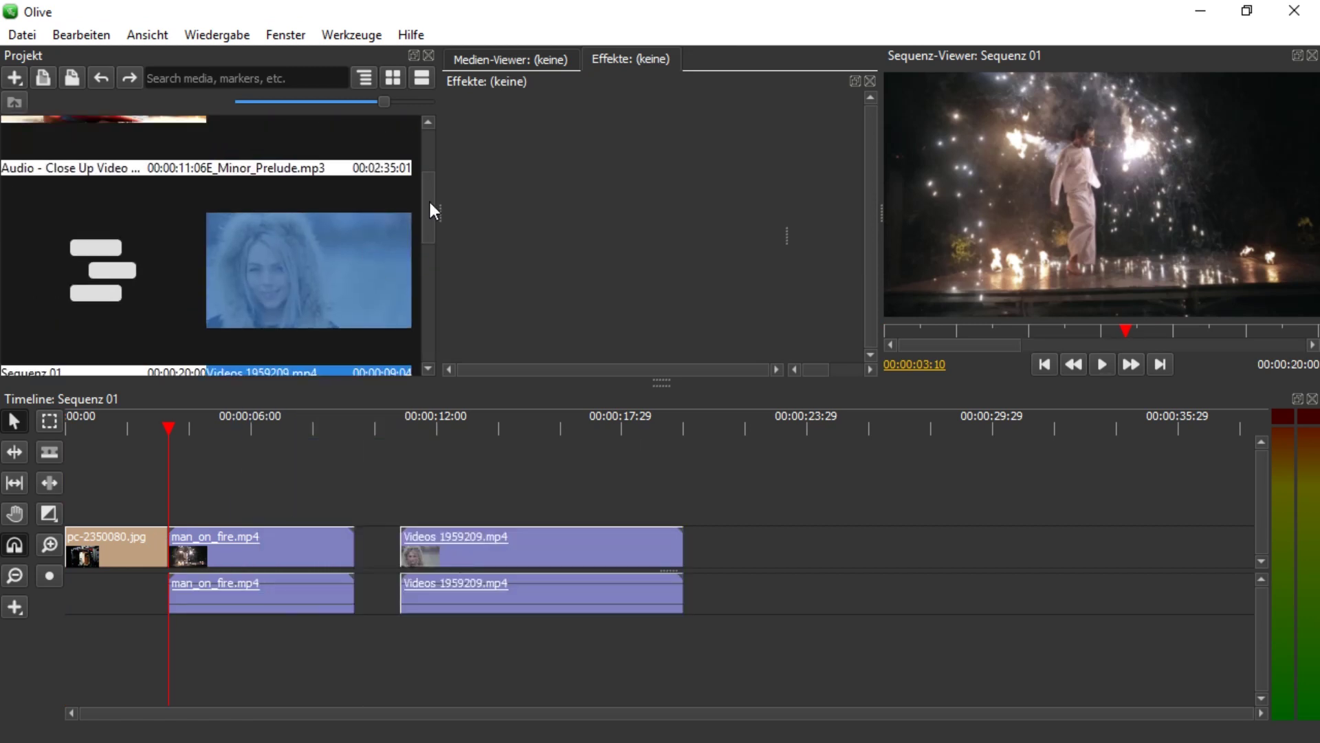
{"action": "left_click_drag", "start_coordinate": [432, 210], "coordinate": [432, 172]}
{"action": "left_click_drag", "start_coordinate": [103, 179], "coordinate": [870, 591]}
{"action": "scroll", "coordinate": [436, 177], "scroll_direction": "down", "scroll_amount": 1}
{"action": "scroll", "coordinate": [227, 254], "scroll_direction": "down", "scroll_amount": 3}
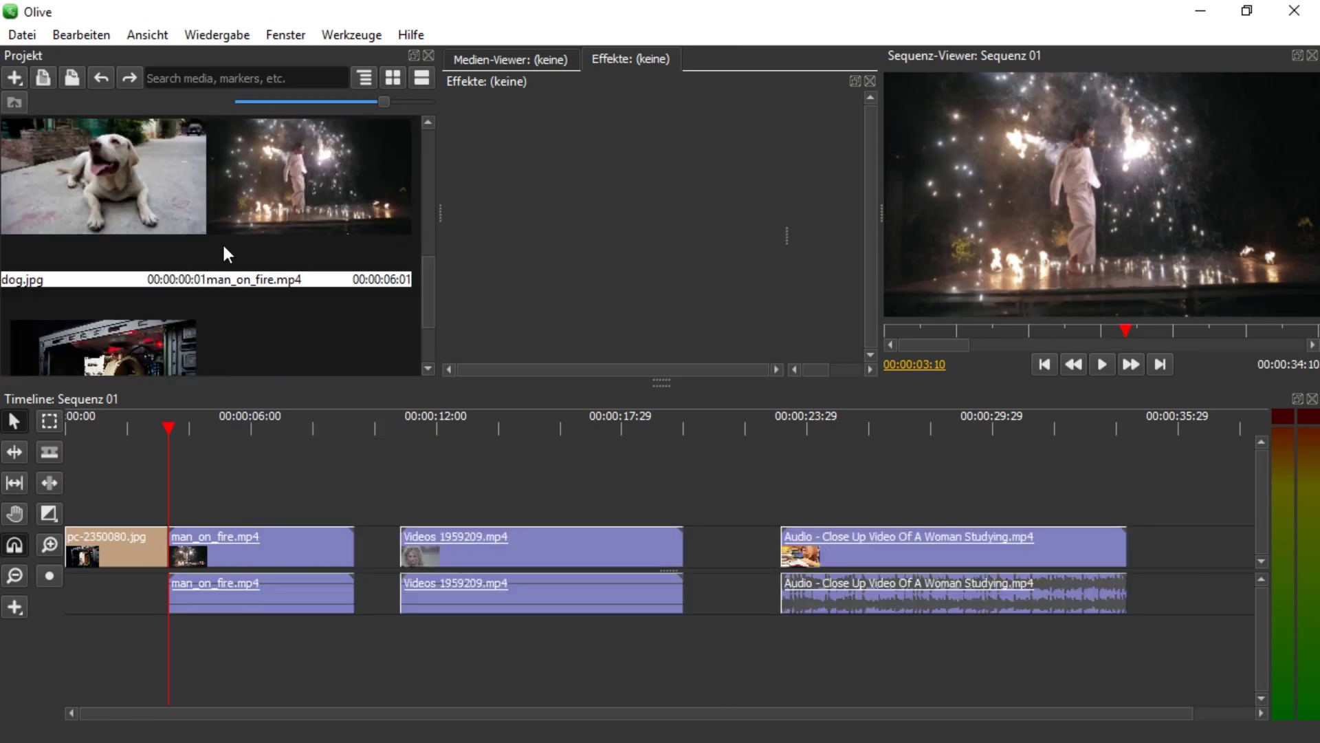
{"action": "left_click_drag", "start_coordinate": [103, 179], "coordinate": [1182, 543]}
Butt the Videos and studying clips together and ripple-delete the gap before dog.jpg
{"action": "left_click_drag", "start_coordinate": [581, 539], "coordinate": [523, 555]}
{"action": "left_click_drag", "start_coordinate": [893, 539], "coordinate": [785, 548]}
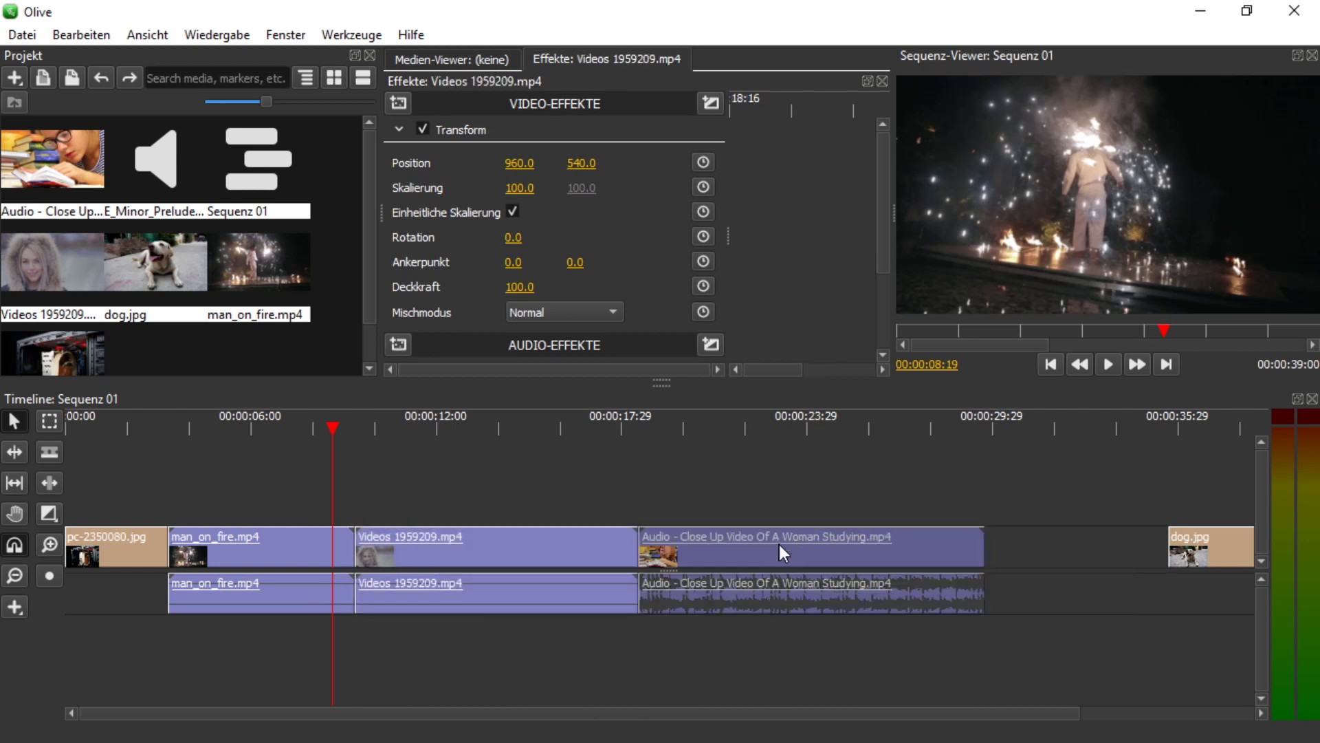
{"action": "left_click_drag", "start_coordinate": [692, 554], "coordinate": [699, 555]}
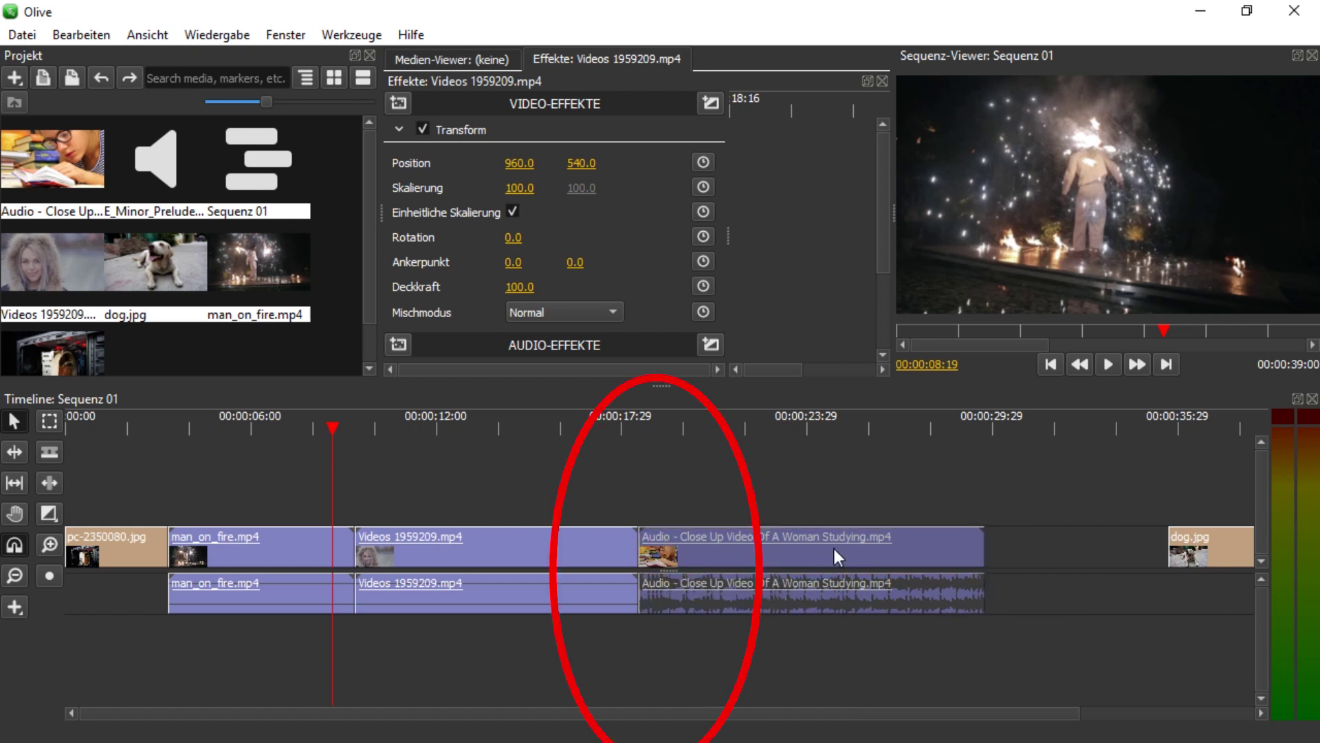
{"action": "left_click", "coordinate": [1022, 554]}
{"action": "right_click", "coordinate": [1009, 550]}
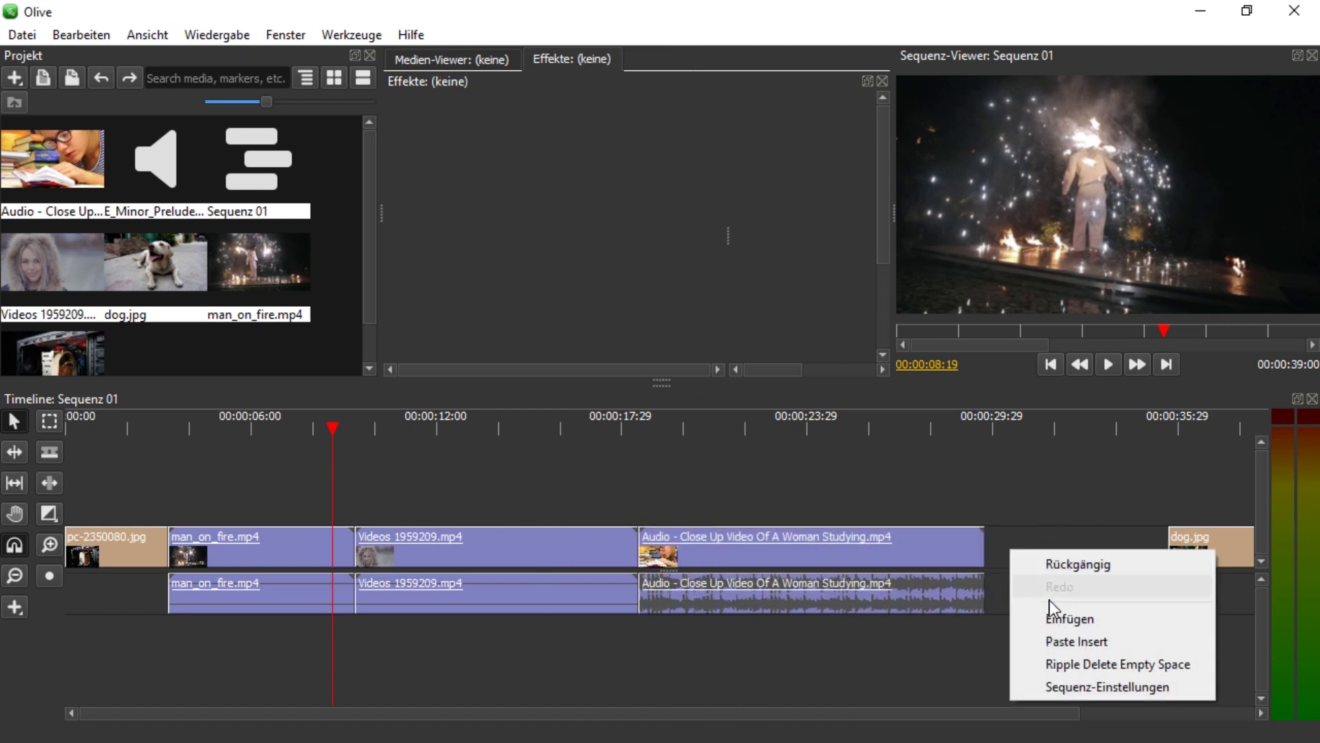
{"action": "left_click", "coordinate": [1059, 664]}
Shrink the pc-2350080.jpg image and shift its position in the frame
{"action": "left_click_drag", "start_coordinate": [248, 420], "coordinate": [143, 543]}
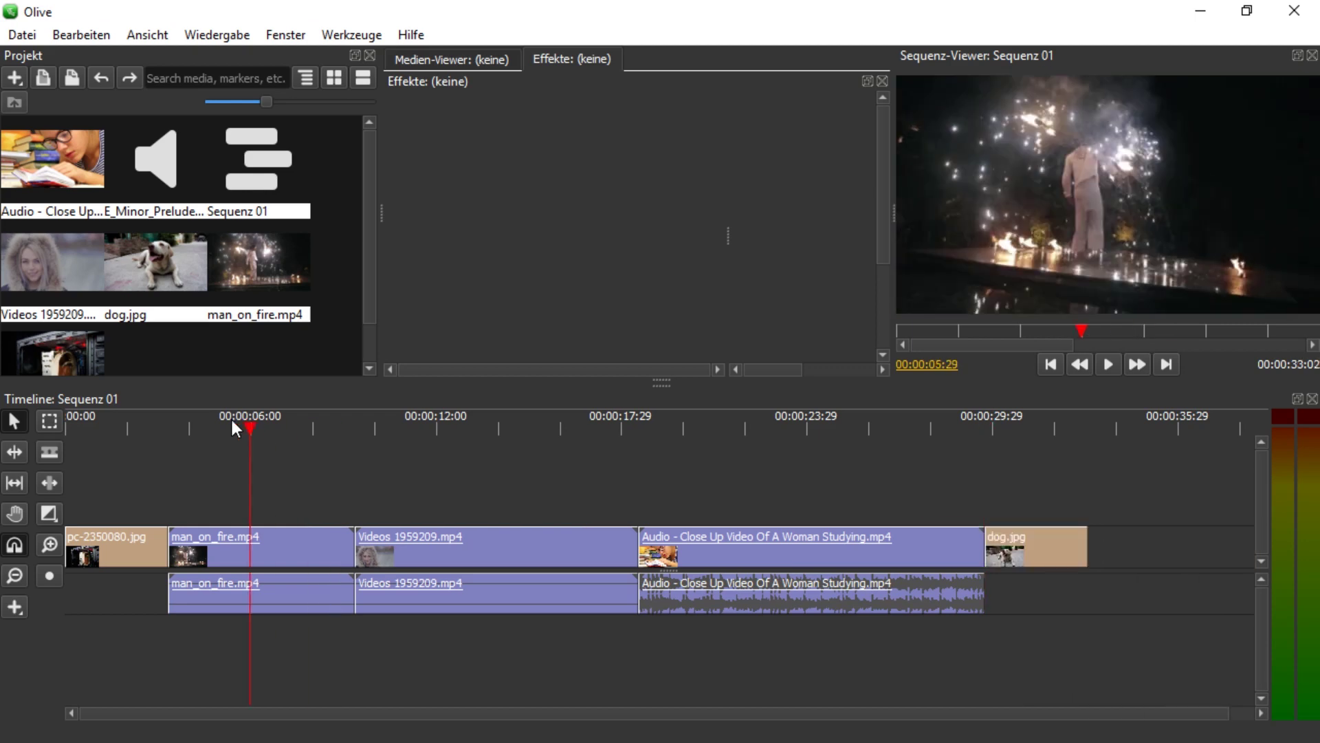
{"action": "left_click", "coordinate": [147, 547]}
{"action": "mouse_move", "coordinate": [517, 188]}
{"action": "left_mouse_down"}
{"action": "mouse_move", "coordinate": [467, 187]}
{"action": "mouse_move", "coordinate": [550, 188]}
{"action": "mouse_move", "coordinate": [660, 162]}
{"action": "left_mouse_up"}
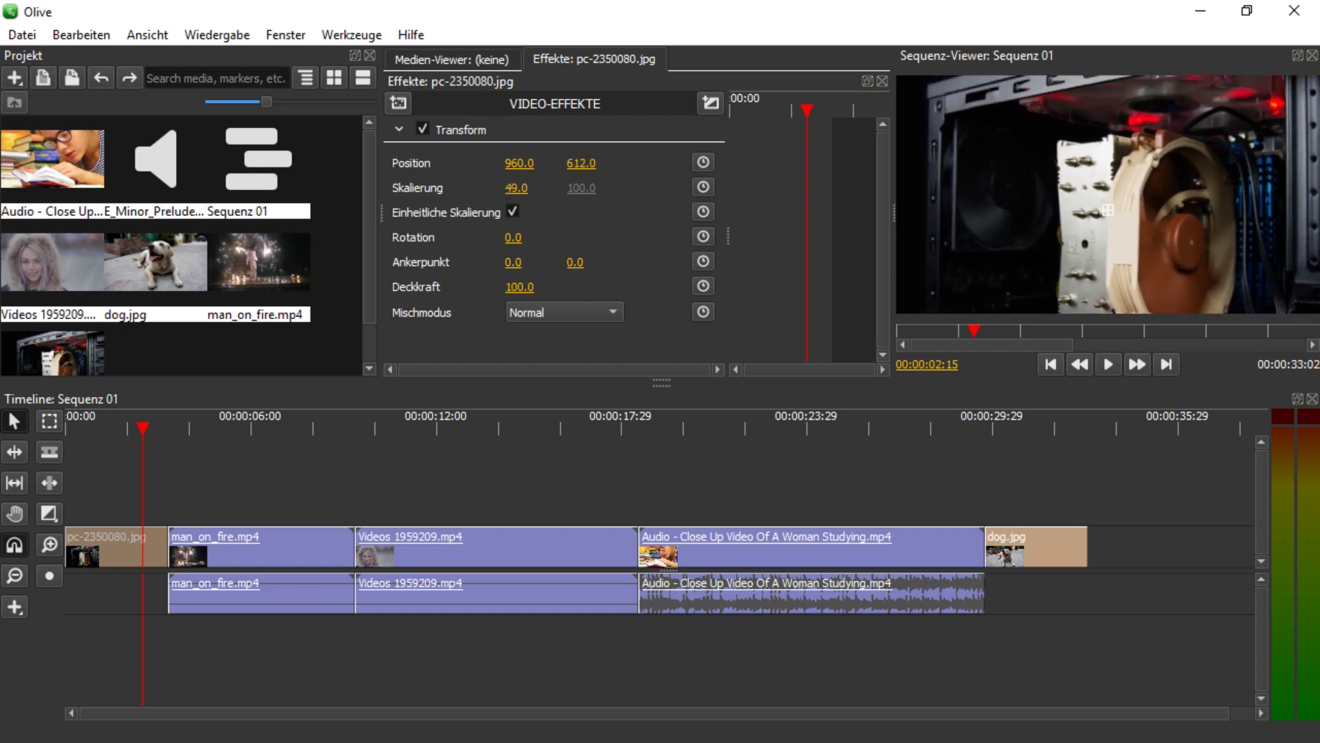
{"action": "left_click_drag", "start_coordinate": [184, 427], "coordinate": [273, 423]}
Scale man_on_fire.mp4 to 121 percent, then undo the scale back to 100
{"action": "left_click", "coordinate": [422, 429]}
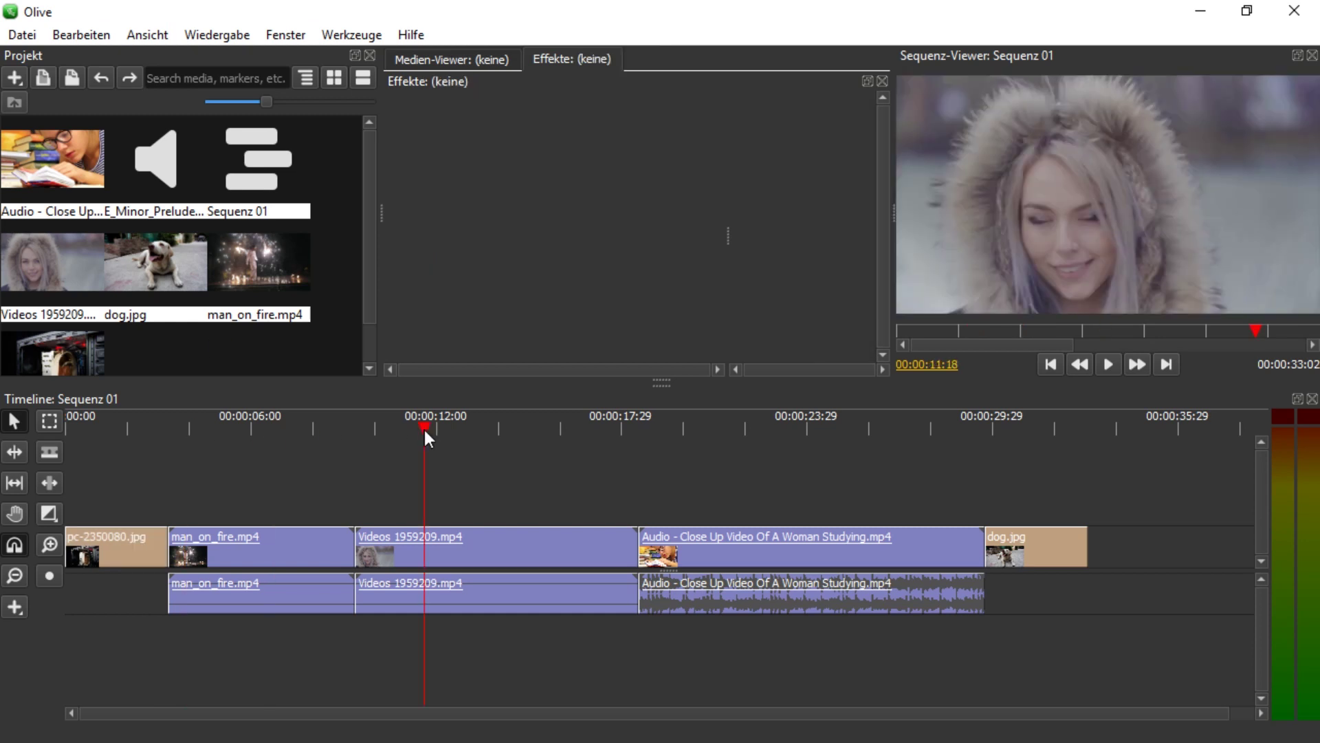
{"action": "left_click", "coordinate": [712, 429]}
{"action": "left_click", "coordinate": [297, 427]}
{"action": "left_click", "coordinate": [297, 550]}
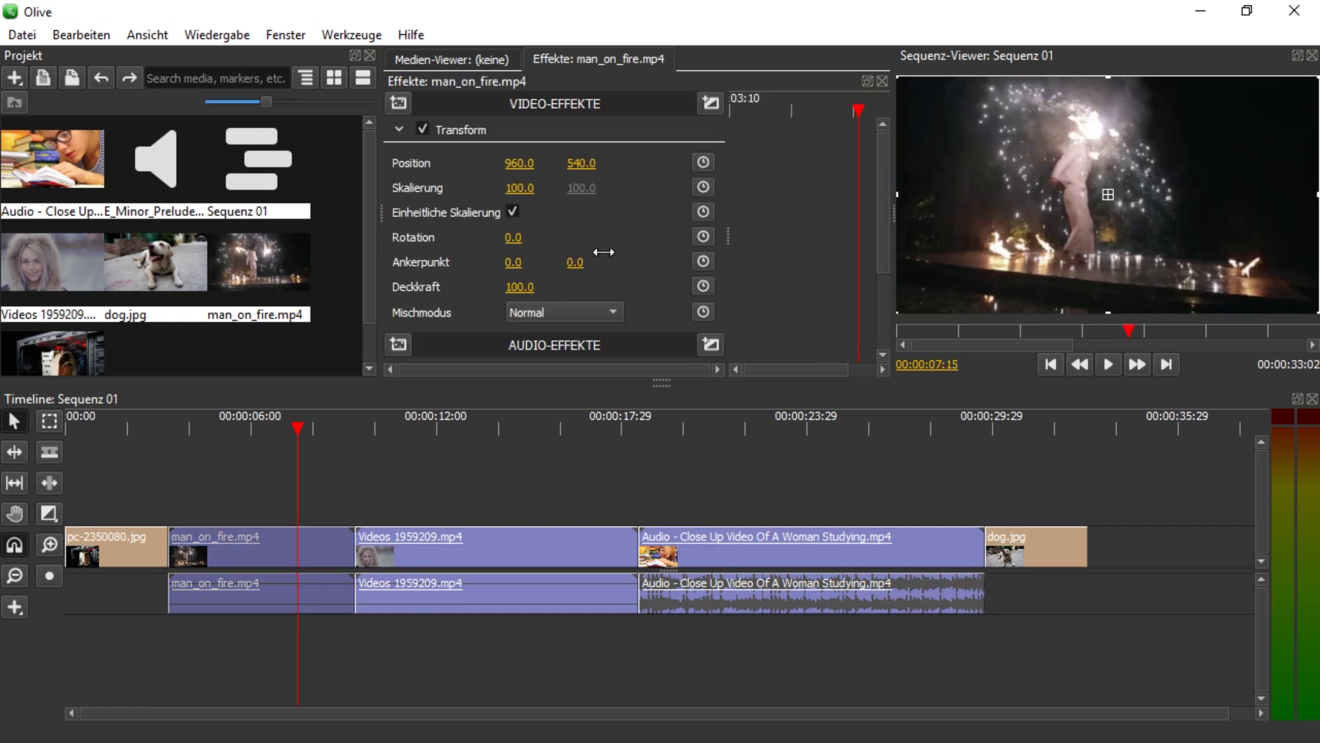
{"action": "mouse_move", "coordinate": [528, 186]}
{"action": "left_mouse_down"}
{"action": "mouse_move", "coordinate": [542, 187]}
{"action": "mouse_move", "coordinate": [463, 185]}
{"action": "left_mouse_up"}
{"action": "left_click", "coordinate": [453, 546]}
{"action": "key", "text": "ctrl+z"}
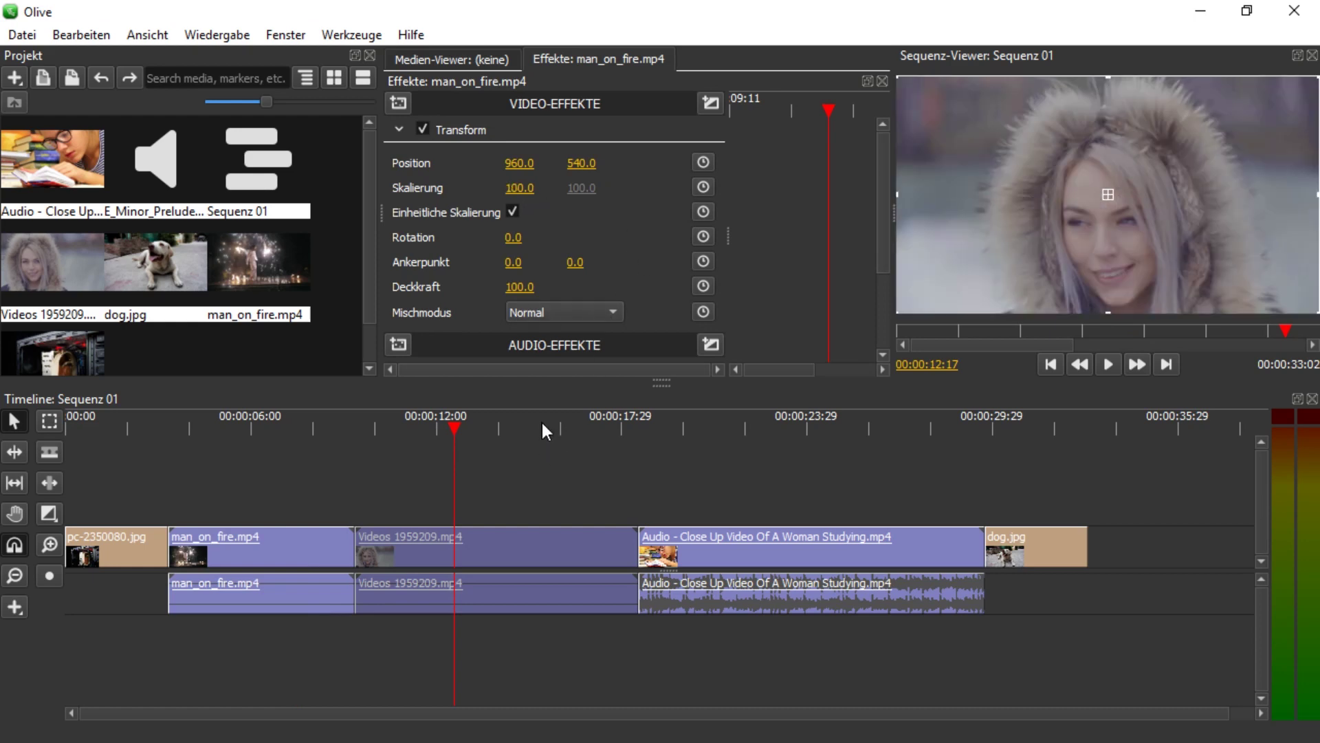
Rotate the Videos 1959209.mp4 clip to 475 degrees and preview the sequence from the start
{"action": "left_click", "coordinate": [682, 428]}
{"action": "left_click", "coordinate": [495, 547]}
{"action": "left_click_drag", "start_coordinate": [513, 238], "coordinate": [619, 237]}
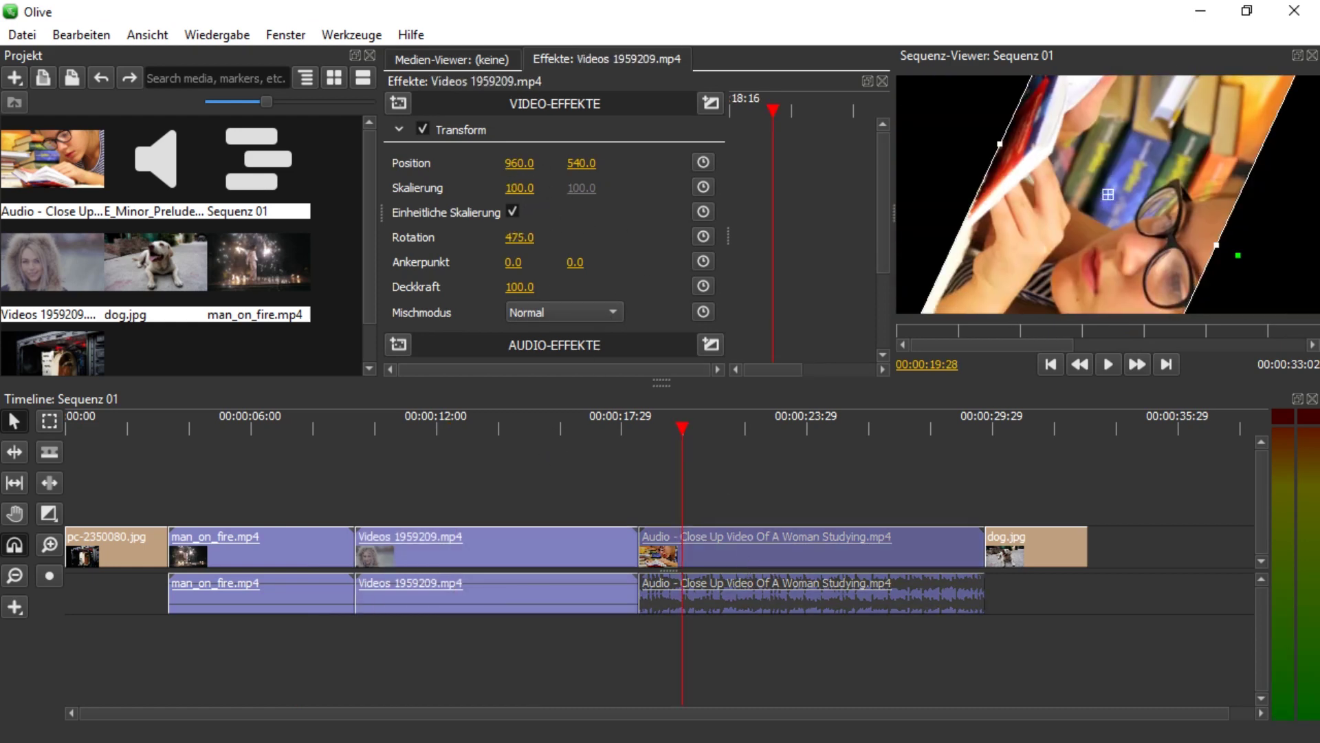
{"action": "left_click", "coordinate": [153, 506]}
{"action": "key", "text": "space"}
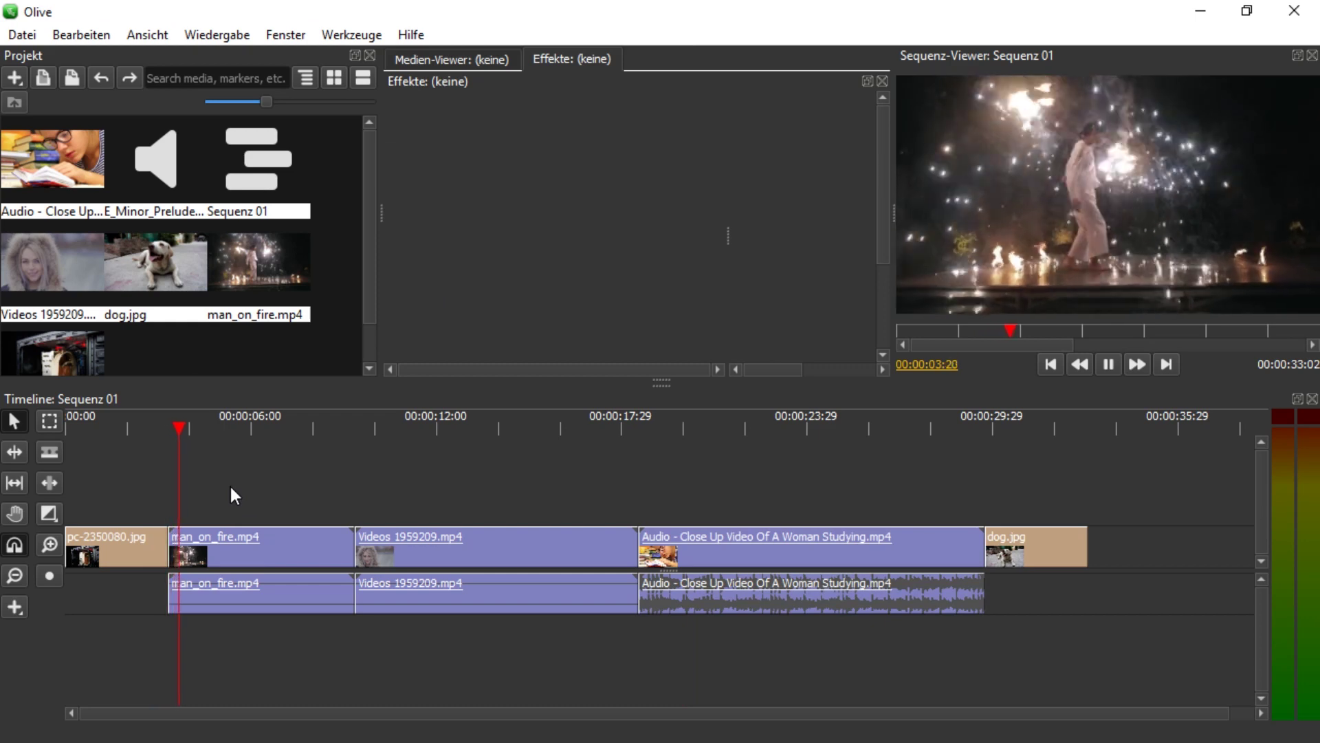
{"action": "left_click", "coordinate": [146, 422]}
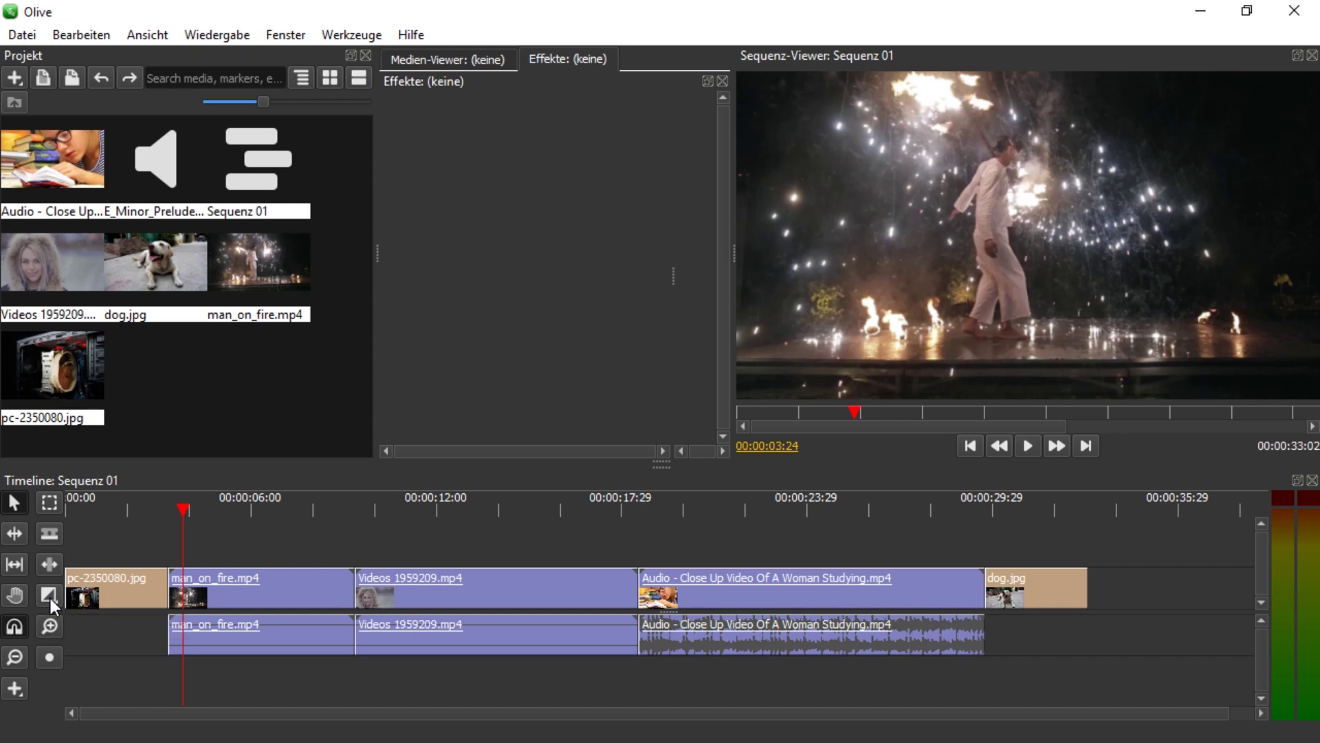
{"action": "left_click", "coordinate": [51, 598]}
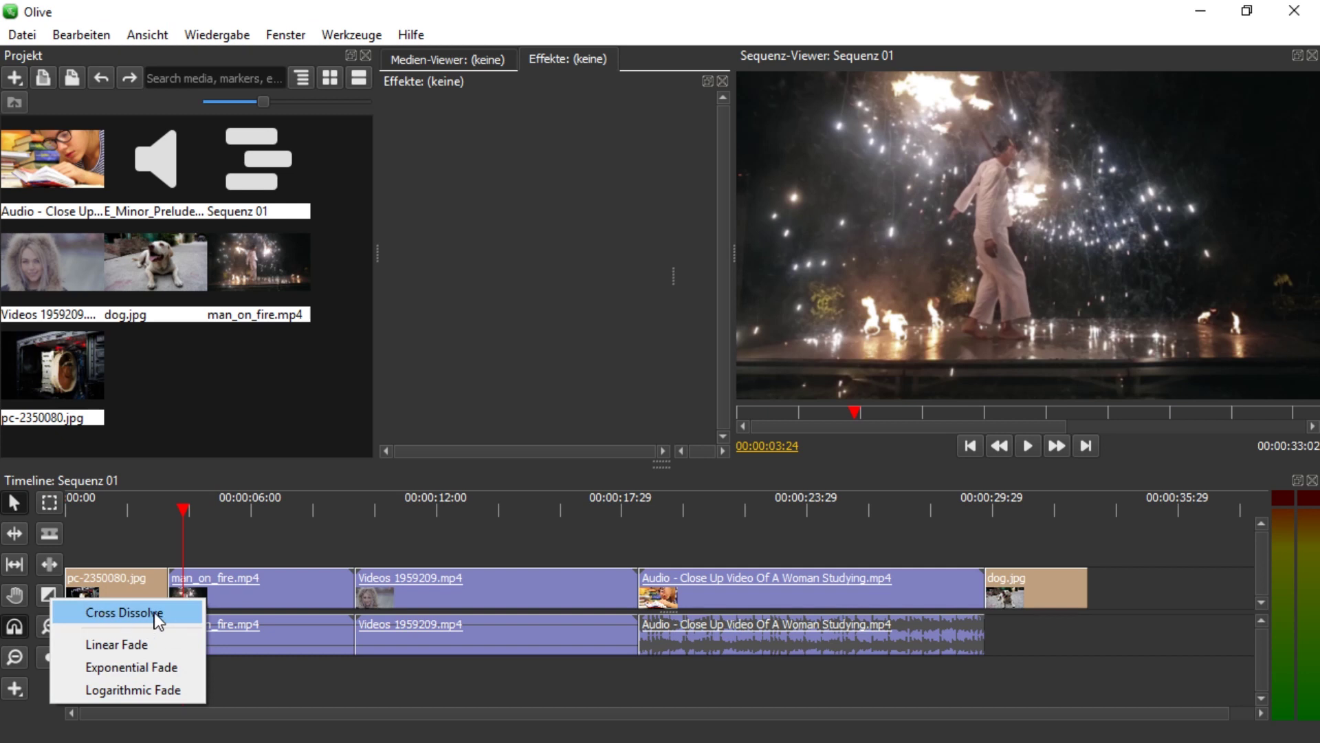
{"action": "left_click", "coordinate": [154, 612]}
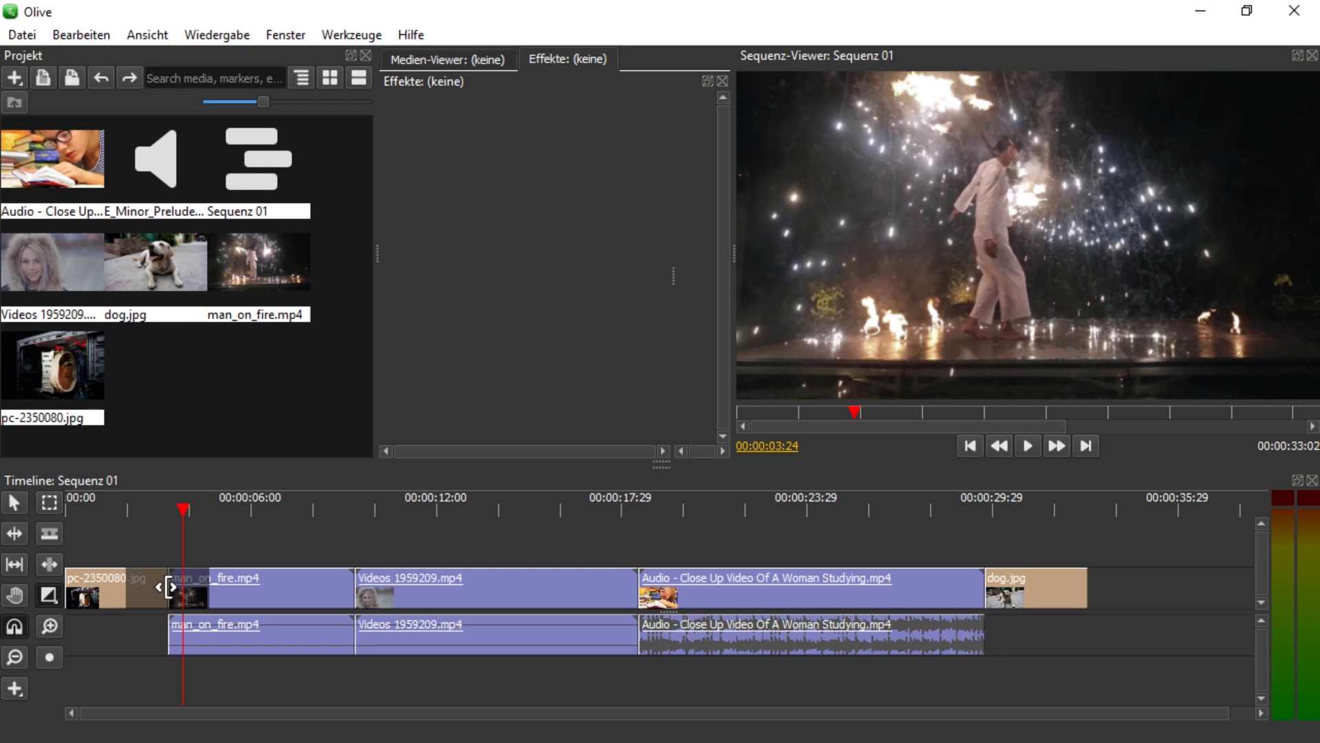
{"action": "mouse_move", "coordinate": [170, 587]}
{"action": "left_mouse_down"}
{"action": "mouse_move", "coordinate": [197, 593]}
{"action": "mouse_move", "coordinate": [178, 586]}
{"action": "left_mouse_up"}
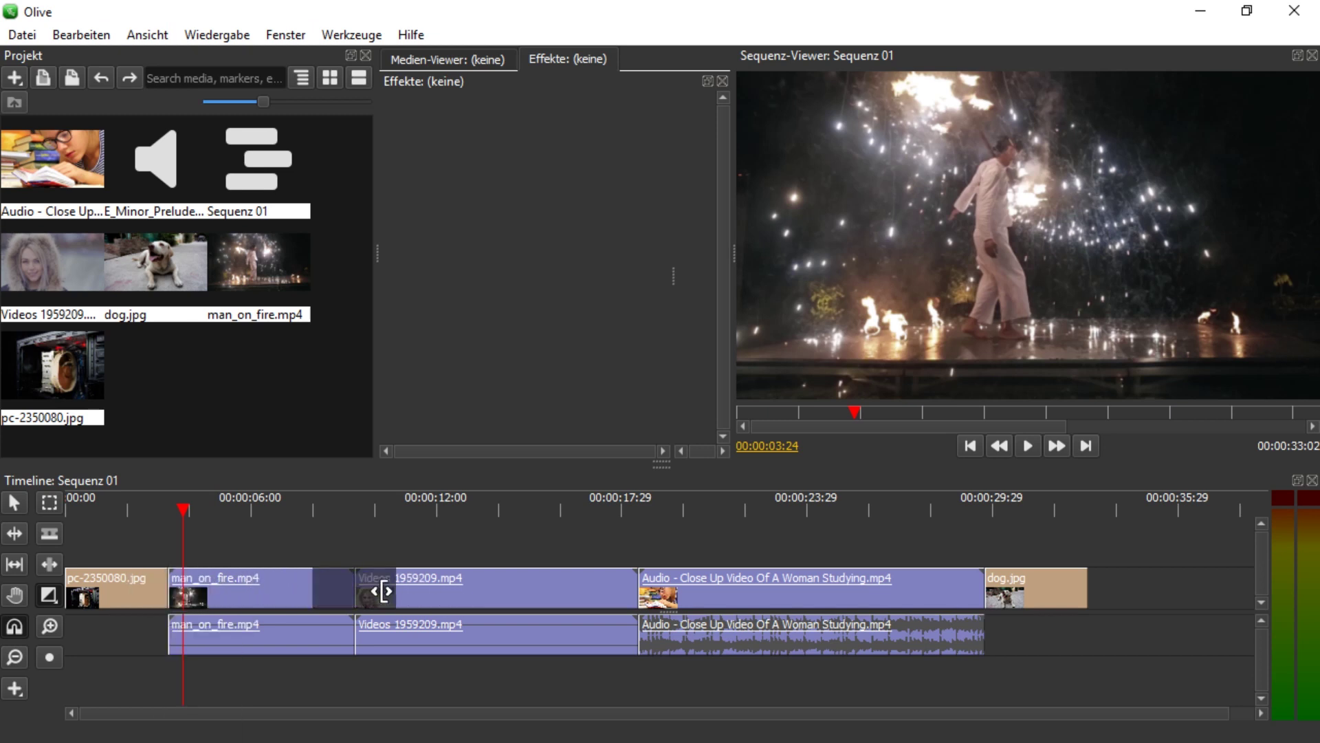
{"action": "left_click_drag", "start_coordinate": [358, 591], "coordinate": [265, 590]}
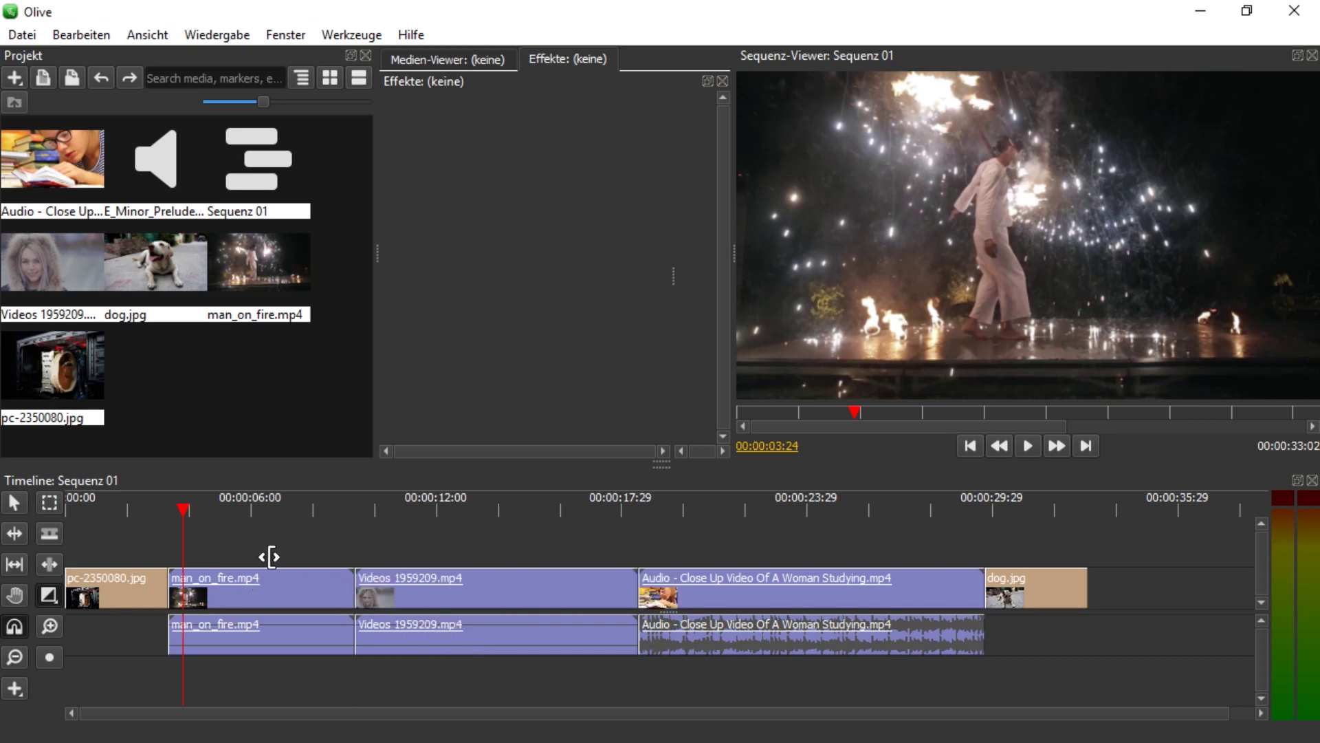
{"action": "mouse_move", "coordinate": [168, 585]}
{"action": "left_mouse_down"}
{"action": "mouse_move", "coordinate": [107, 590]}
{"action": "mouse_move", "coordinate": [131, 605]}
{"action": "mouse_move", "coordinate": [108, 589]}
{"action": "mouse_move", "coordinate": [262, 590]}
{"action": "left_mouse_up"}
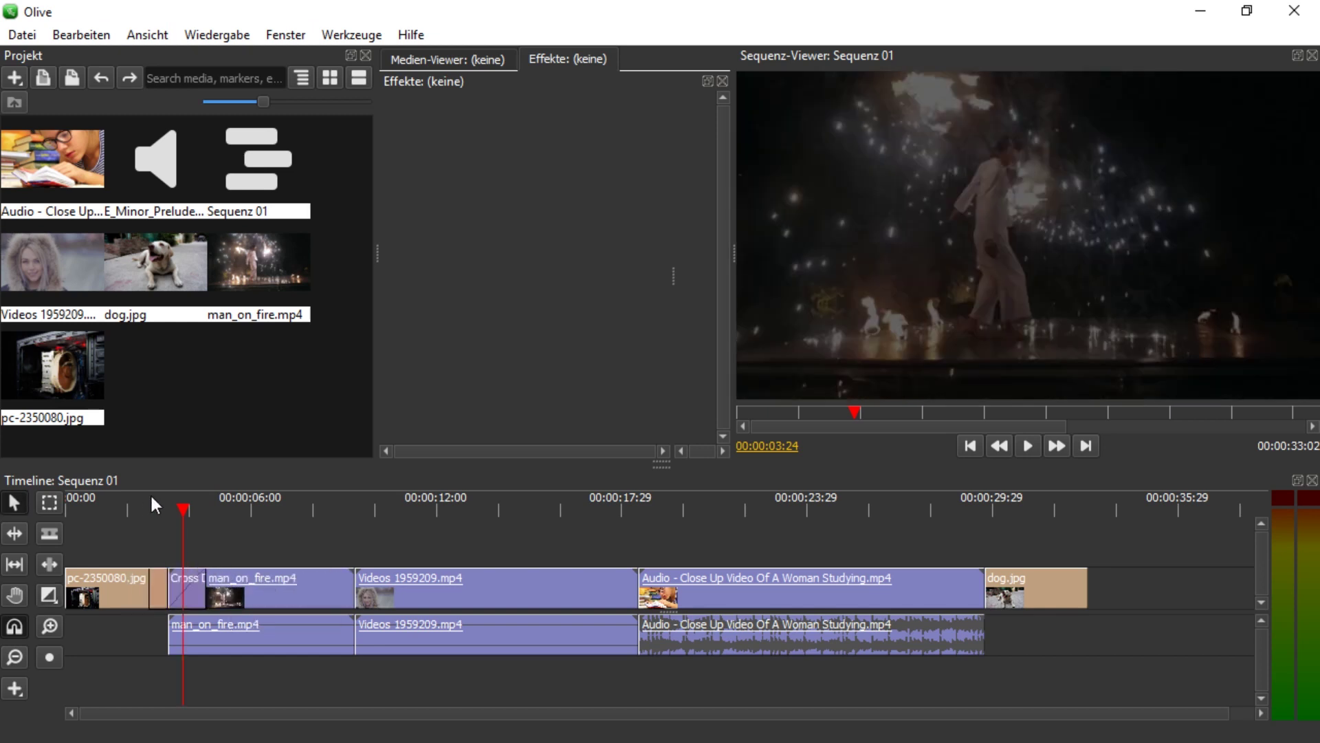
{"action": "left_click", "coordinate": [134, 495]}
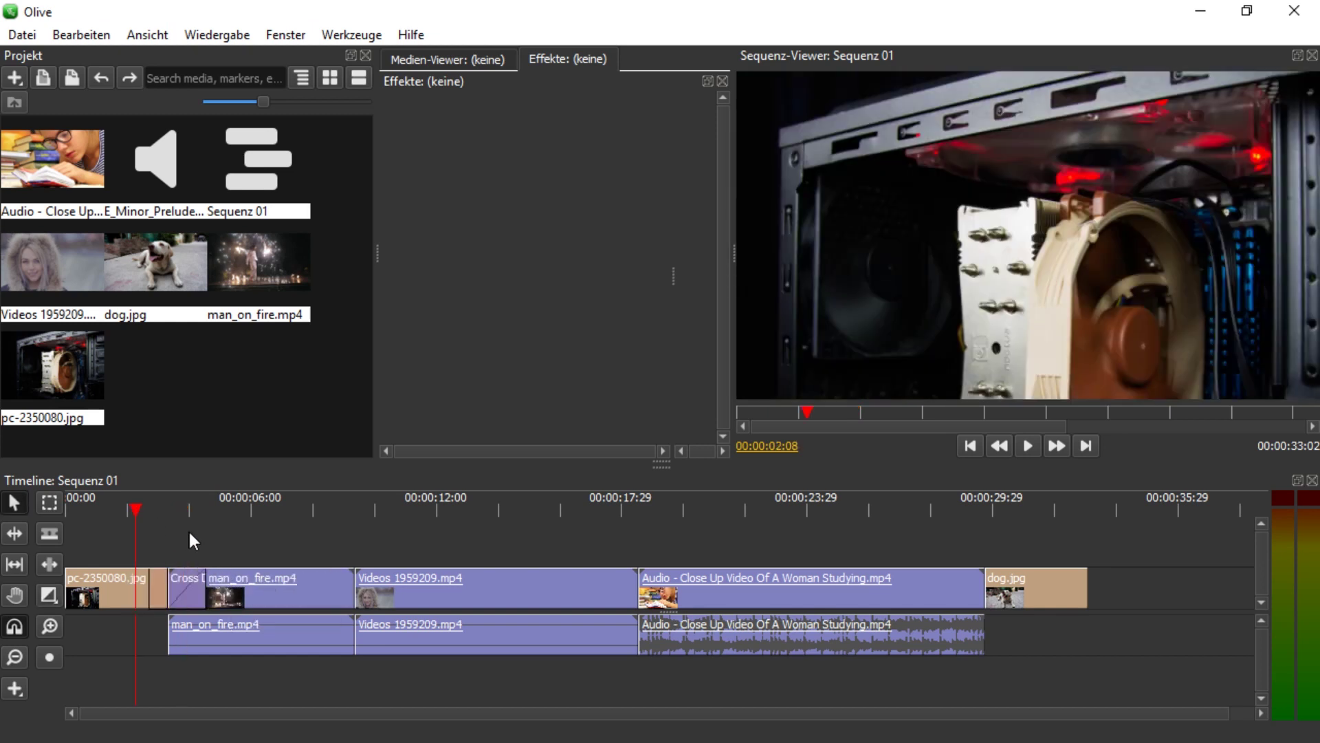
{"action": "key", "text": "space"}
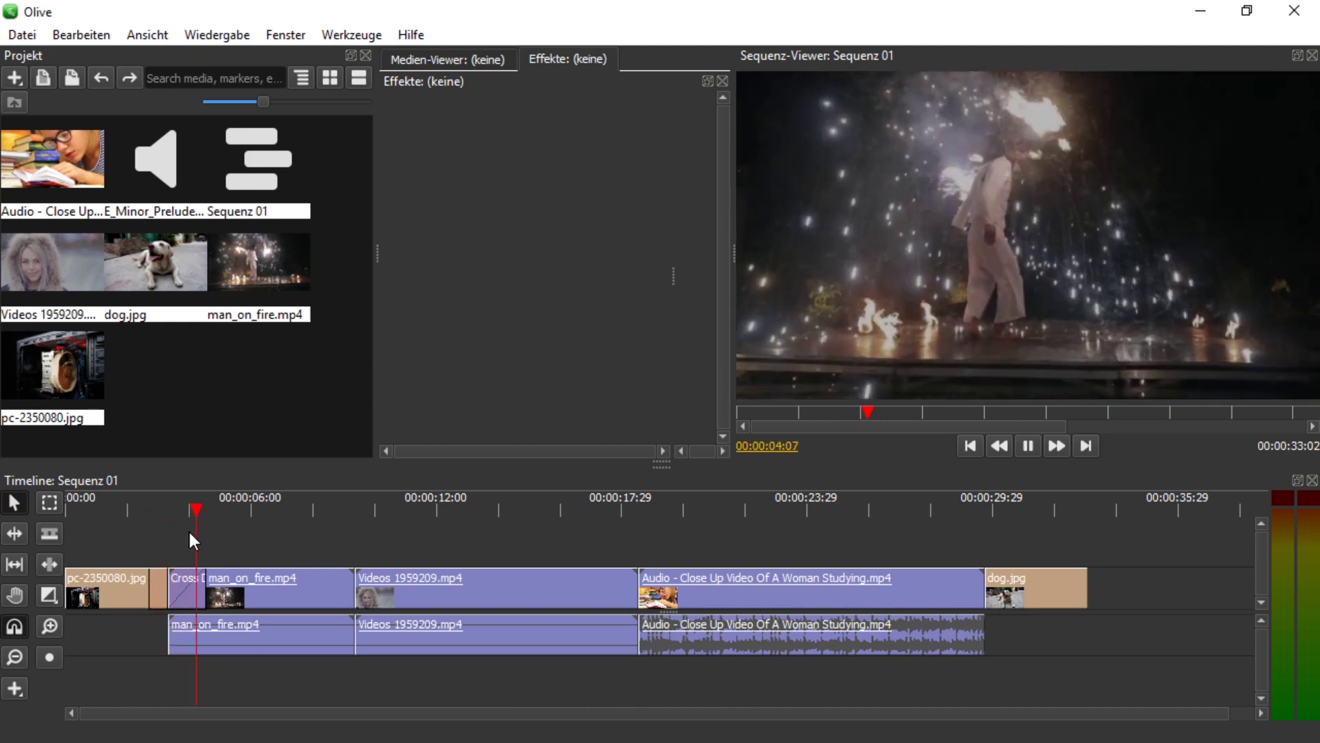
{"action": "left_click", "coordinate": [166, 509]}
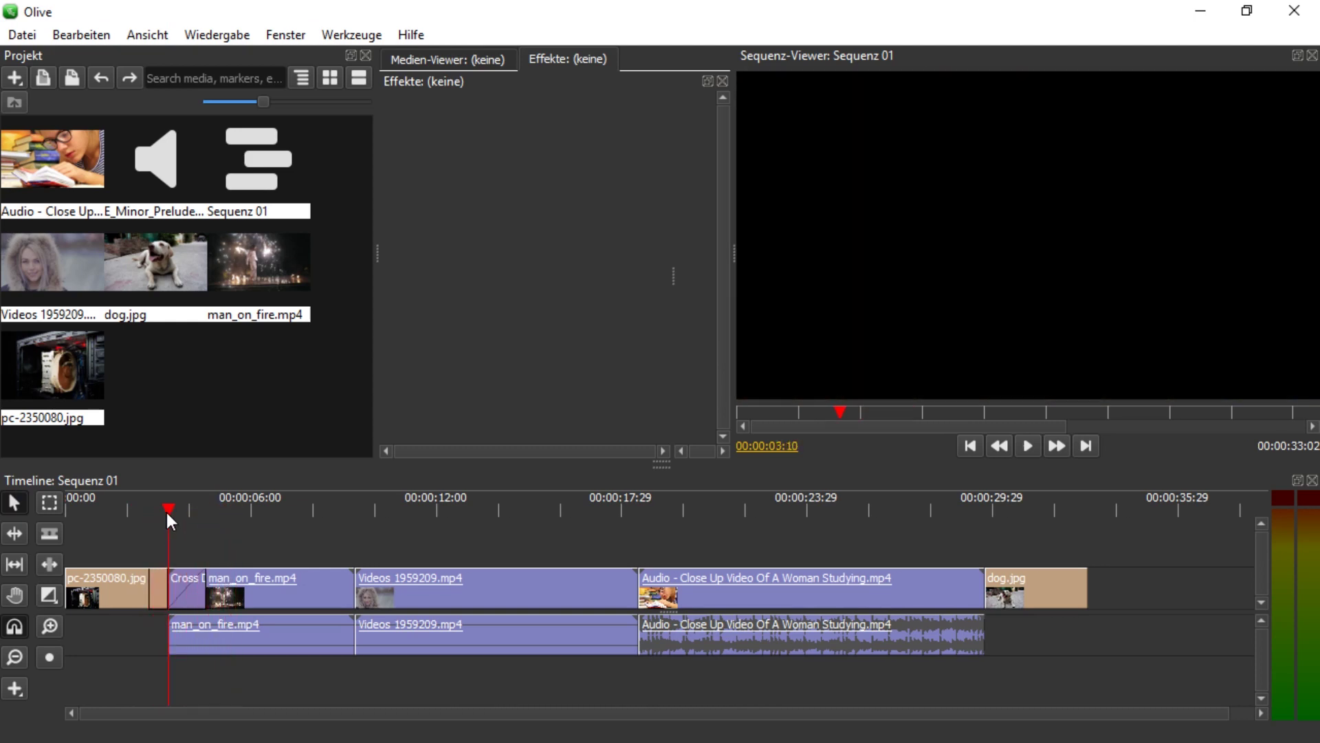
{"action": "key", "text": "space"}
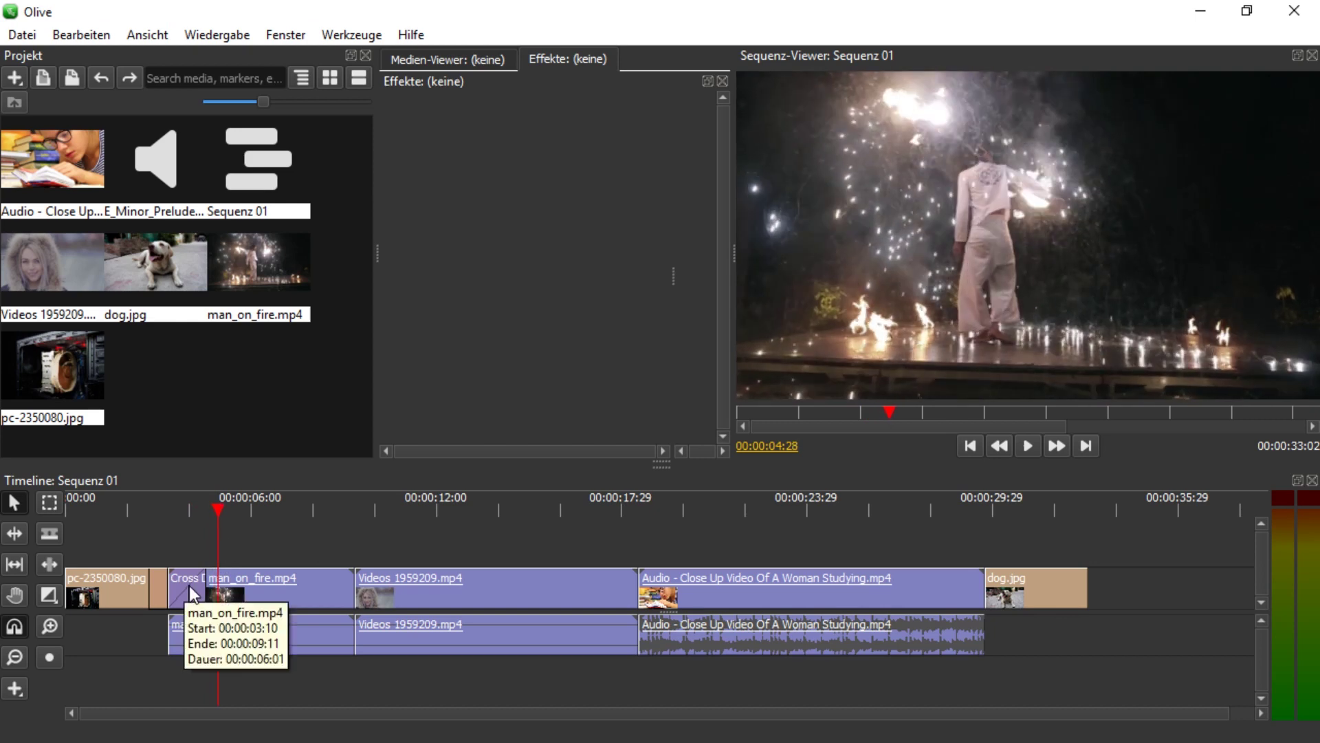
{"action": "left_click", "coordinate": [188, 589]}
{"action": "key", "text": "Delete"}
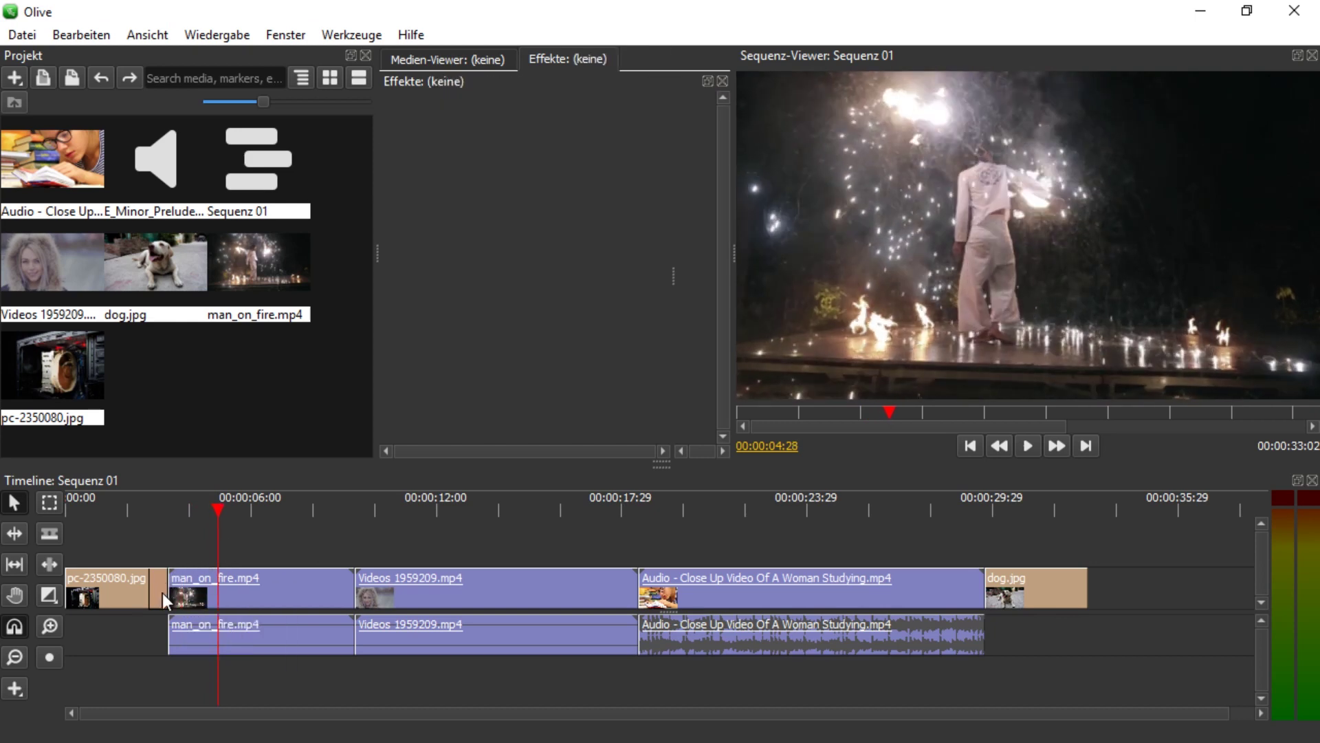
{"action": "left_click", "coordinate": [158, 589]}
{"action": "key", "text": "Delete"}
{"action": "left_click", "coordinate": [316, 509]}
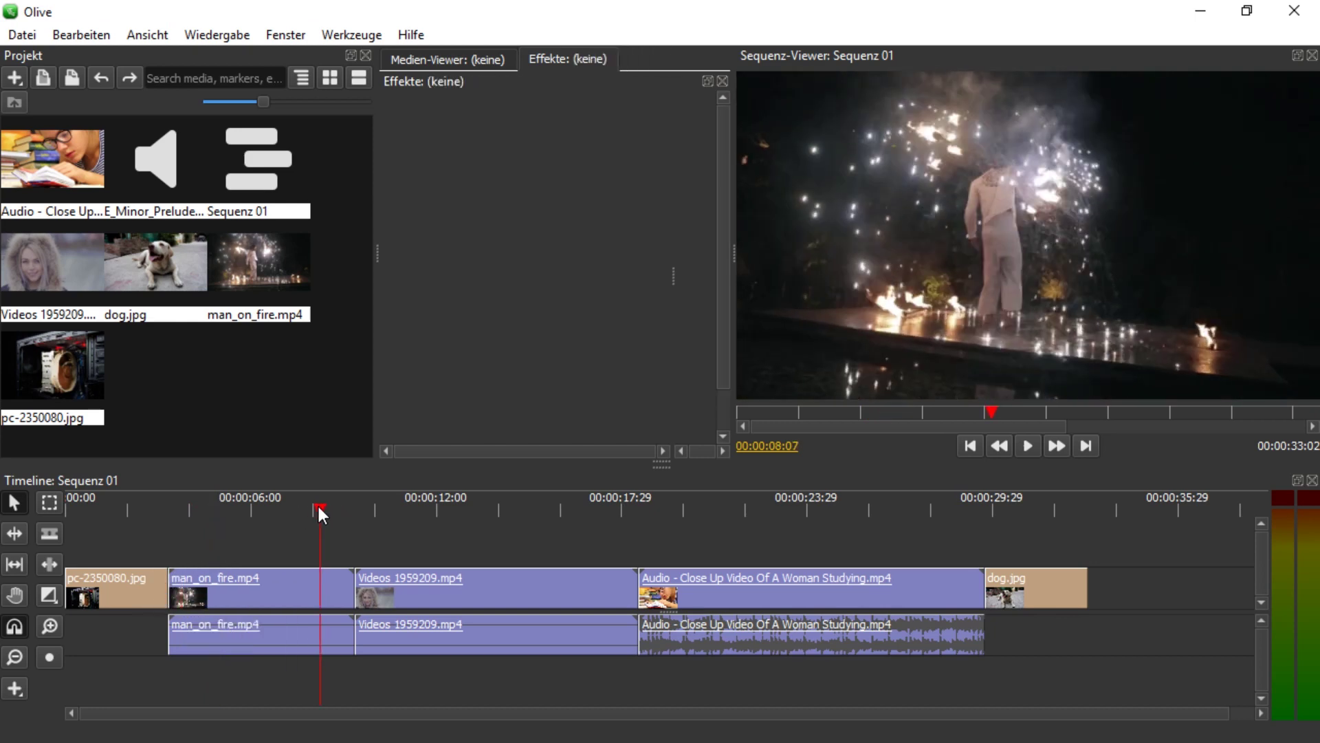
{"action": "mouse_move", "coordinate": [323, 512]}
{"action": "left_mouse_down"}
{"action": "mouse_move", "coordinate": [246, 512]}
{"action": "mouse_move", "coordinate": [324, 506]}
{"action": "left_mouse_up"}
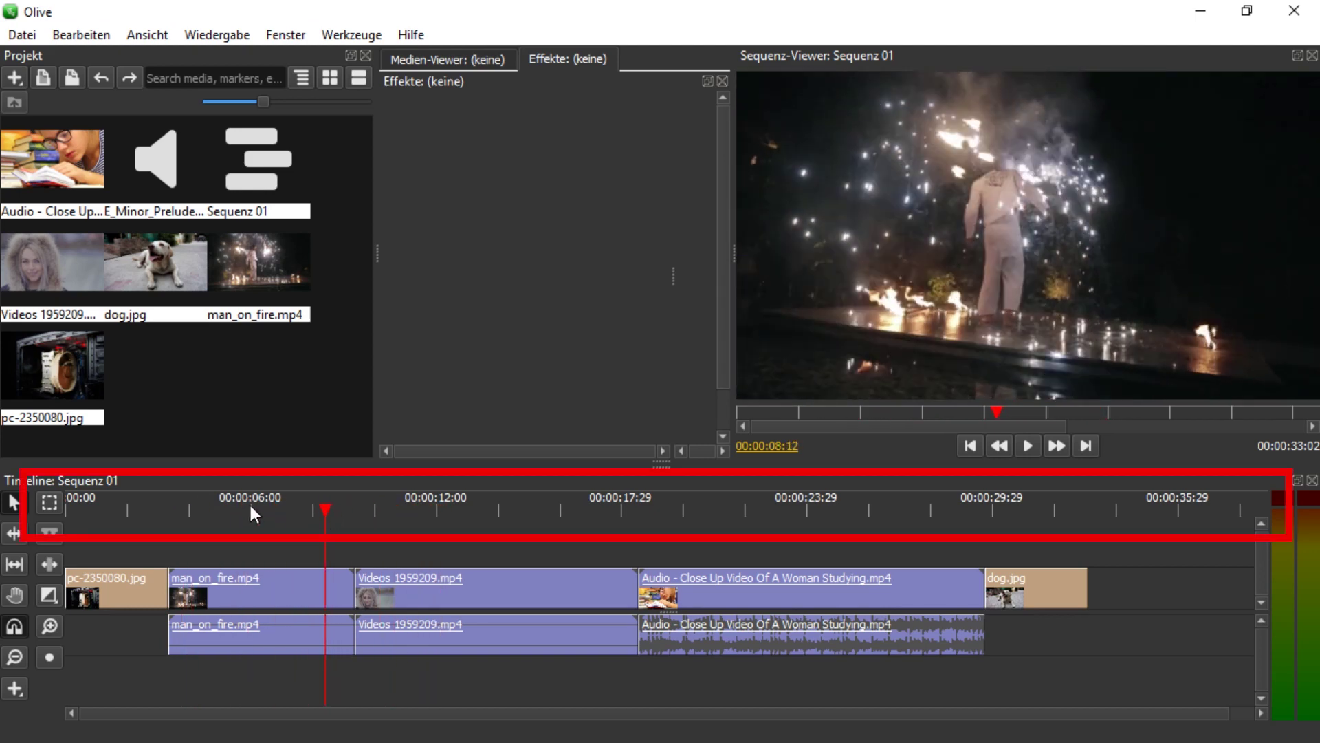
Ripple-trim man_on_fire.mp4 to end at 00:00:08:14 and trim Videos 1959209.mp4's start at about 9.7 s
{"action": "left_click_drag", "start_coordinate": [175, 509], "coordinate": [327, 504]}
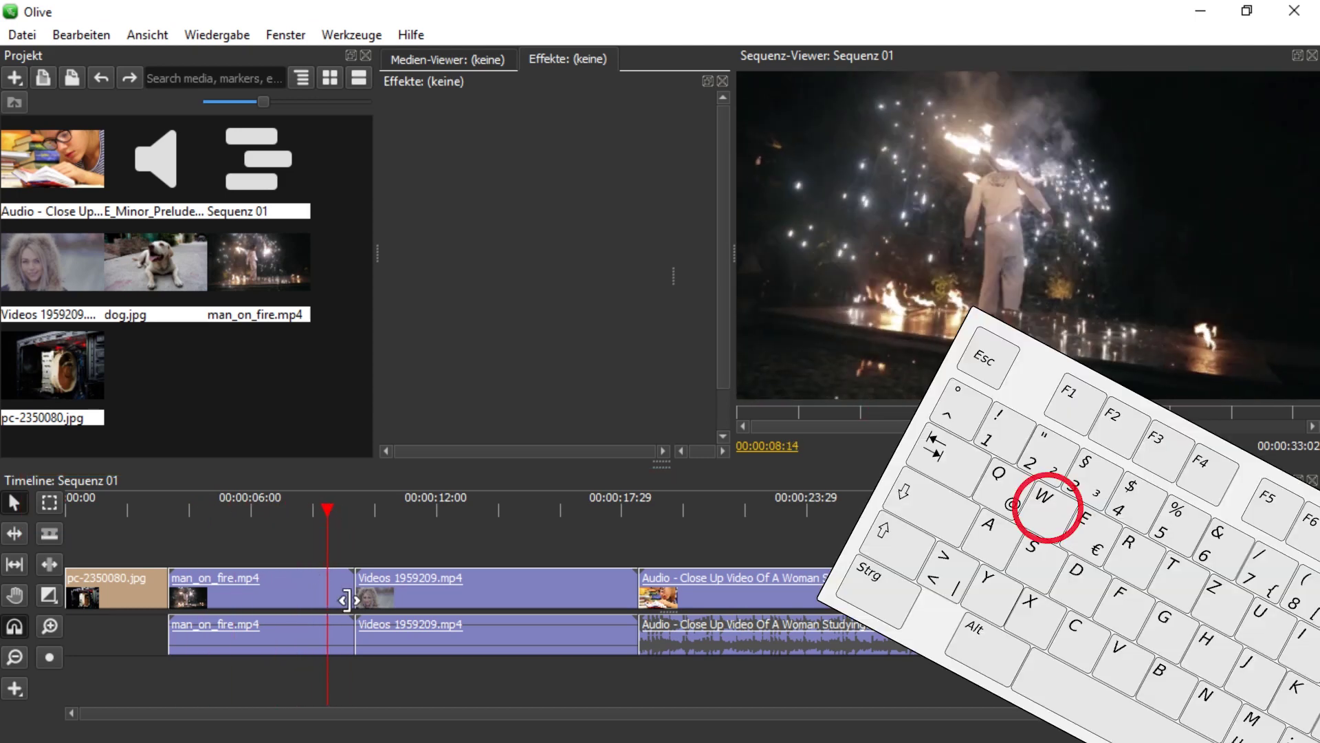
{"action": "key", "text": "w"}
{"action": "left_click", "coordinate": [294, 584]}
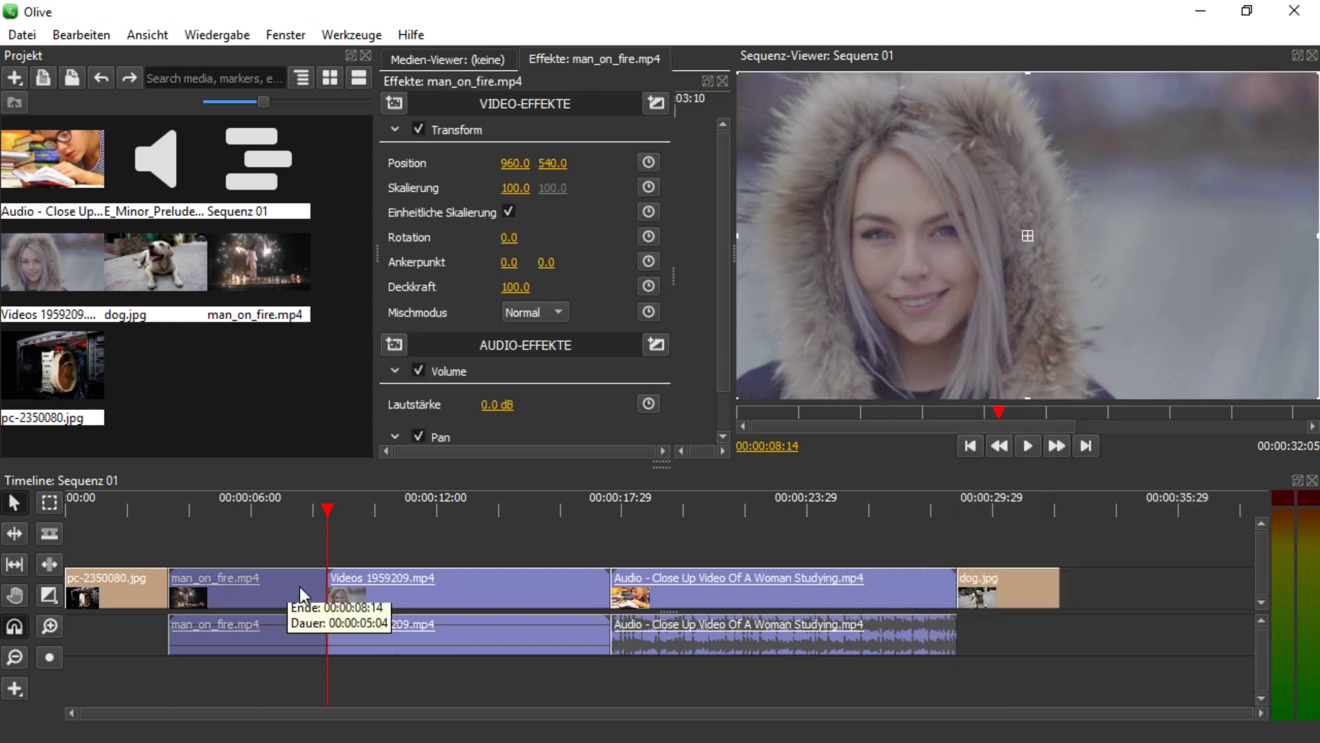
{"action": "left_click", "coordinate": [367, 507]}
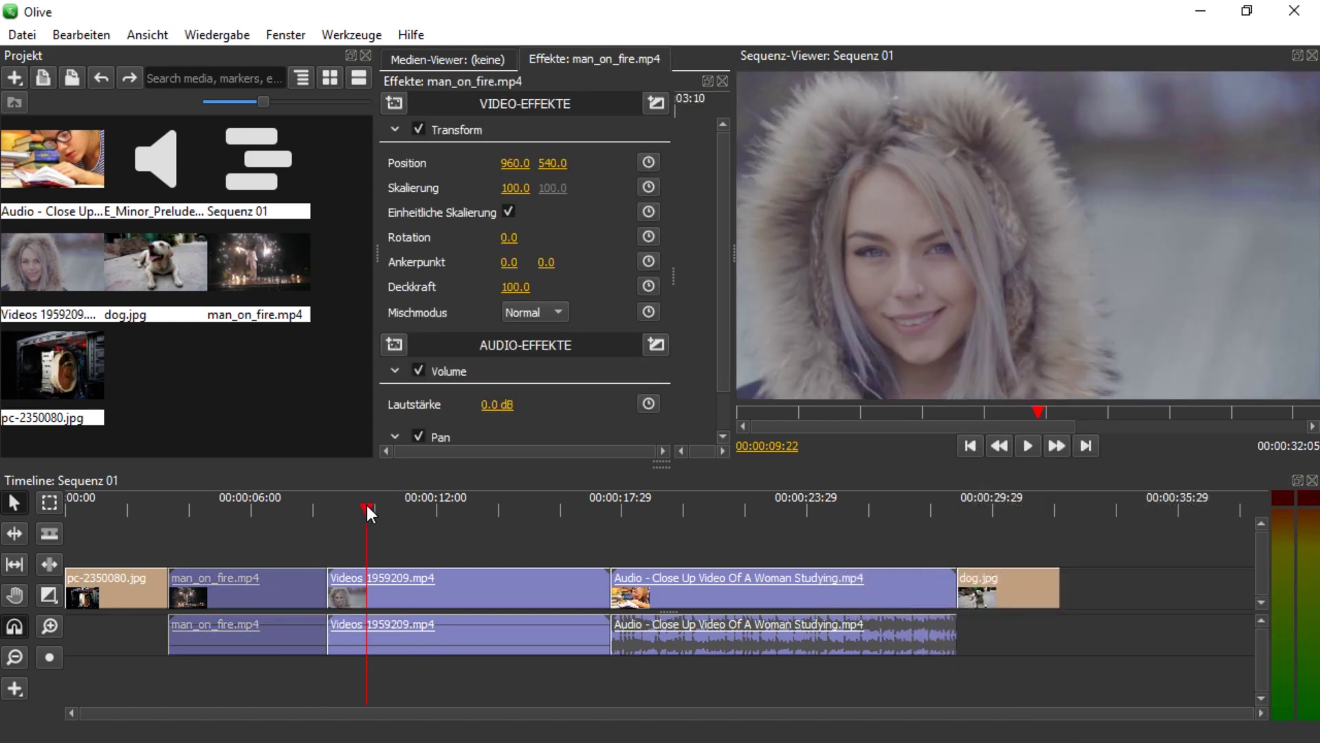
{"action": "key", "text": "q"}
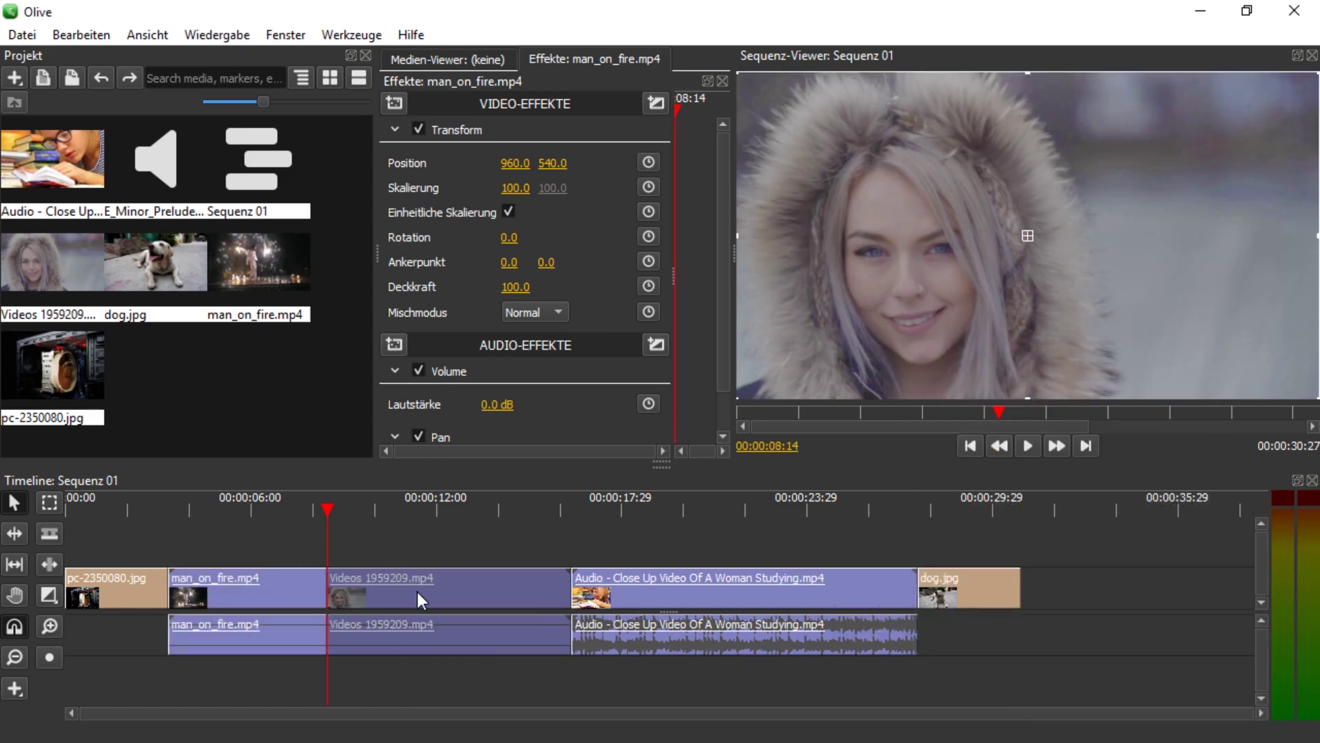
{"action": "left_click", "coordinate": [272, 550]}
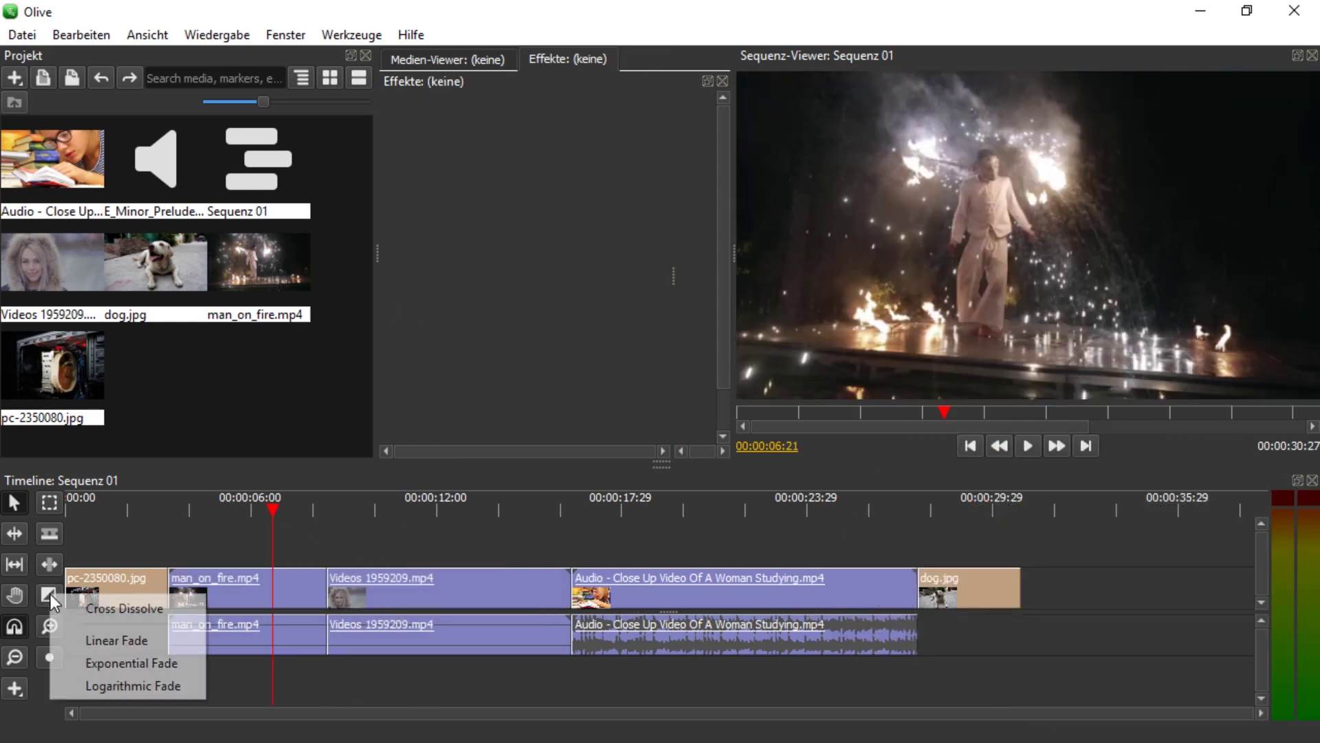
Add a Cross Dissolve between man_on_fire.mp4 and Videos 1959209.mp4 and play it back
{"action": "left_click", "coordinate": [49, 594]}
{"action": "left_click", "coordinate": [104, 608]}
{"action": "left_click_drag", "start_coordinate": [327, 588], "coordinate": [382, 591]}
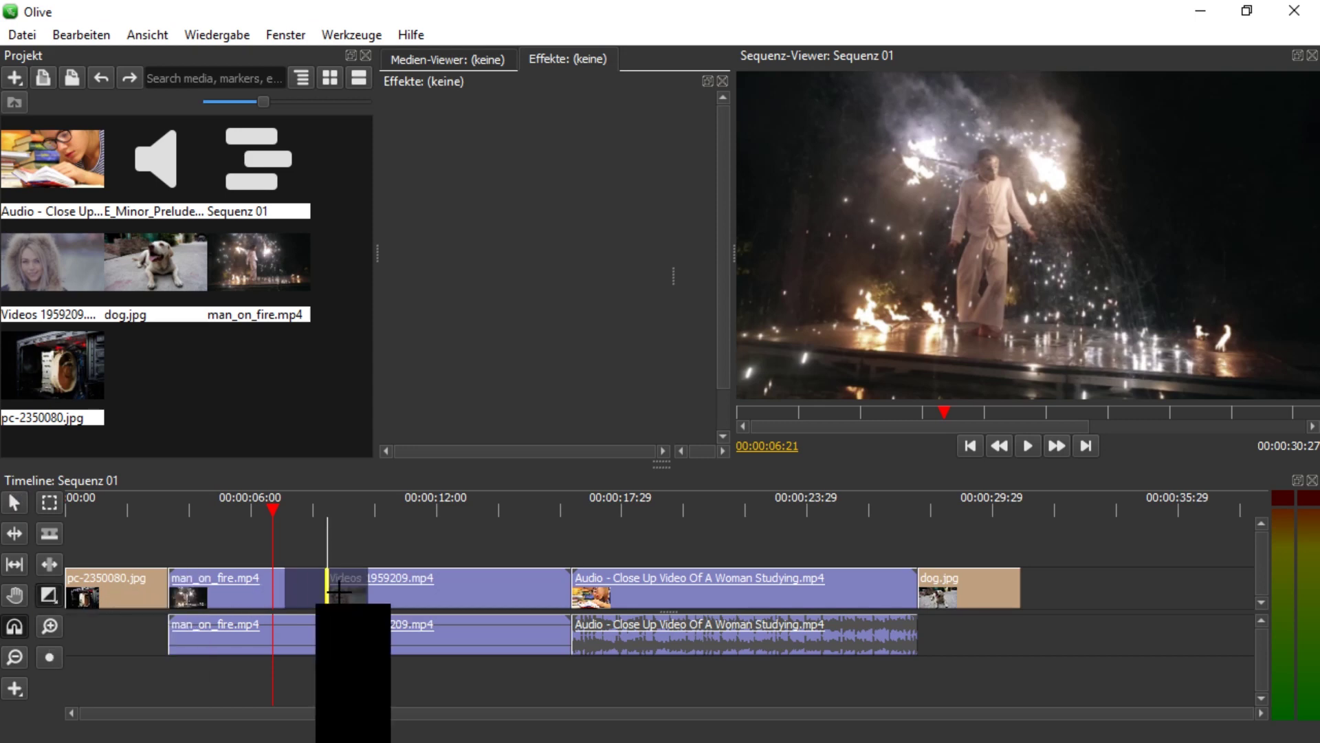
{"action": "key", "text": "space"}
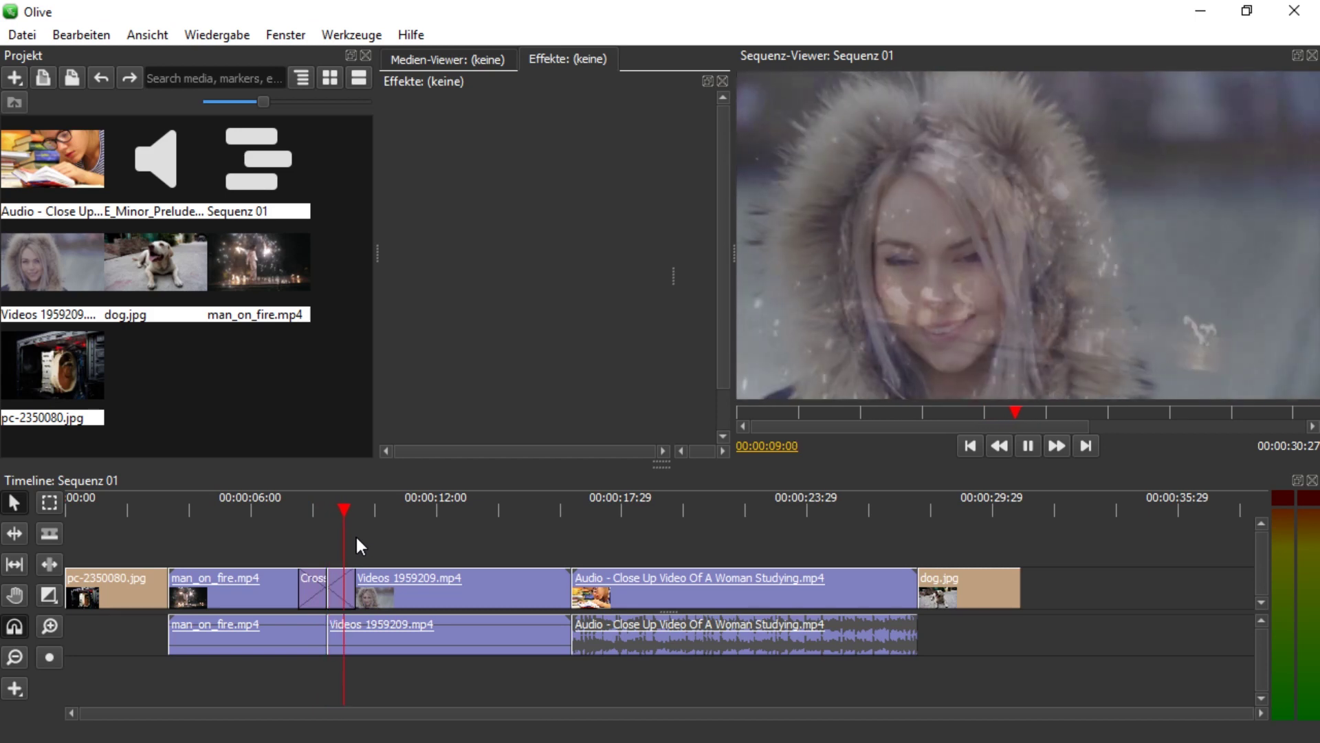
Ripple-trim the Videos clip's end and the studying clip's start at 15:05
{"action": "left_click", "coordinate": [534, 507]}
{"action": "key", "text": "w"}
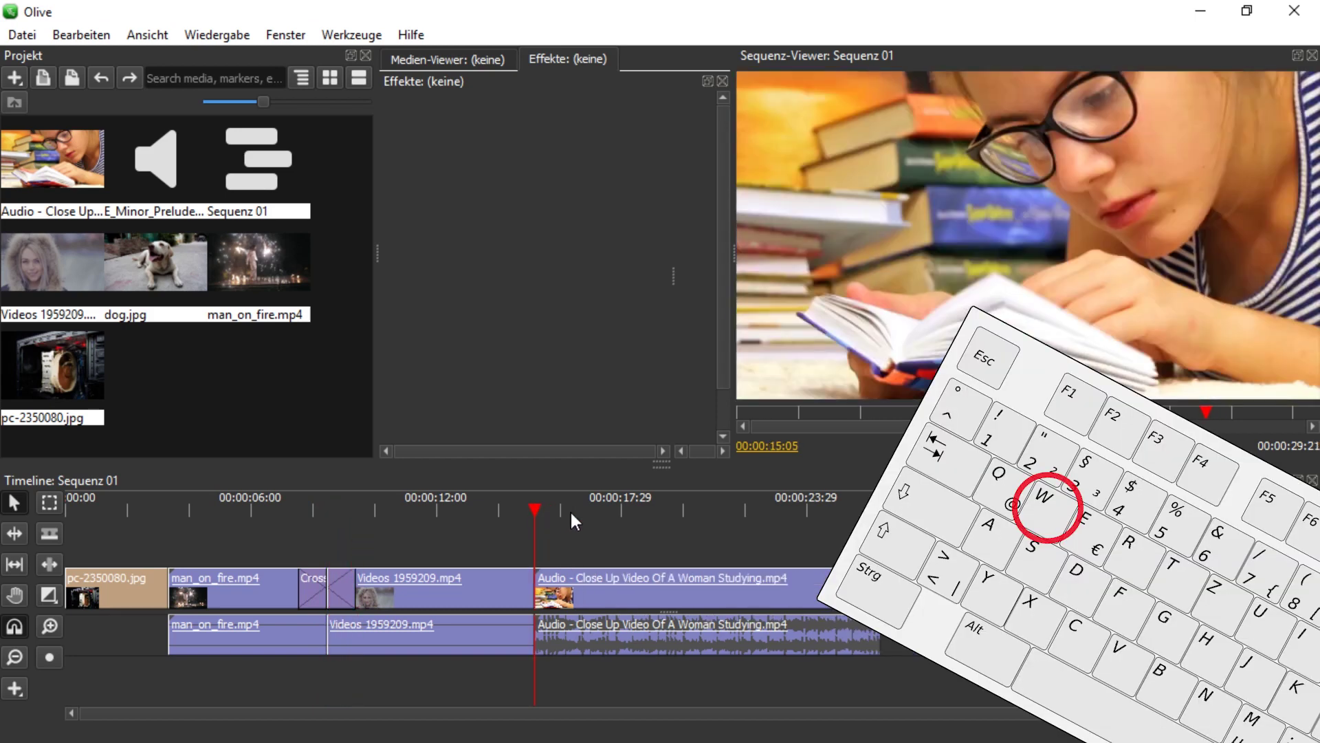
{"action": "key", "text": "q"}
Add a Cross Dissolve into the studying clip and preview it
{"action": "left_click", "coordinate": [486, 511]}
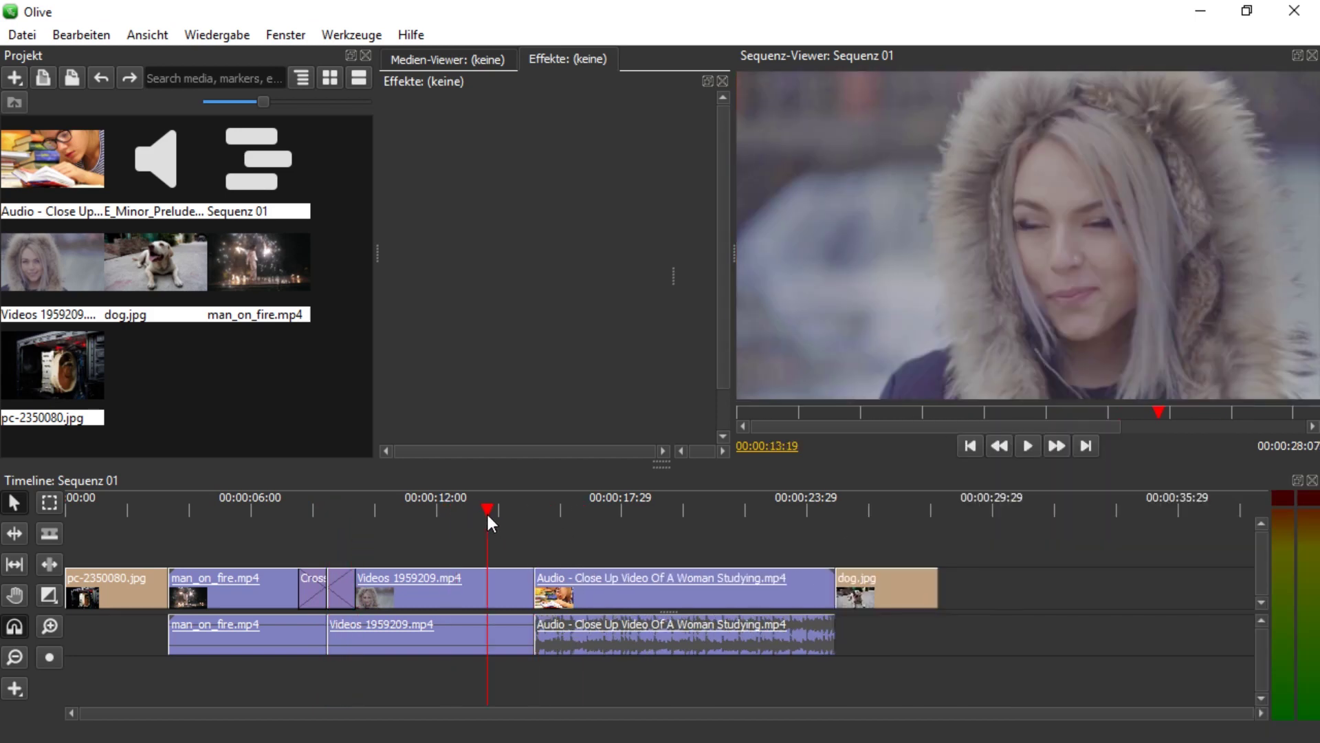
{"action": "left_click", "coordinate": [38, 597]}
{"action": "left_click", "coordinate": [96, 613]}
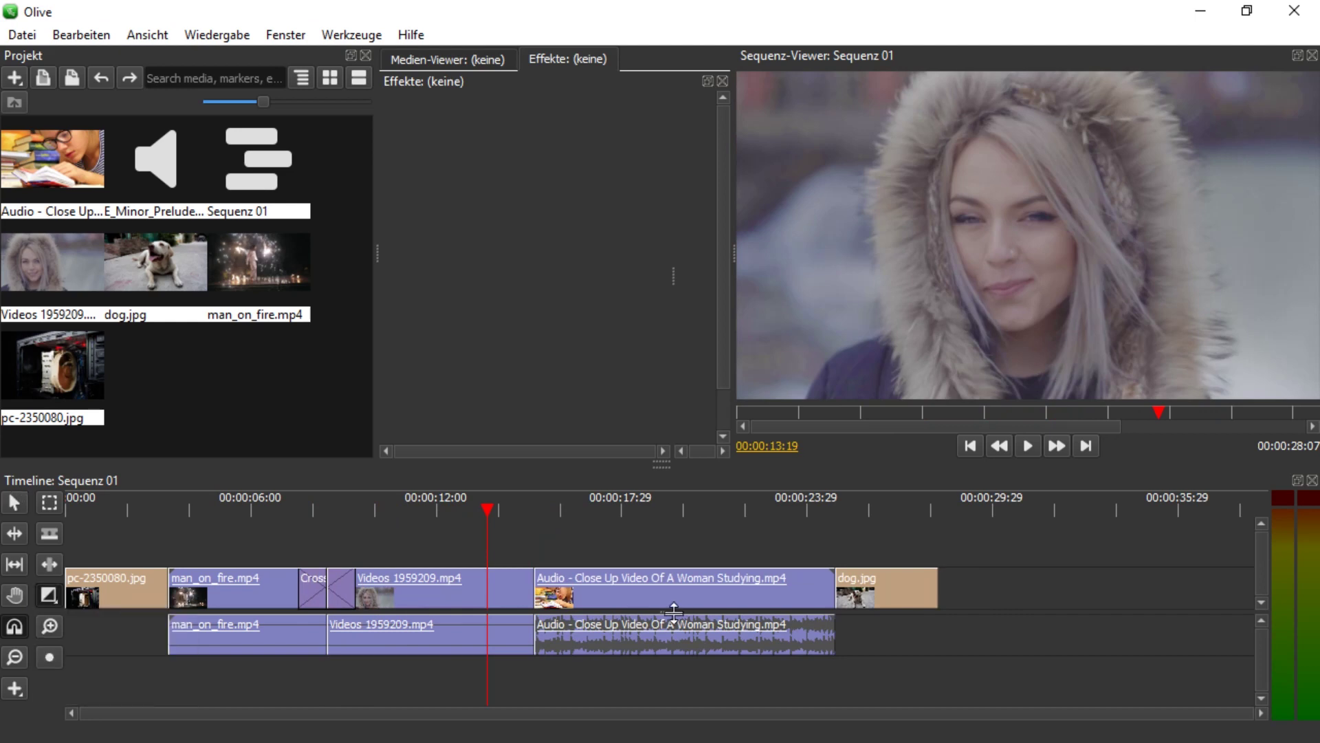
{"action": "left_click_drag", "start_coordinate": [533, 595], "coordinate": [596, 595]}
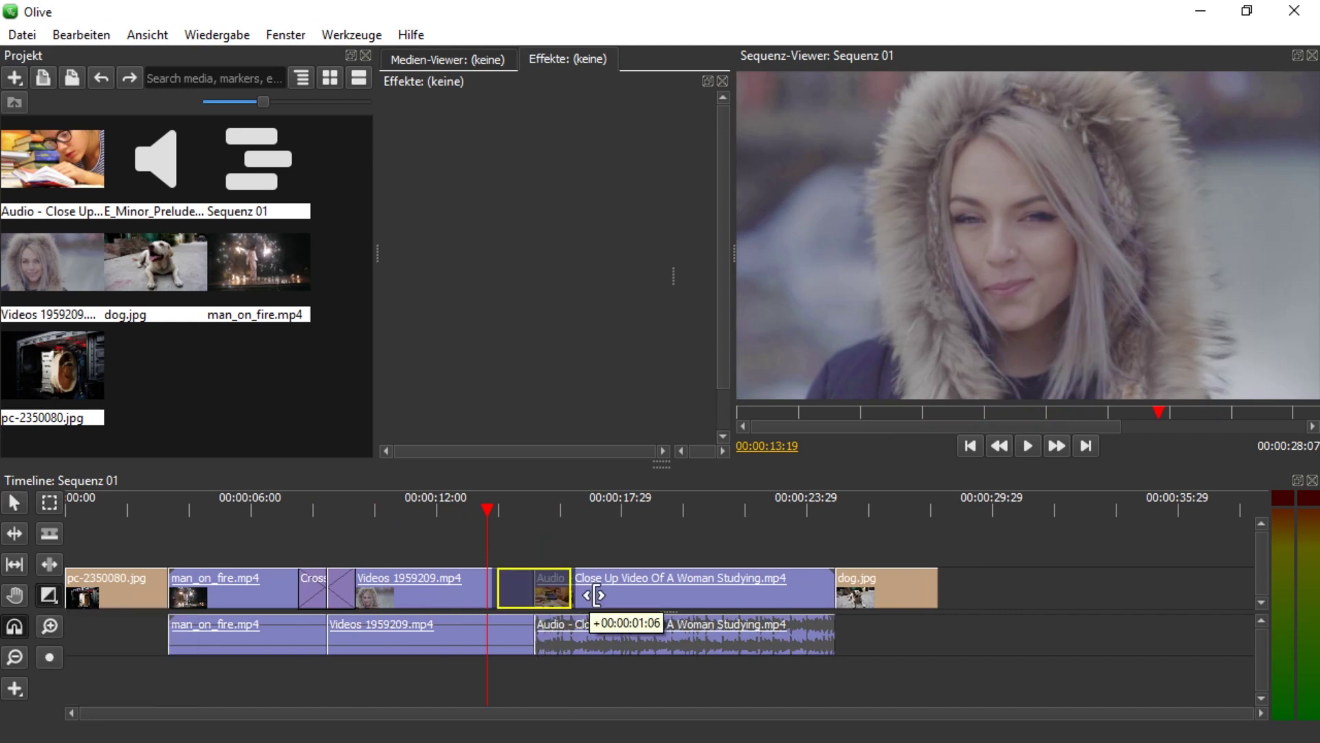
{"action": "left_click", "coordinate": [500, 506]}
{"action": "key", "text": "space"}
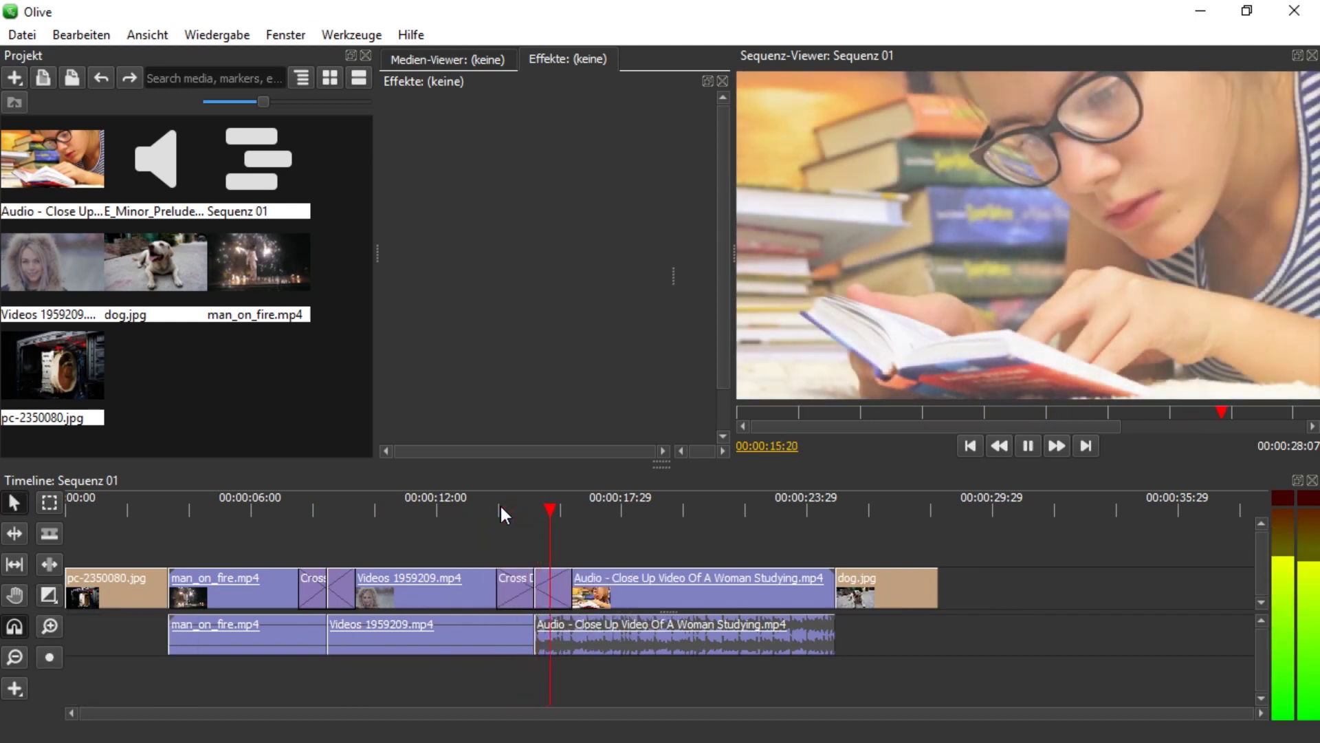
{"action": "key", "text": "space"}
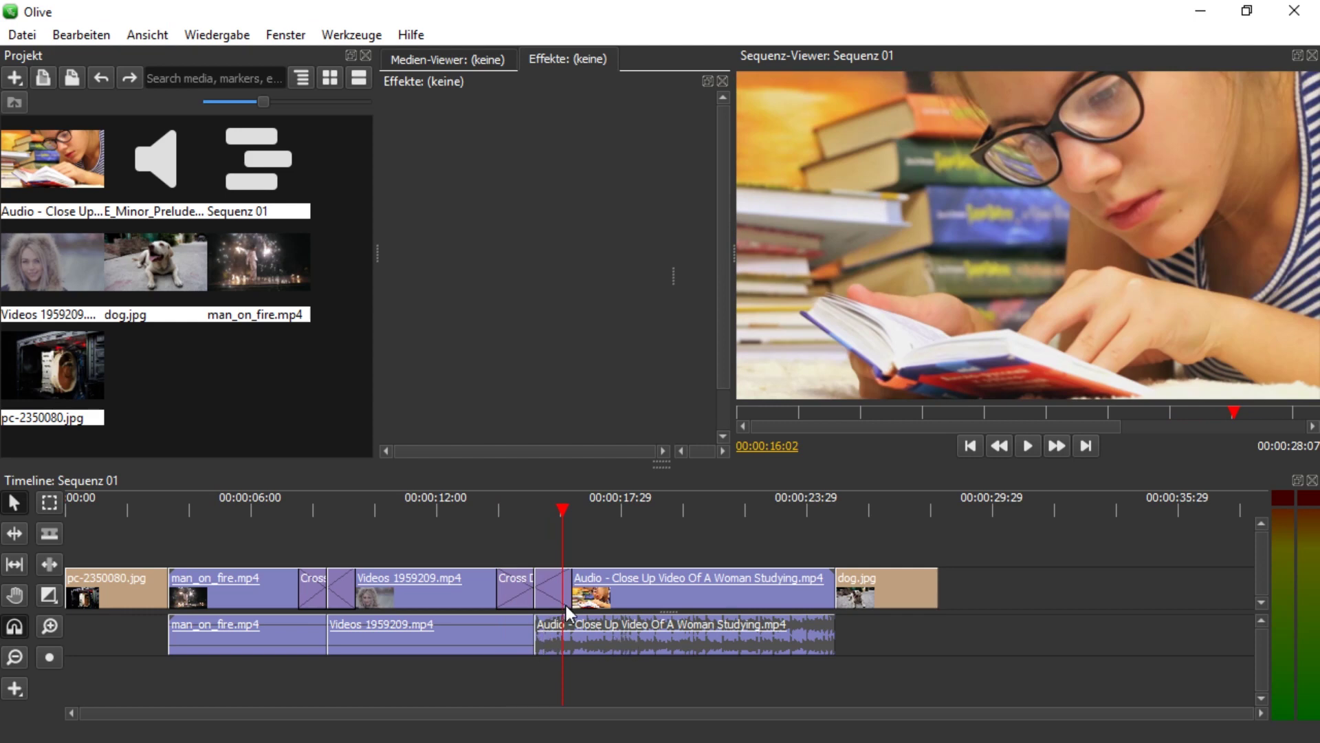
Add an Exponential Fade on the audio cut before the studying clip and preview from 13:06
{"action": "key", "text": "t"}
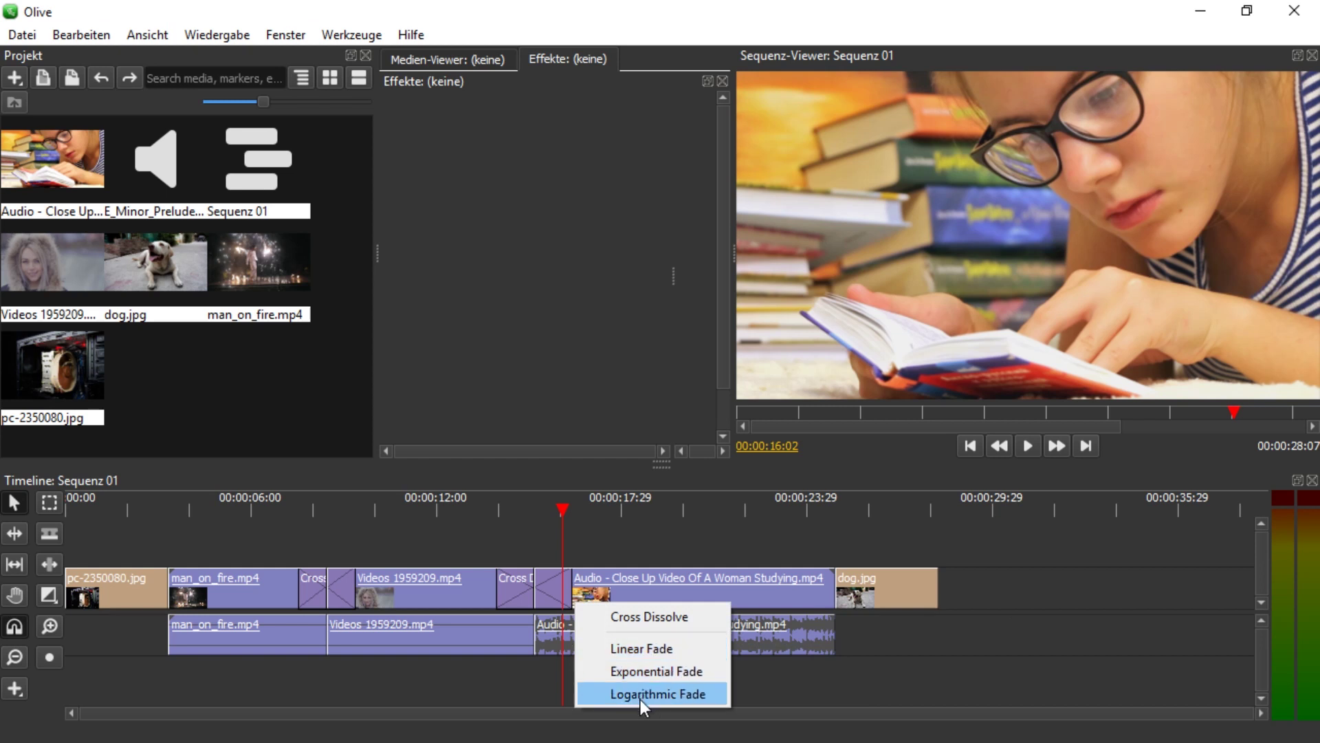
{"action": "left_click", "coordinate": [675, 671]}
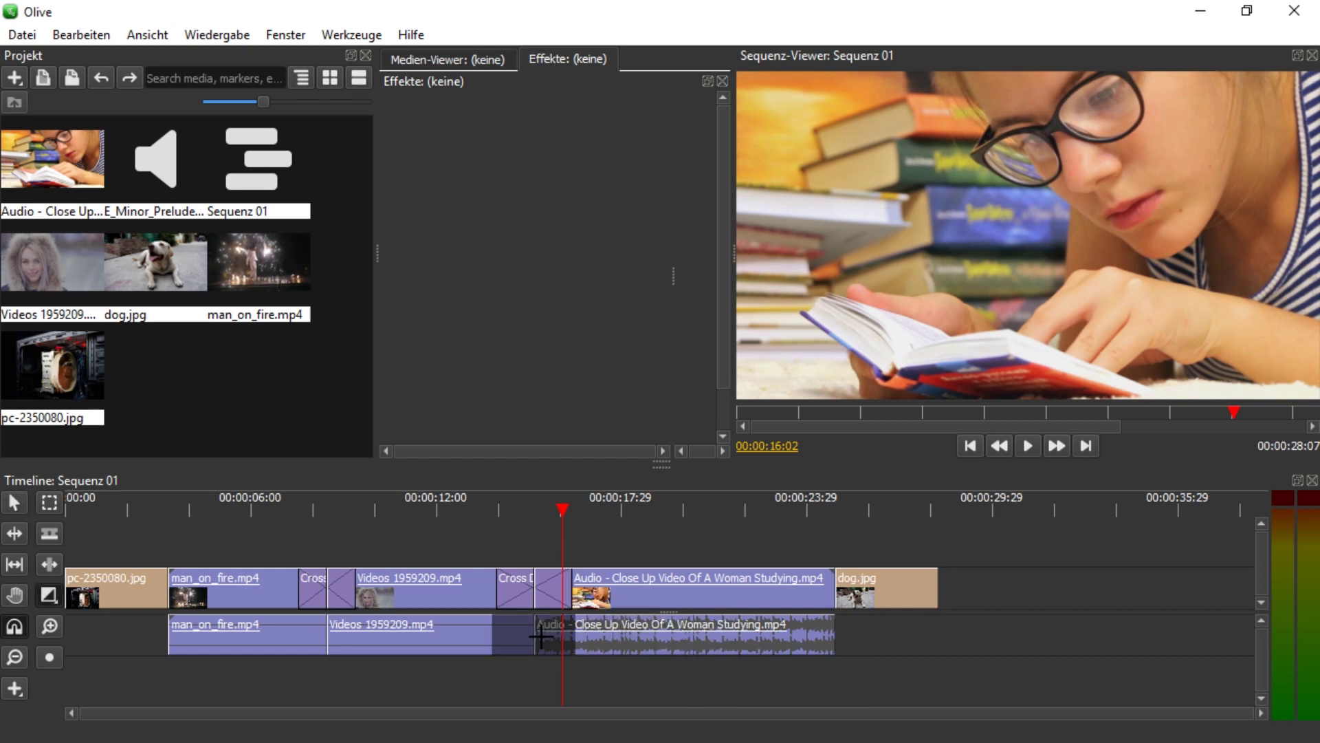
{"action": "left_click_drag", "start_coordinate": [551, 638], "coordinate": [496, 638]}
{"action": "key", "text": "v"}
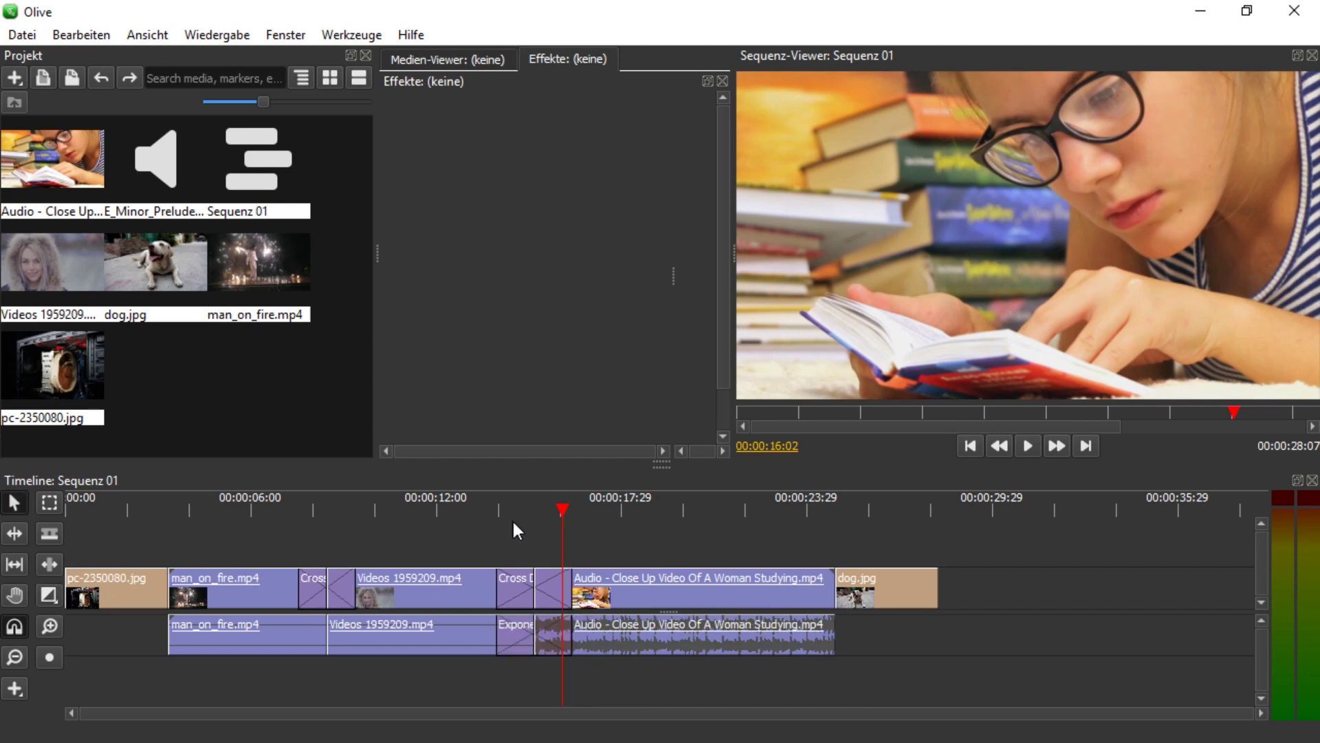
{"action": "left_click", "coordinate": [474, 530]}
{"action": "key", "text": "space"}
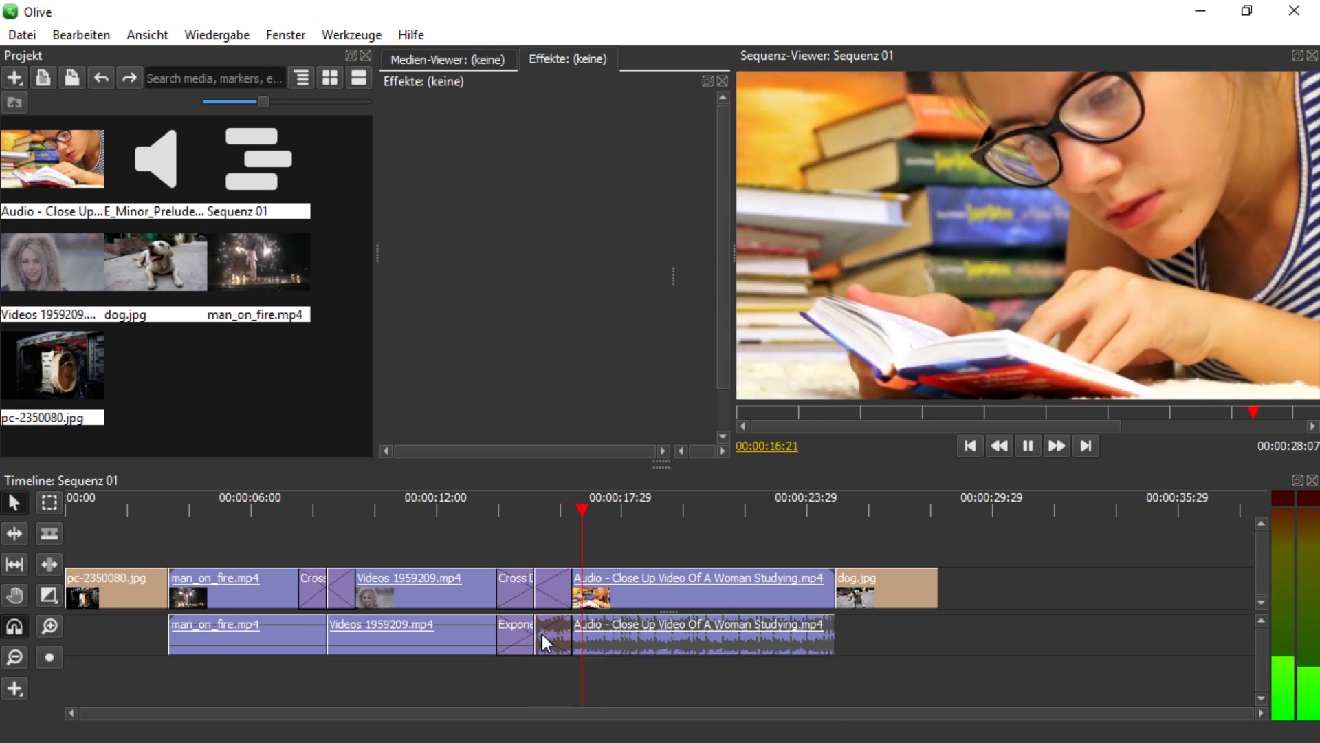
{"action": "key", "text": "space"}
Ripple-trim the studying clip at 21:18 and add fades where pc-2350080.jpg meets man_on_fire.mp4
{"action": "left_click_drag", "start_coordinate": [572, 516], "coordinate": [733, 530]}
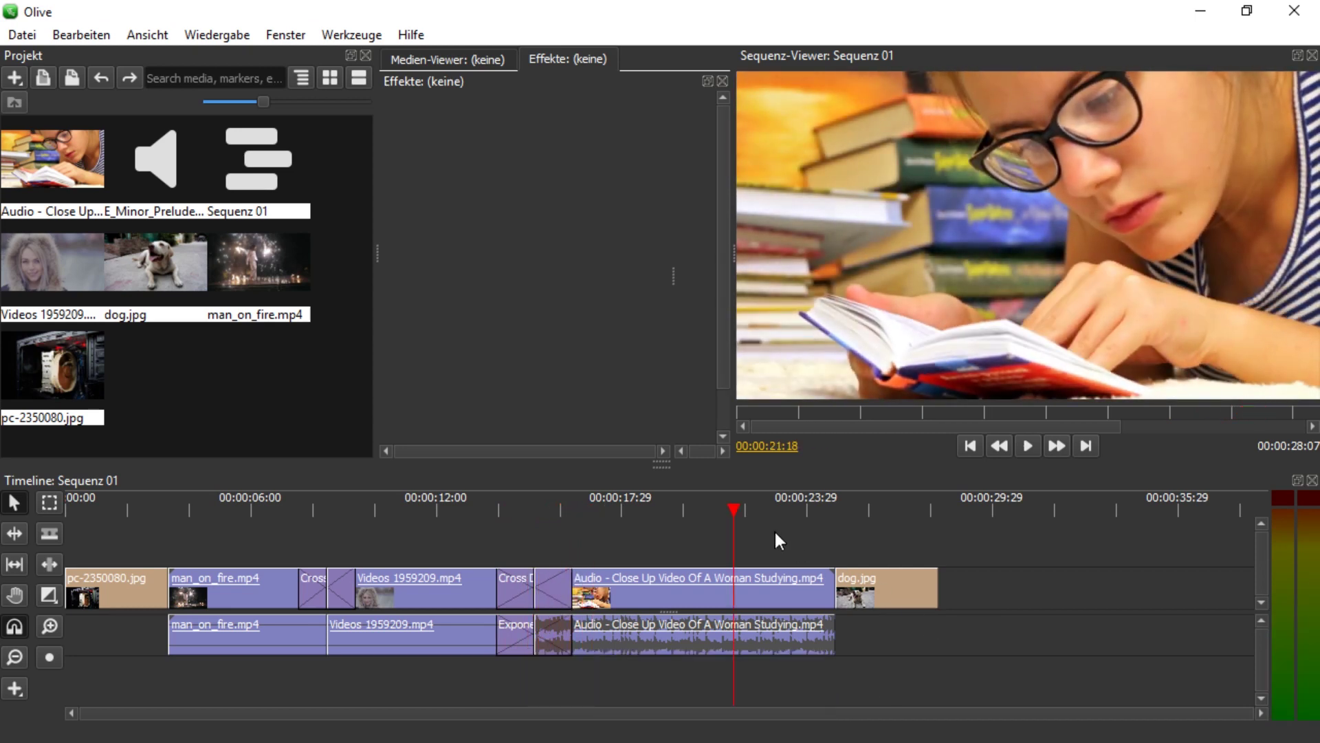
{"action": "key", "text": "w"}
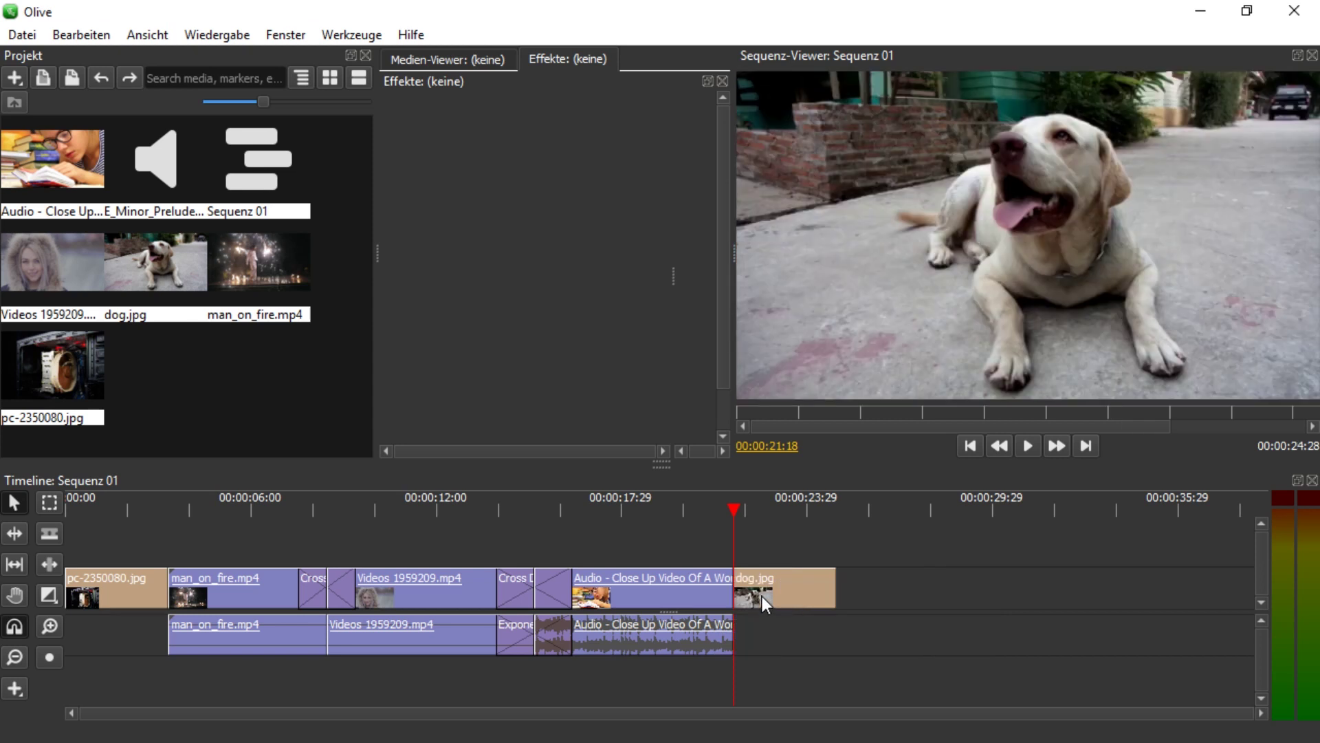
{"action": "left_click", "coordinate": [55, 599]}
{"action": "left_click", "coordinate": [110, 643]}
{"action": "left_click_drag", "start_coordinate": [67, 583], "coordinate": [176, 584]}
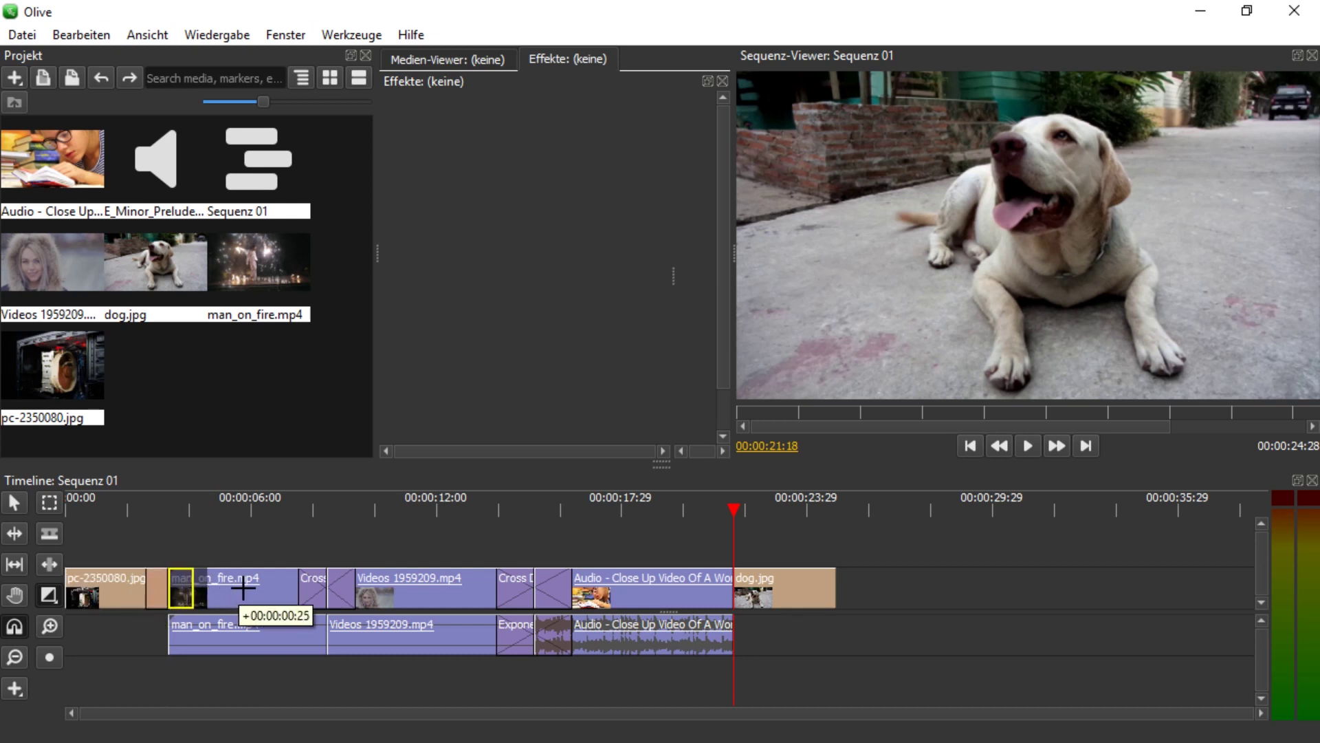
{"action": "left_click_drag", "start_coordinate": [224, 585], "coordinate": [193, 585]}
Add a Cross Dissolve between the studying clip and dog.jpg, then preview the transitions
{"action": "left_click_drag", "start_coordinate": [665, 585], "coordinate": [757, 586]}
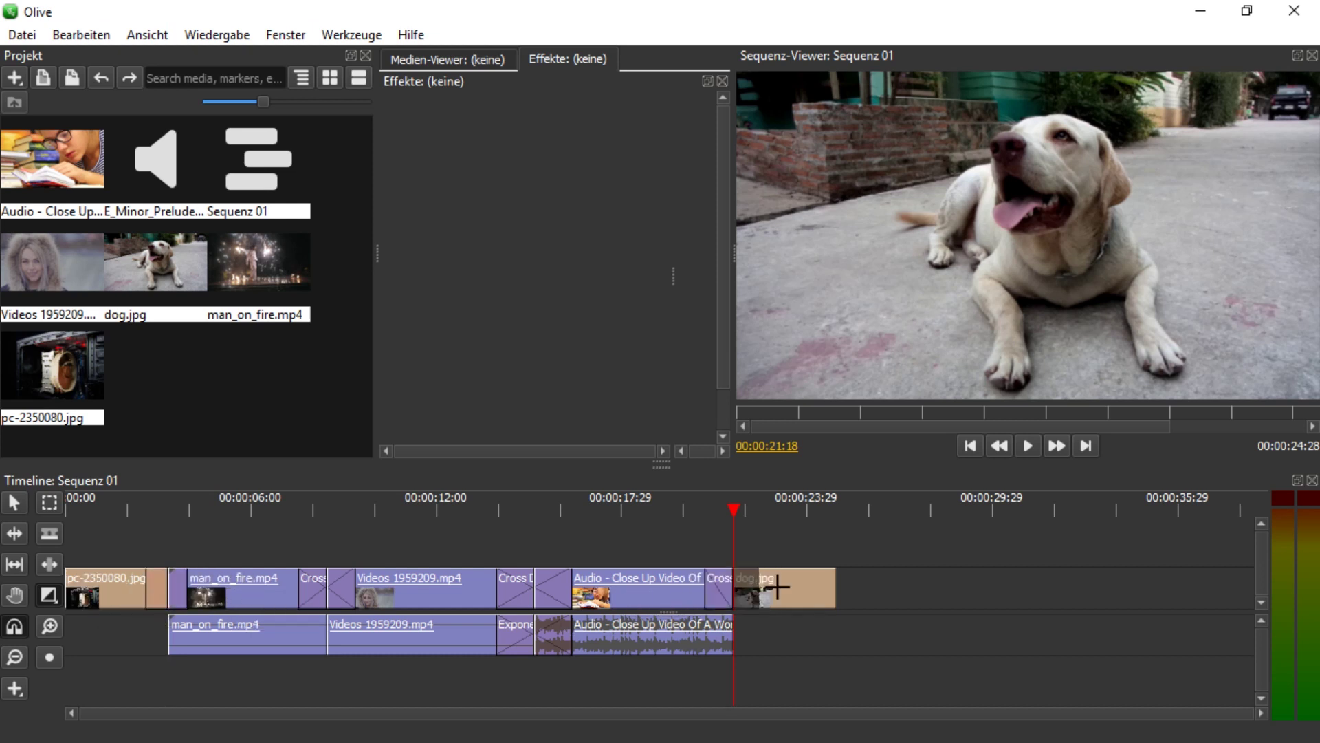
{"action": "left_click", "coordinate": [704, 516]}
{"action": "key", "text": "space"}
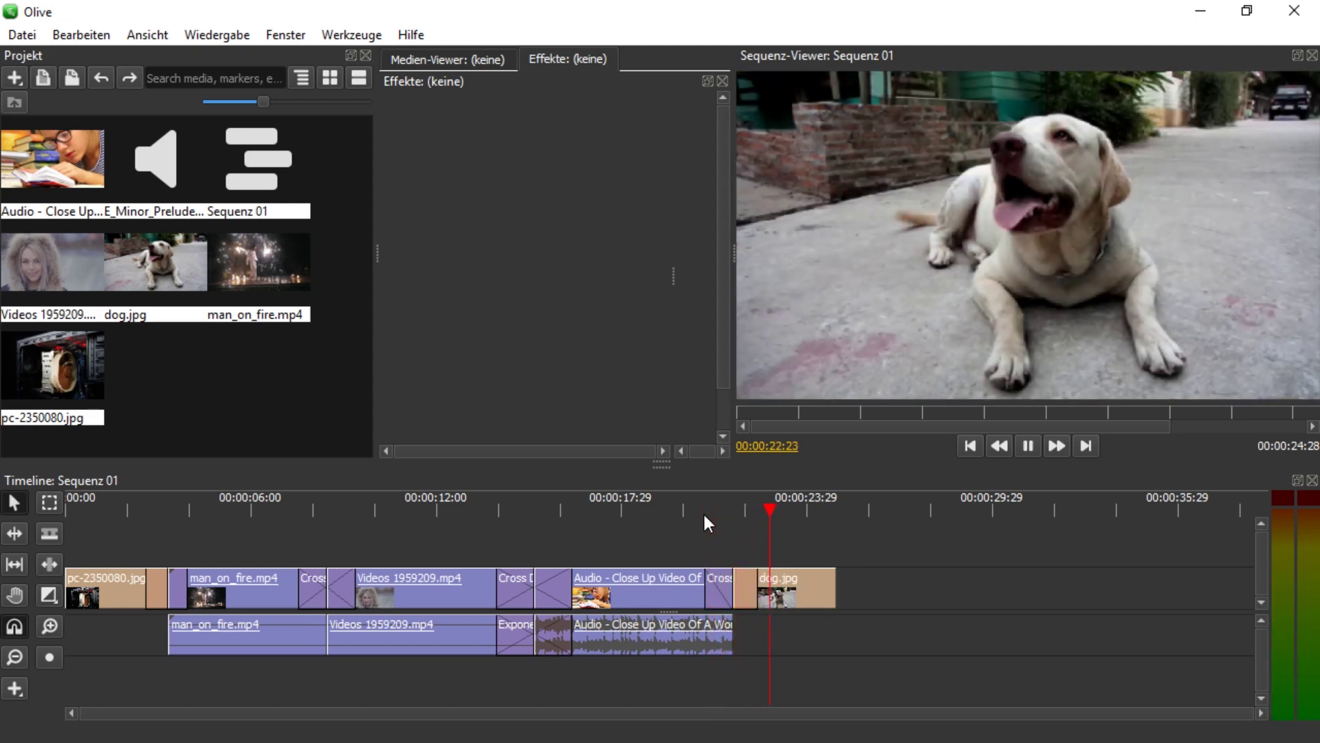
{"action": "left_click", "coordinate": [268, 516]}
{"action": "left_click", "coordinate": [48, 254]}
Place Videos 1959209.mp4 on new tracks at 06:17, scaled to 35 at position 1529, 255
{"action": "left_click_drag", "start_coordinate": [48, 254], "coordinate": [286, 533]}
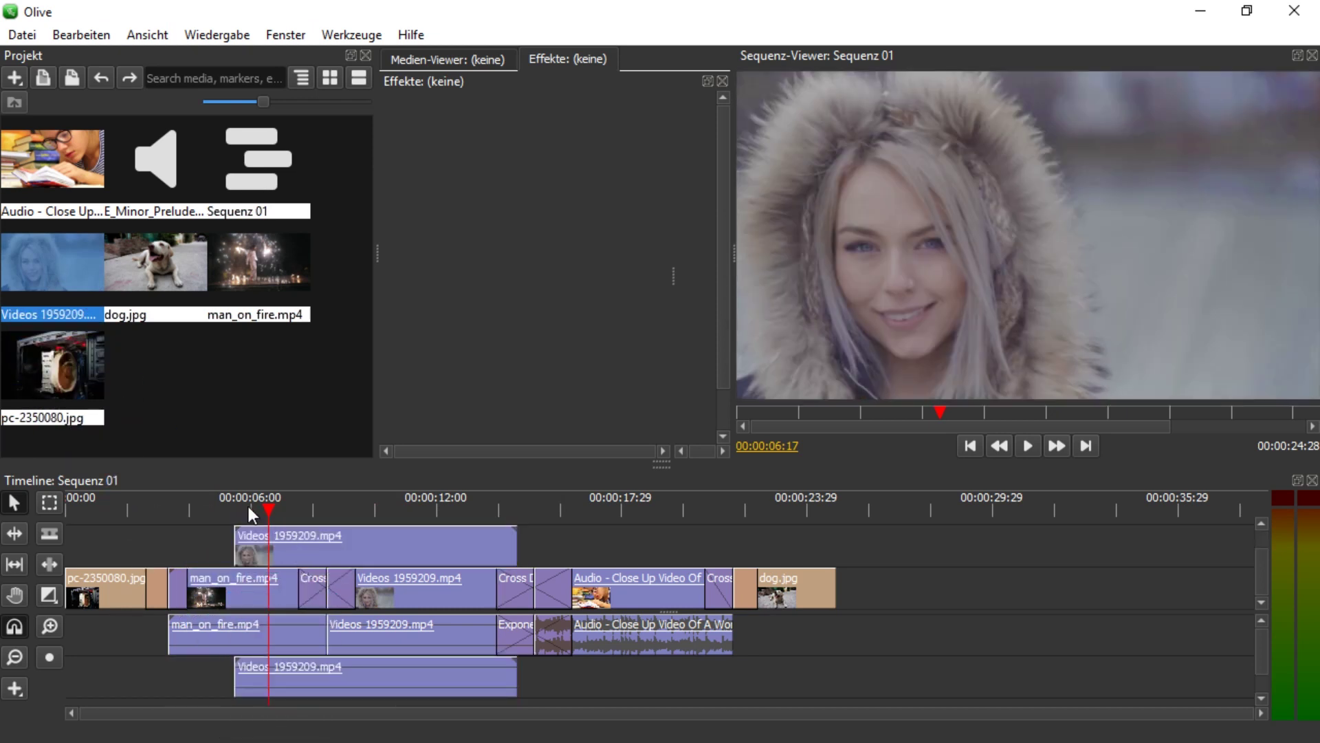
{"action": "left_click", "coordinate": [410, 559]}
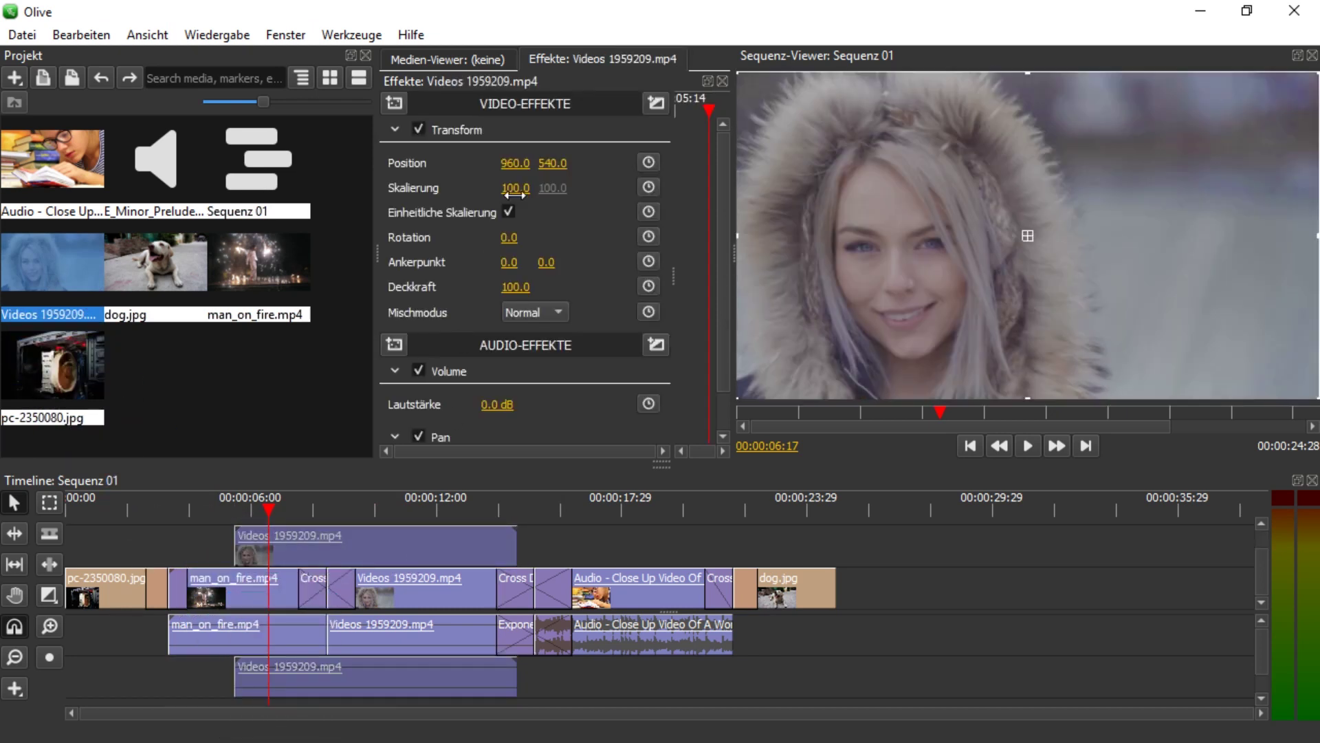
{"action": "left_click_drag", "start_coordinate": [519, 187], "coordinate": [475, 187]}
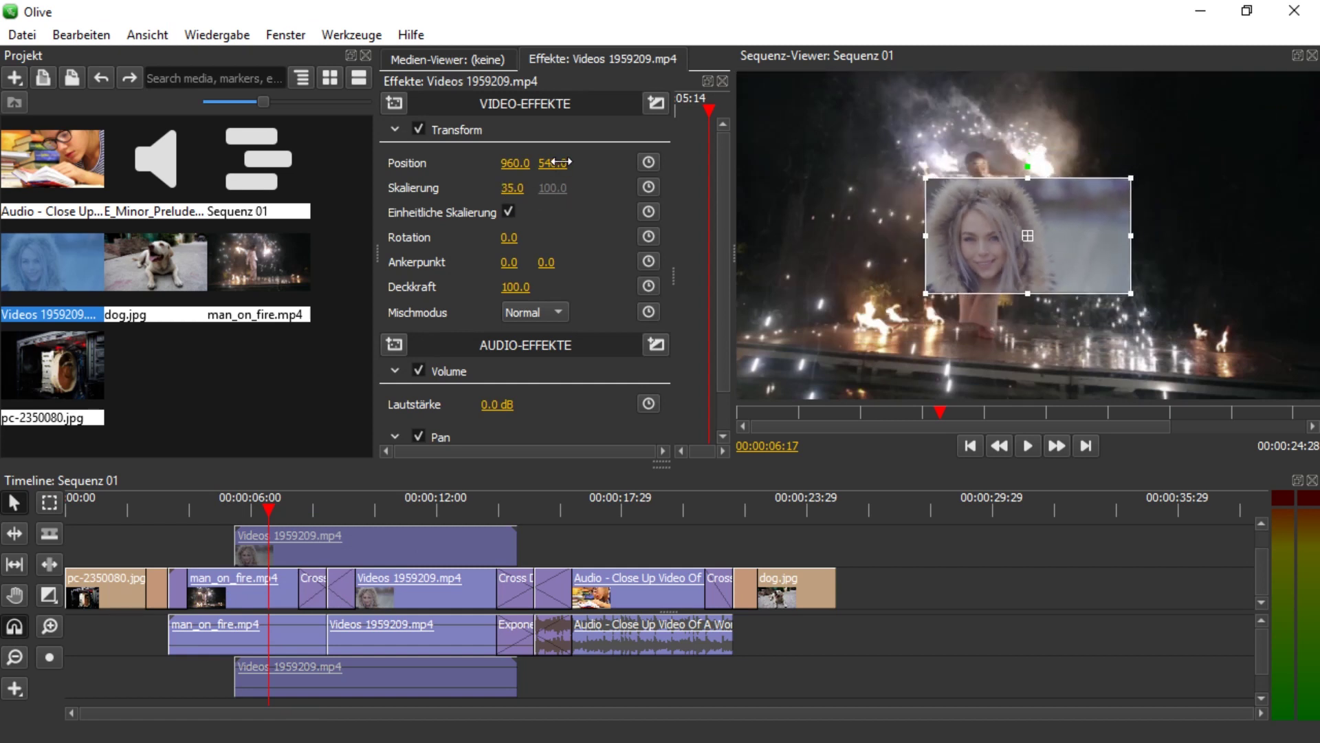
{"action": "left_click_drag", "start_coordinate": [557, 163], "coordinate": [654, 162]}
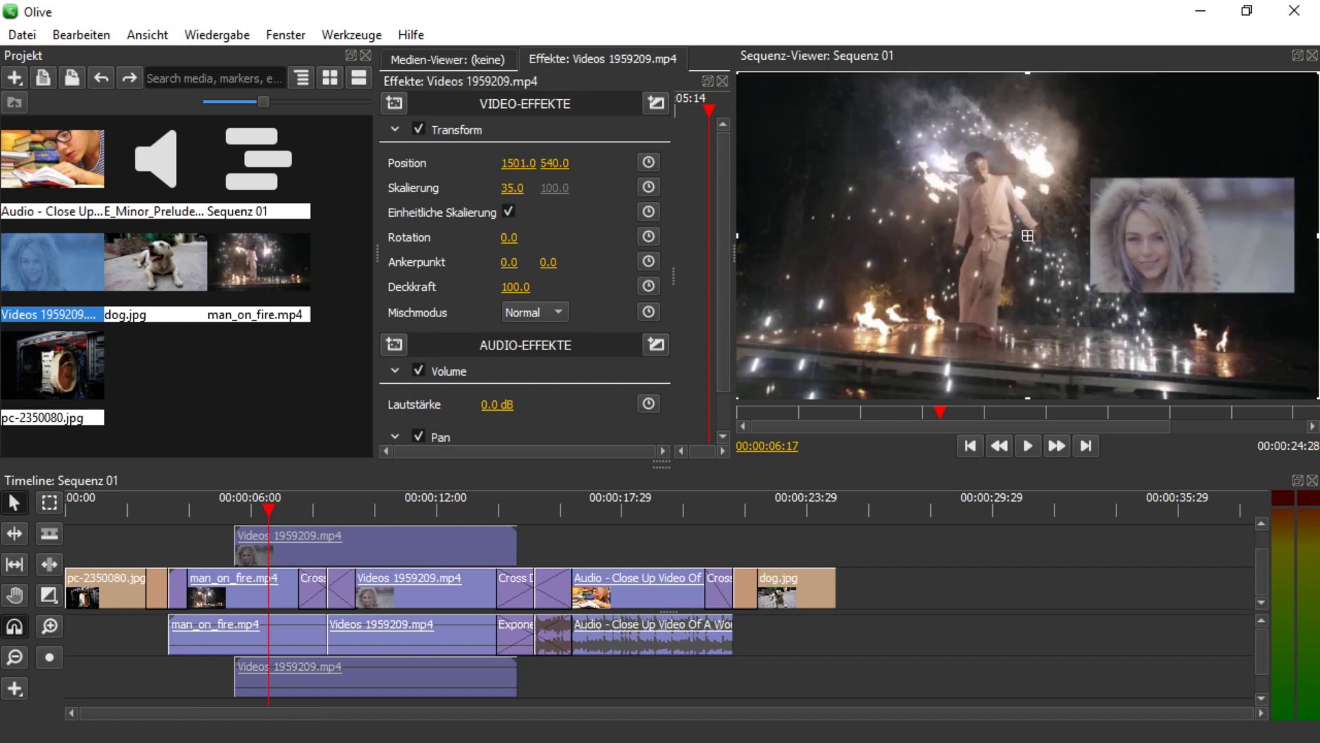
{"action": "left_click_drag", "start_coordinate": [518, 163], "coordinate": [514, 236]}
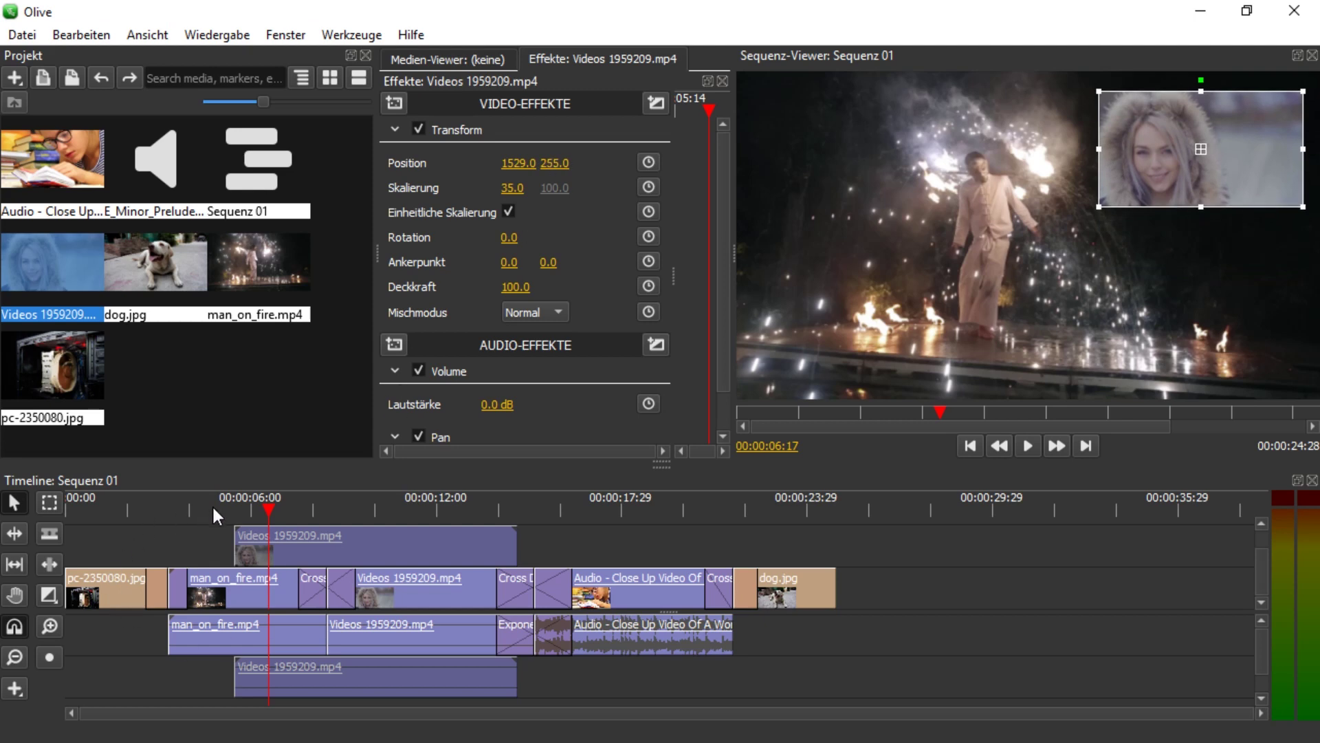
Play back the corner overlay from about 05:05
{"action": "left_click_drag", "start_coordinate": [213, 513], "coordinate": [207, 509]}
{"action": "key", "text": "space"}
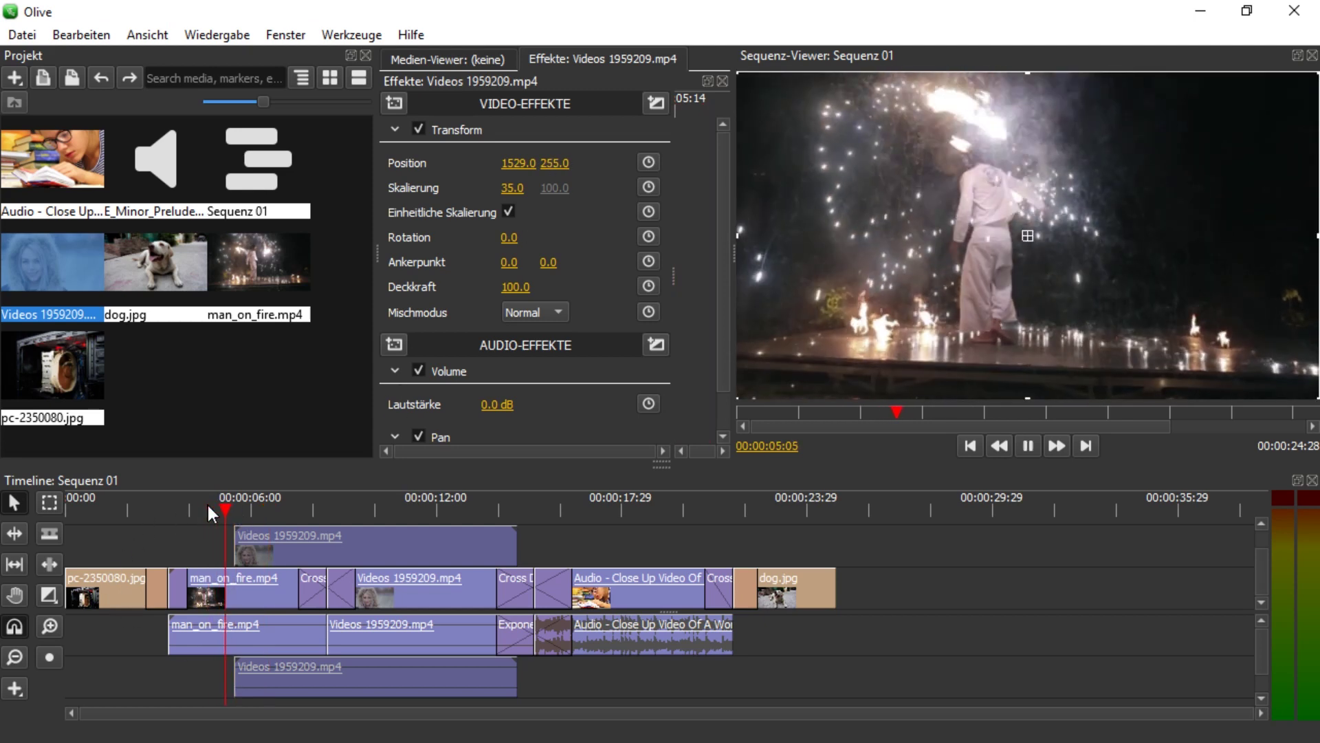
{"action": "key", "text": "space"}
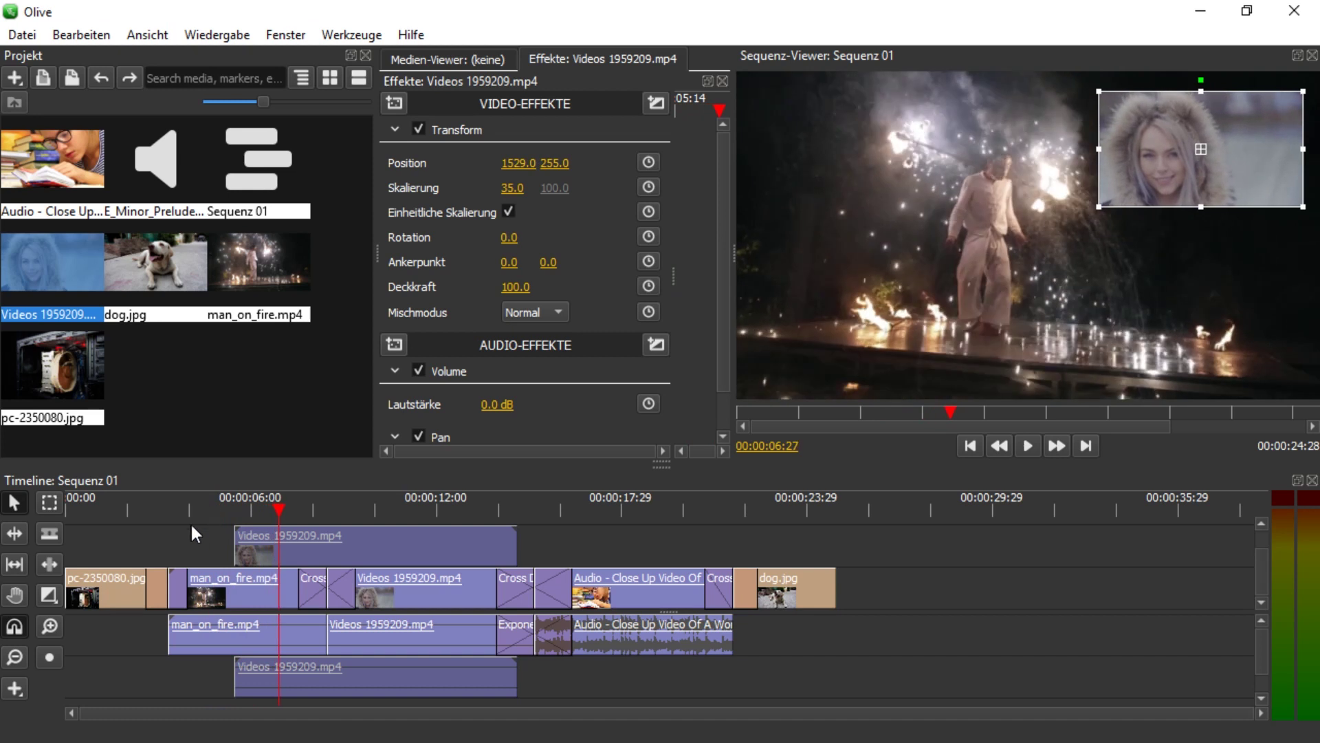
Add a cross dissolve to both the start and end of the overlay clip
{"action": "left_click", "coordinate": [49, 595]}
{"action": "left_click", "coordinate": [93, 599]}
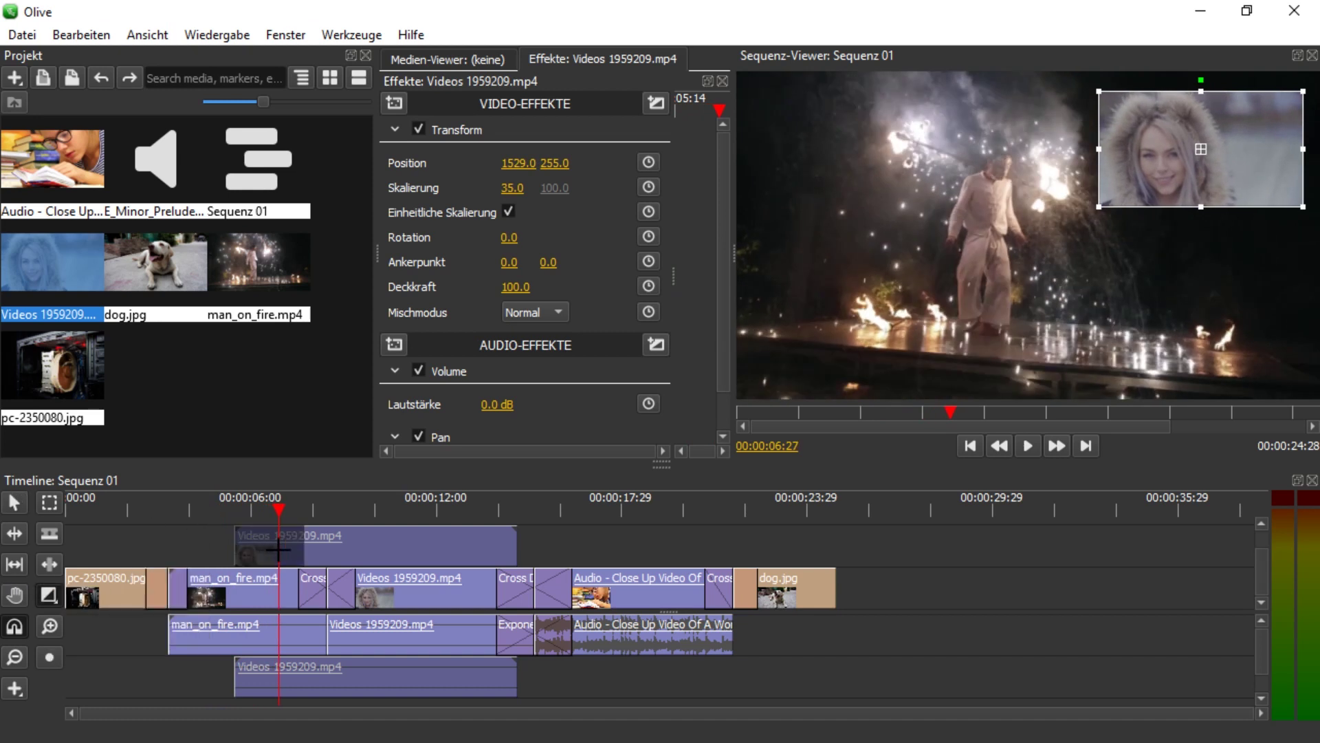
{"action": "left_click", "coordinate": [278, 548]}
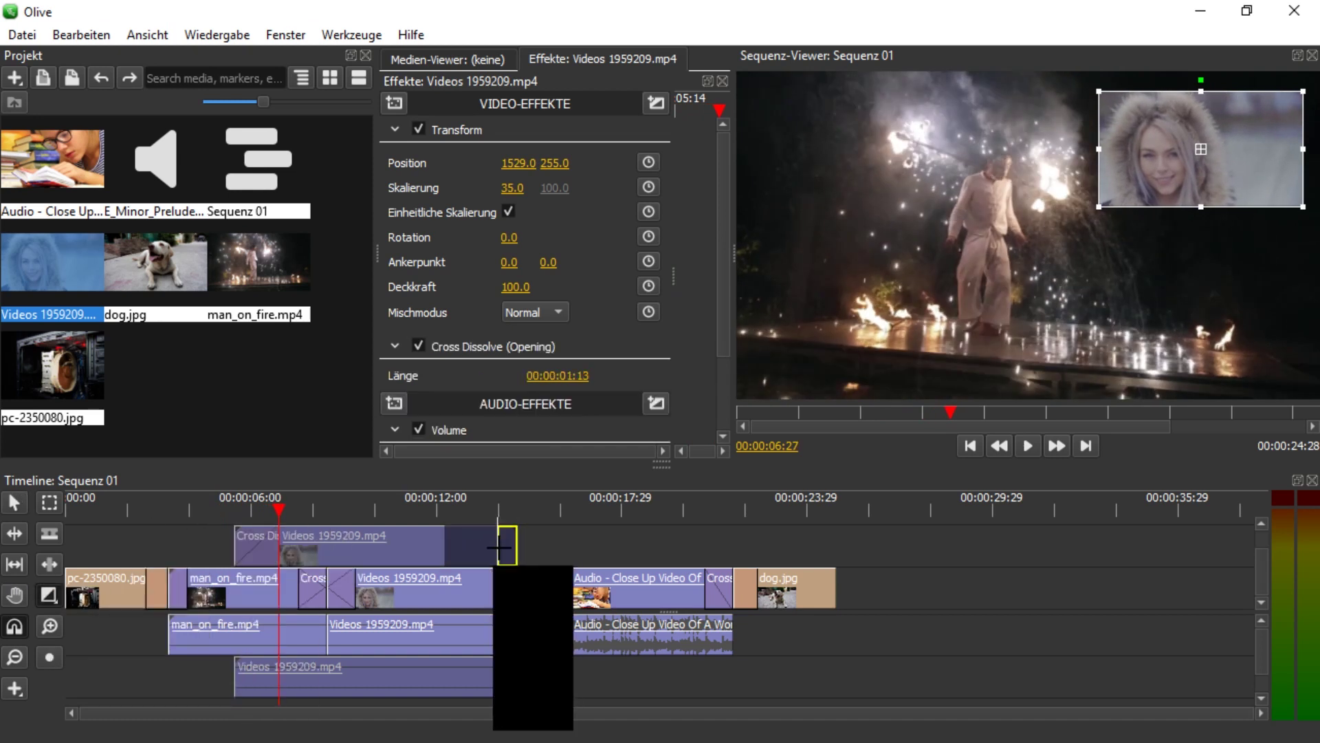
{"action": "left_click", "coordinate": [489, 536]}
Play back the overlay's fade-in from about 05:01, then stop near 13:19
{"action": "left_click", "coordinate": [221, 509]}
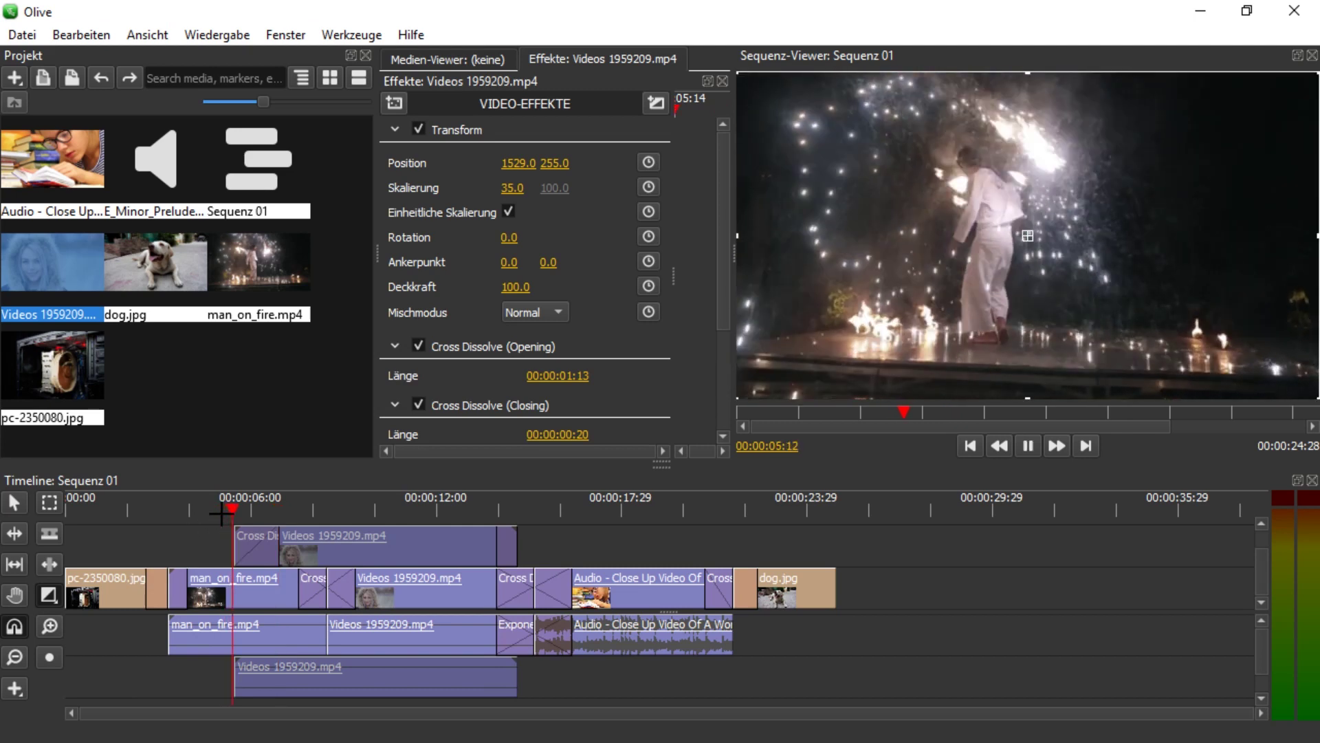
{"action": "key", "text": "space"}
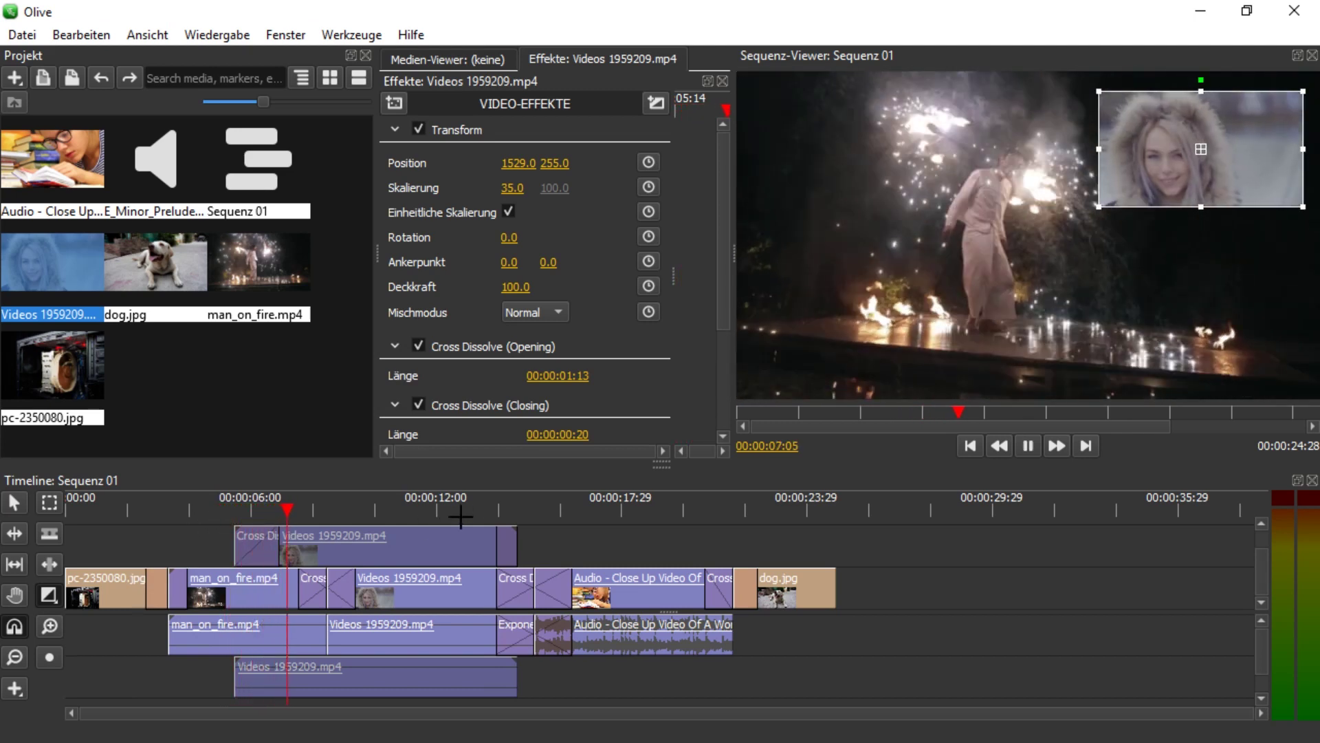
{"action": "left_click", "coordinate": [485, 509]}
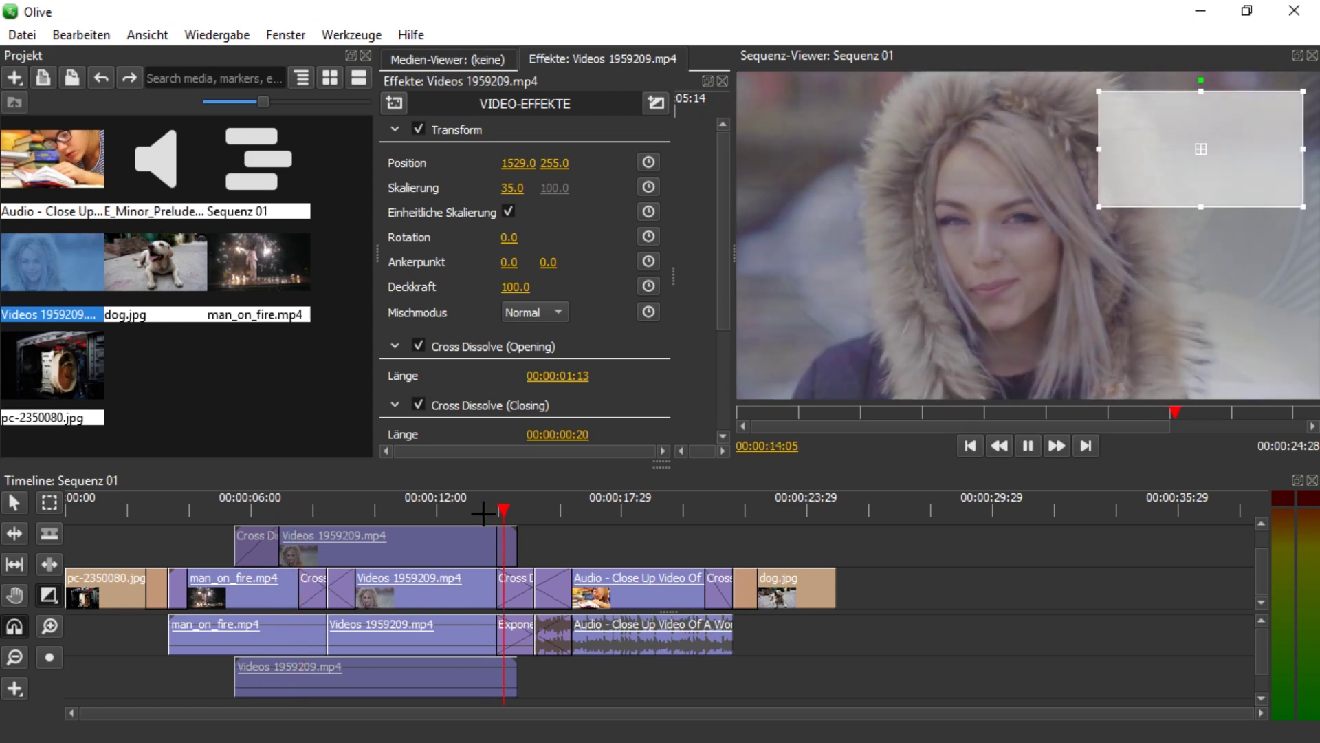
{"action": "key", "text": "space"}
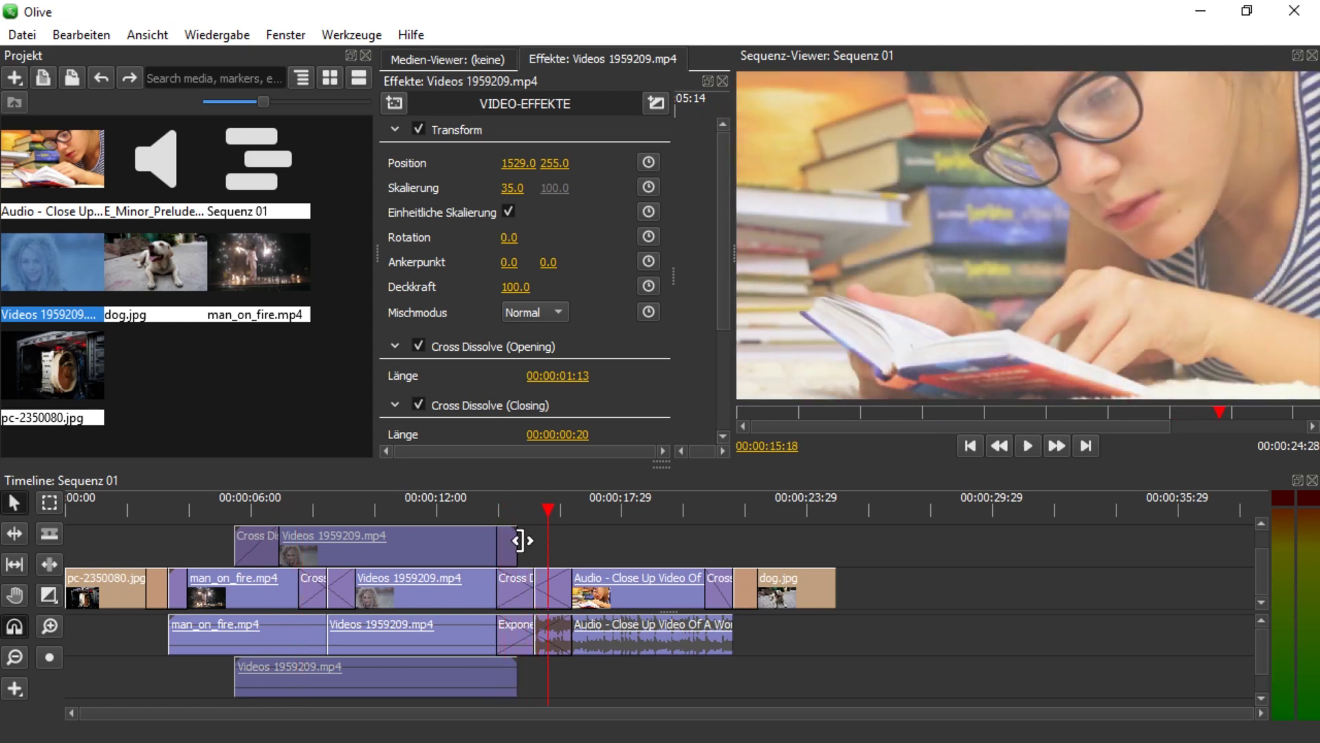
Trim the overlay clip's end earlier and its start later, then preview around 12 seconds
{"action": "left_click_drag", "start_coordinate": [521, 540], "coordinate": [497, 539]}
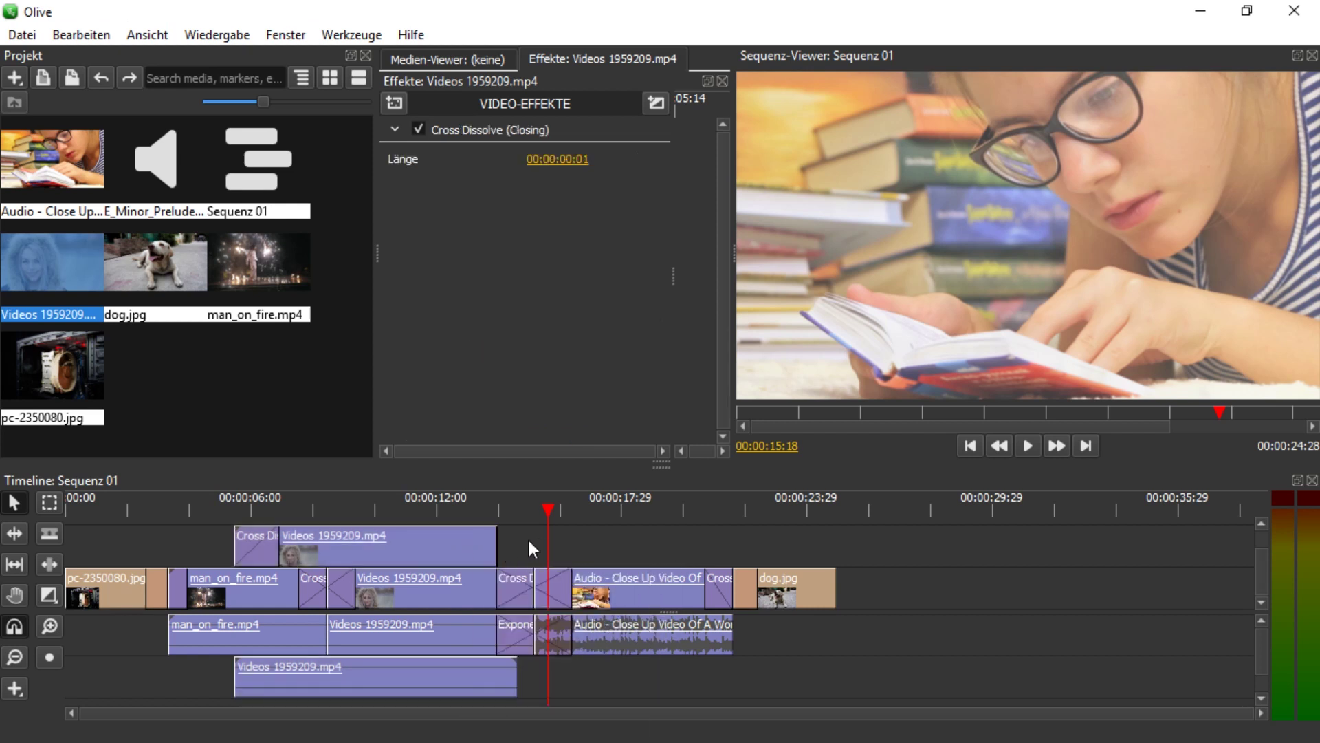
{"action": "left_click_drag", "start_coordinate": [517, 540], "coordinate": [477, 540]}
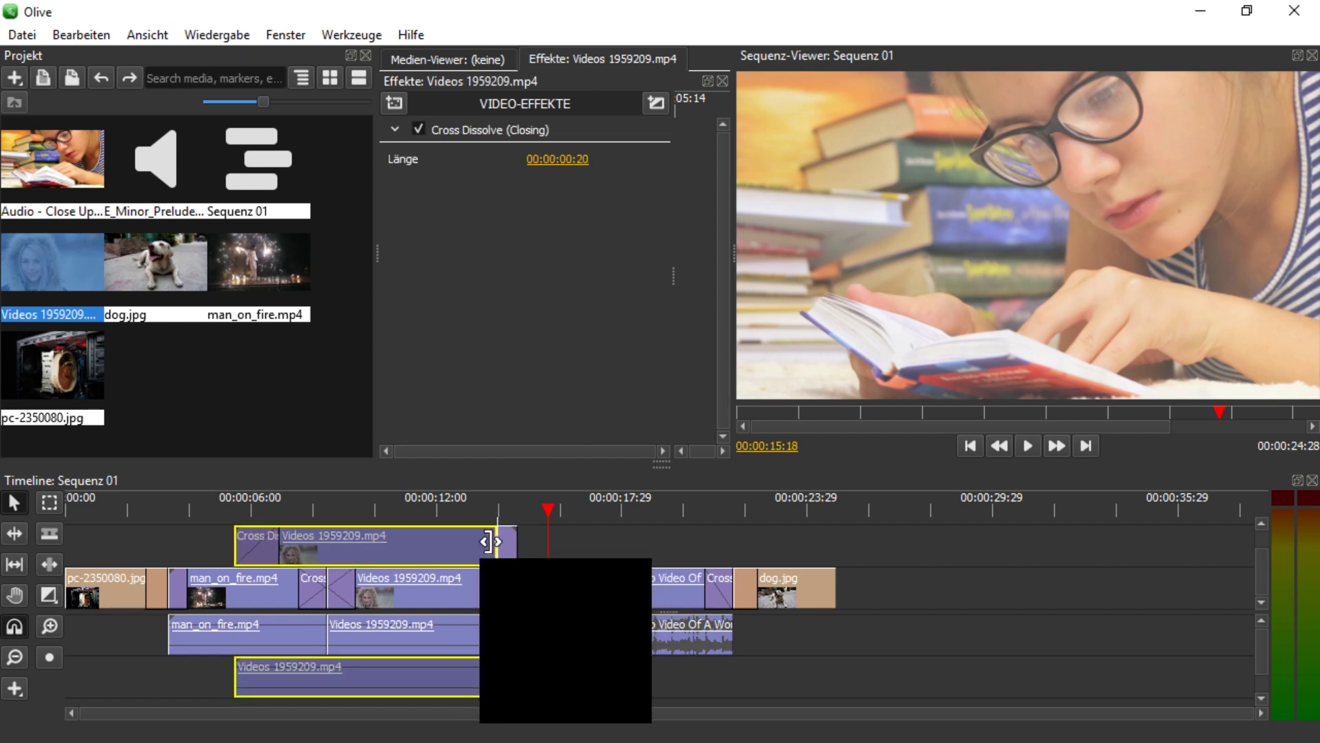
{"action": "left_click_drag", "start_coordinate": [240, 548], "coordinate": [253, 545]}
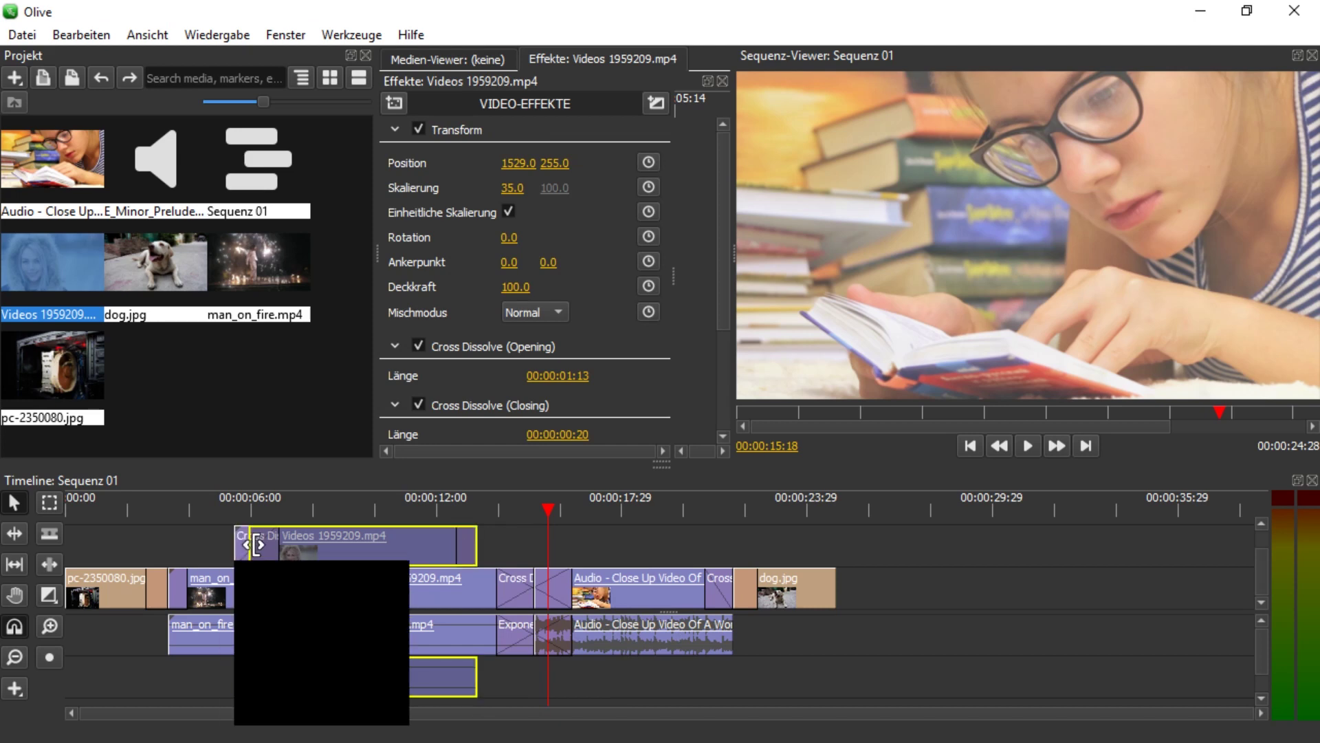
{"action": "key", "text": "space"}
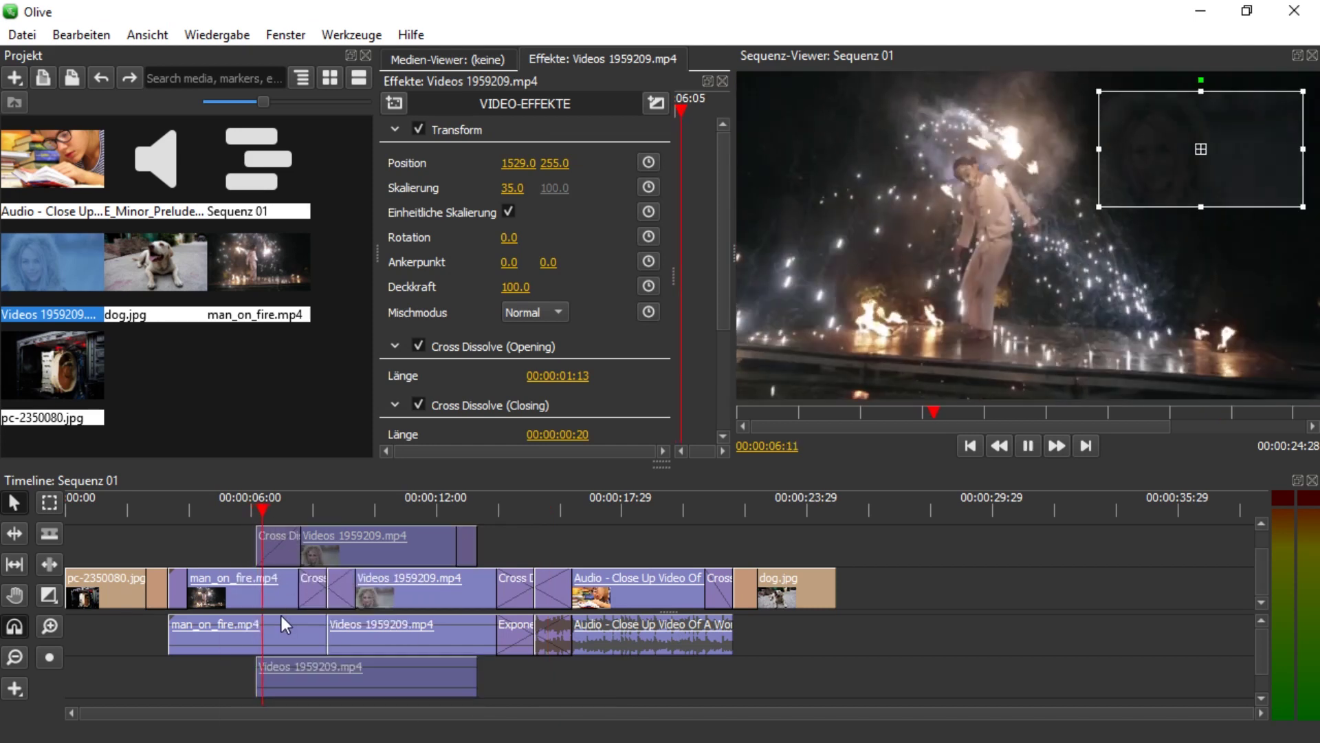
{"action": "left_click", "coordinate": [443, 505]}
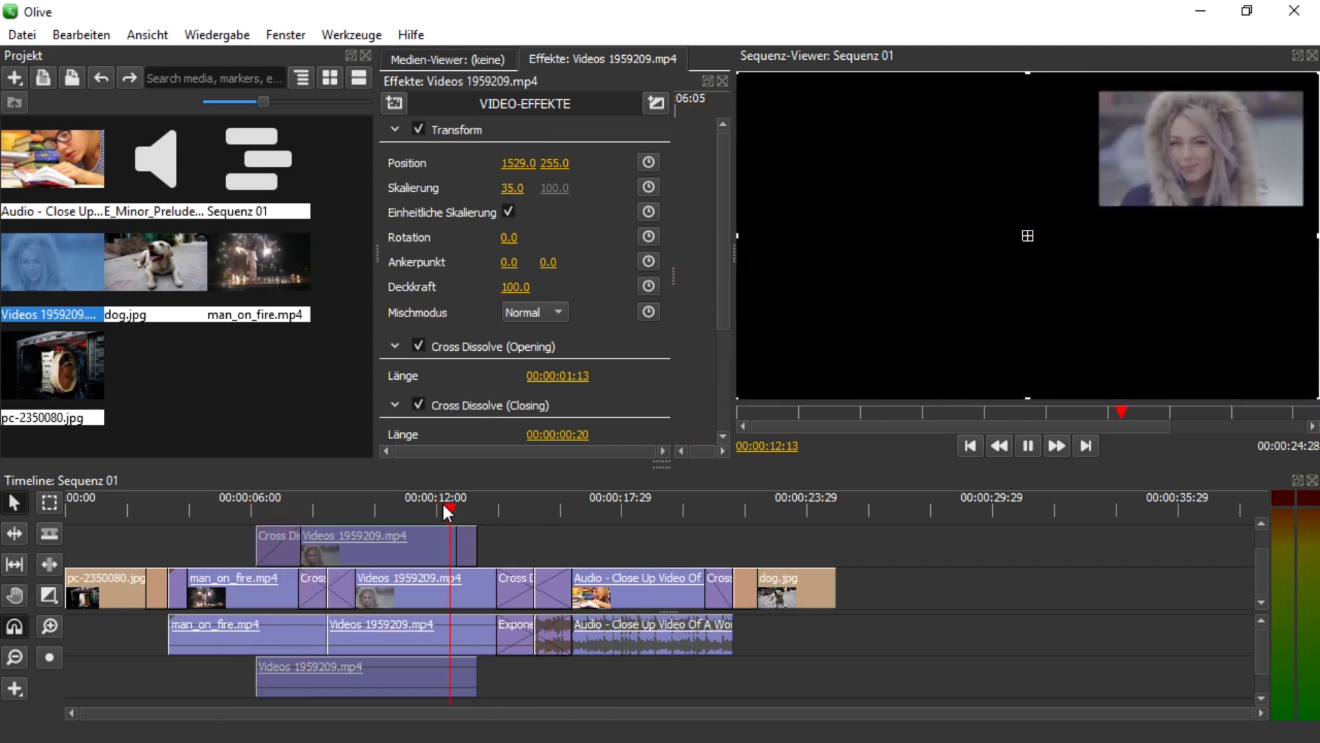
{"action": "left_click", "coordinate": [200, 514]}
Delete the audio Exponential Fade transition
{"action": "left_click", "coordinate": [201, 508]}
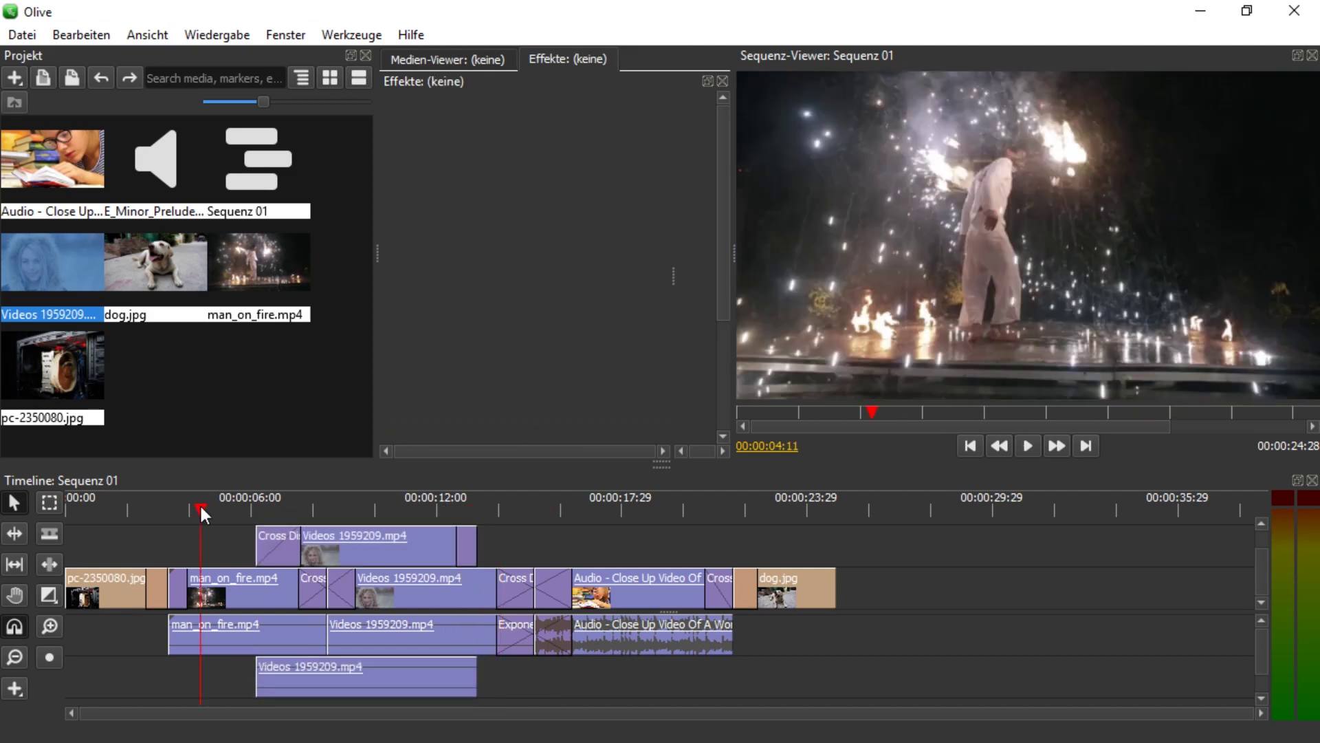
{"action": "left_click", "coordinate": [514, 509]}
{"action": "left_click", "coordinate": [517, 634]}
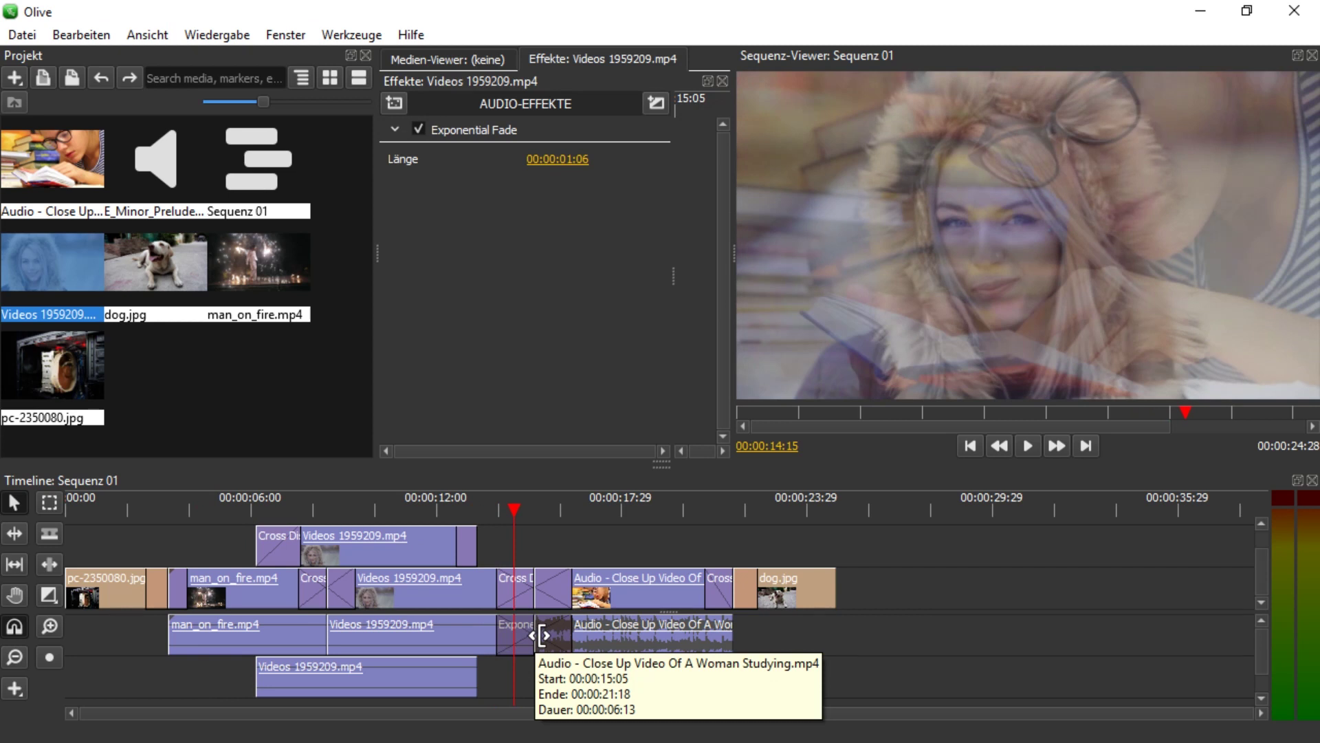
{"action": "key", "text": "Delete"}
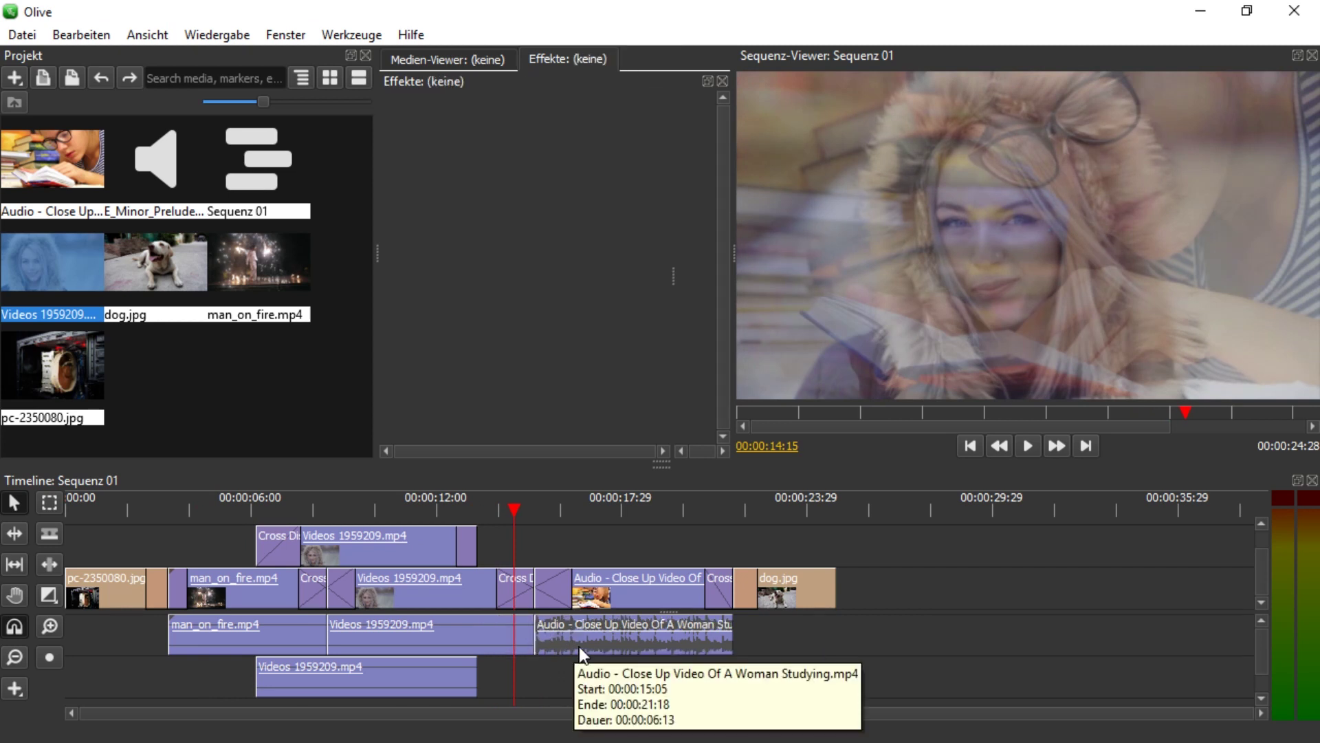
Unlink the Videos 1959209.mp4 audio from its video clip
{"action": "left_click", "coordinate": [579, 645]}
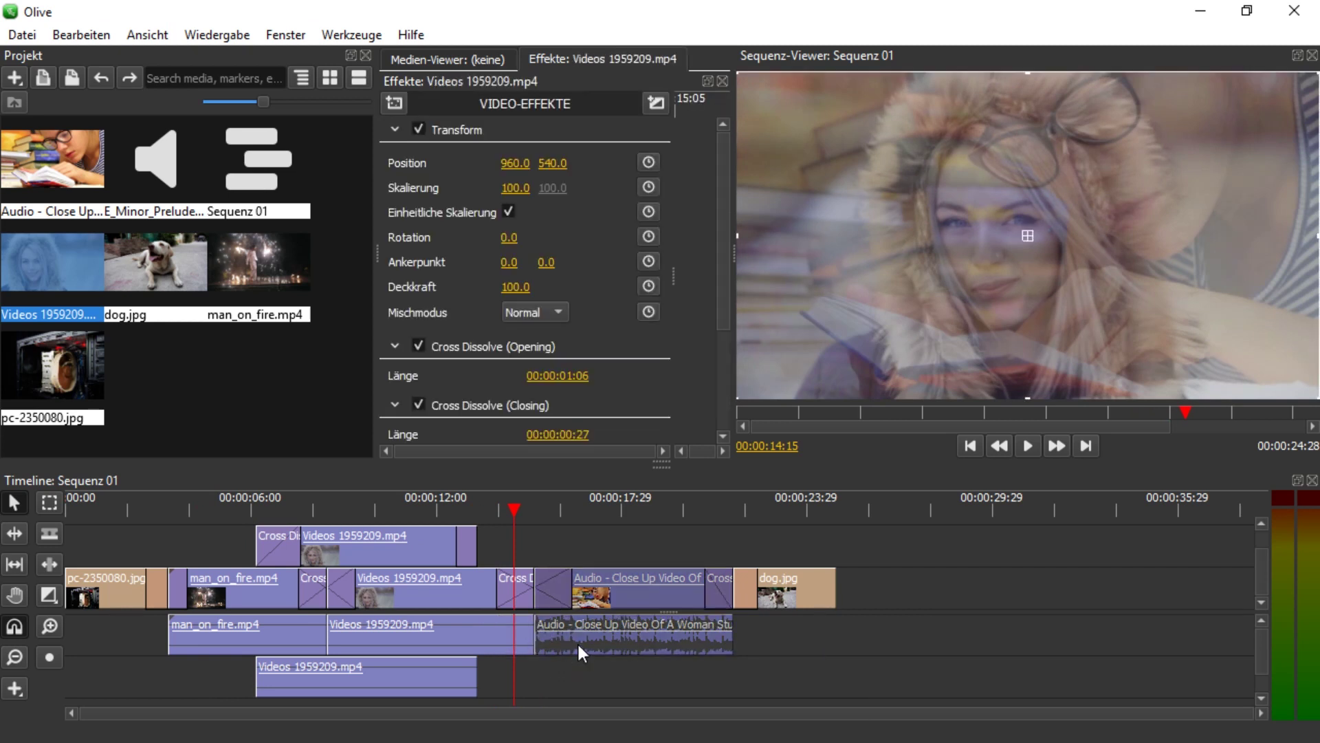
{"action": "right_click", "coordinate": [625, 604]}
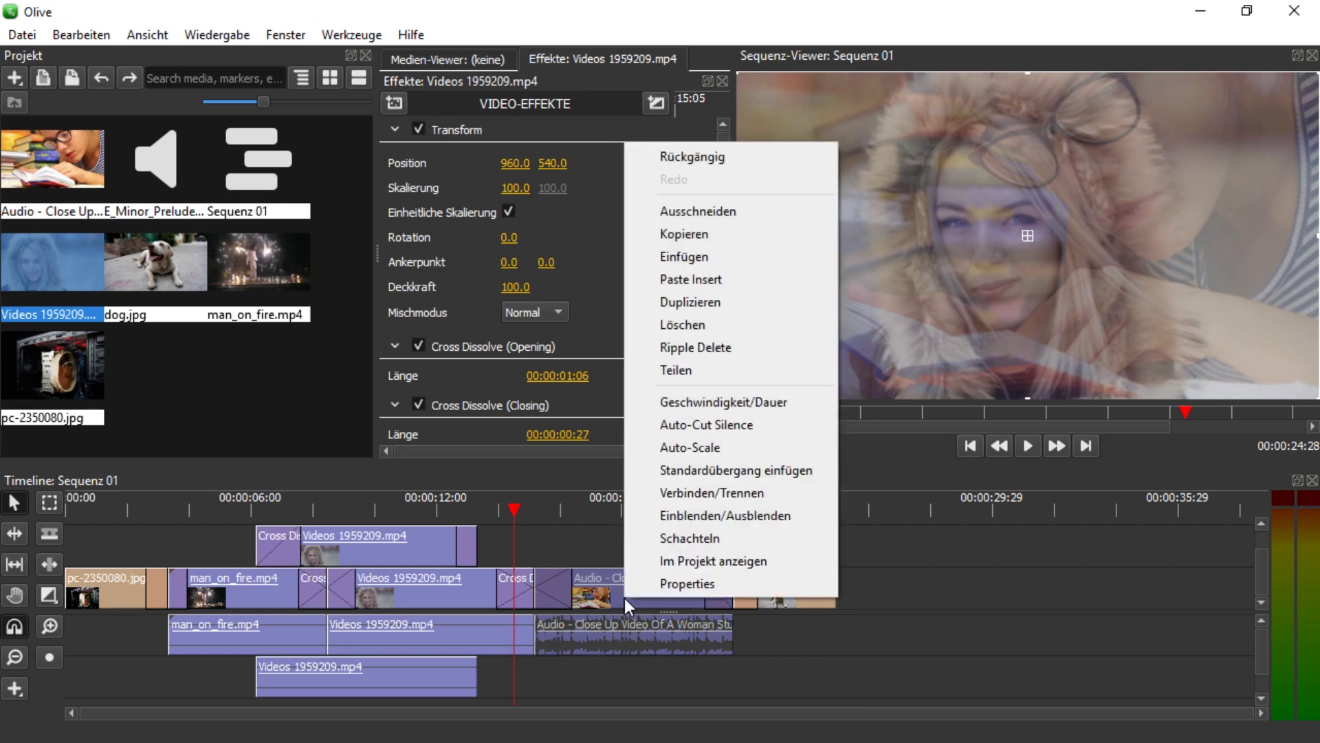
{"action": "left_click", "coordinate": [749, 495]}
{"action": "left_click", "coordinate": [798, 646]}
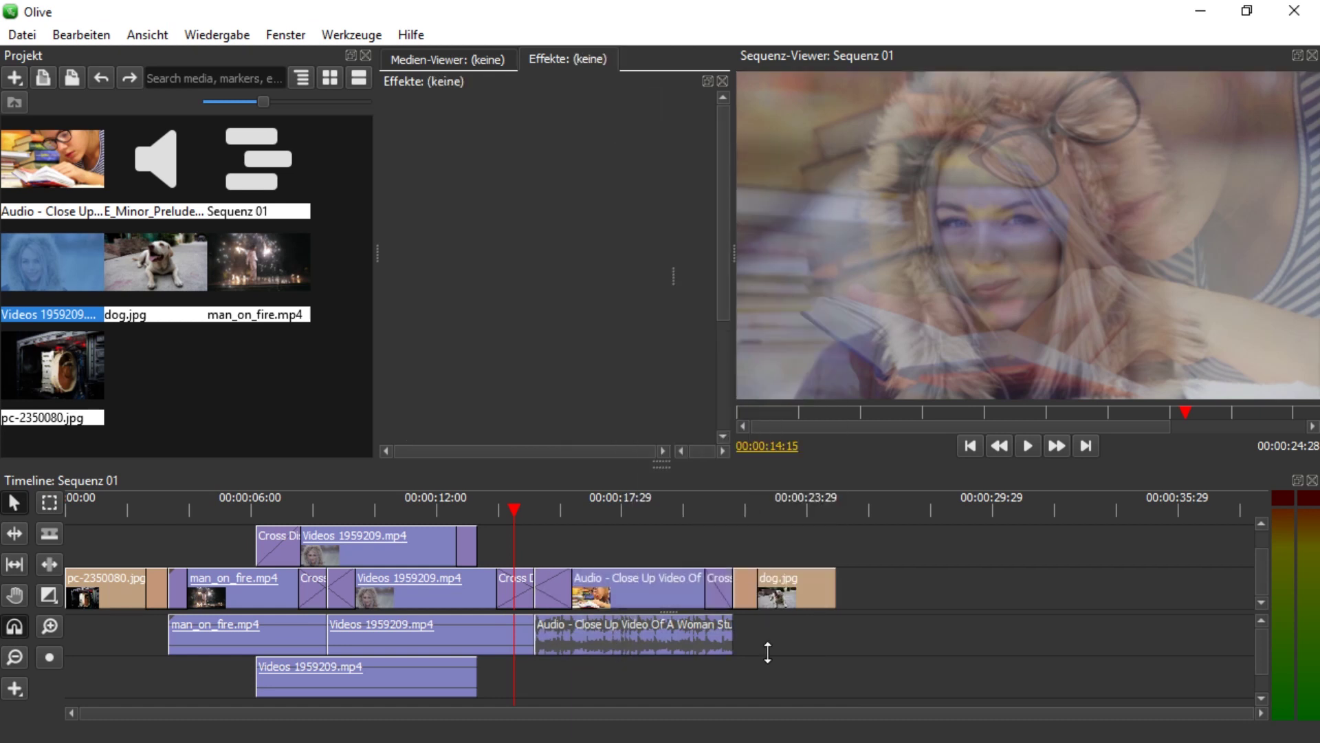
Disable the separated Videos 1959209.mp4 audio clip so it plays silent
{"action": "left_click", "coordinate": [655, 634]}
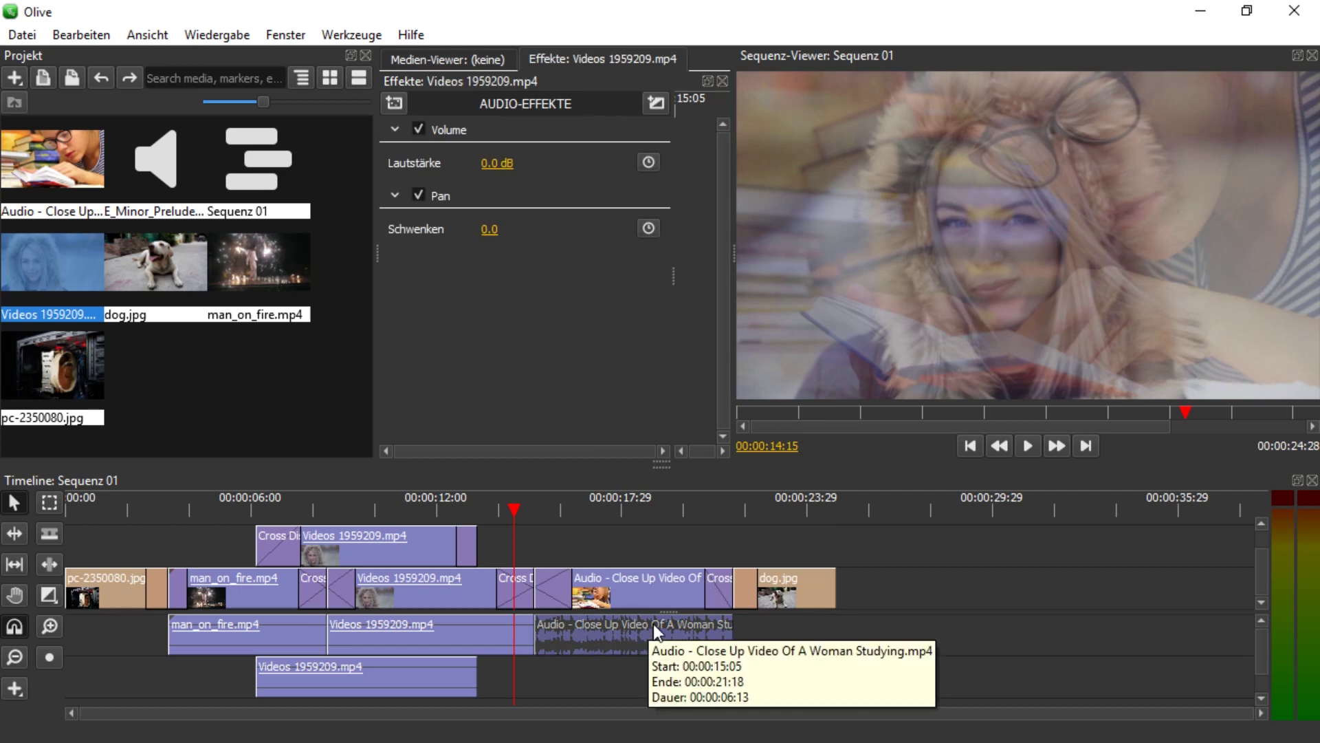
{"action": "key", "text": "ctrl+shift+a"}
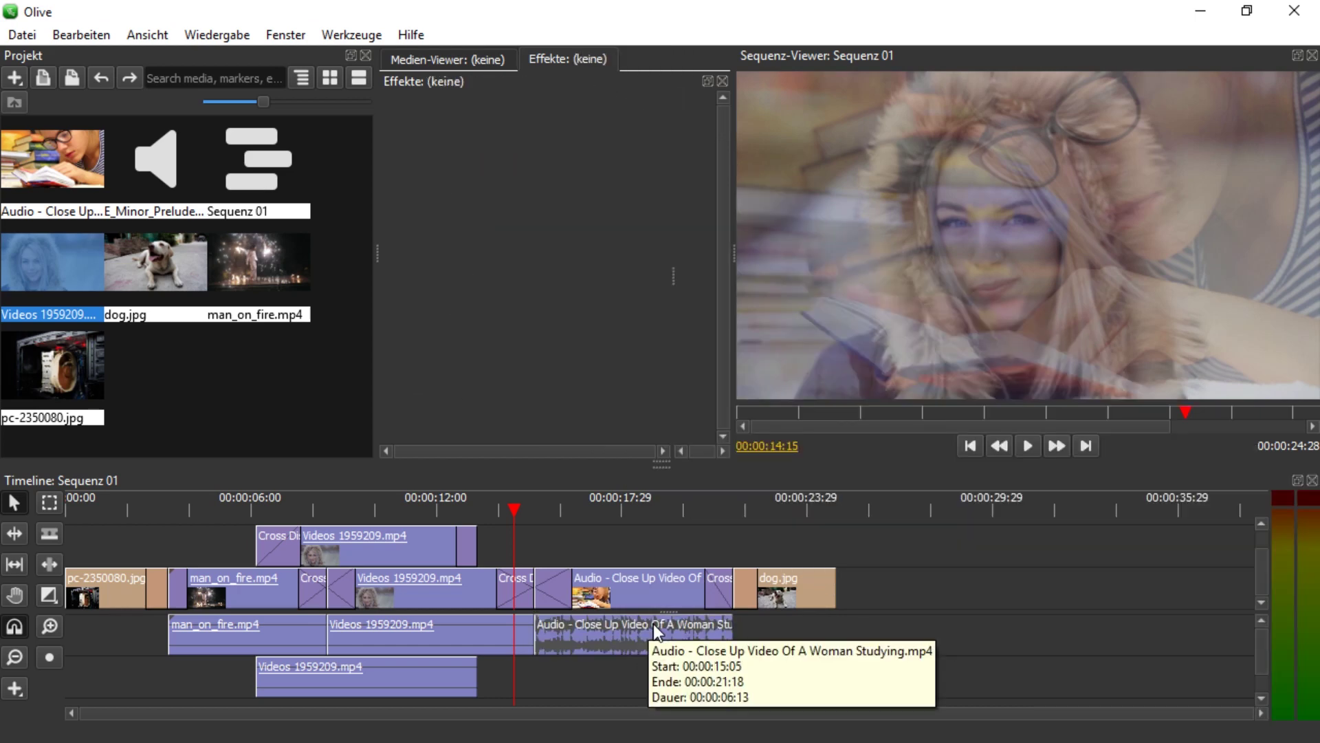
{"action": "right_click", "coordinate": [653, 624]}
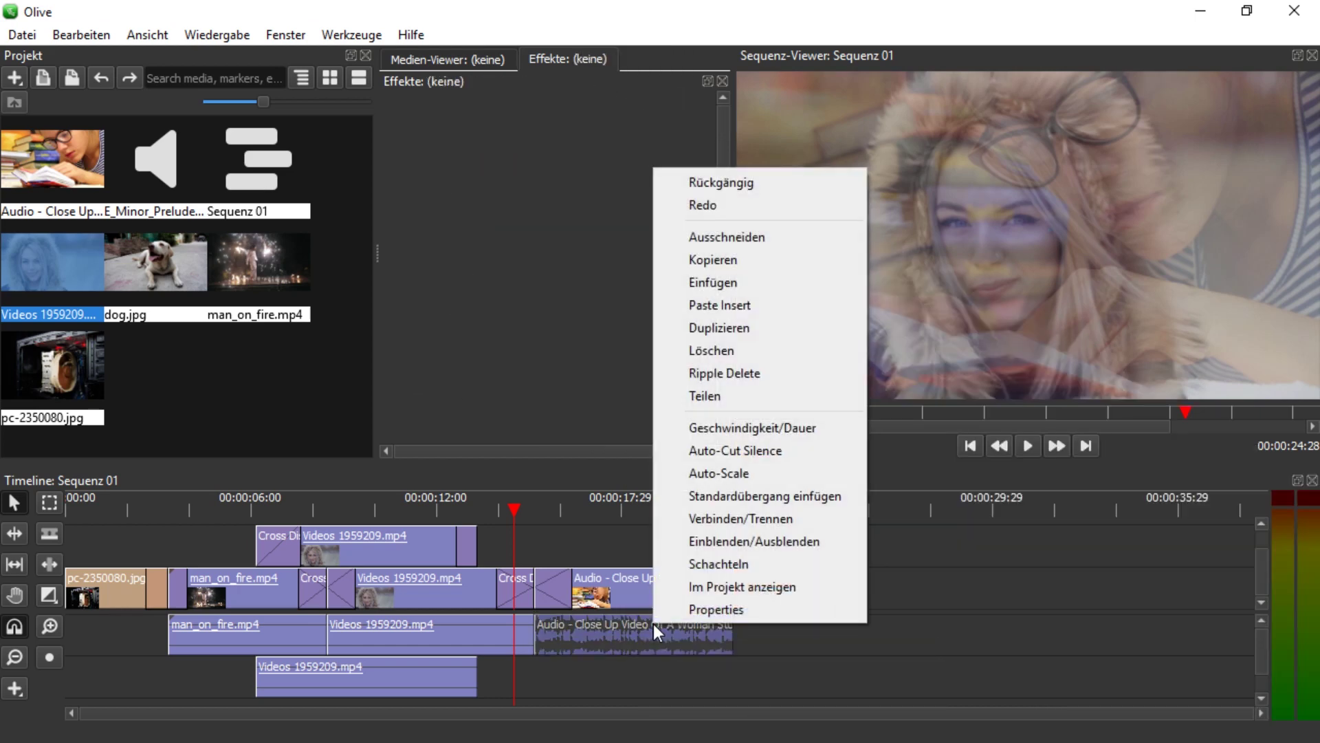
{"action": "left_click", "coordinate": [733, 542]}
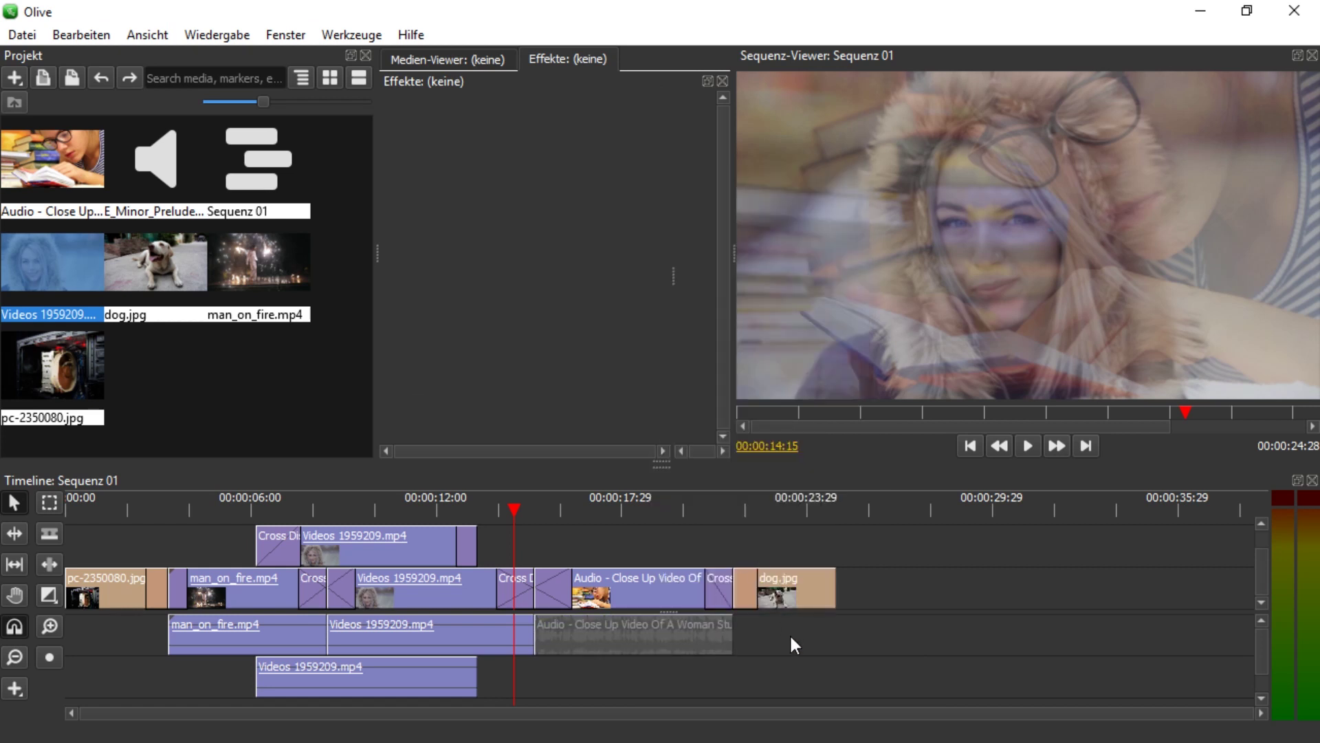
{"action": "left_click", "coordinate": [344, 591]}
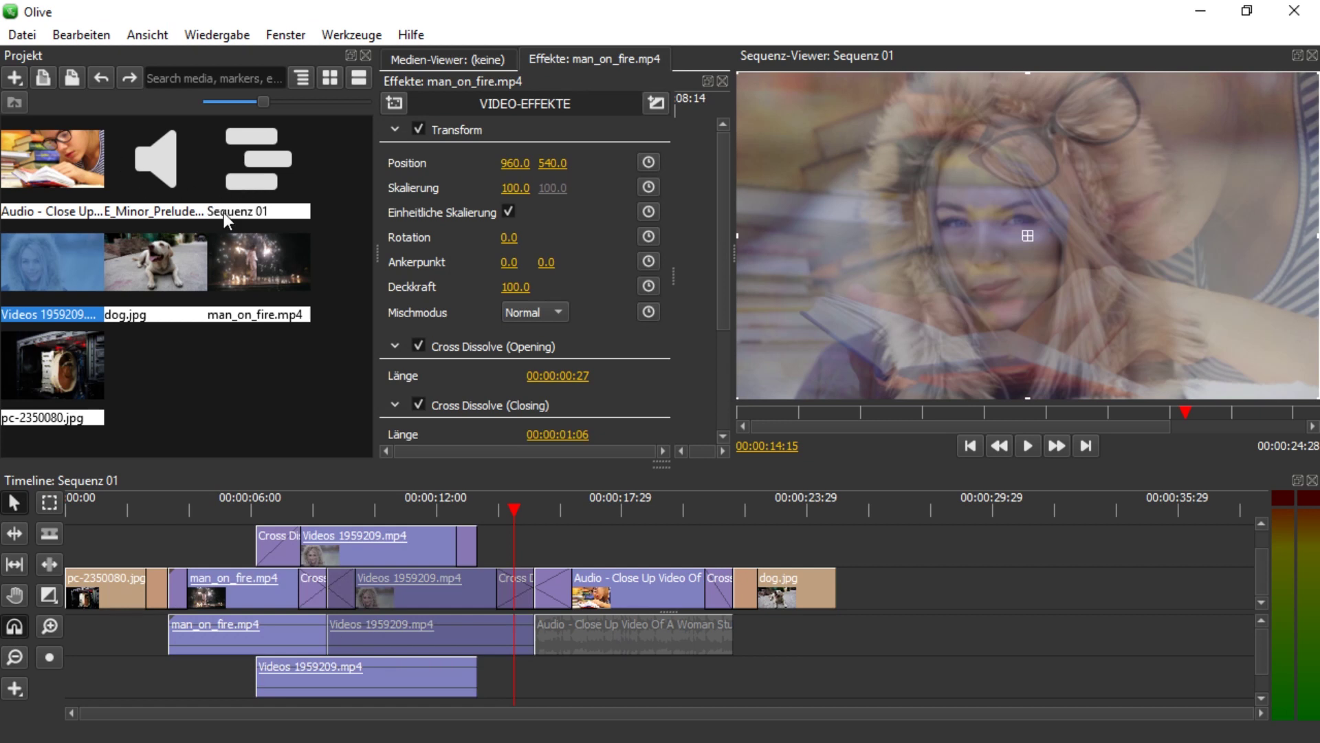
Place E_Minor_Prelude on a new audio track at 00:00 and zoom out to 1:06:18
{"action": "left_click", "coordinate": [136, 178]}
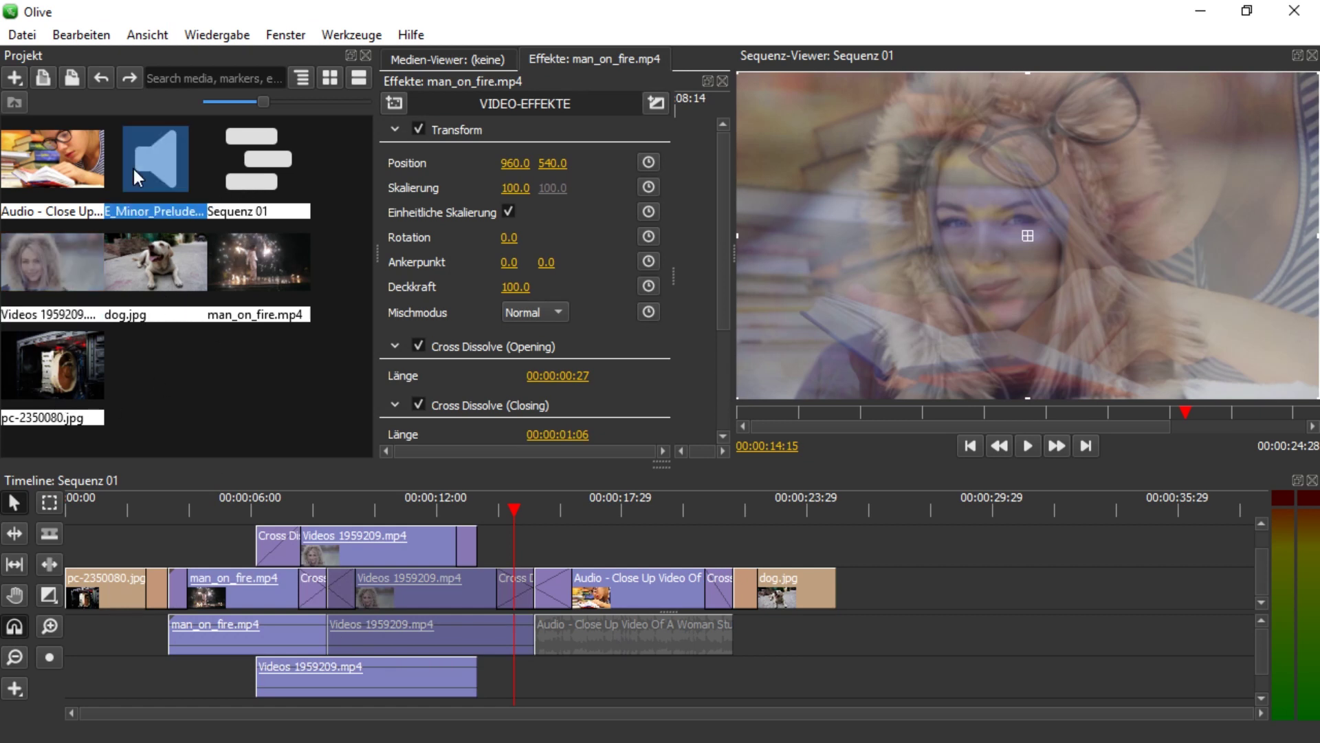
{"action": "mouse_move", "coordinate": [178, 193]}
{"action": "left_mouse_down"}
{"action": "mouse_move", "coordinate": [249, 661]}
{"action": "mouse_move", "coordinate": [102, 659]}
{"action": "left_mouse_up"}
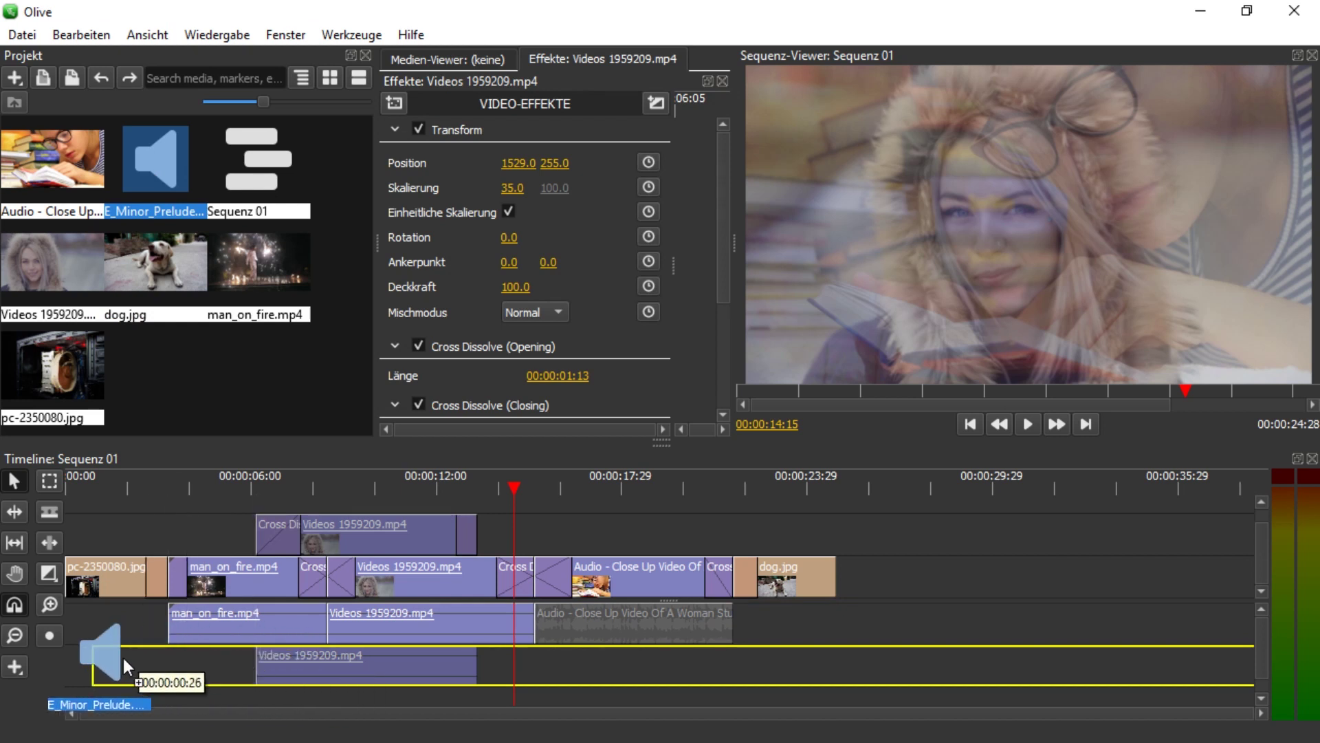
{"action": "left_click_drag", "start_coordinate": [102, 659], "coordinate": [113, 660]}
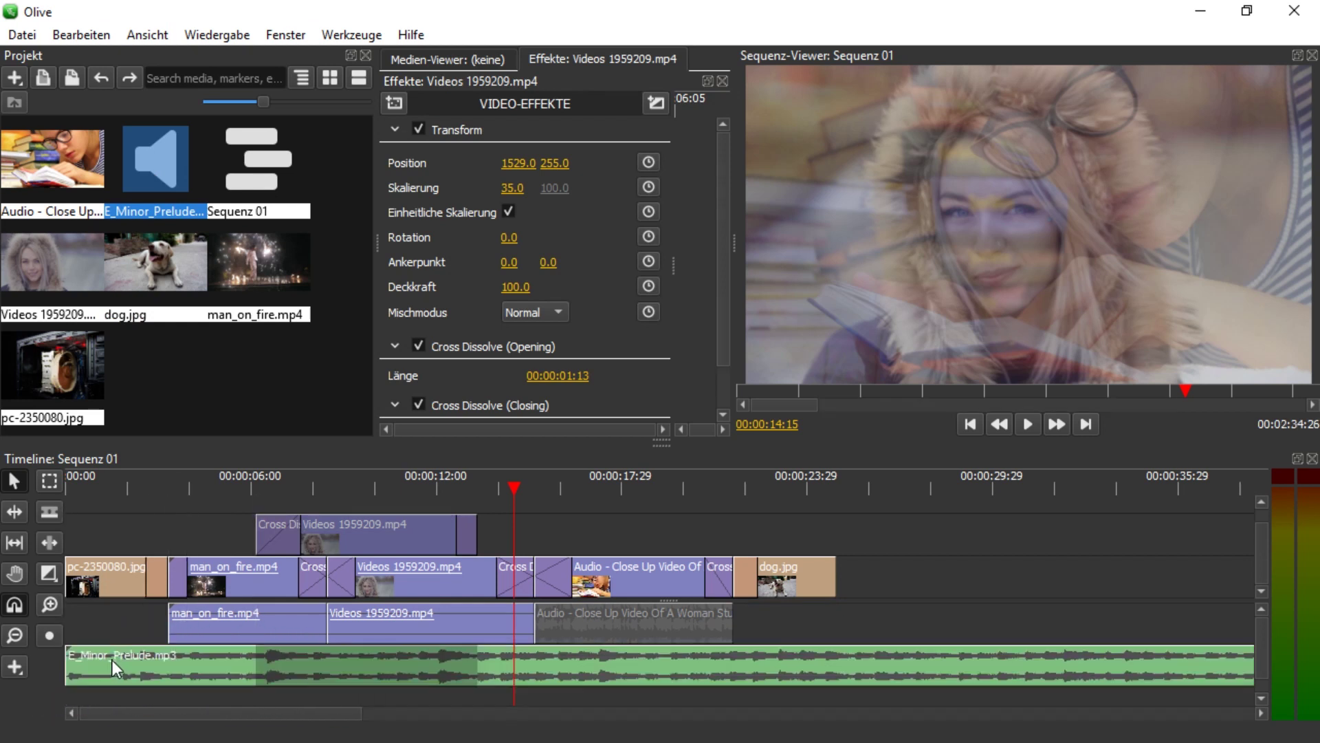
{"action": "key", "text": "minus"}
{"action": "key", "text": "minus"}
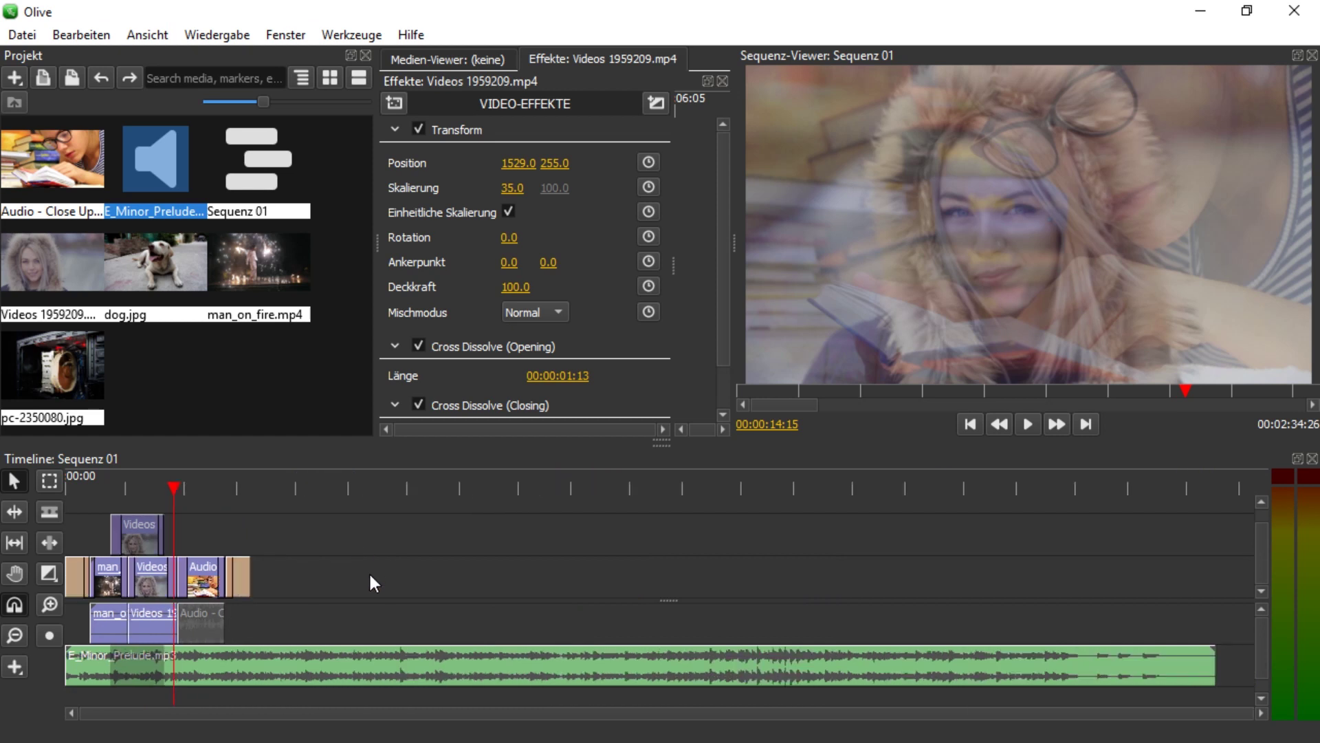
{"action": "left_click", "coordinate": [368, 577]}
{"action": "left_click", "coordinate": [436, 491]}
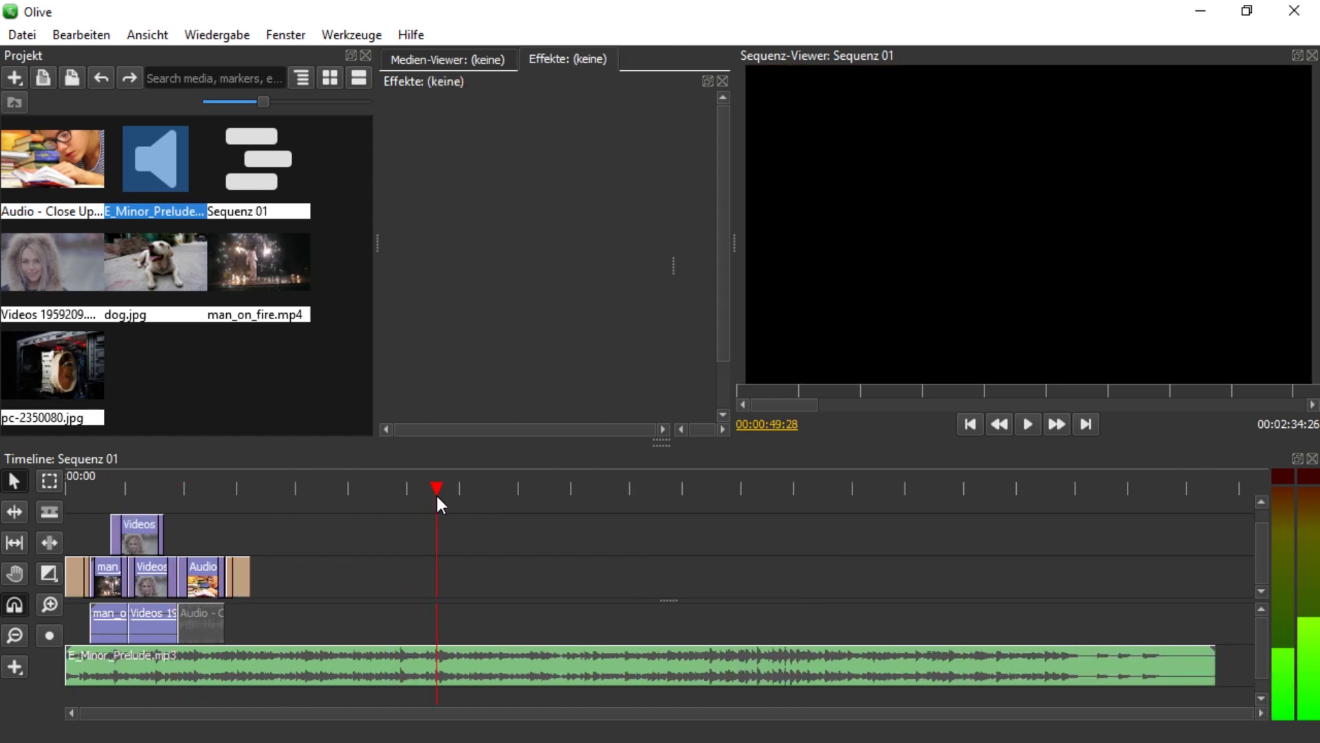
{"action": "left_click", "coordinate": [559, 489]}
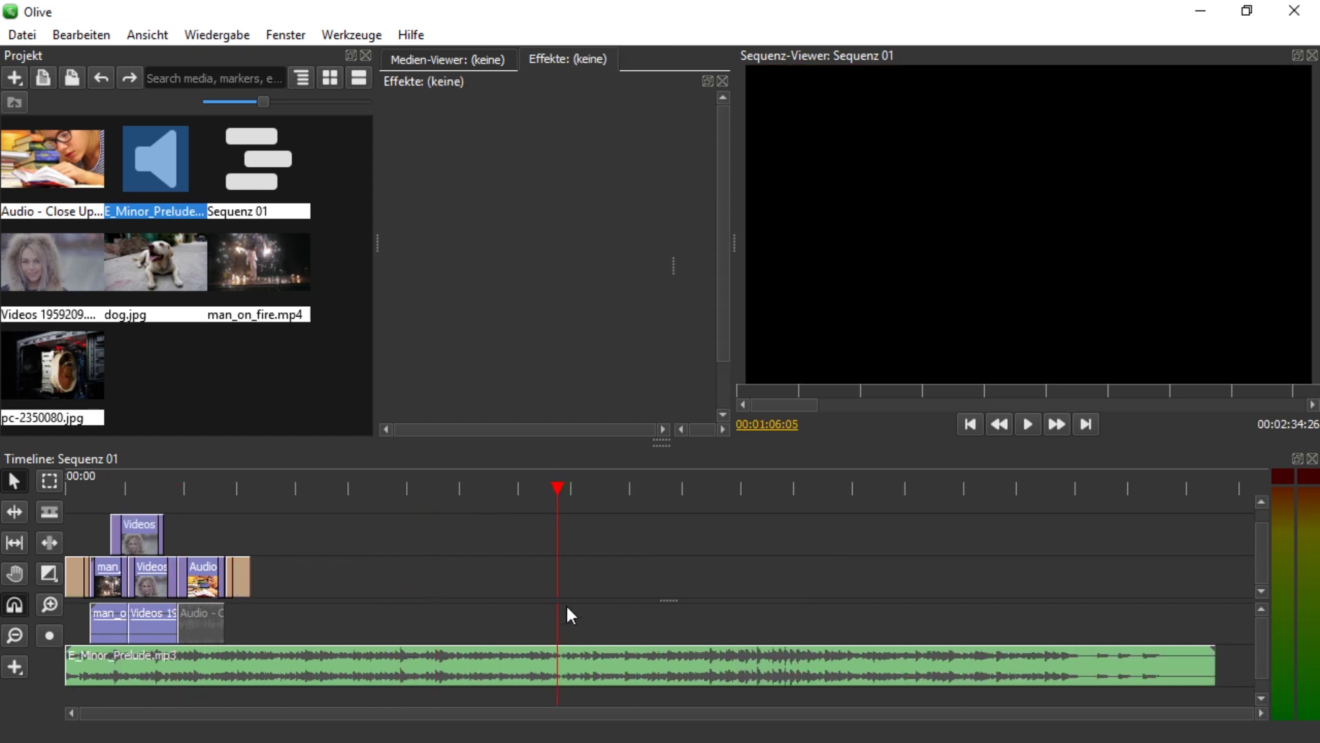
{"action": "left_click", "coordinate": [561, 490]}
Split the music at the playhead, delete the first part, and move the rest to the start
{"action": "key", "text": "ctrl+k"}
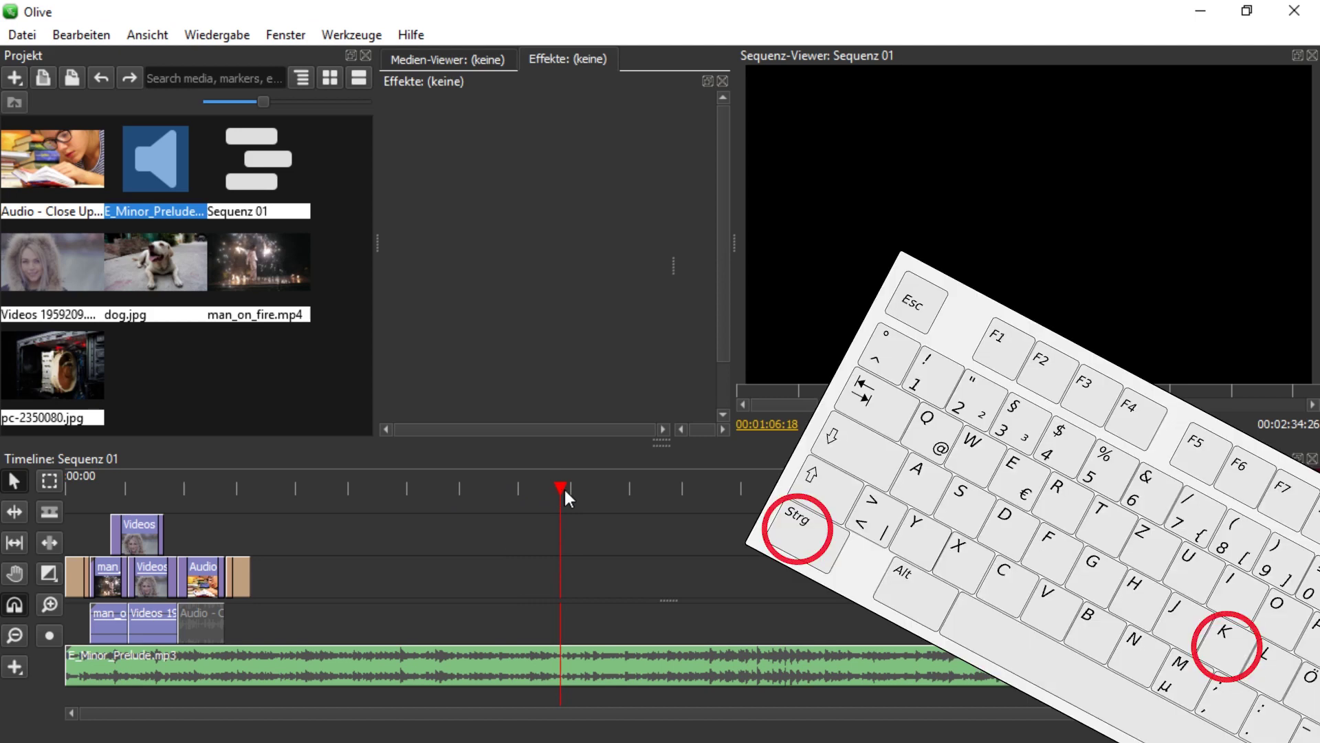
{"action": "key", "text": "ctrl+k"}
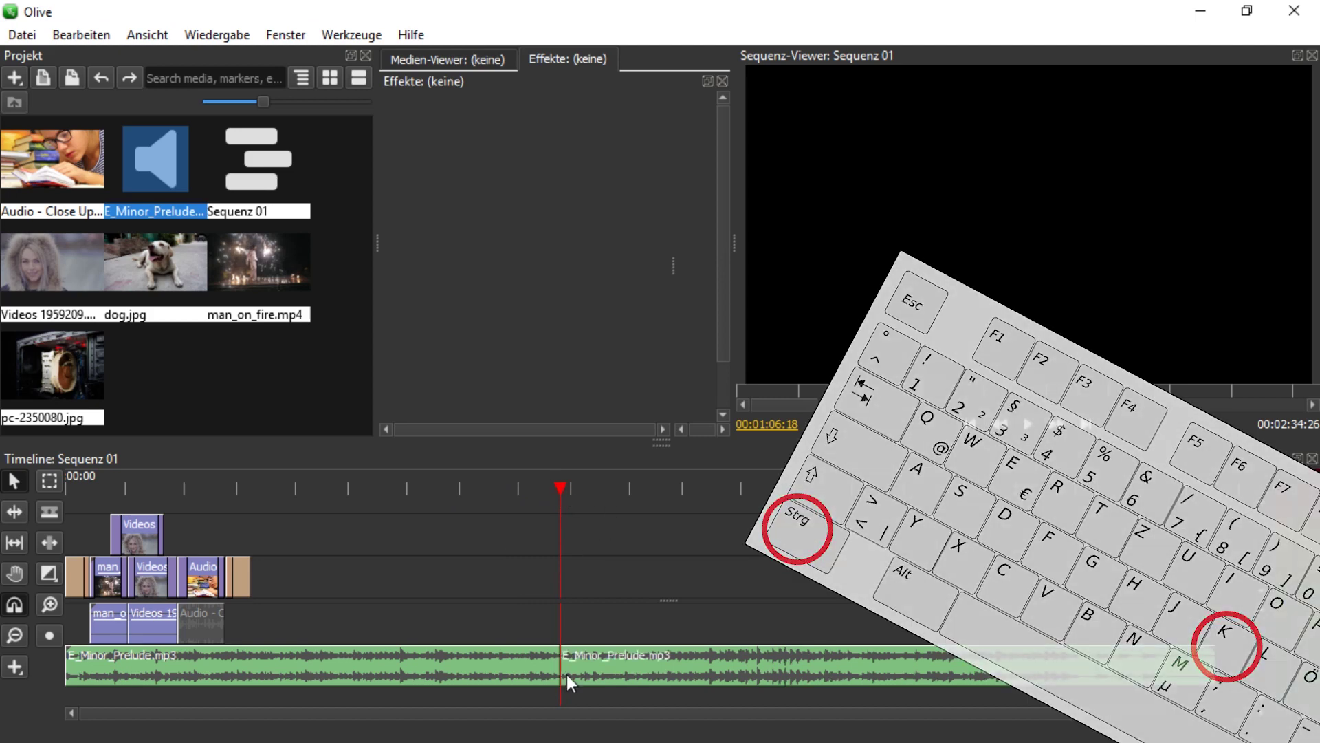
{"action": "left_click", "coordinate": [488, 664]}
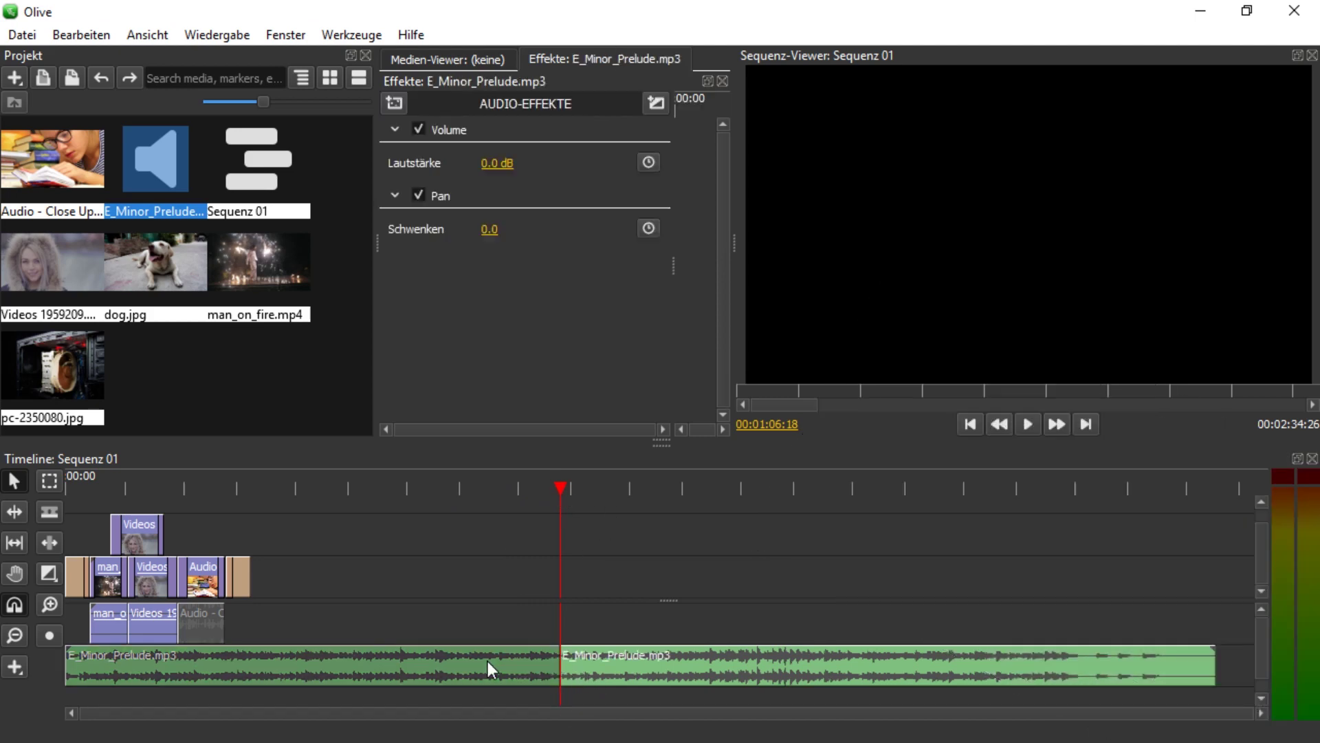
{"action": "key", "text": "Delete"}
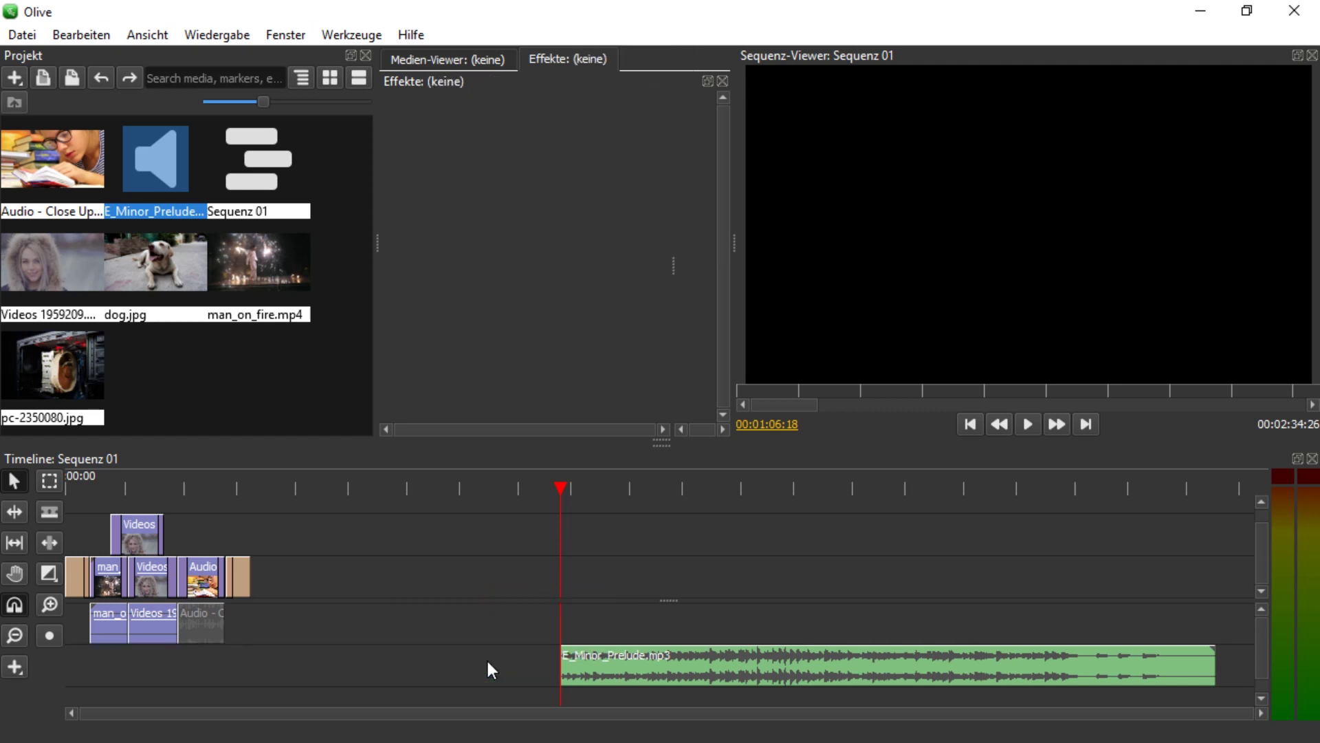
{"action": "mouse_move", "coordinate": [794, 664]}
{"action": "left_mouse_down"}
{"action": "mouse_move", "coordinate": [280, 668]}
{"action": "mouse_move", "coordinate": [262, 657]}
{"action": "left_mouse_up"}
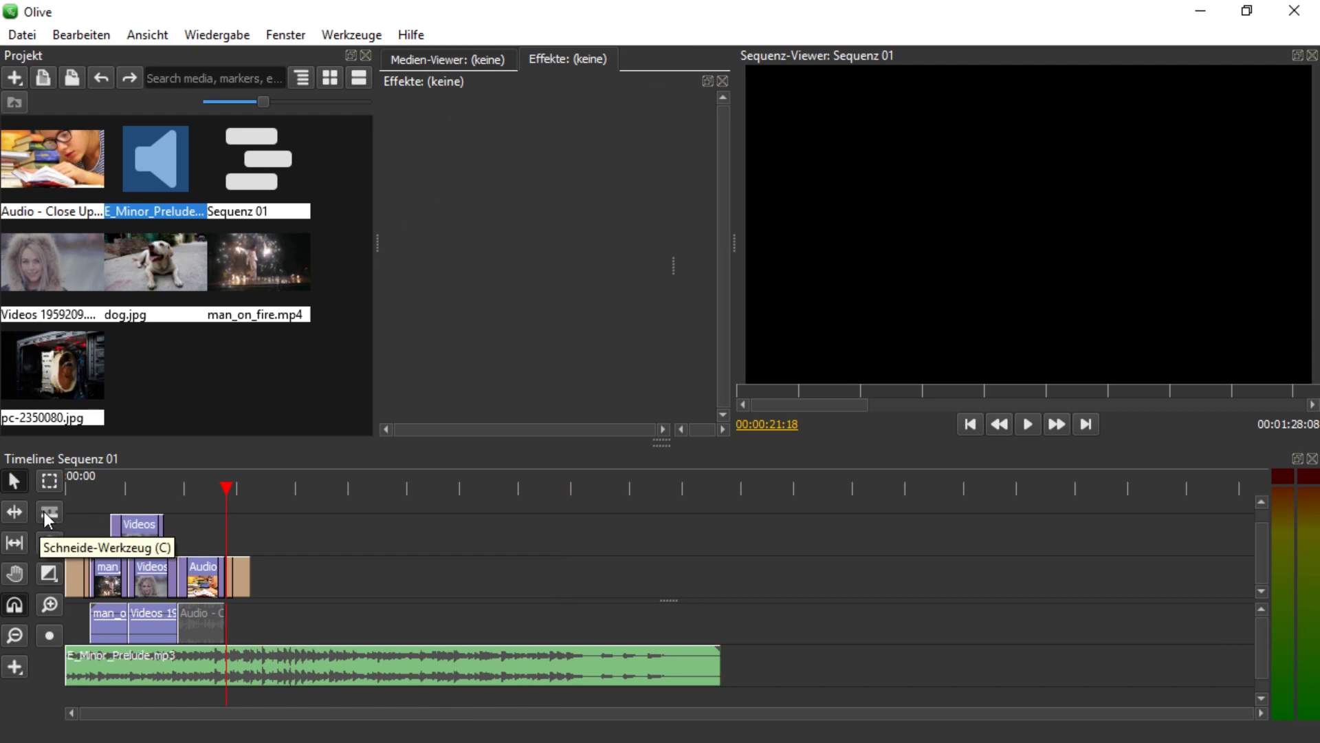
Cut the music where the last picture ends and delete the trailing E_Minor_Prelude clip
{"action": "scroll", "coordinate": [217, 604], "scroll_direction": "up", "scroll_amount": 2}
{"action": "key", "text": "c"}
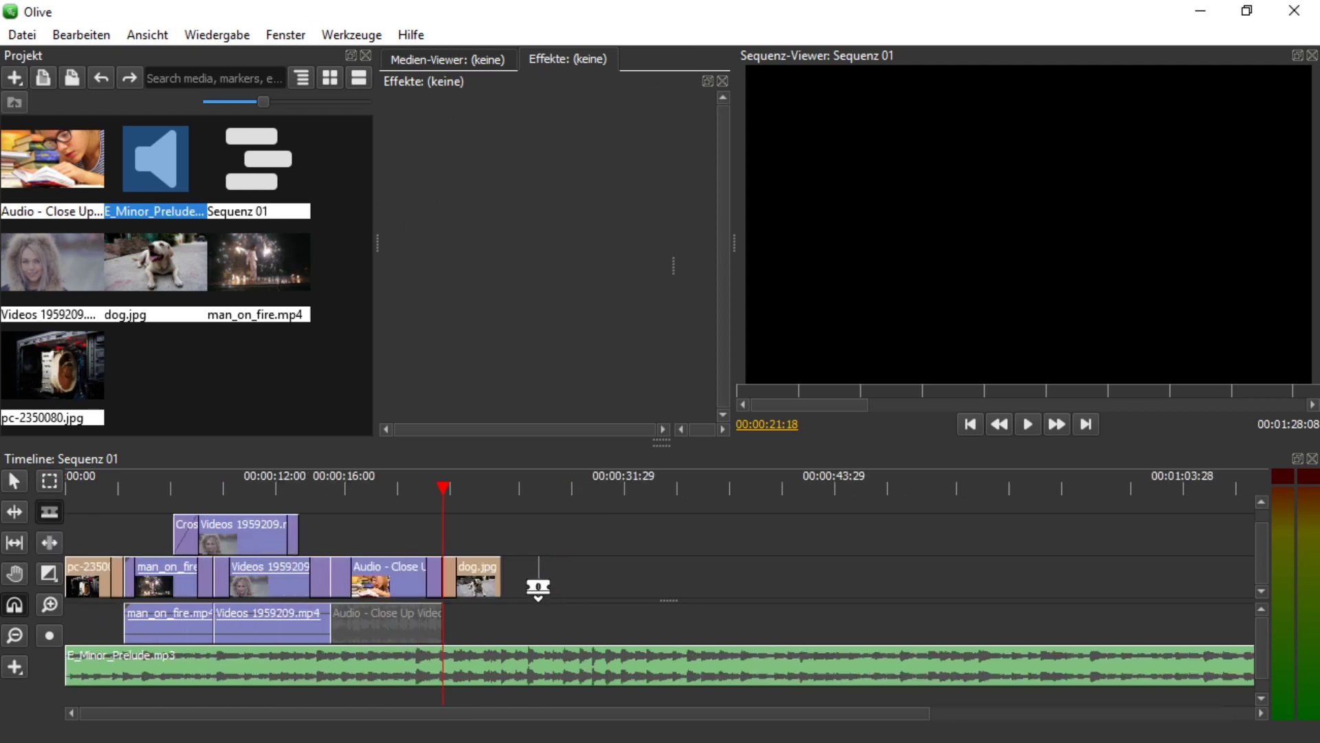
{"action": "left_click", "coordinate": [502, 666]}
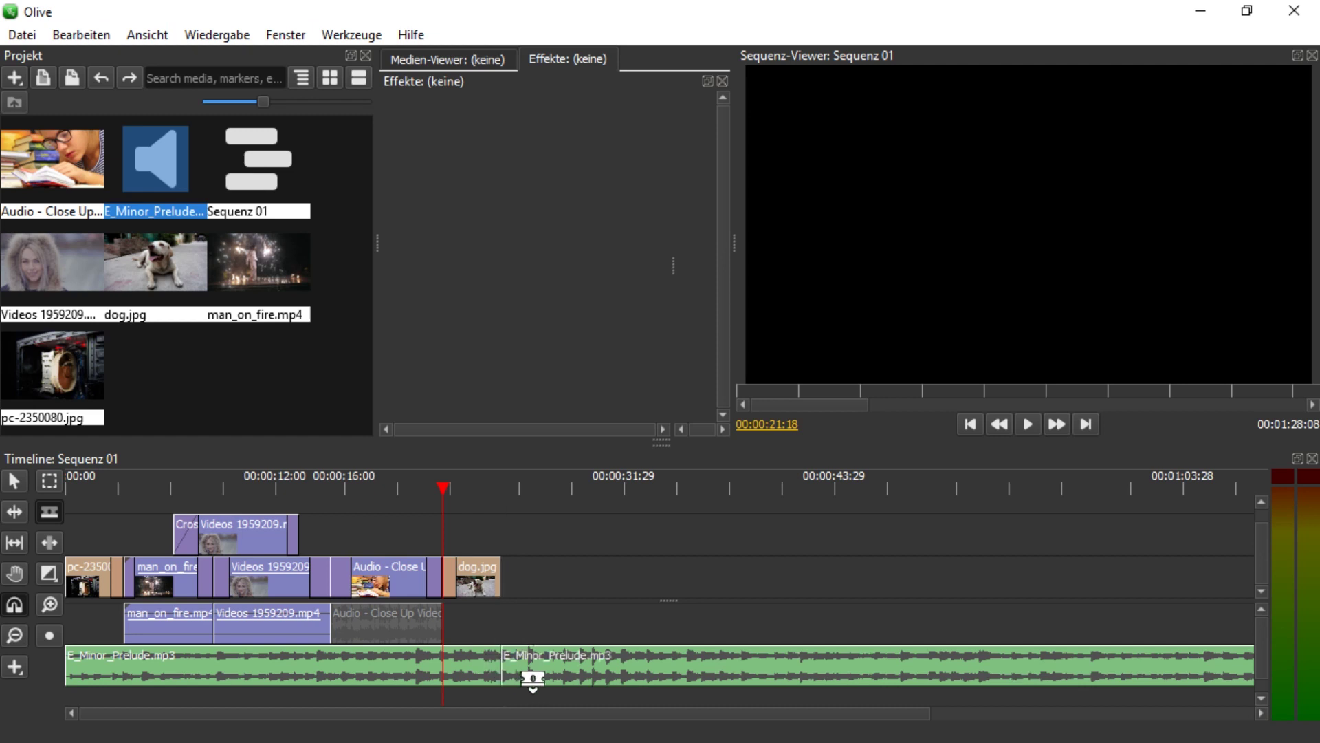
{"action": "key", "text": "v"}
{"action": "left_click", "coordinate": [617, 661]}
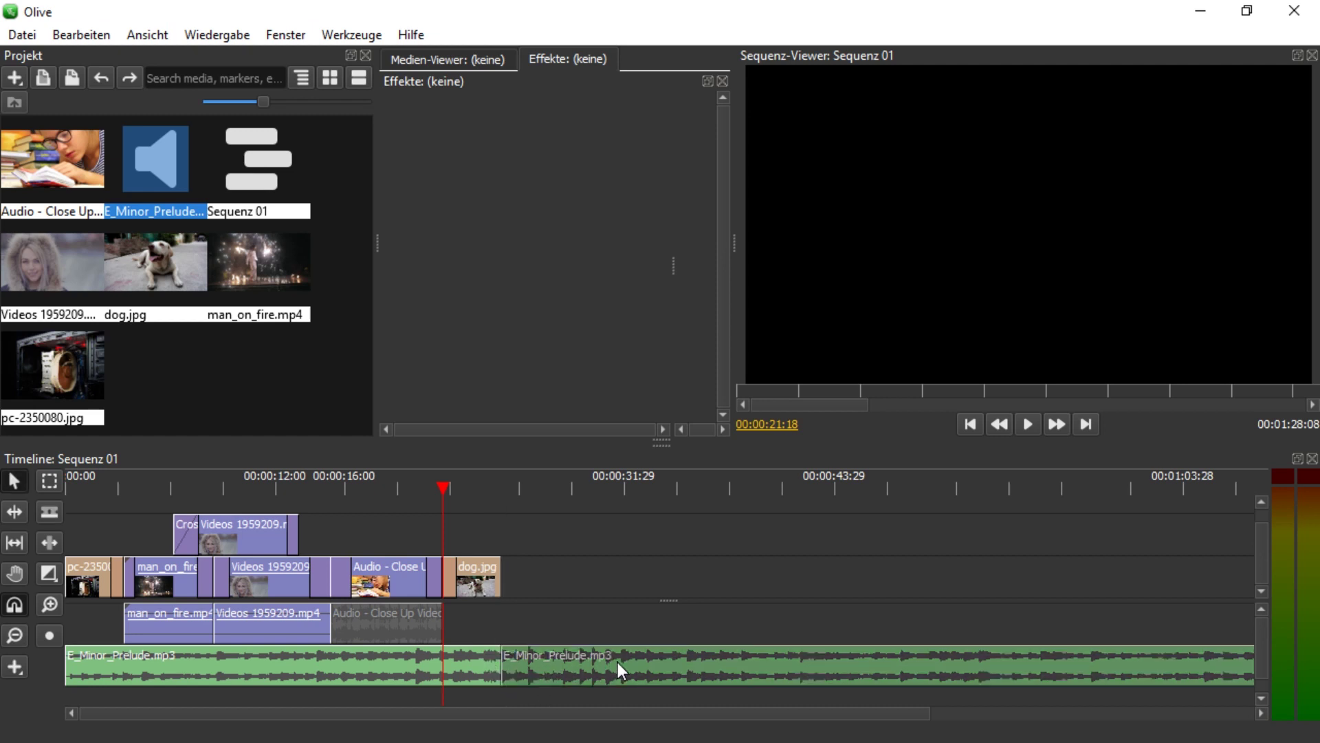
{"action": "right_click", "coordinate": [697, 650]}
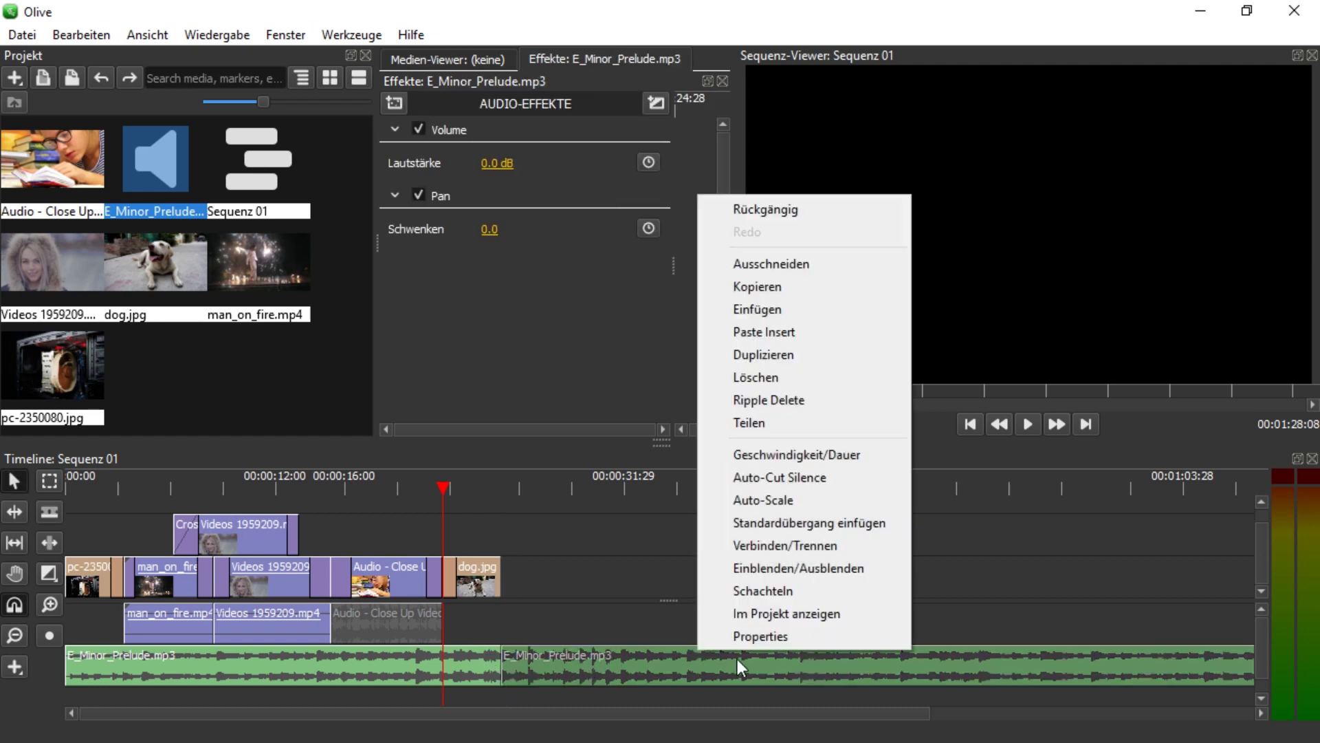
{"action": "left_click", "coordinate": [795, 377]}
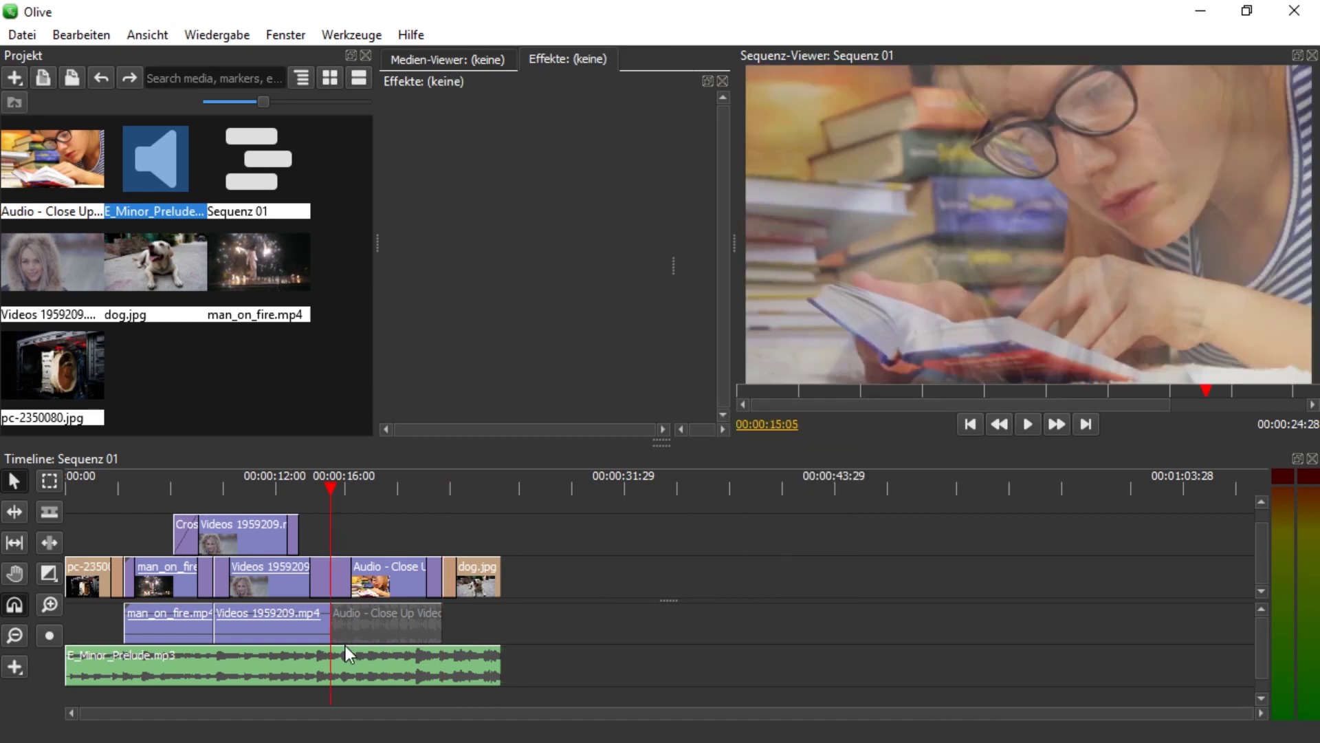
Preview the edited sequence from about 13:29
{"action": "left_click_drag", "start_coordinate": [332, 480], "coordinate": [310, 480]}
{"action": "left_click", "coordinate": [368, 614]}
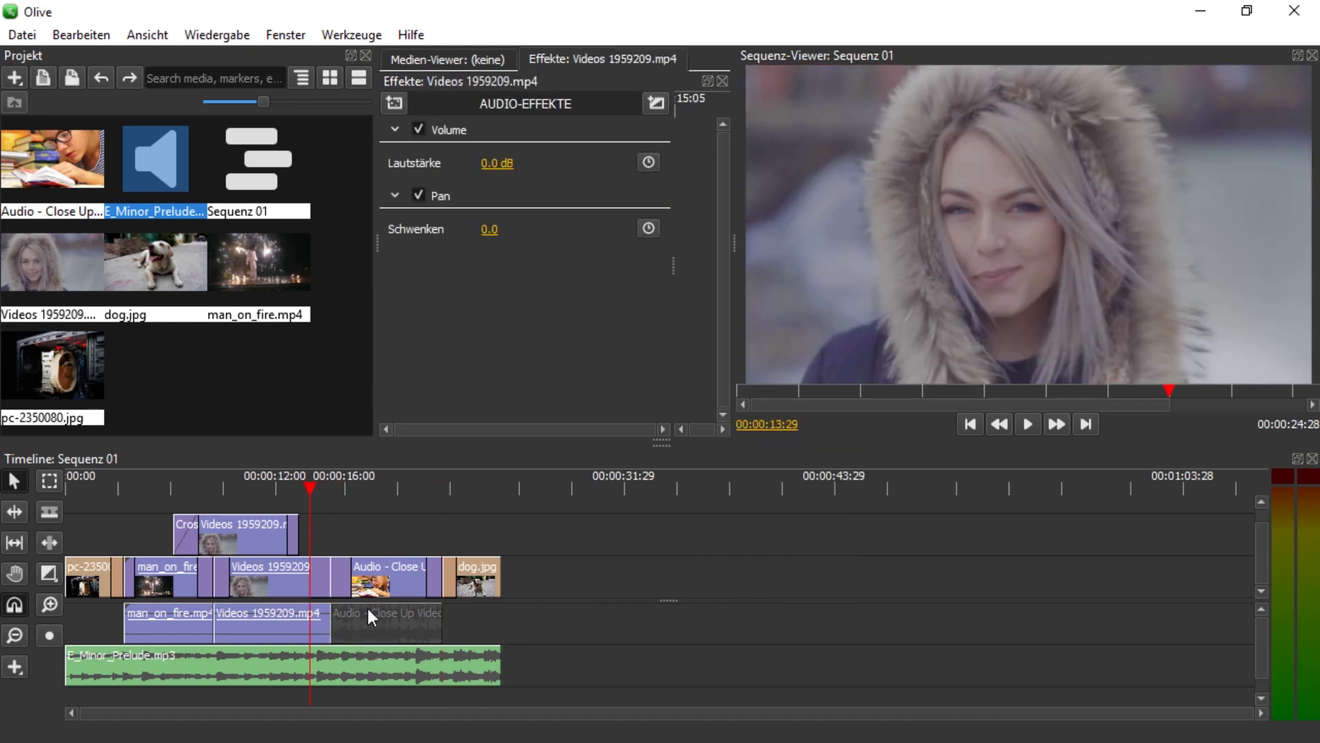
{"action": "key", "text": "space"}
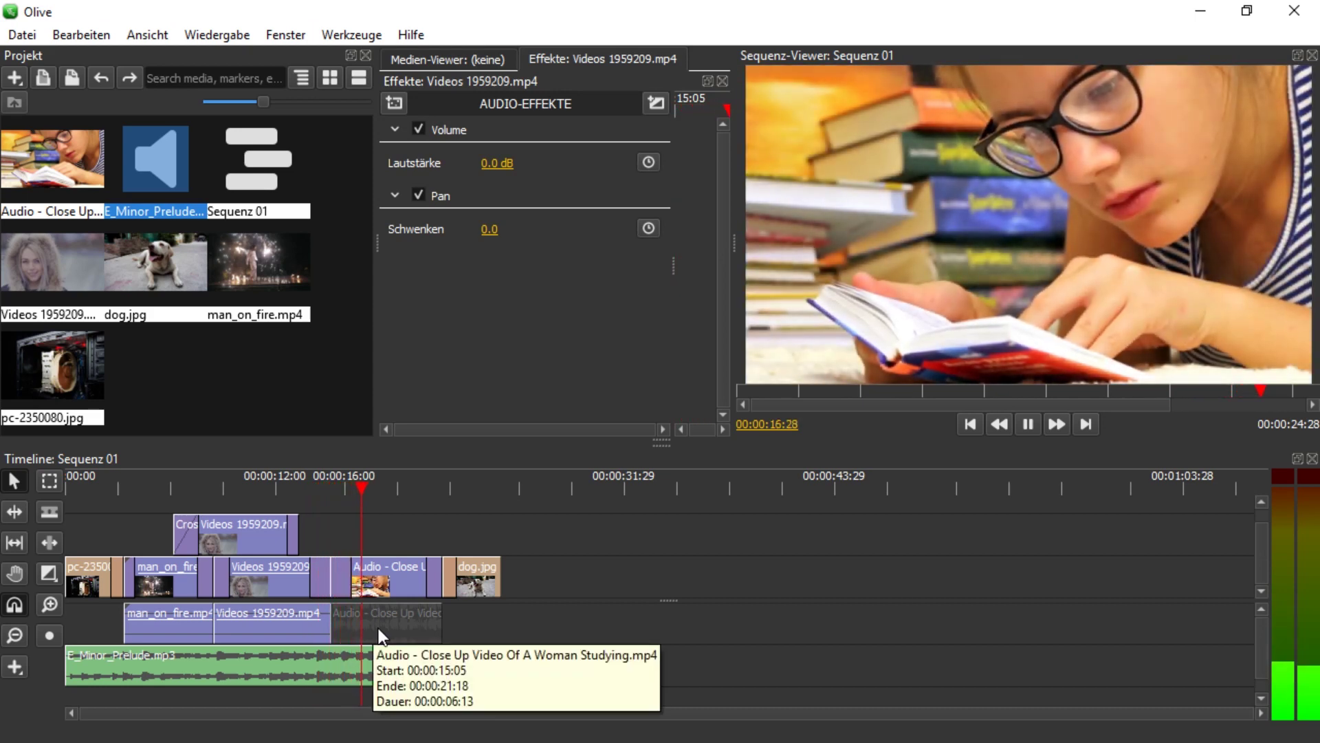
{"action": "left_click", "coordinate": [499, 650]}
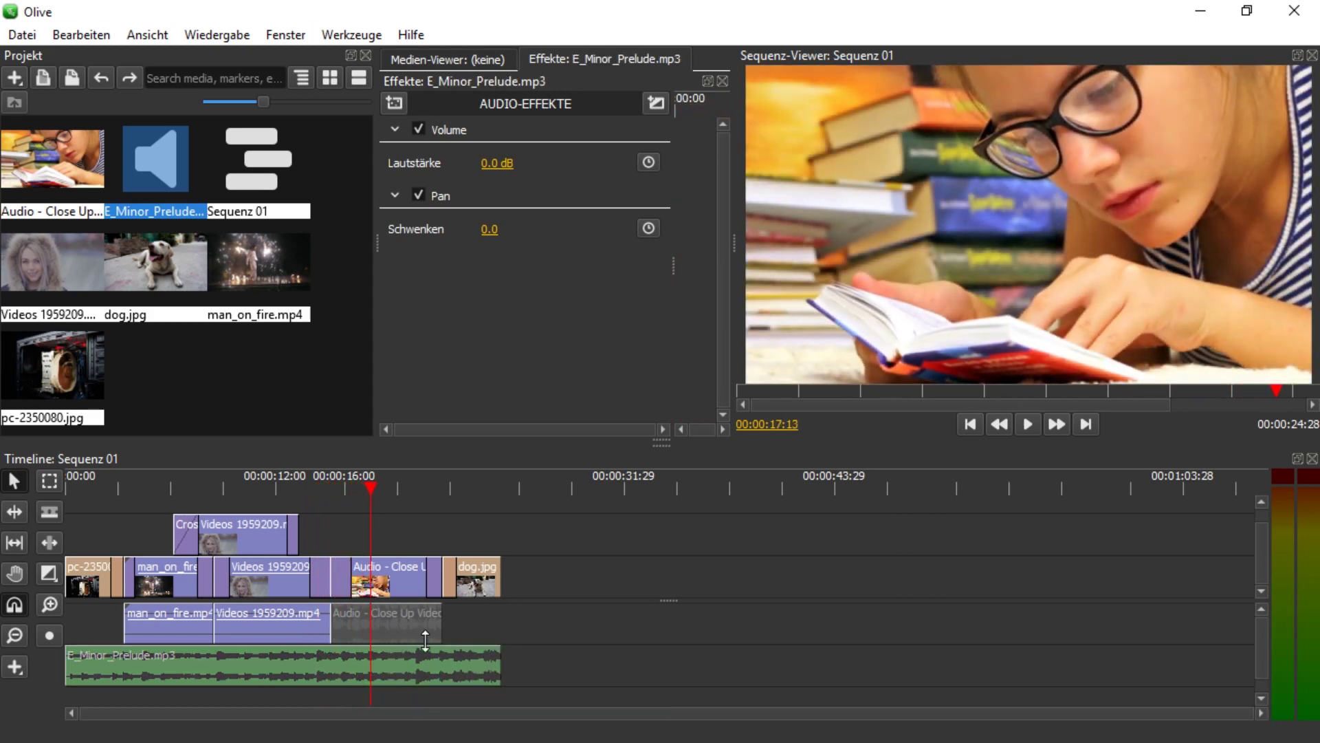
Add Exponential Fades at the start and end of the E_Minor_Prelude.mp3 music
{"action": "left_click", "coordinate": [51, 576]}
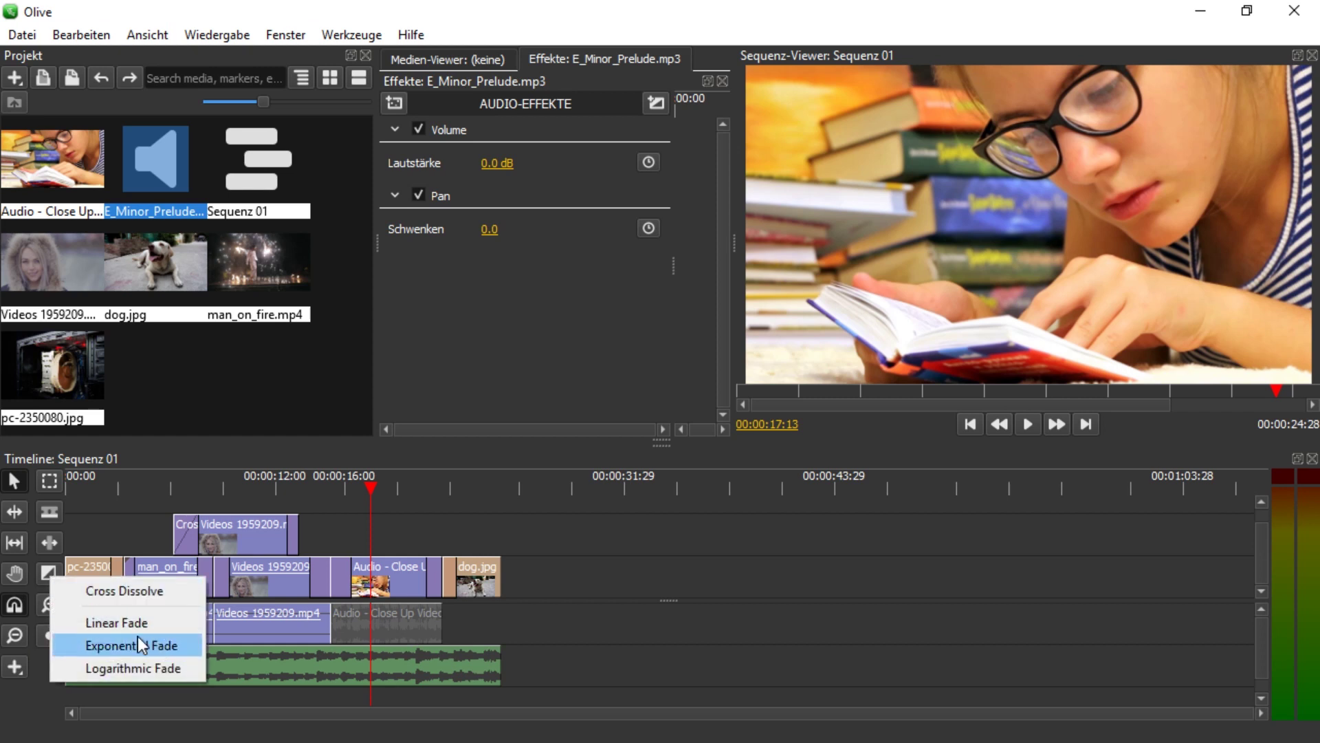
{"action": "left_click", "coordinate": [141, 645]}
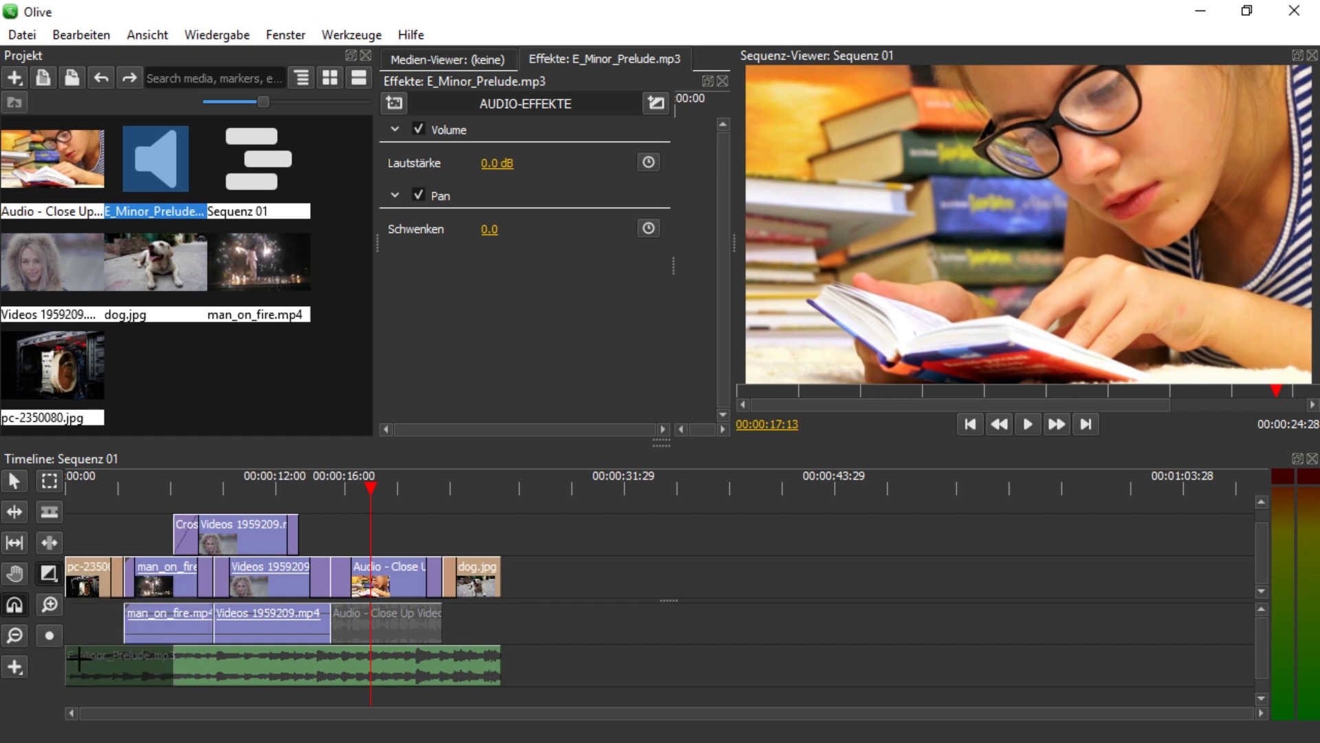
{"action": "left_click_drag", "start_coordinate": [66, 663], "coordinate": [83, 664]}
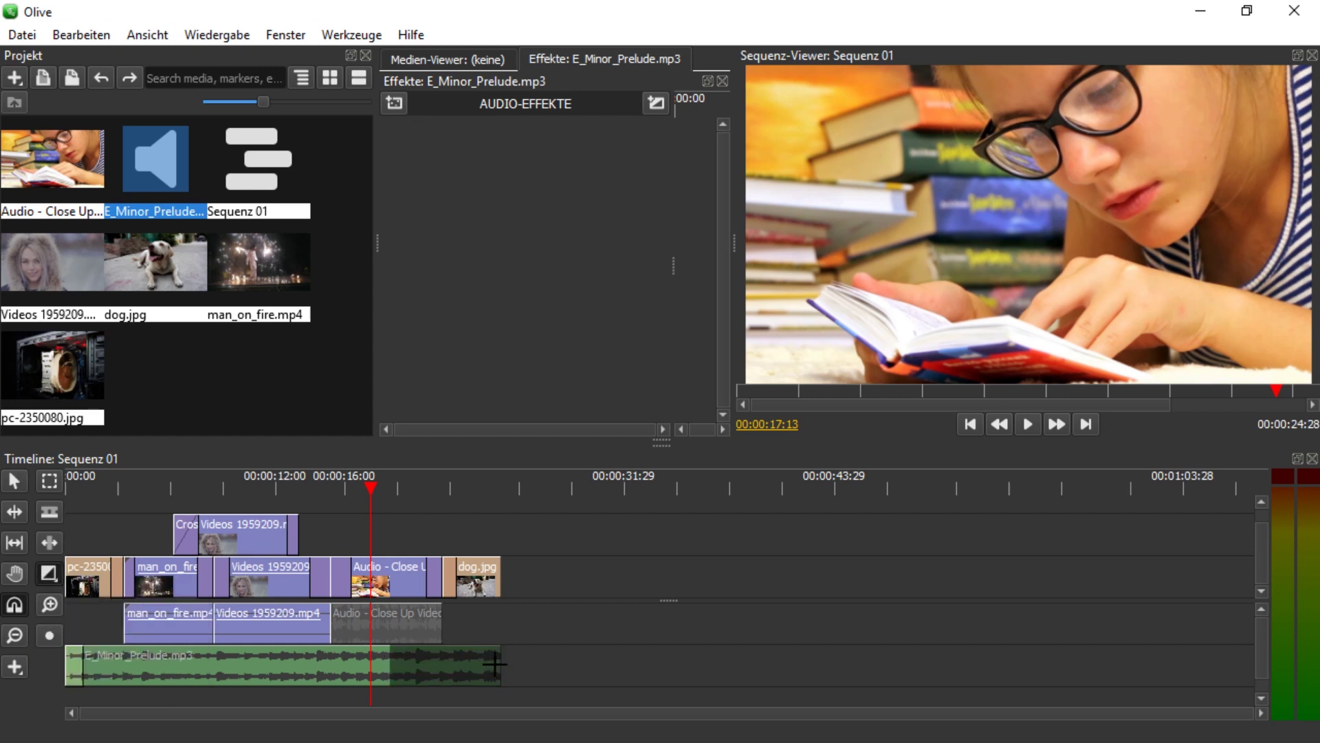
{"action": "left_click_drag", "start_coordinate": [499, 664], "coordinate": [467, 665]}
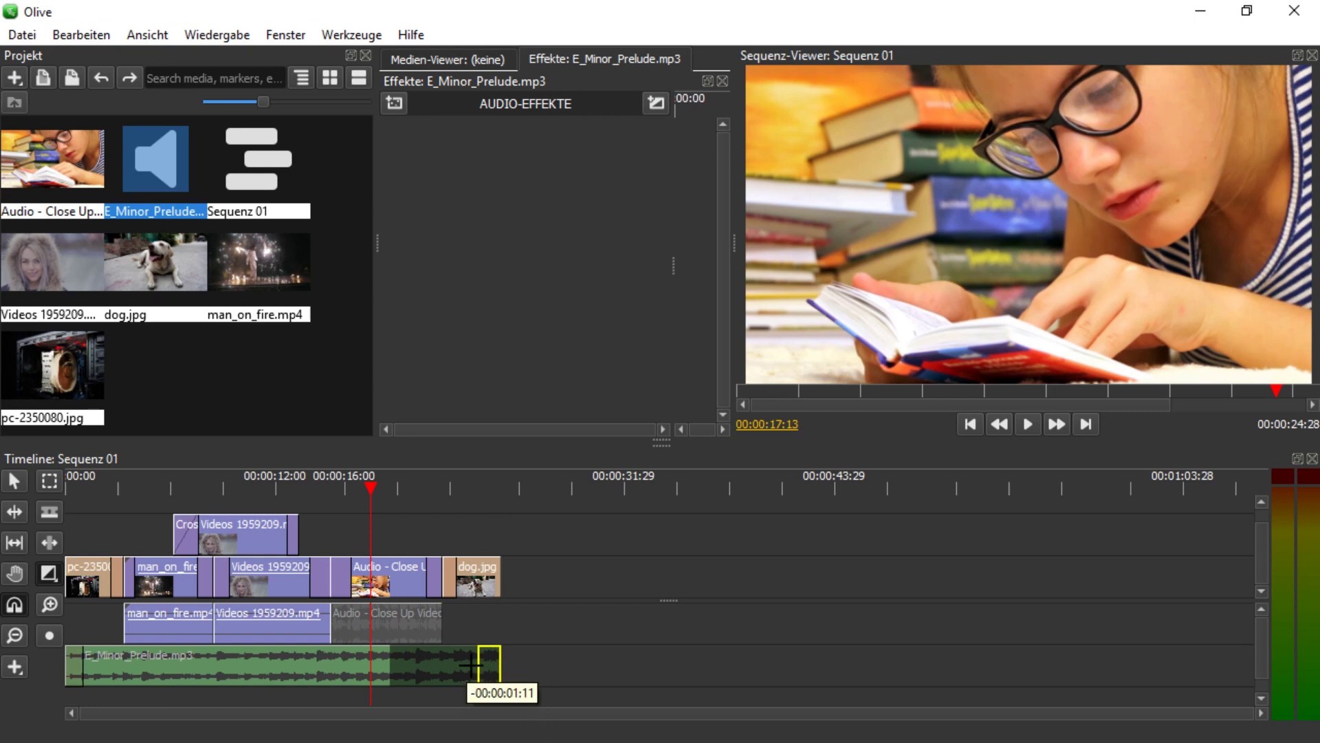
Play back the end of the music to hear the fade-out
{"action": "left_click", "coordinate": [456, 487]}
{"action": "key", "text": "space"}
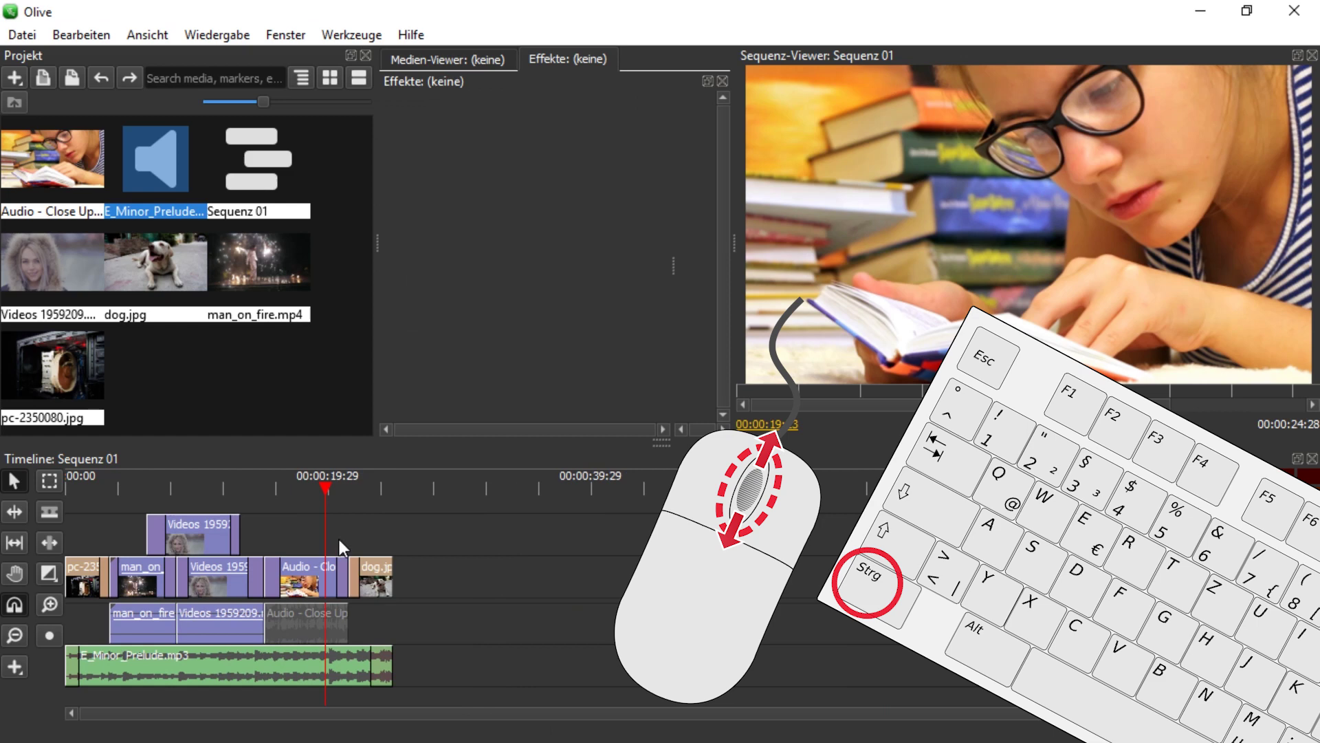
{"action": "scroll", "coordinate": [324, 535], "scroll_direction": "up", "scroll_amount": 3}
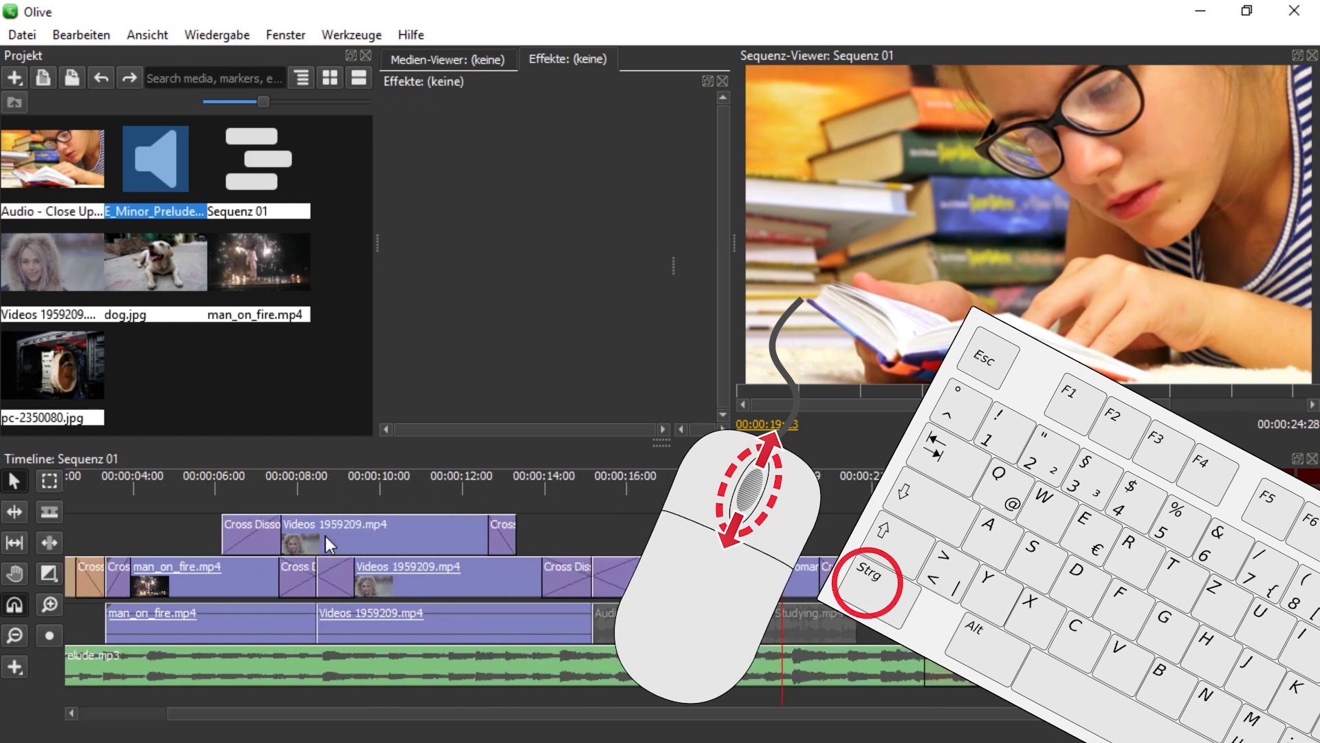
{"action": "scroll", "coordinate": [325, 535], "scroll_direction": "down", "scroll_amount": 3}
{"action": "scroll", "coordinate": [424, 542], "scroll_direction": "up", "scroll_amount": 2}
{"action": "scroll", "coordinate": [476, 538], "scroll_direction": "down", "scroll_amount": 1}
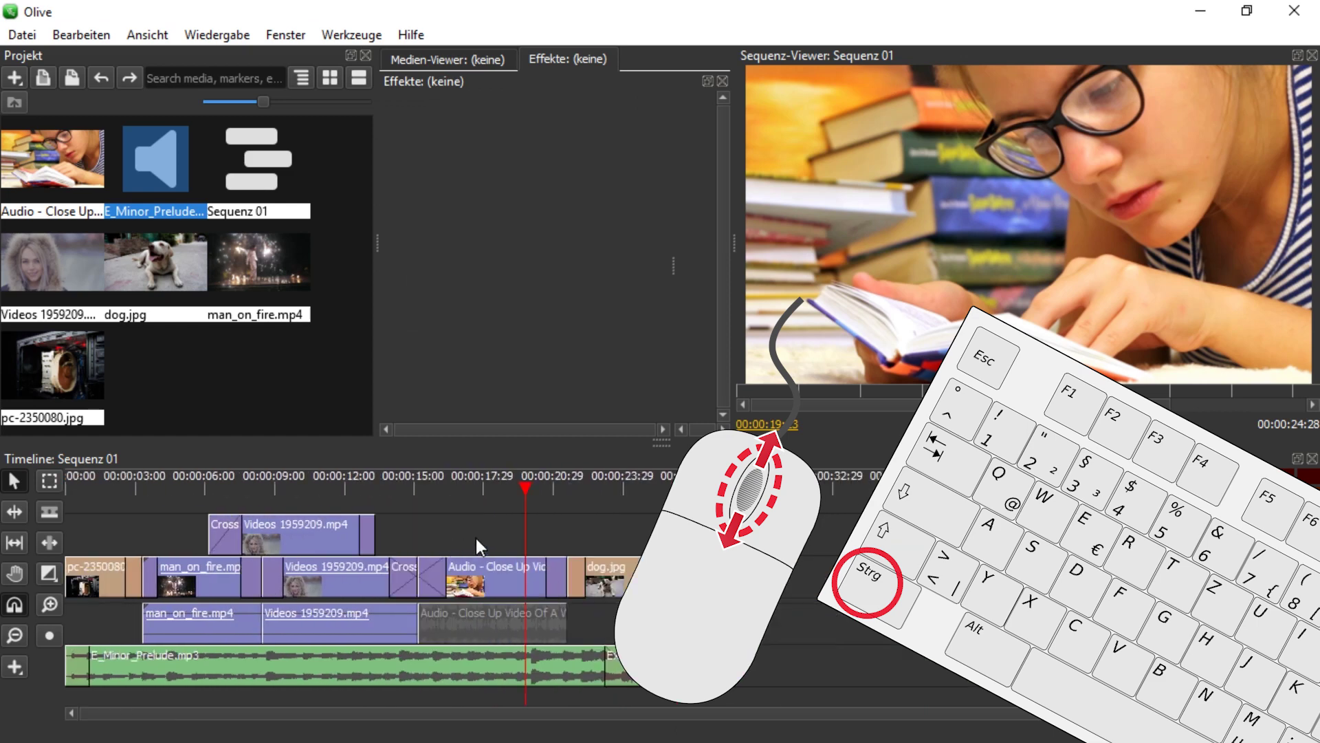
{"action": "scroll", "coordinate": [525, 533], "scroll_direction": "up", "scroll_amount": 2}
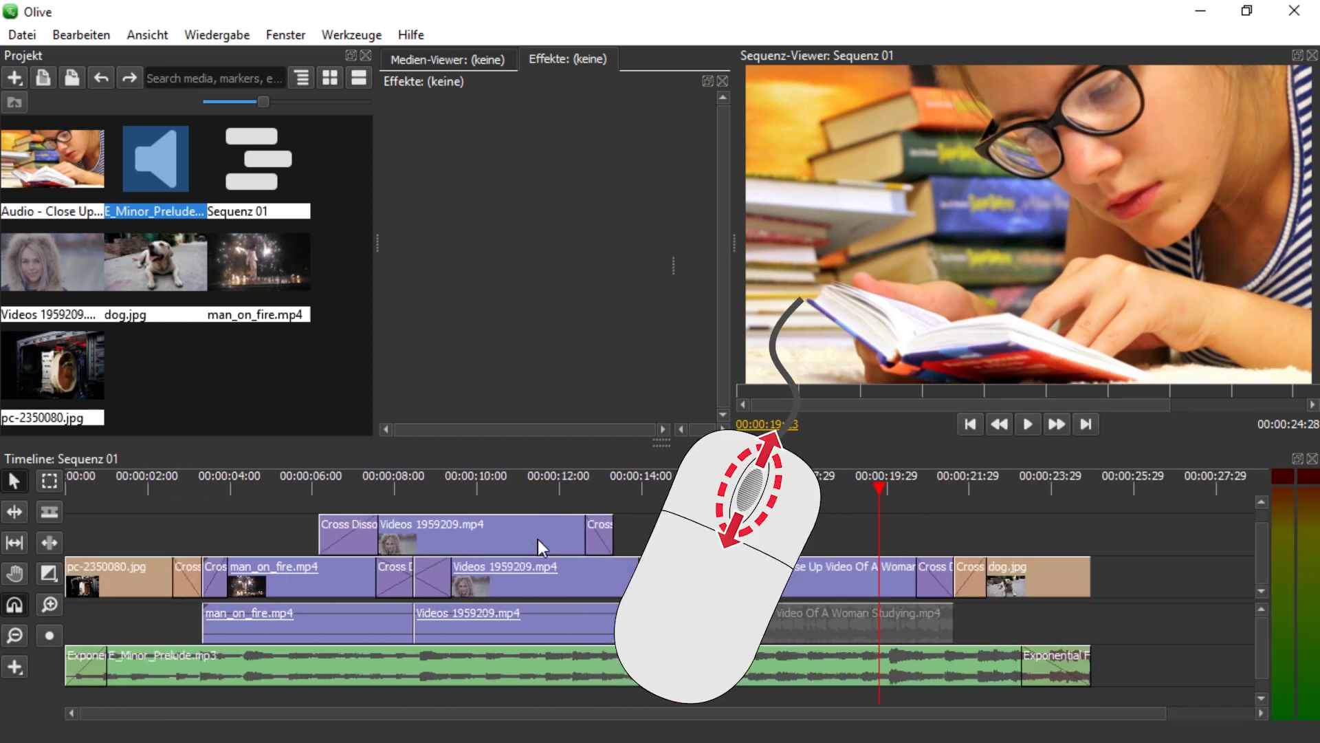
{"action": "scroll", "coordinate": [537, 539], "scroll_direction": "up", "scroll_amount": 2}
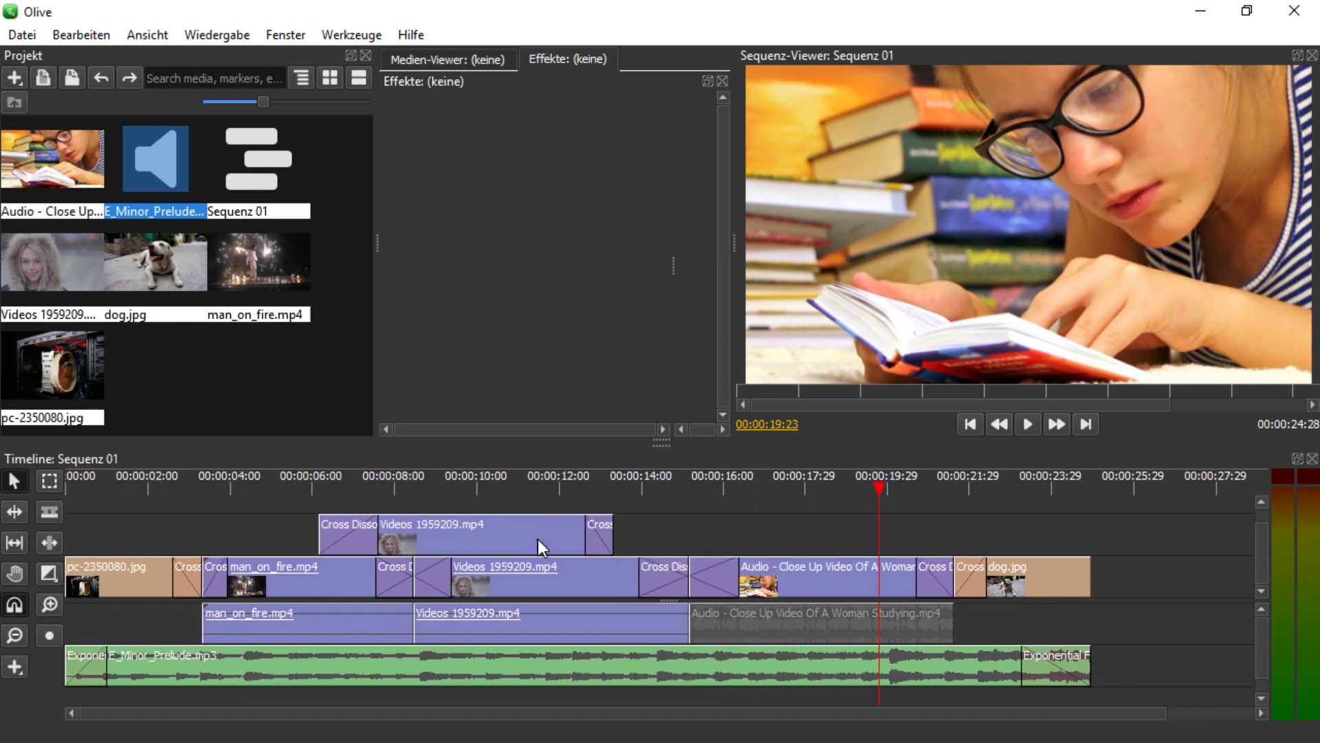
{"action": "left_click", "coordinate": [184, 364]}
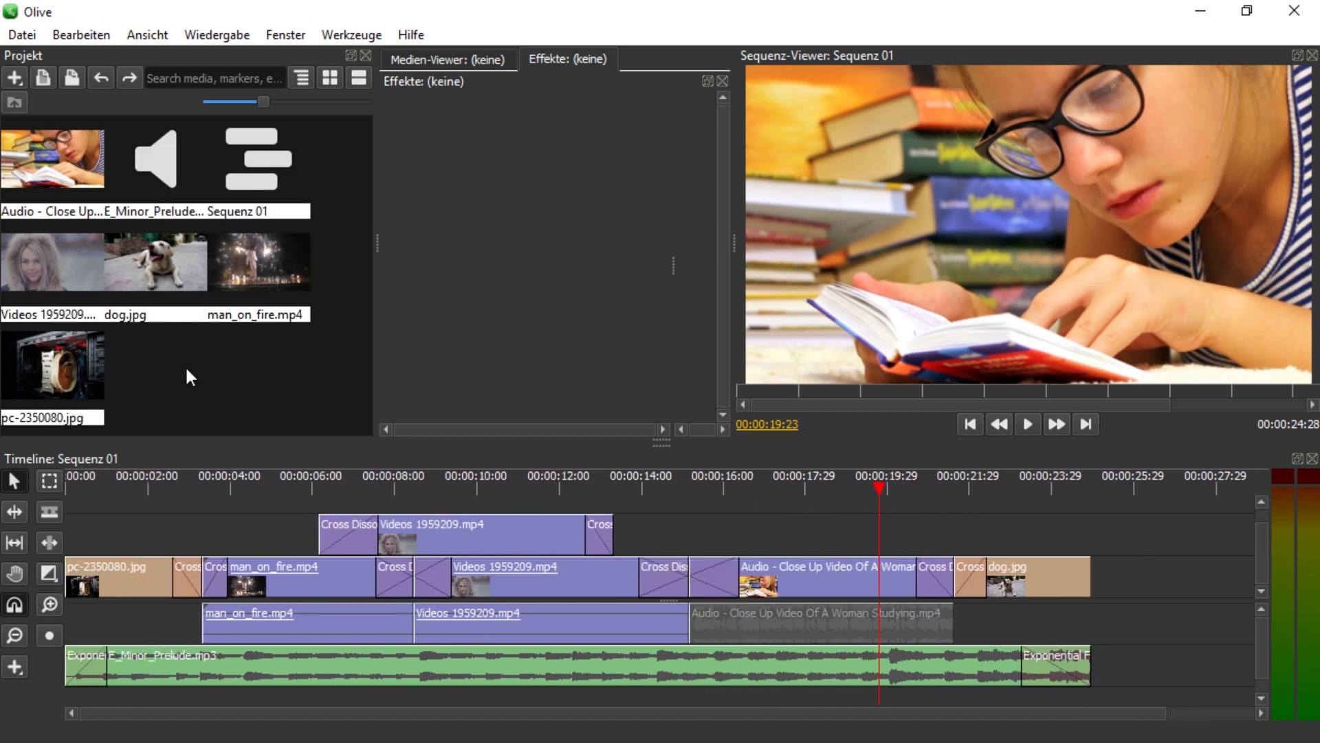
Create a Titel clip spanning the first three seconds of the top video track
{"action": "left_click", "coordinate": [14, 667]}
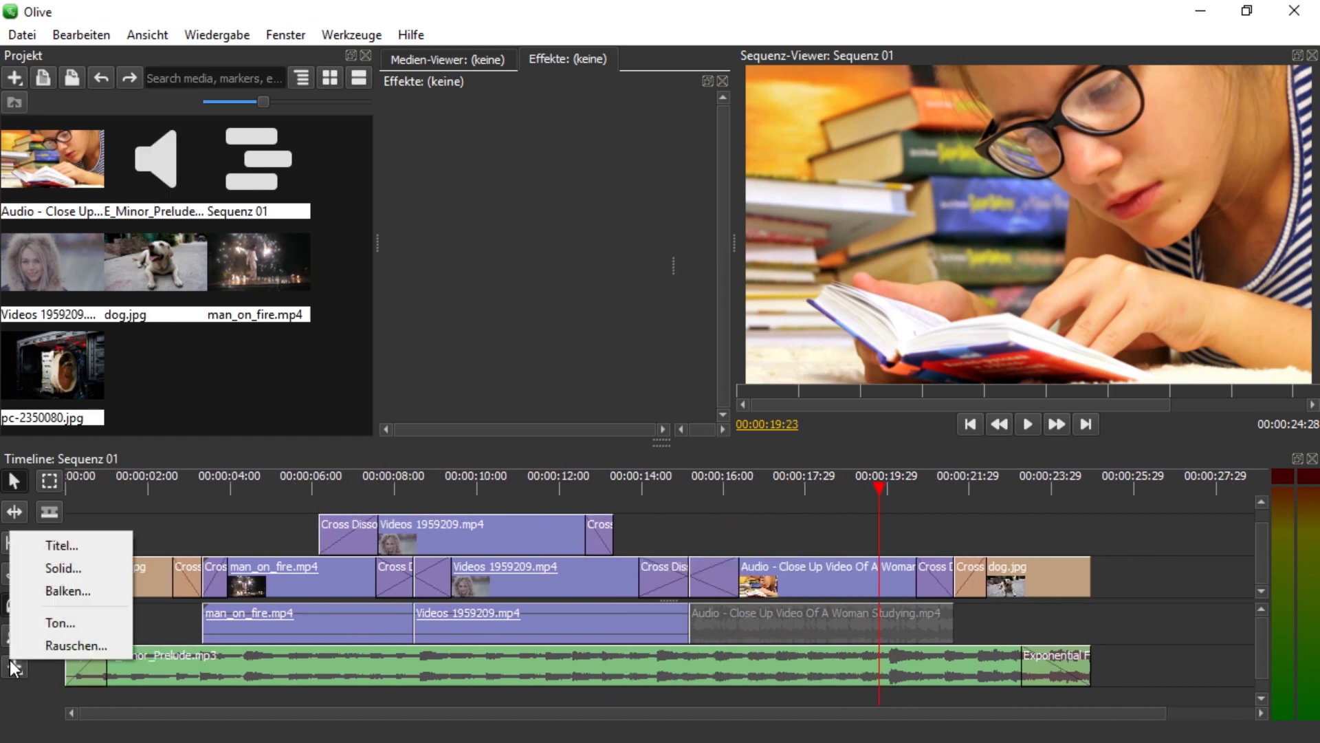
{"action": "left_click", "coordinate": [84, 543]}
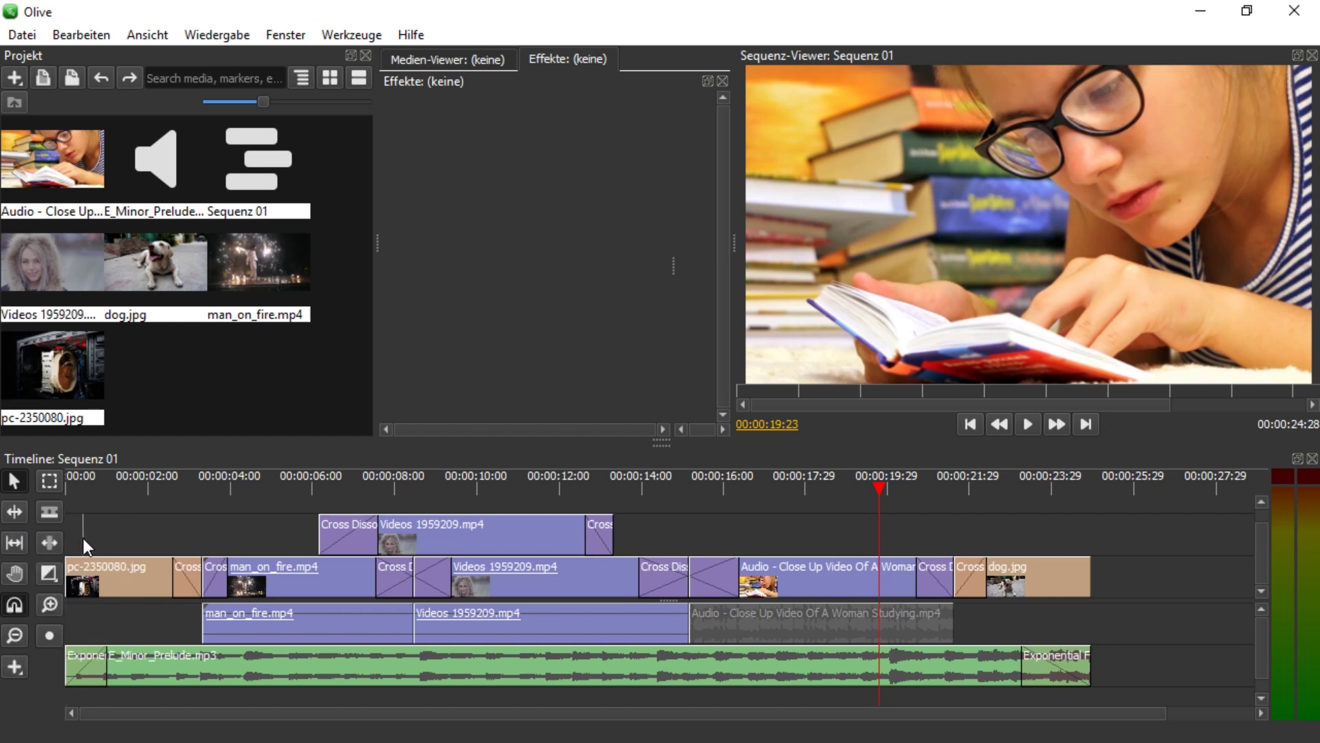
{"action": "mouse_move", "coordinate": [73, 534]}
{"action": "left_mouse_down"}
{"action": "mouse_move", "coordinate": [232, 533]}
{"action": "mouse_move", "coordinate": [207, 545]}
{"action": "left_mouse_up"}
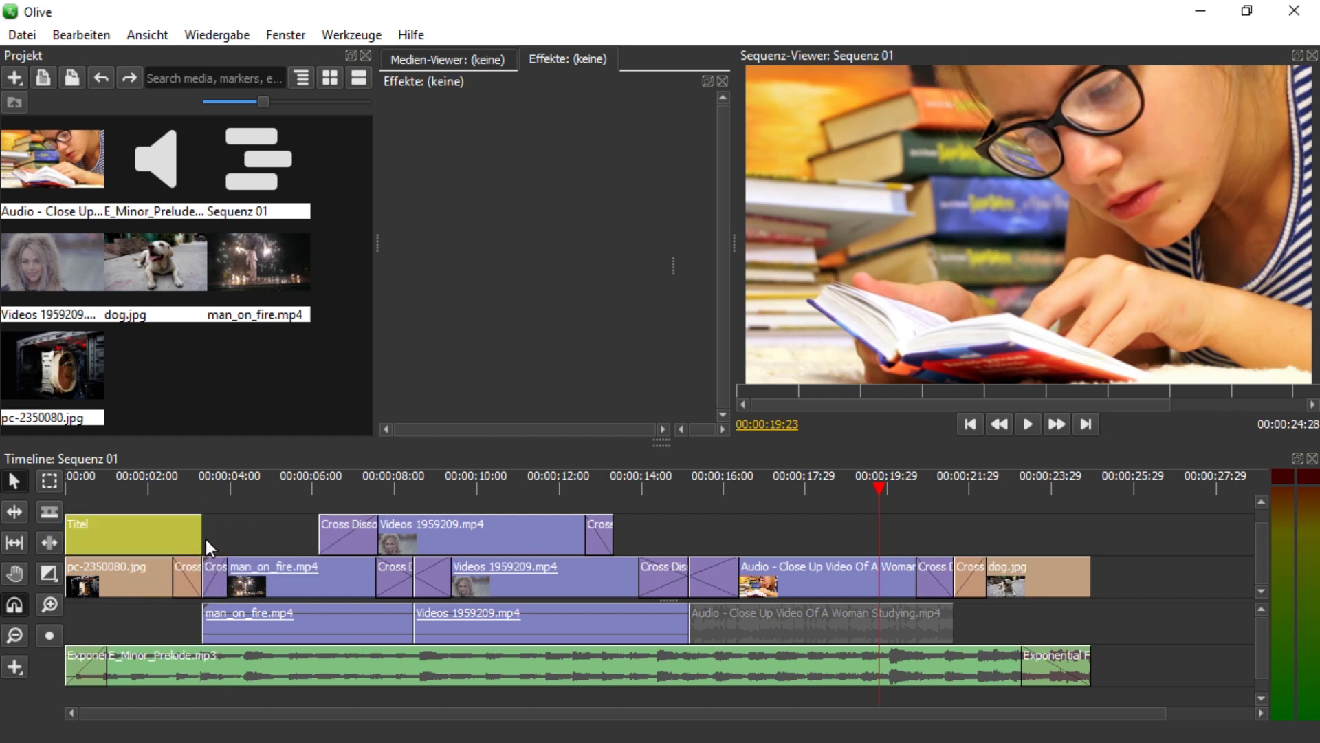
{"action": "left_click", "coordinate": [139, 486]}
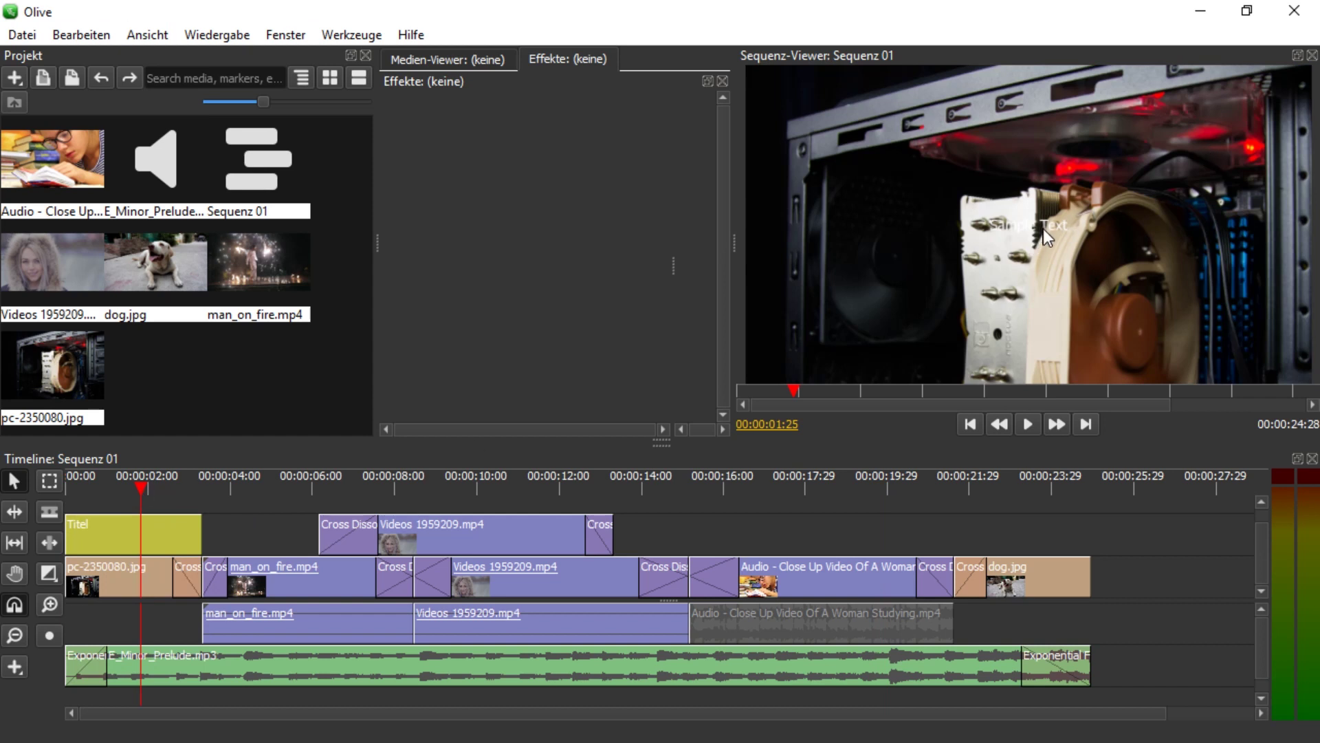
{"action": "left_click", "coordinate": [104, 533]}
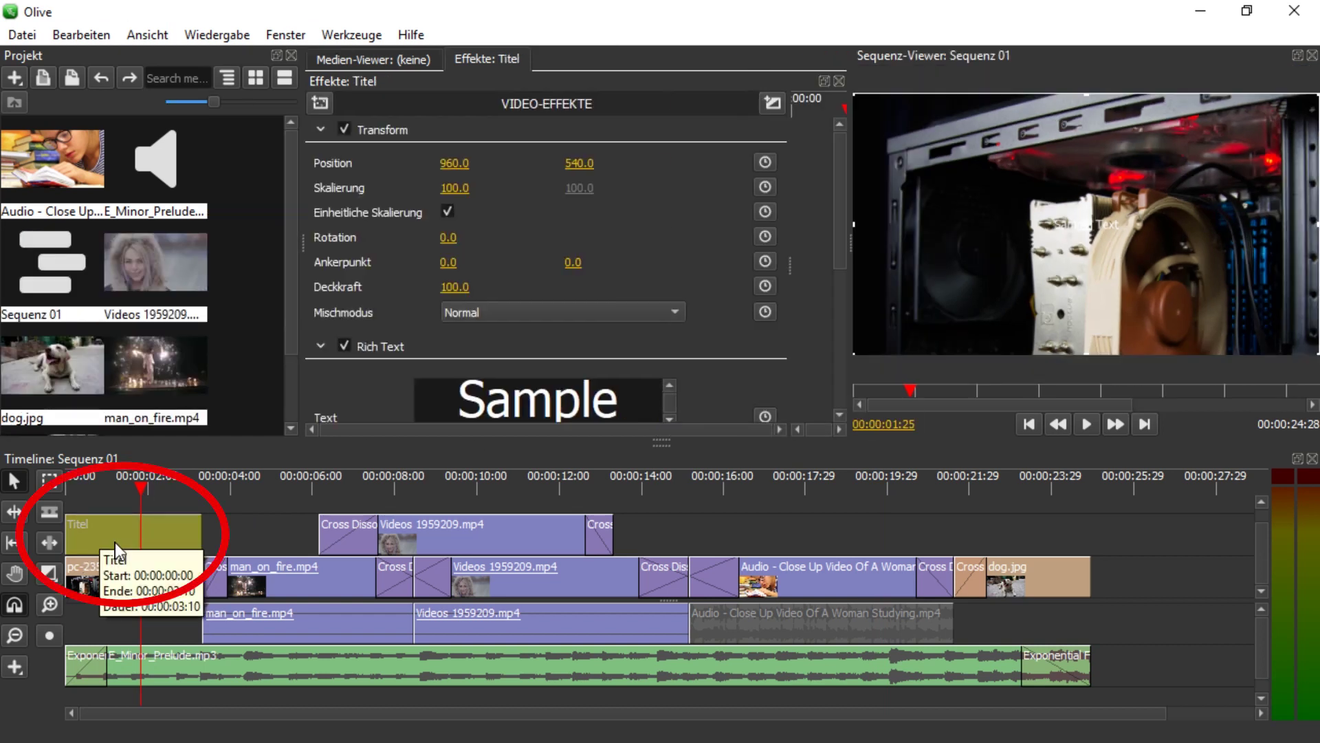
Replace the title's placeholder text with 'APP PRO IS THE BEST'
{"action": "left_click_drag", "start_coordinate": [460, 398], "coordinate": [630, 422]}
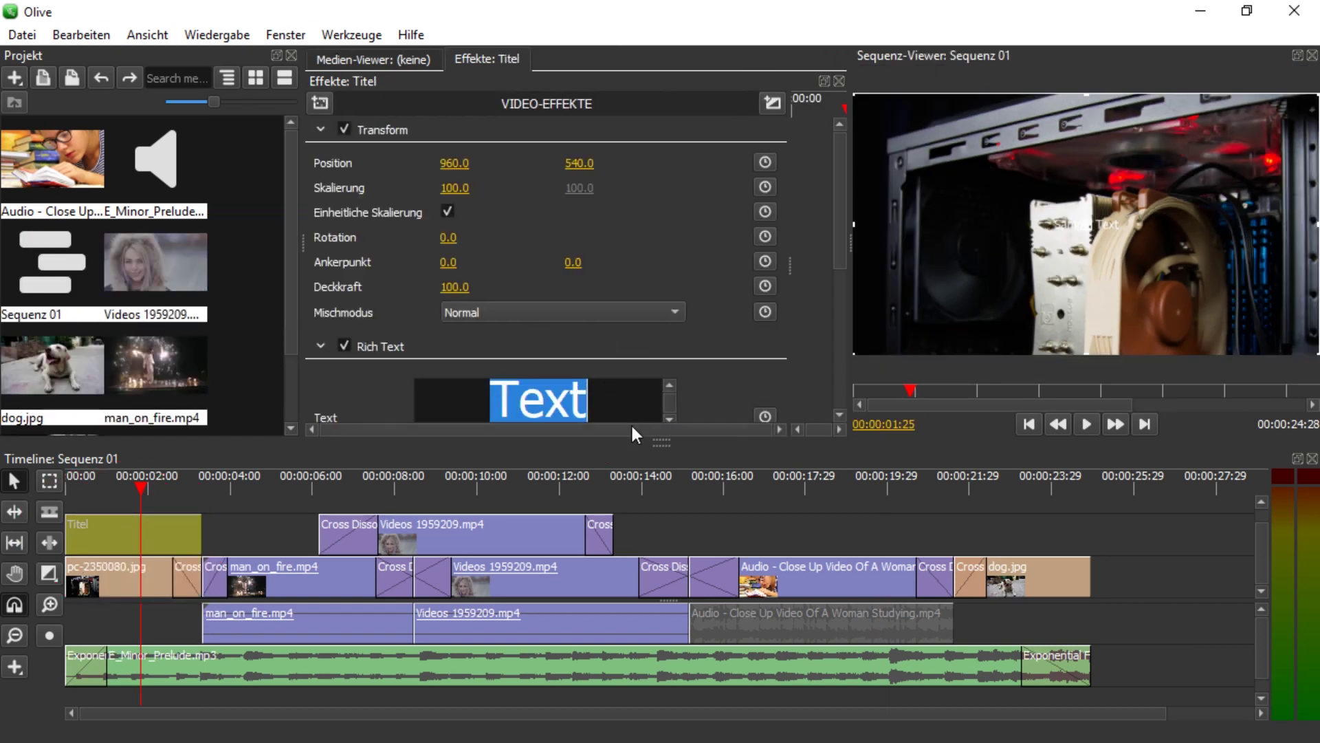
{"action": "left_click", "coordinate": [319, 130]}
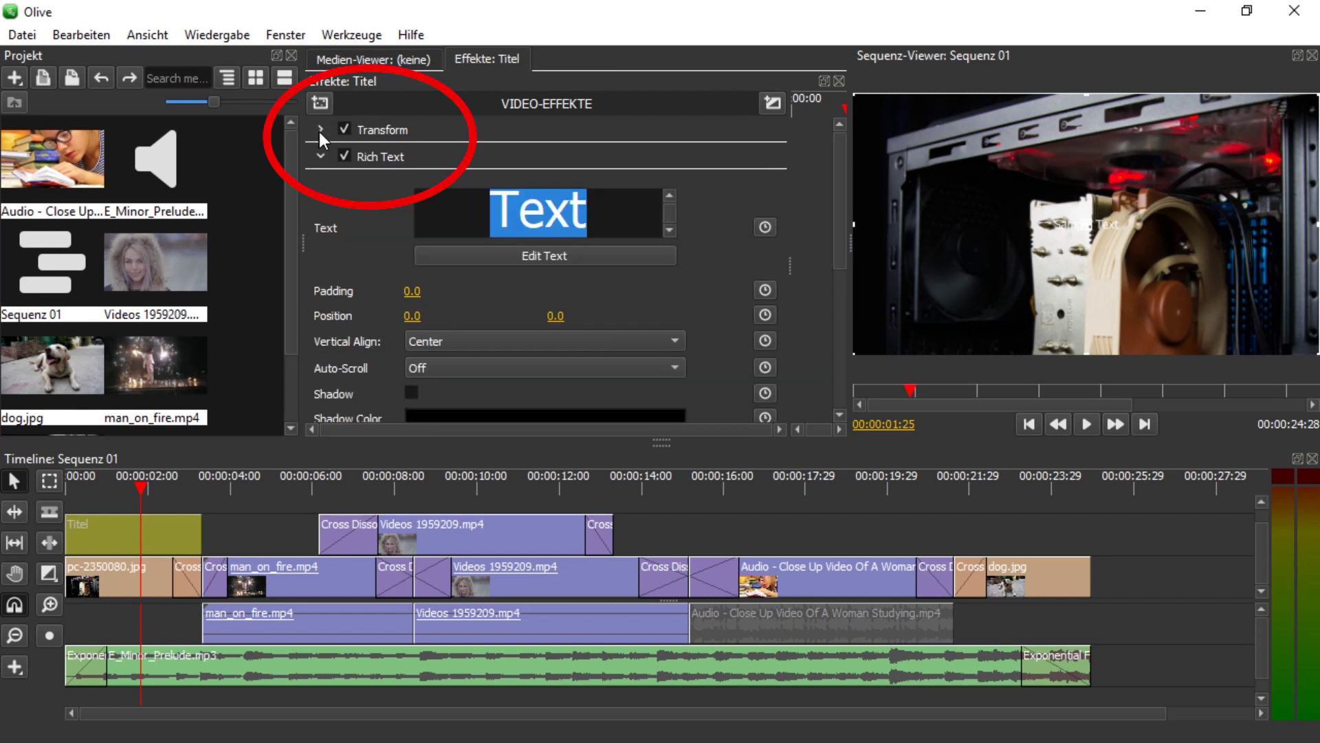
{"action": "left_click", "coordinate": [521, 213]}
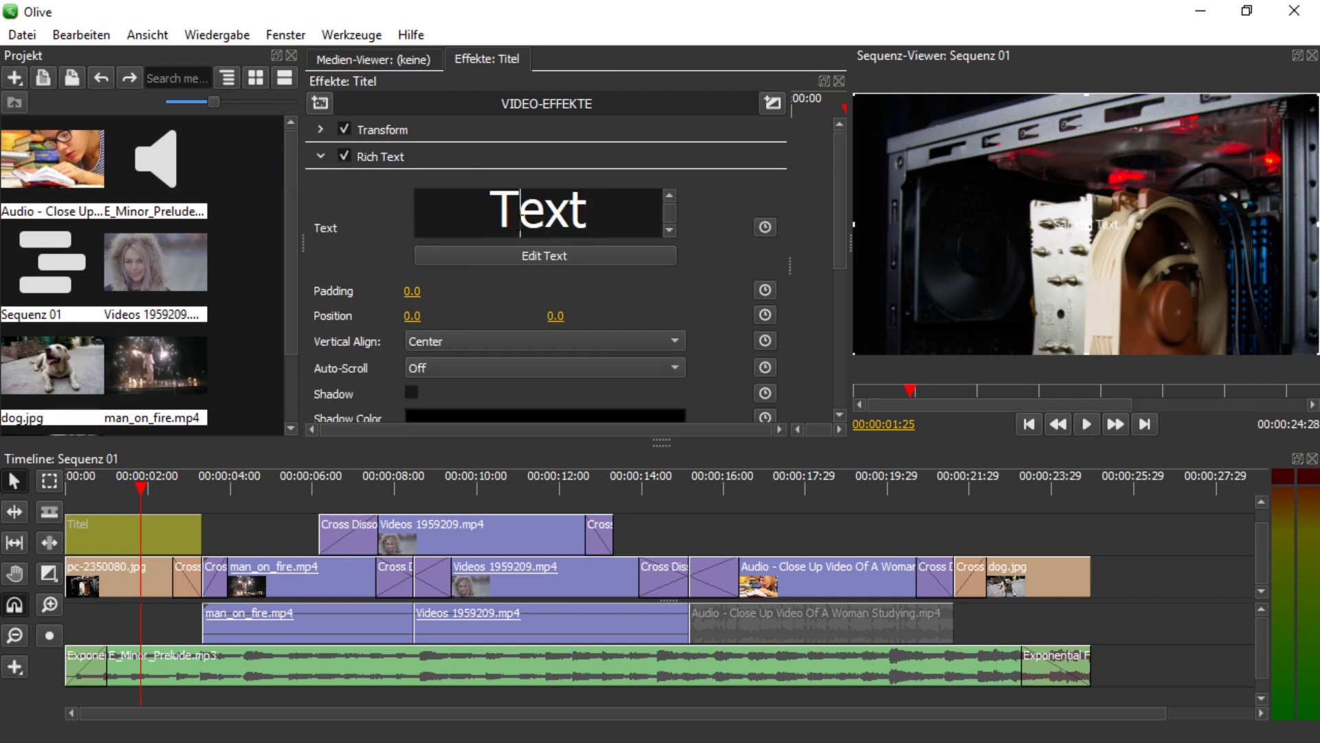
{"action": "double_click", "coordinate": [520, 213]}
{"action": "type", "text": "APP P"}
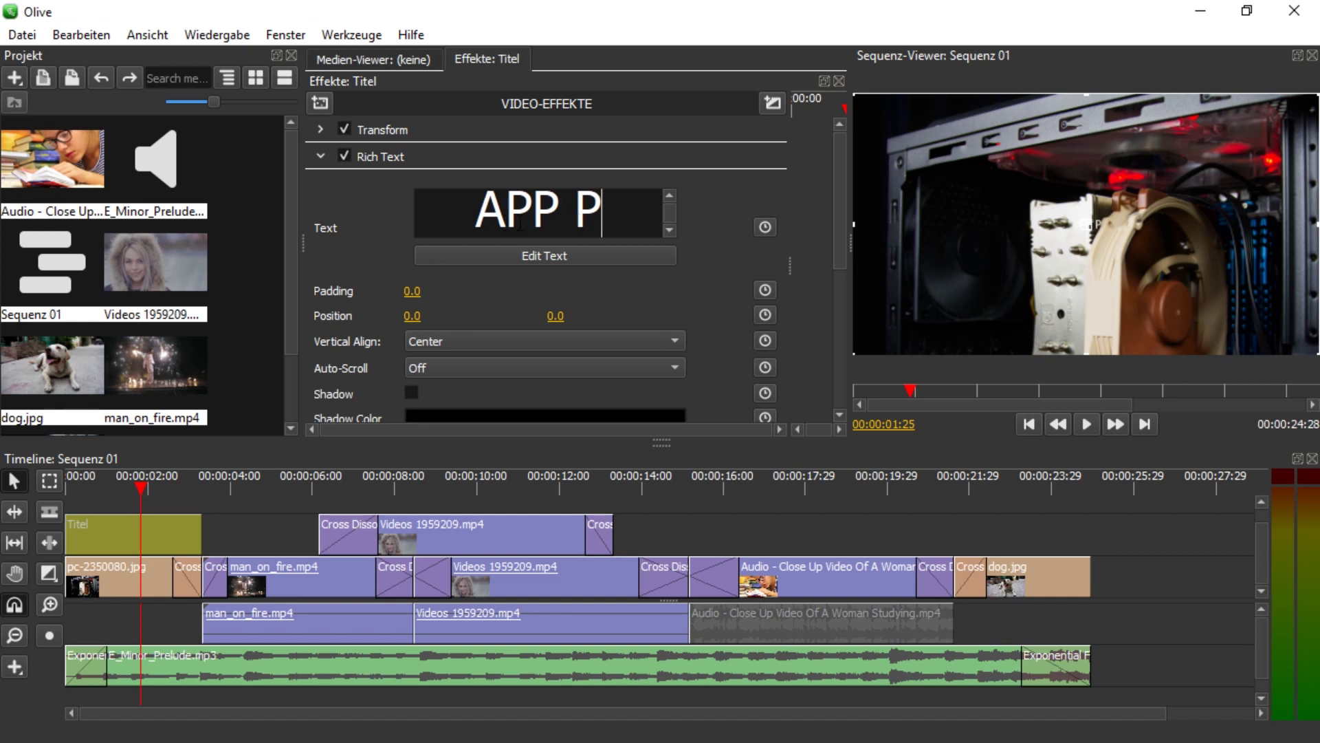
{"action": "type", "text": "RO"}
{"action": "type", "text": " IS THE B"}
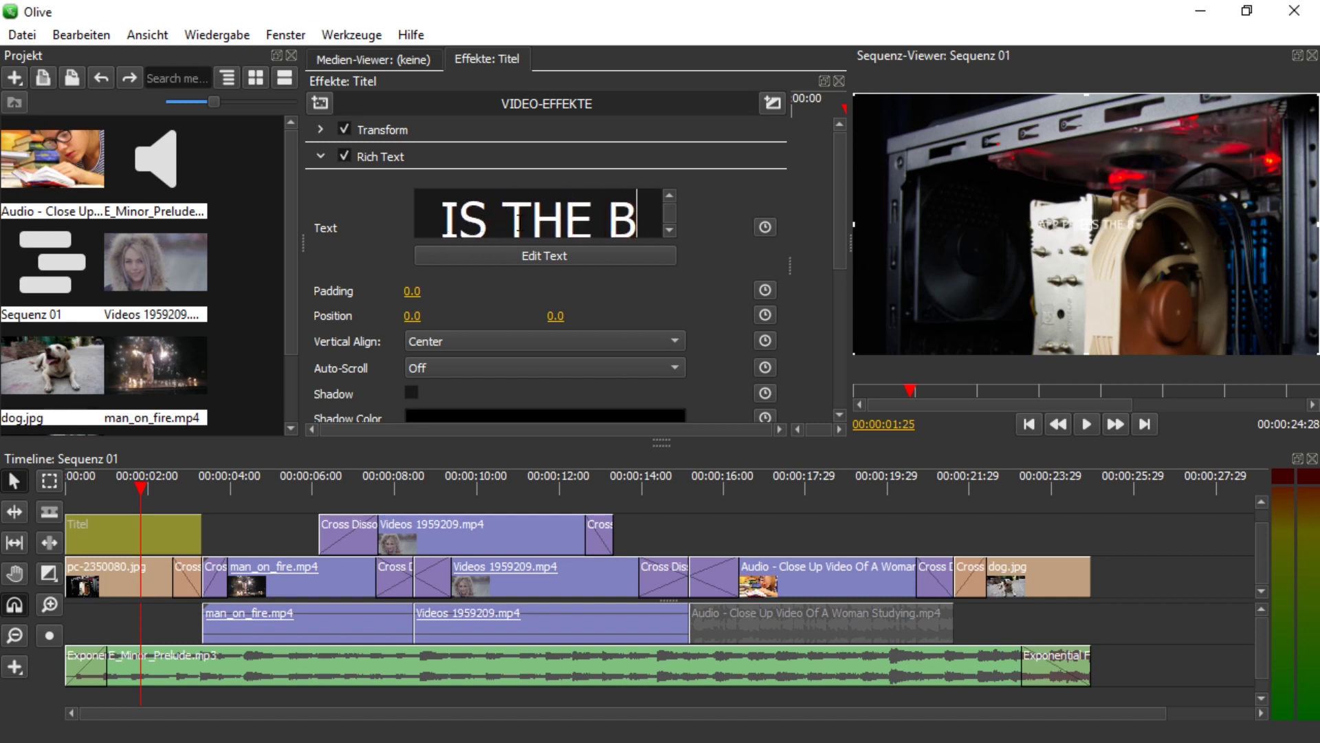
{"action": "type", "text": "EST"}
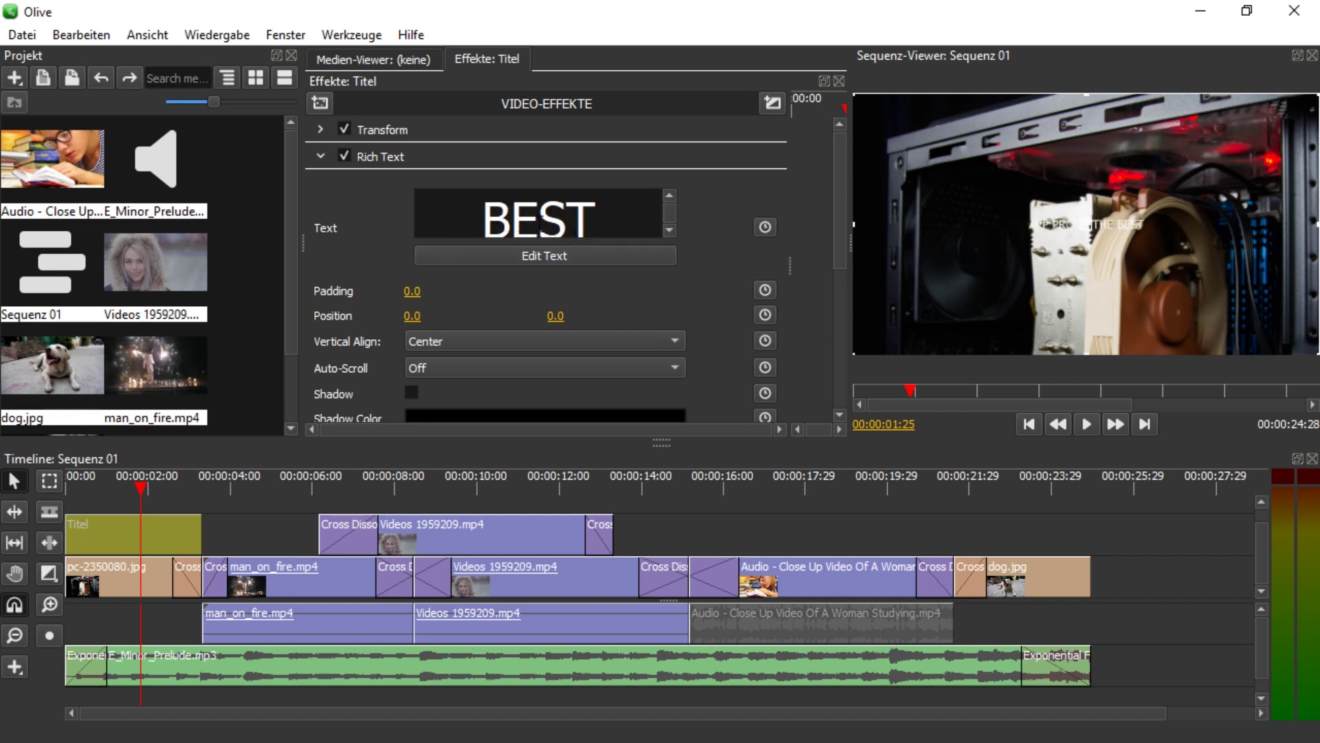
{"action": "left_click", "coordinate": [550, 258]}
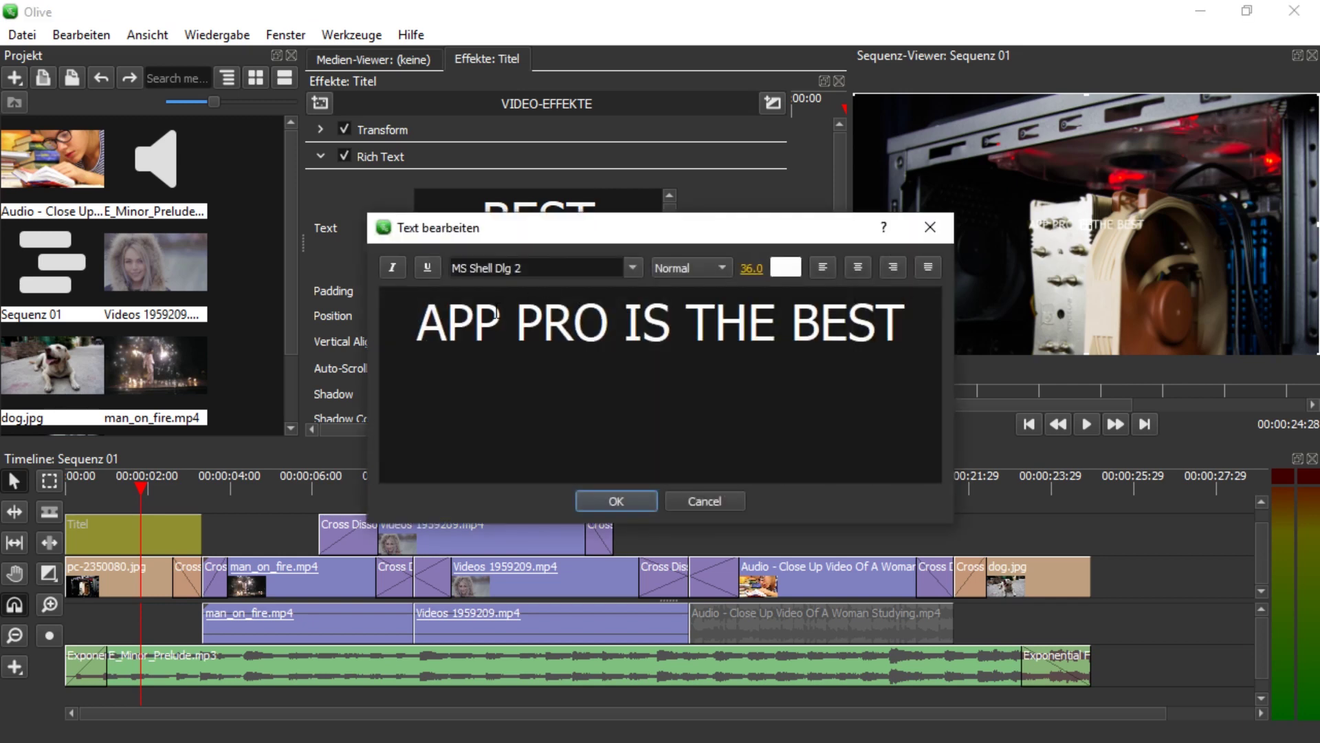
Set the title text size to 120
{"action": "left_click_drag", "start_coordinate": [419, 323], "coordinate": [904, 338]}
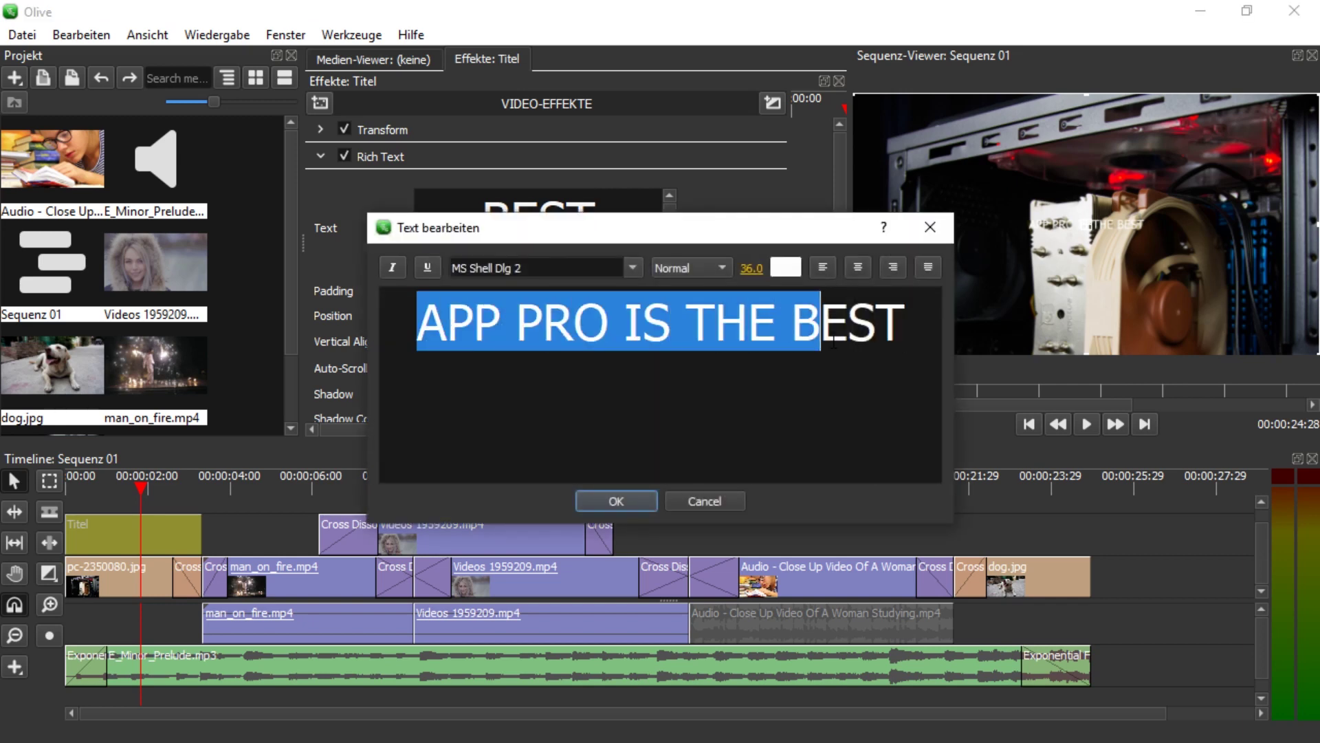
{"action": "left_click", "coordinate": [751, 268]}
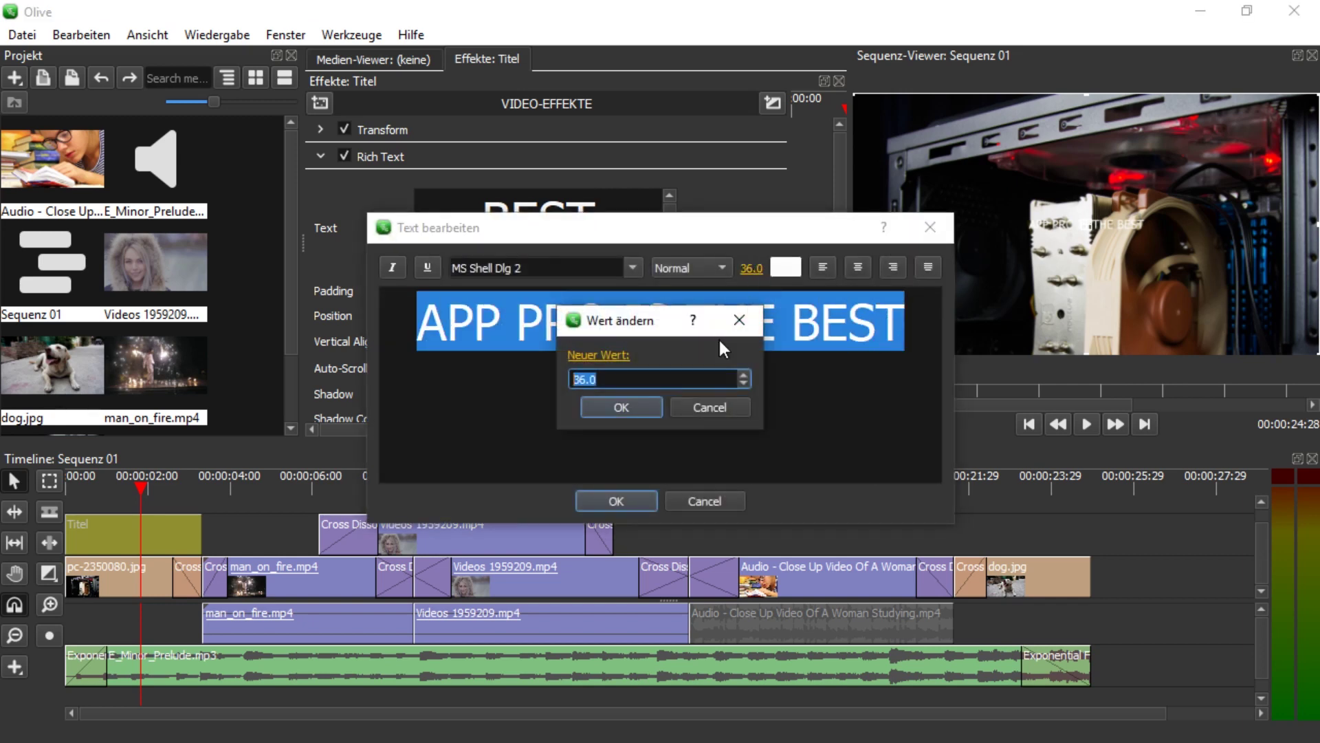
{"action": "type", "text": "120"}
{"action": "key", "text": "Return"}
{"action": "left_click", "coordinate": [614, 501]}
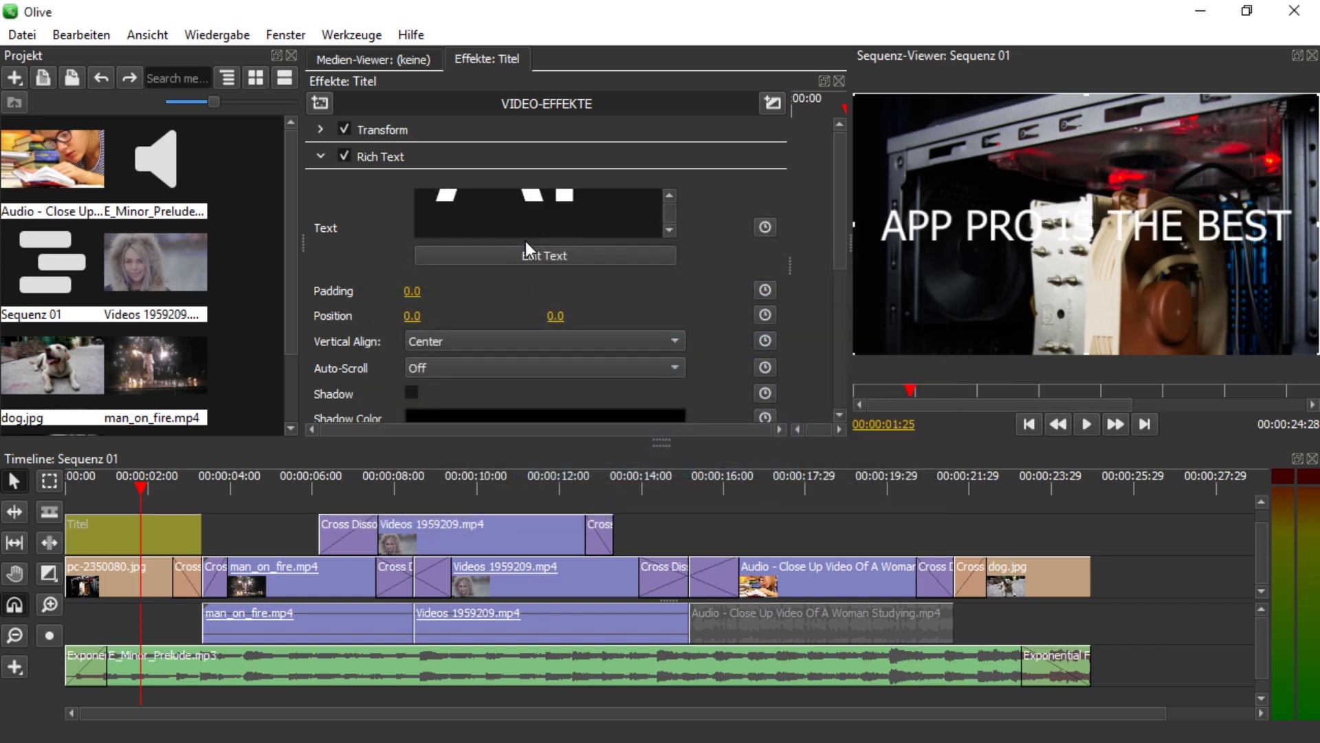
Break the title onto two lines after 'PRO'
{"action": "left_click", "coordinate": [521, 261]}
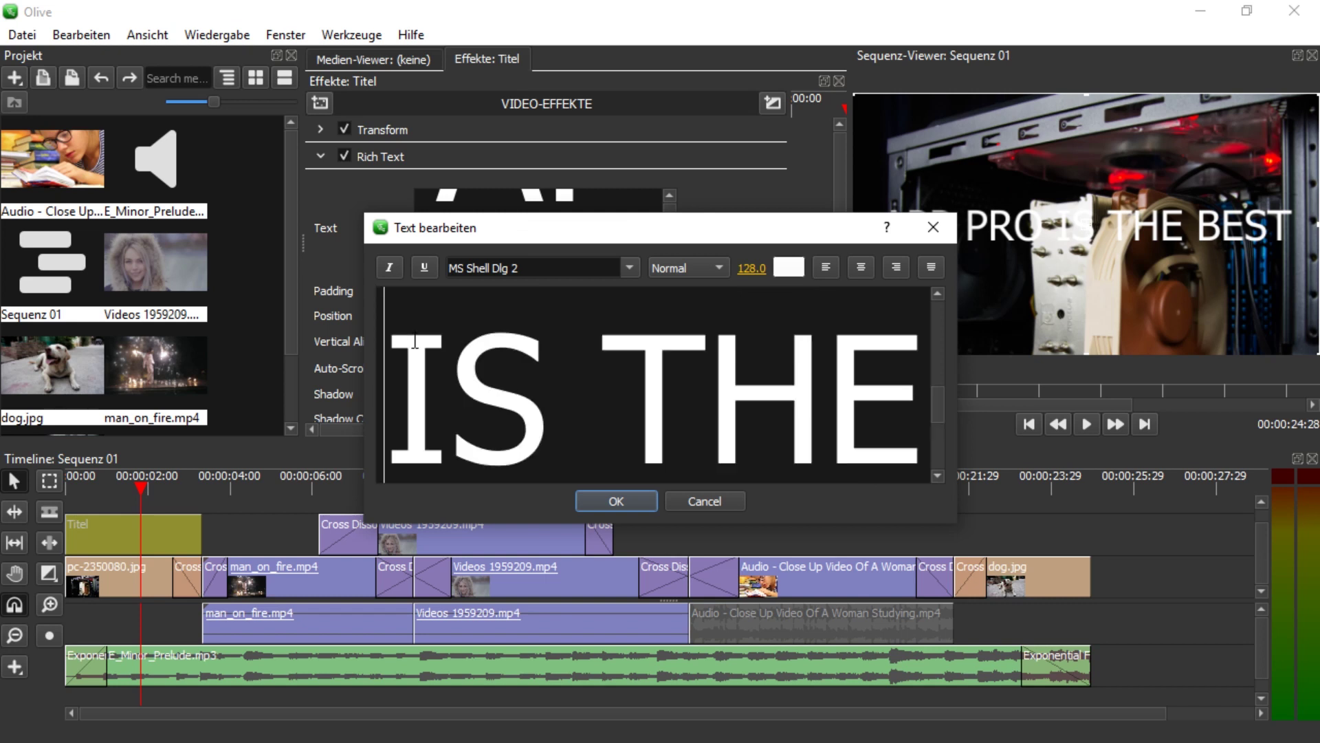
{"action": "key", "text": "BackSpace"}
{"action": "key", "text": "Return"}
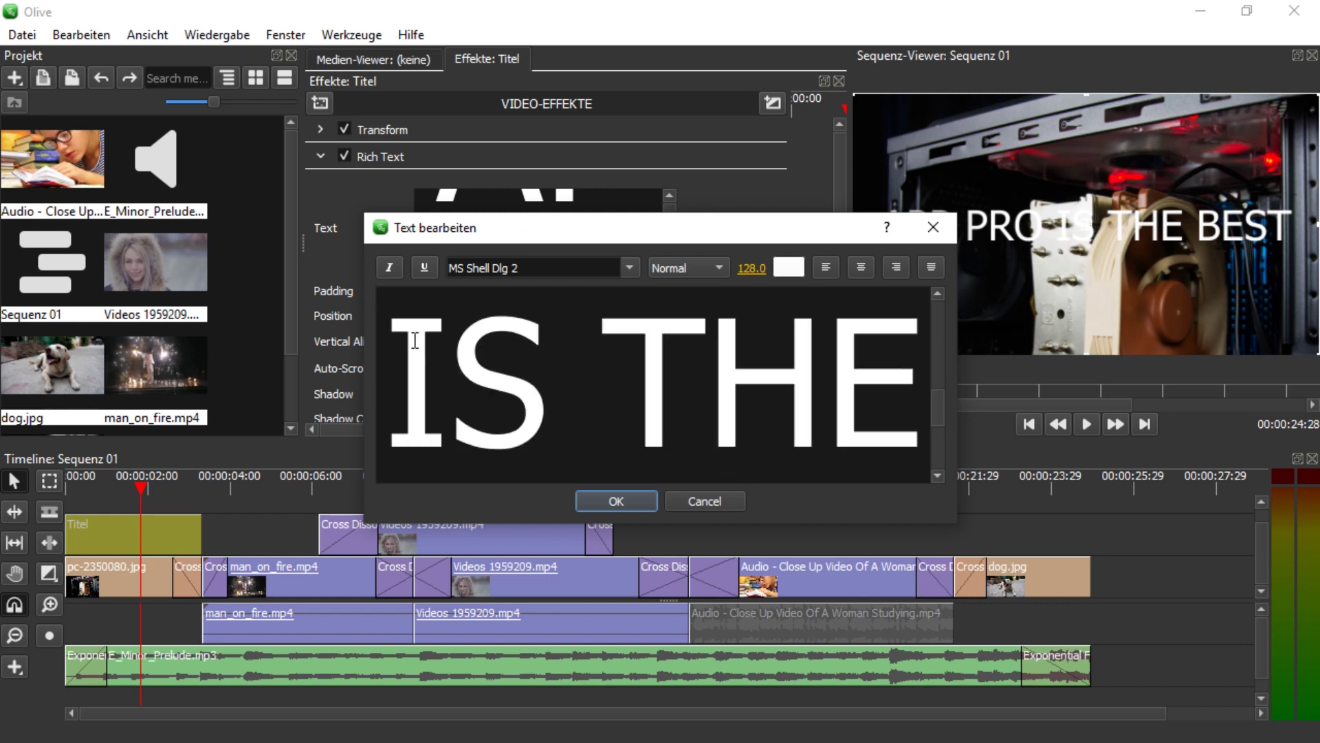
{"action": "left_click", "coordinate": [608, 501]}
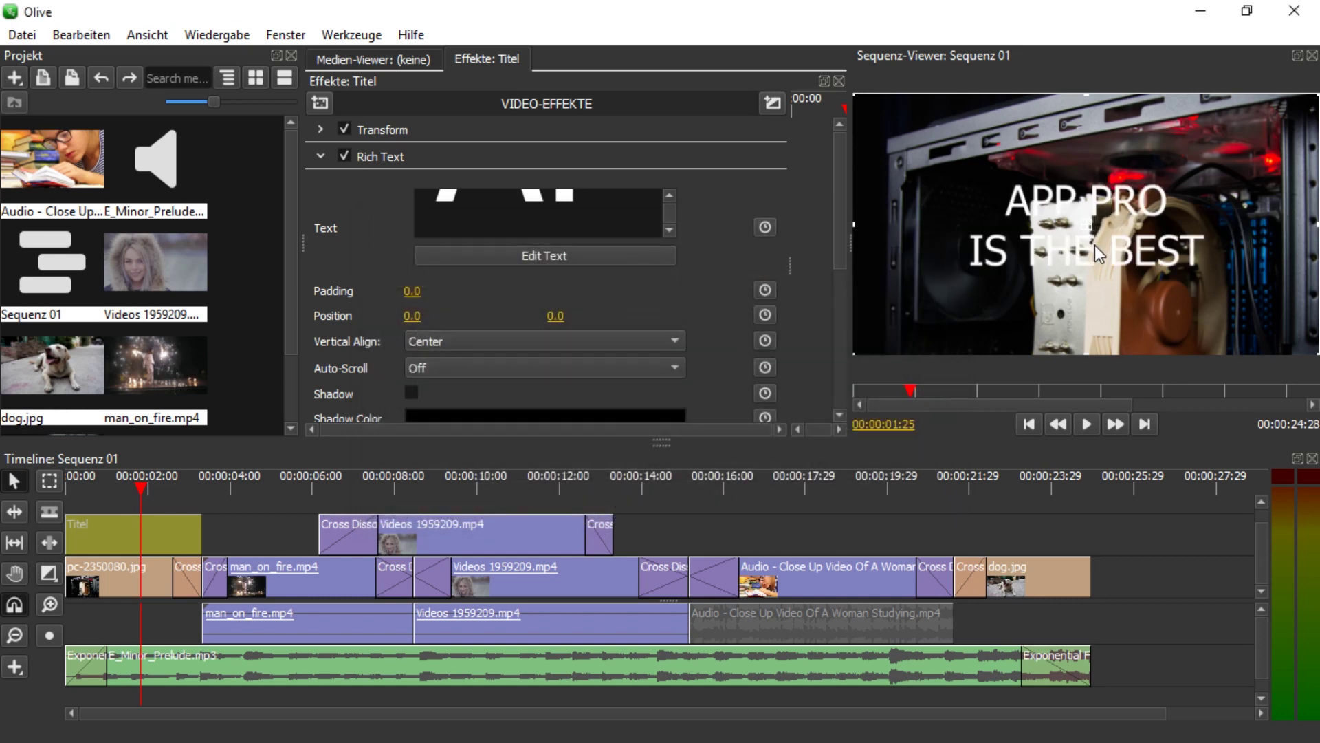
Change the whole title's font to Bowlby One
{"action": "left_click", "coordinate": [521, 255]}
{"action": "key", "text": "ctrl+a"}
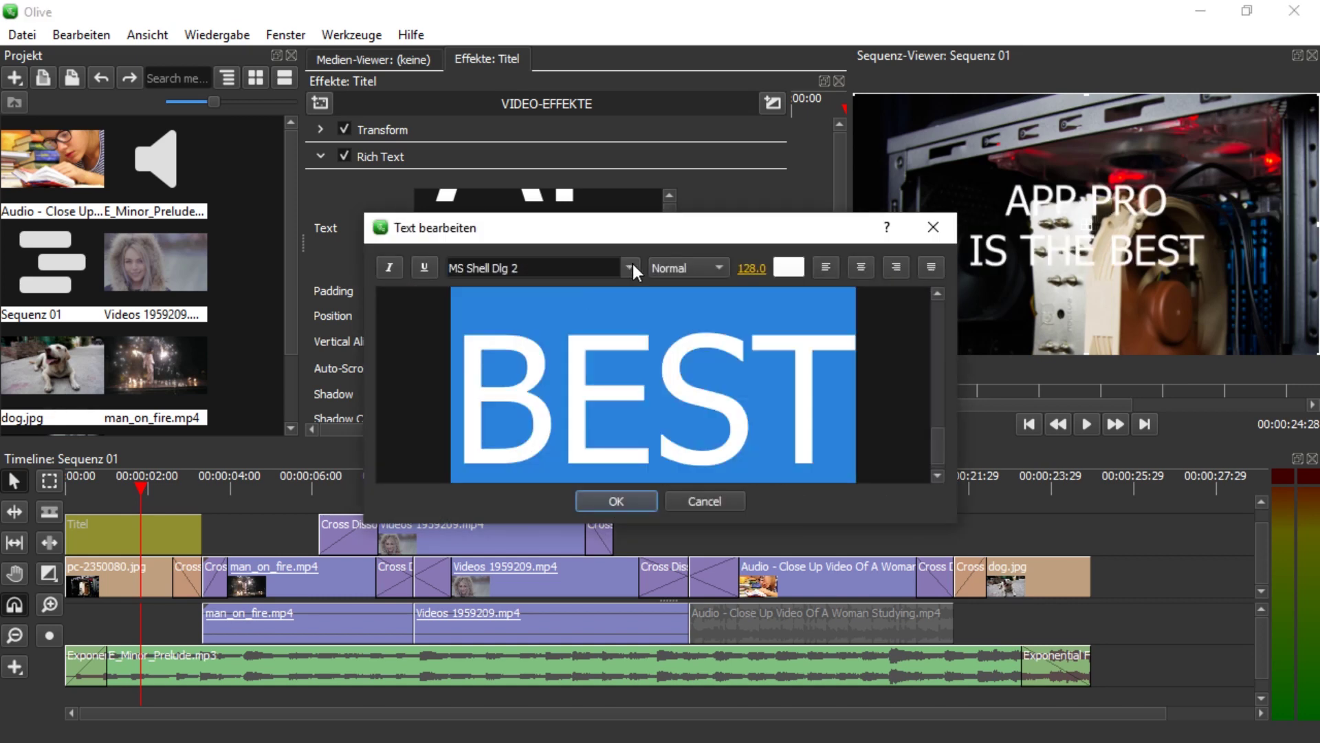
{"action": "left_click", "coordinate": [631, 268]}
{"action": "double_click", "coordinate": [543, 268]}
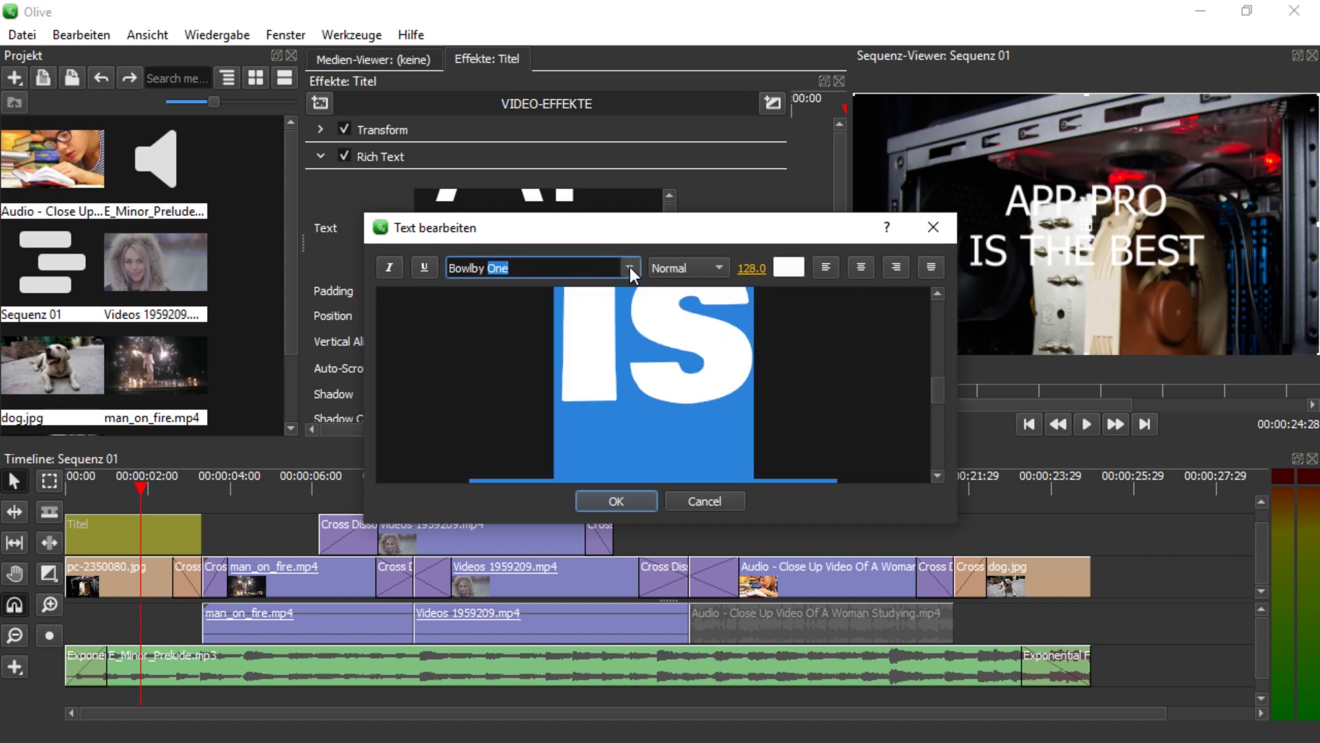
{"action": "left_click", "coordinate": [616, 501]}
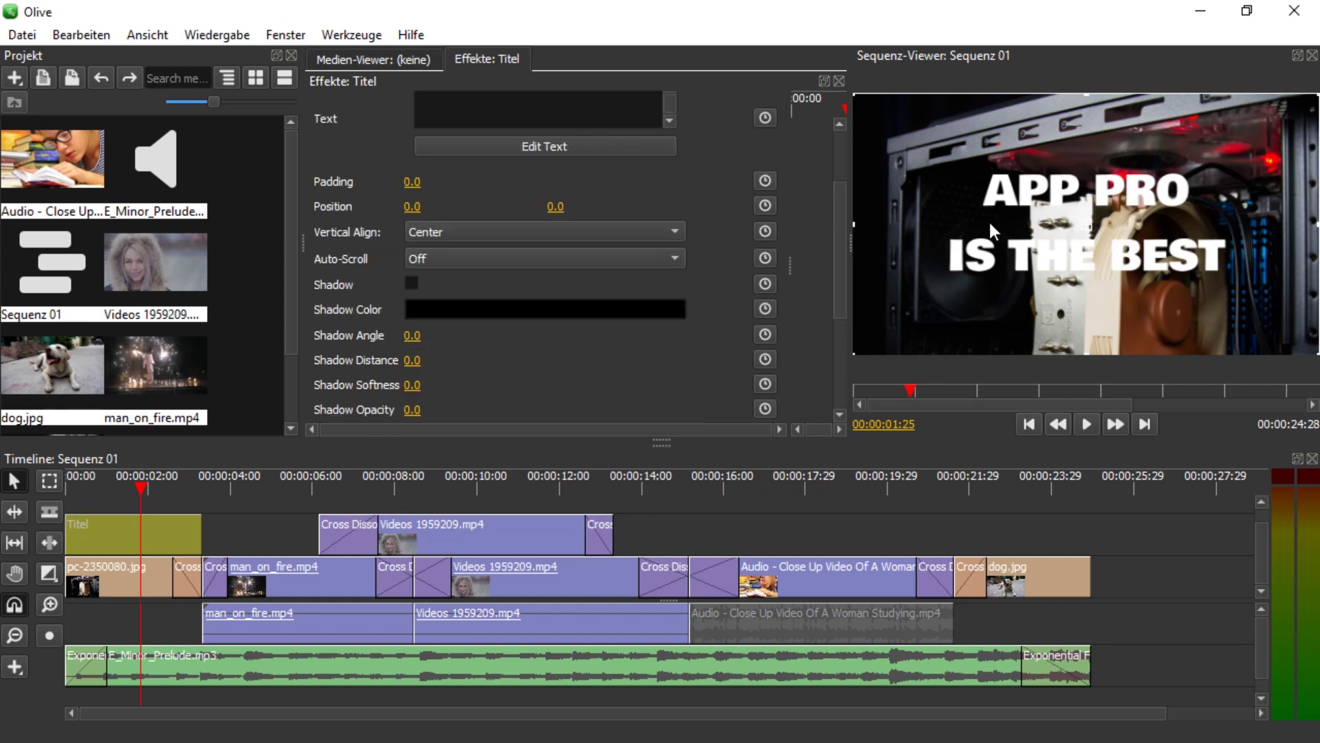
Enable the title's shadow with angle 45 and distance 10, then play it back
{"action": "left_click", "coordinate": [405, 335]}
{"action": "type", "text": "45"}
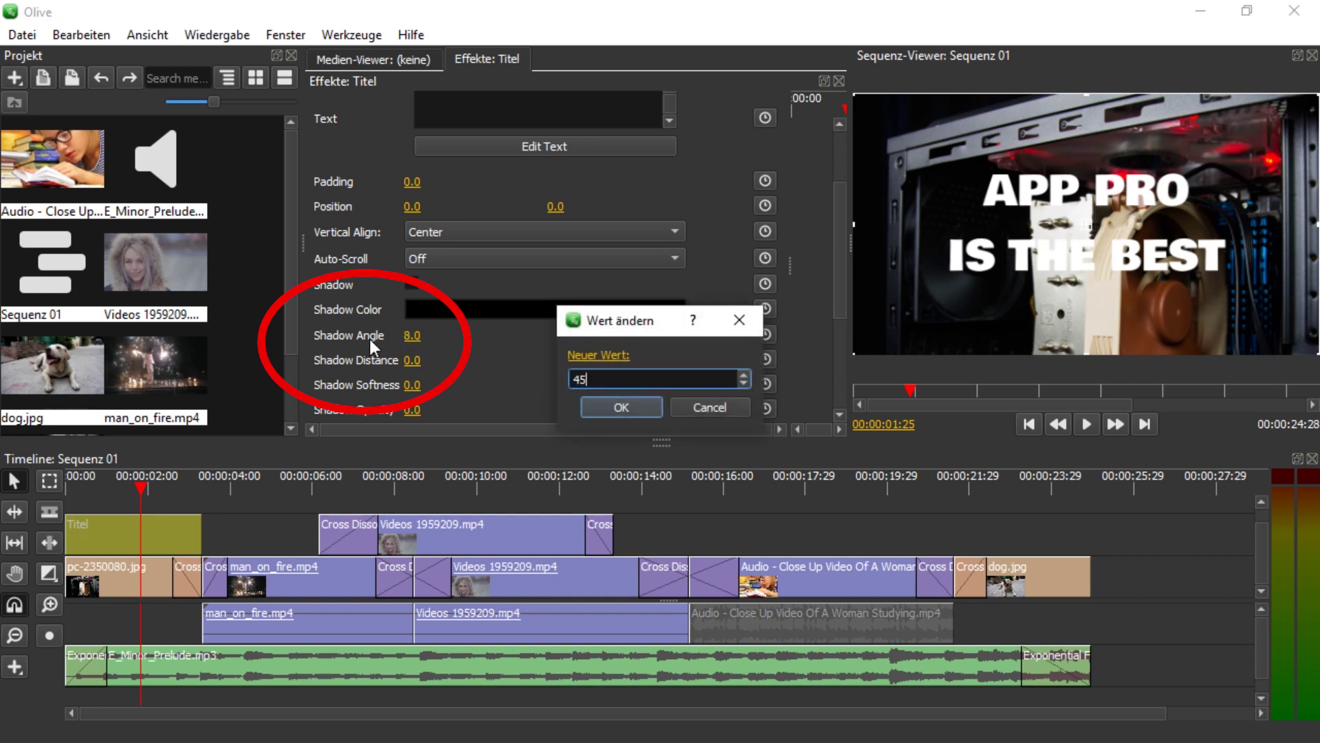
{"action": "key", "text": "Return"}
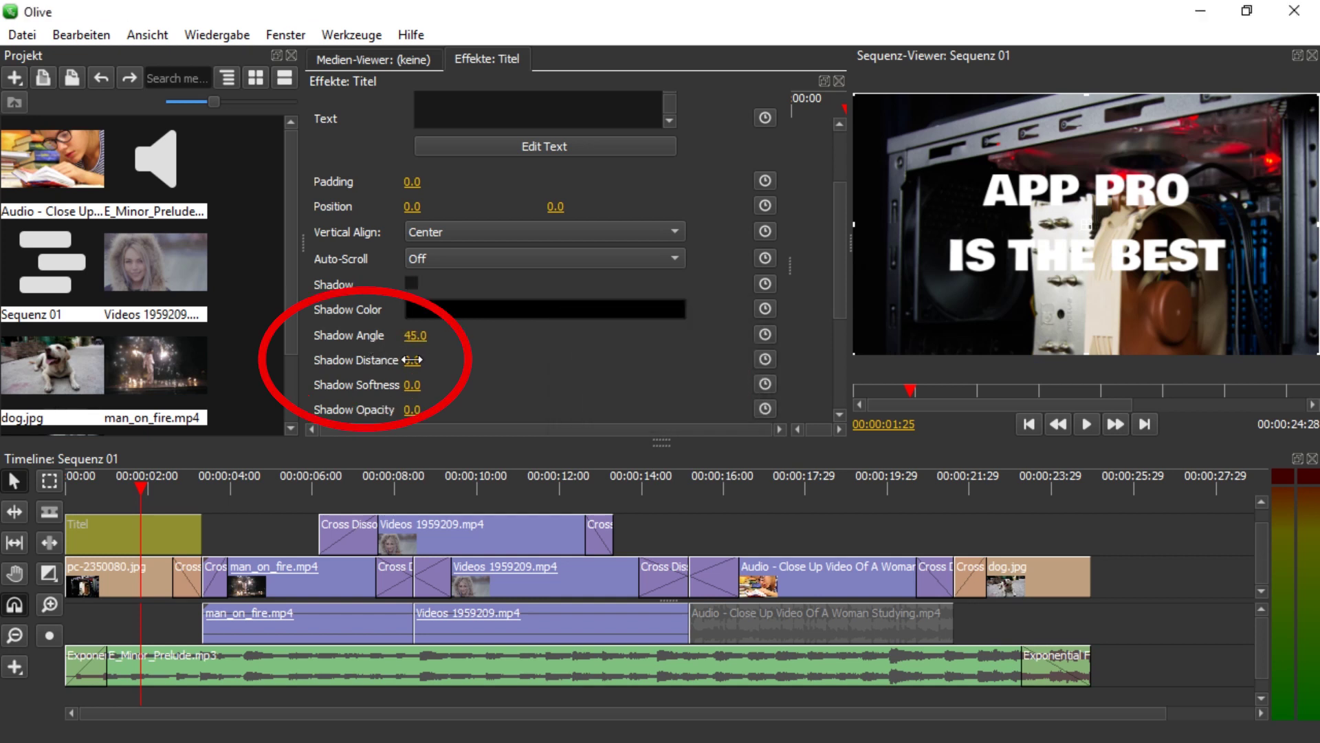
{"action": "left_click_drag", "start_coordinate": [413, 359], "coordinate": [427, 360]}
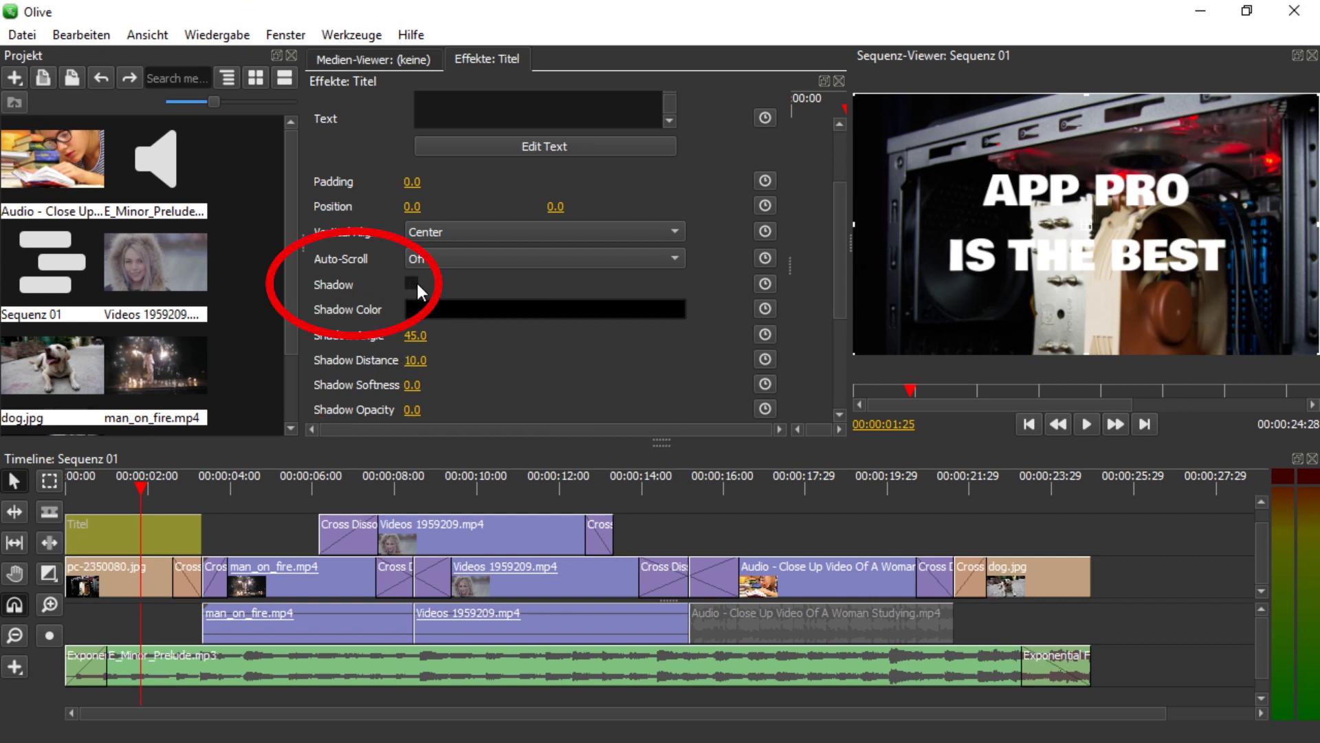
{"action": "left_click", "coordinate": [412, 283]}
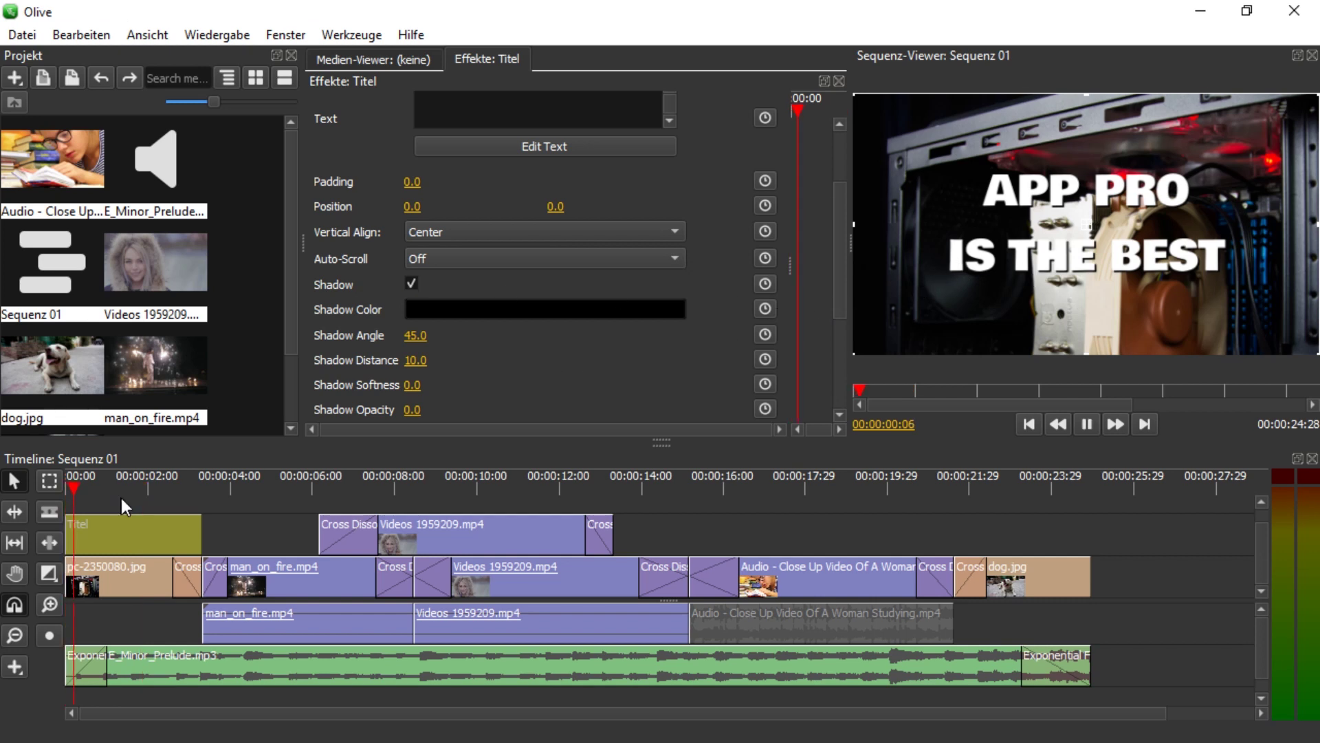
{"action": "key", "text": "space"}
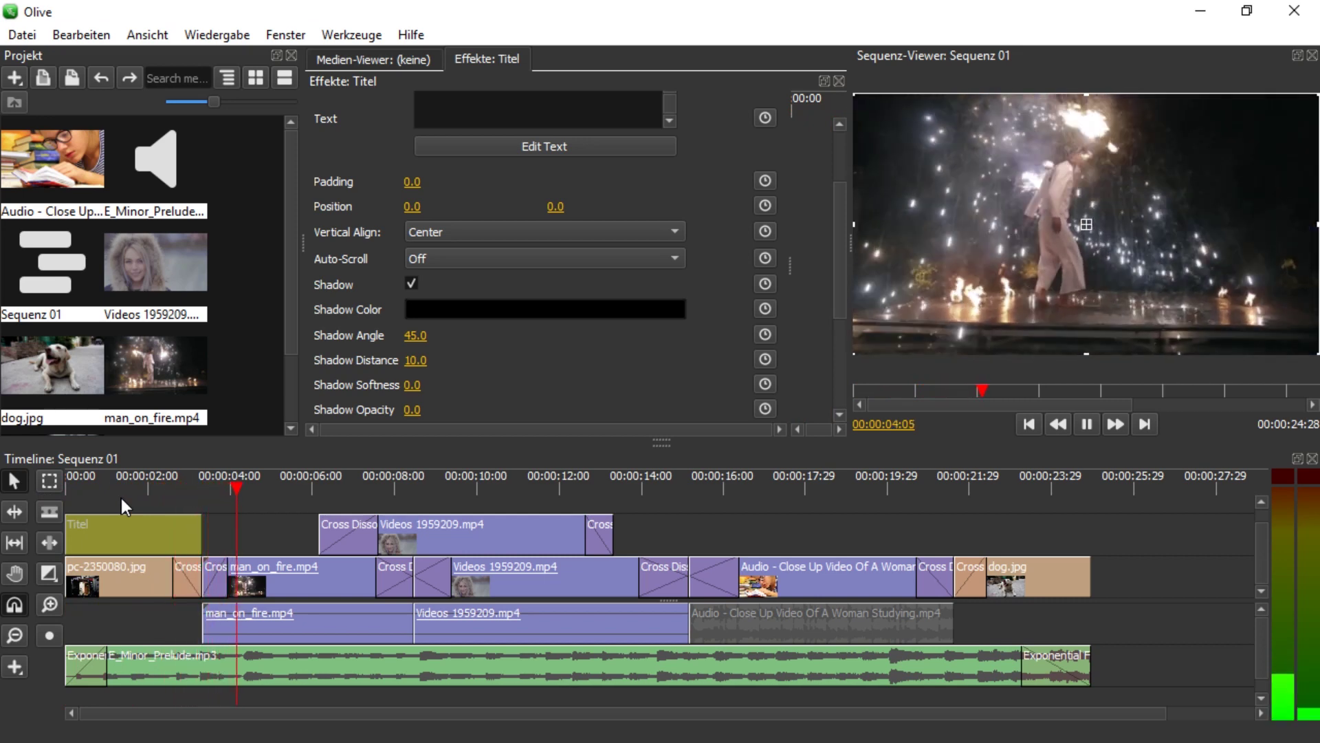
{"action": "left_click_drag", "start_coordinate": [180, 491], "coordinate": [22, 493]}
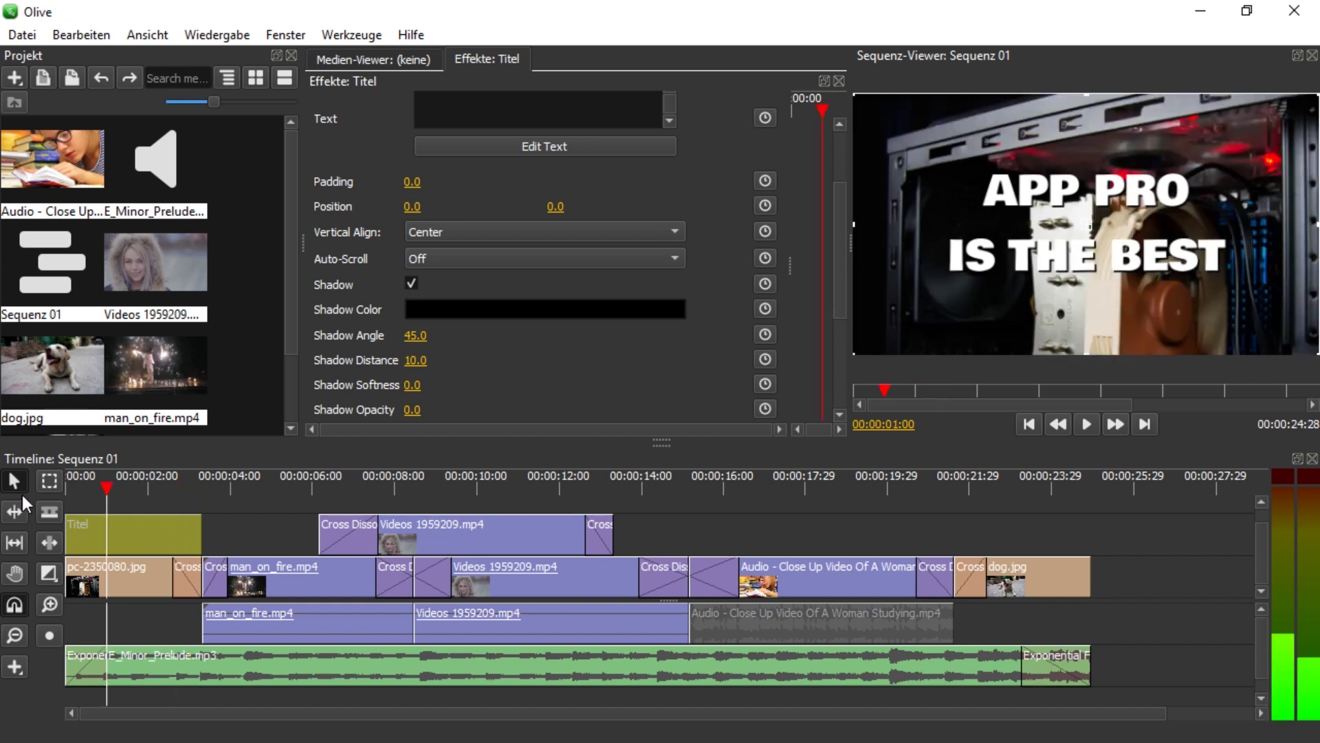
Move the title off-screen left to X -1808 and set a position keyframe
{"action": "left_click", "coordinate": [97, 521]}
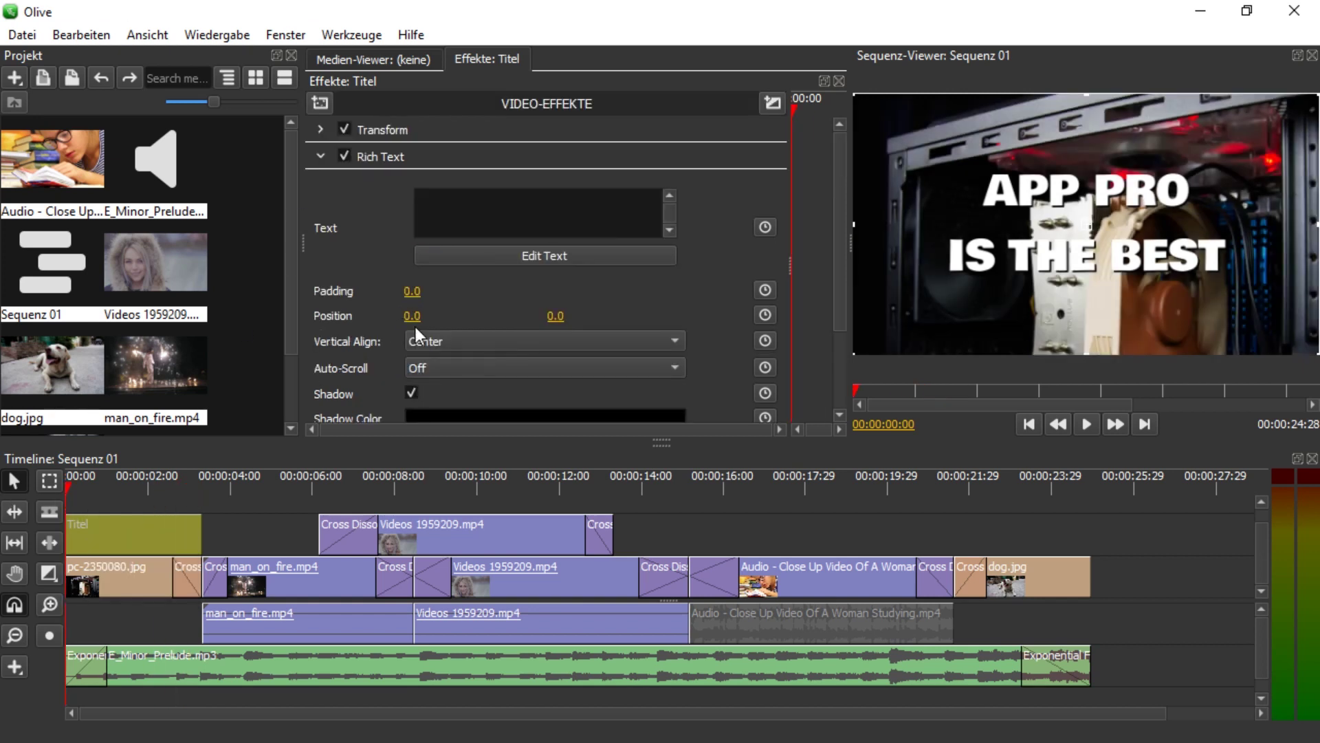
{"action": "left_click_drag", "start_coordinate": [416, 317], "coordinate": [275, 317]}
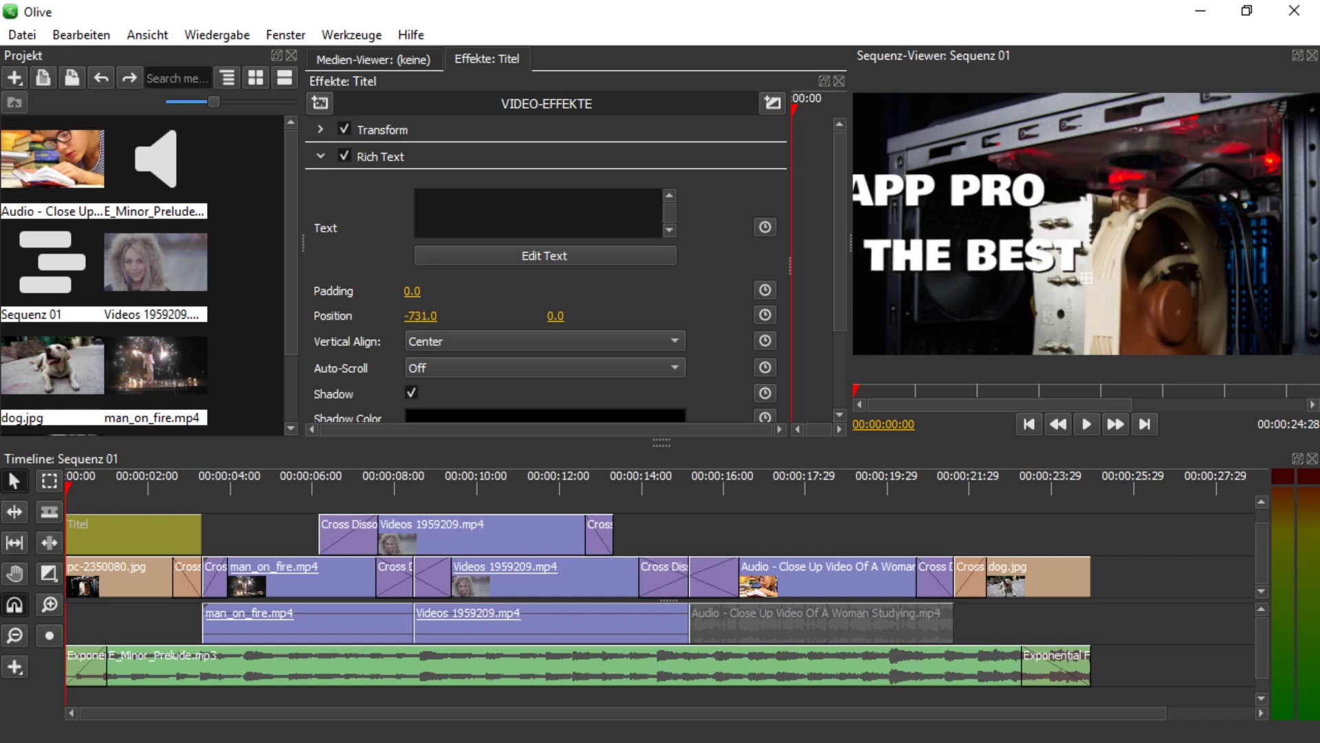
{"action": "left_click_drag", "start_coordinate": [416, 316], "coordinate": [432, 316]}
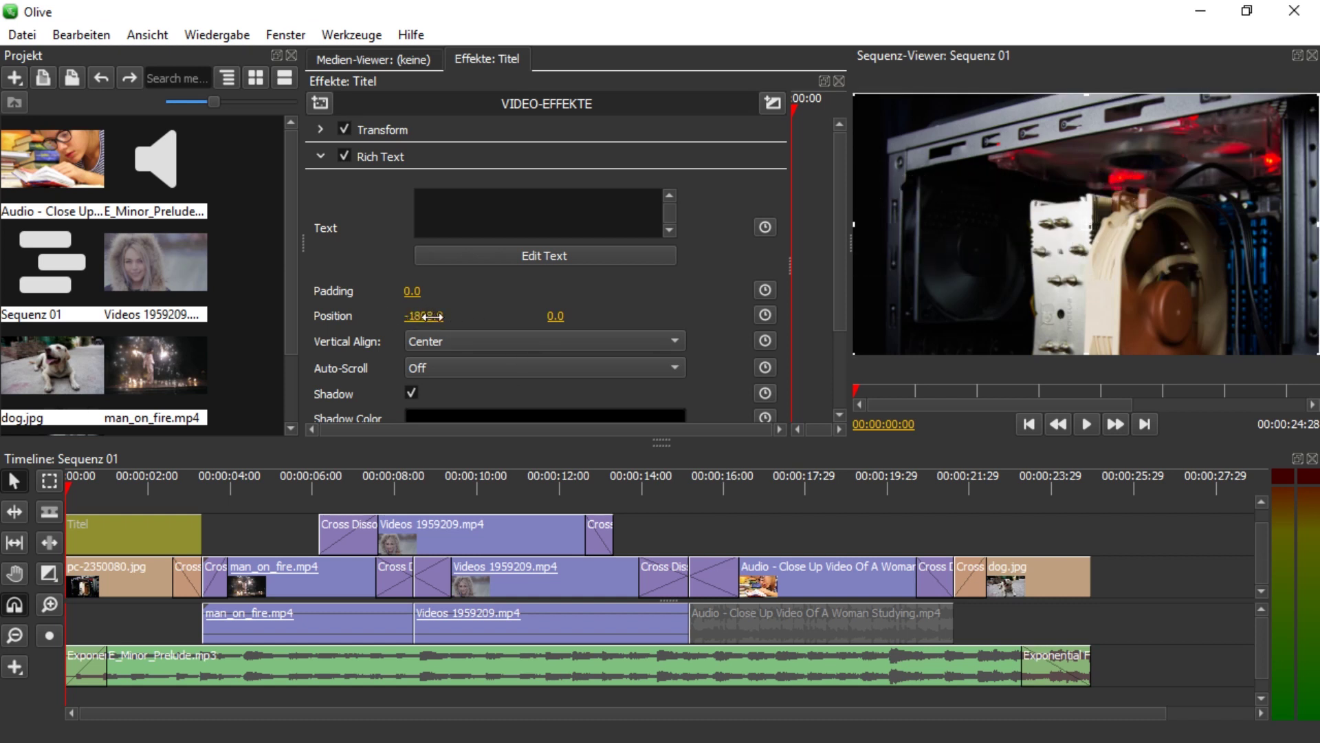
{"action": "left_click", "coordinate": [765, 315]}
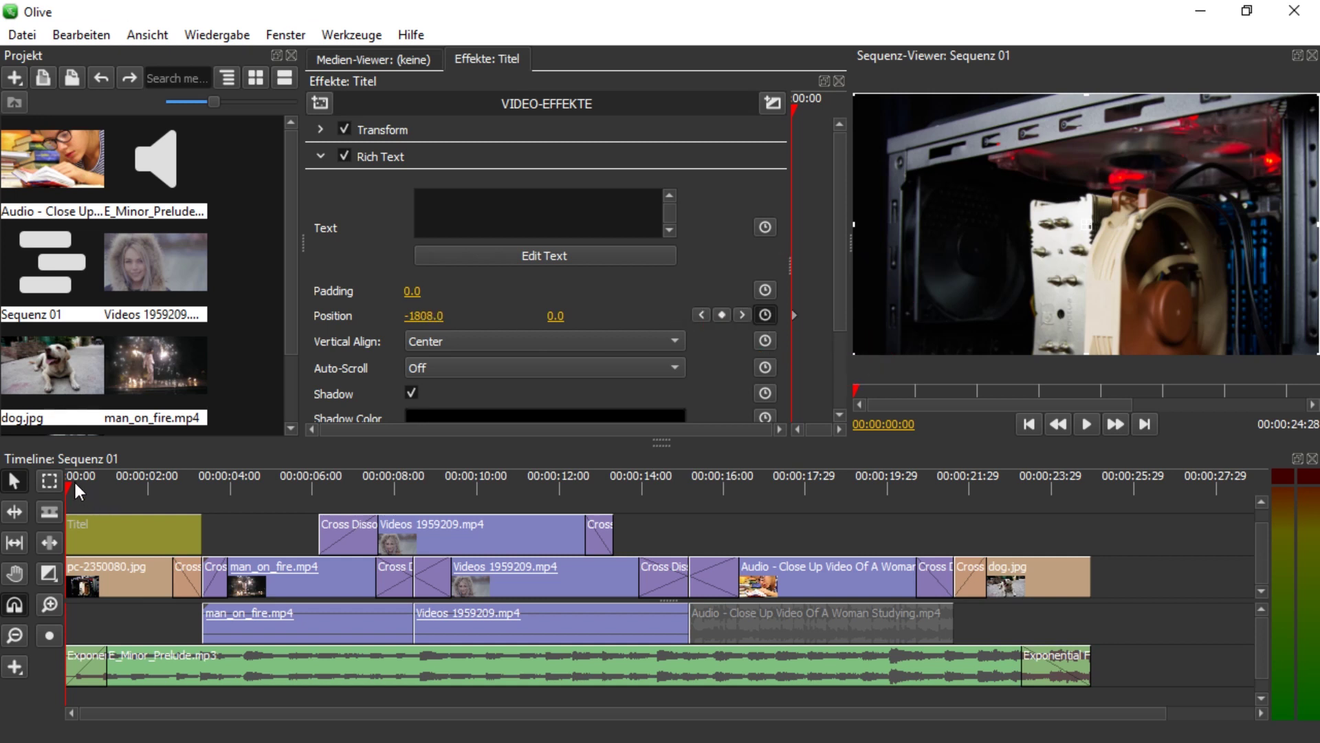
At 00:00:00:10 set Position X to 0 and play back the slide-in
{"action": "left_click_drag", "start_coordinate": [72, 476], "coordinate": [77, 473]}
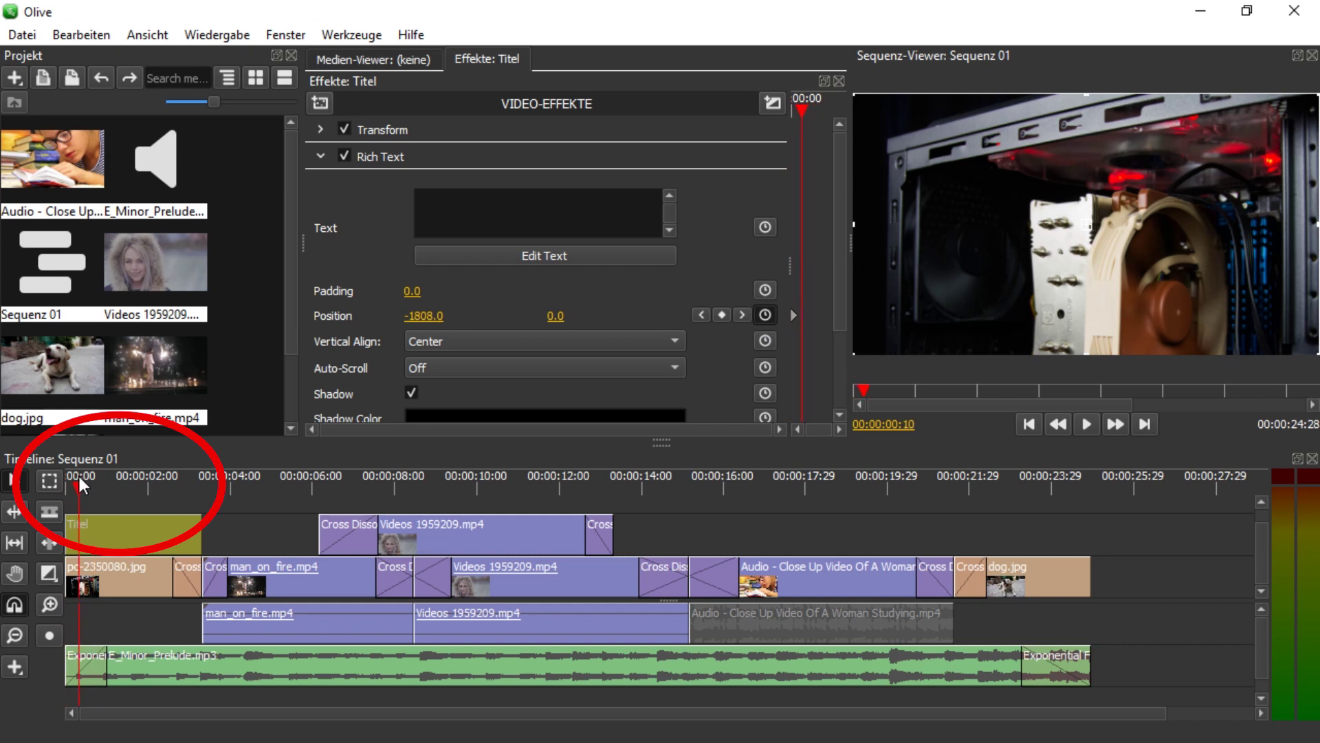
{"action": "left_click", "coordinate": [426, 315]}
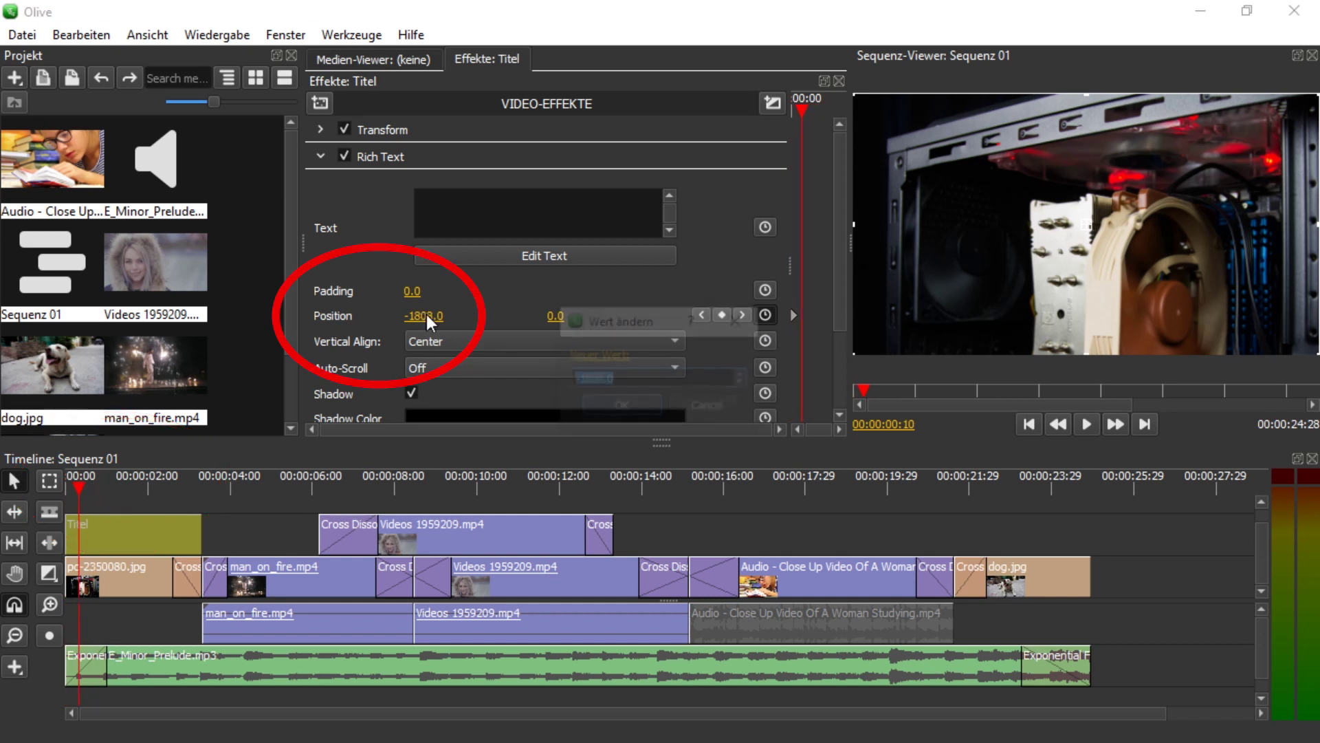
{"action": "type", "text": "0"}
{"action": "key", "text": "Return"}
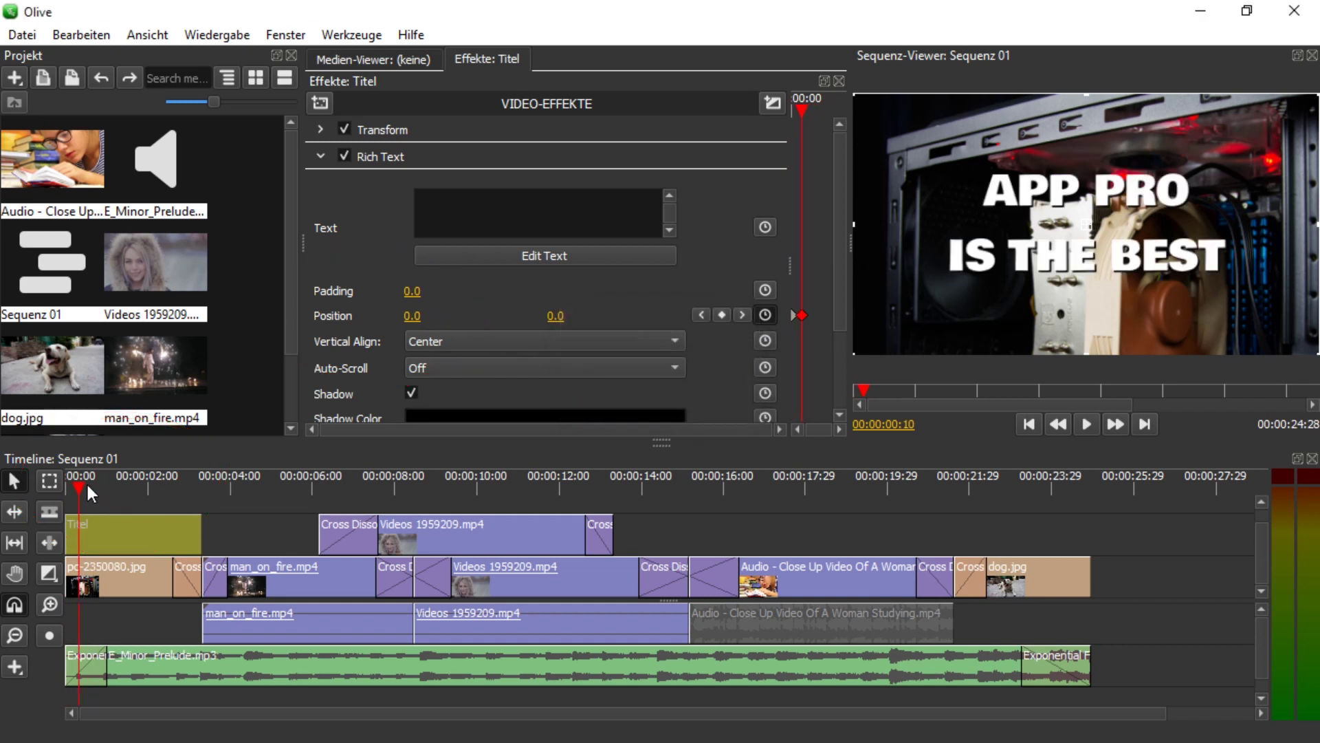
{"action": "key", "text": "space"}
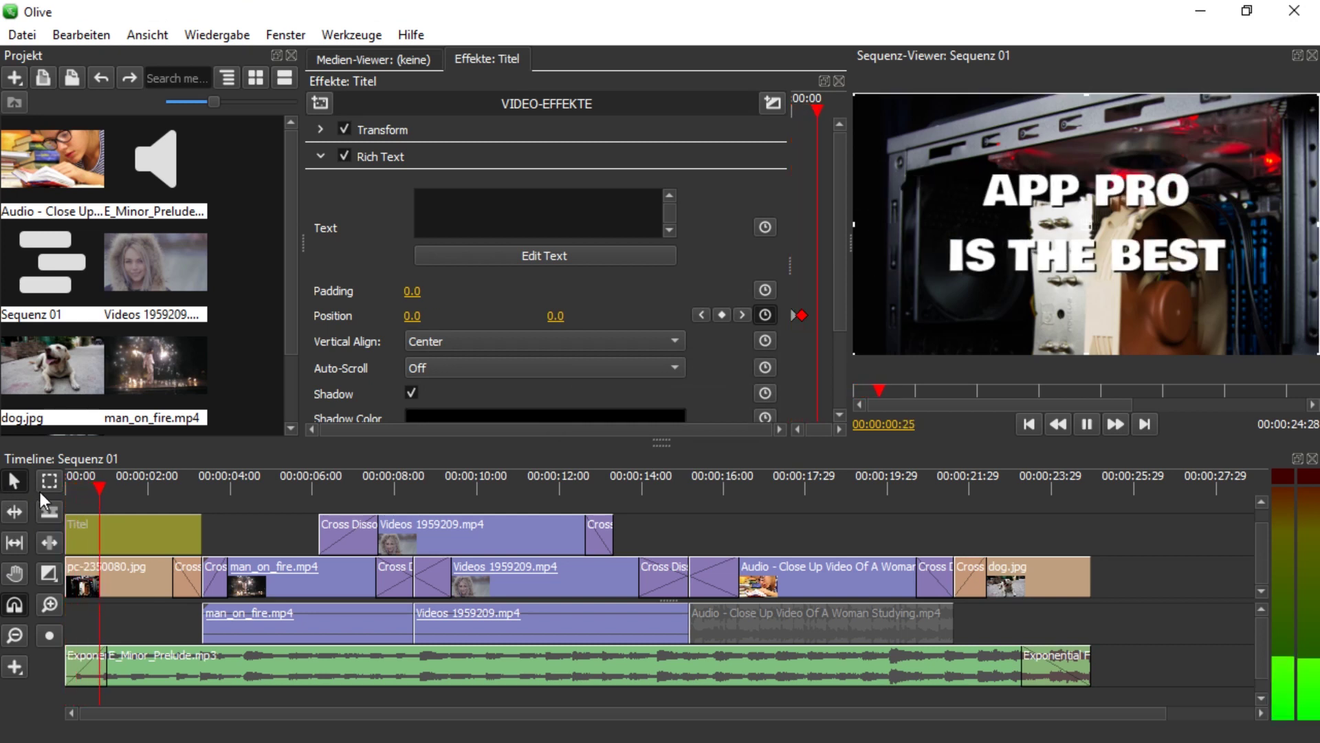
{"action": "key", "text": "space"}
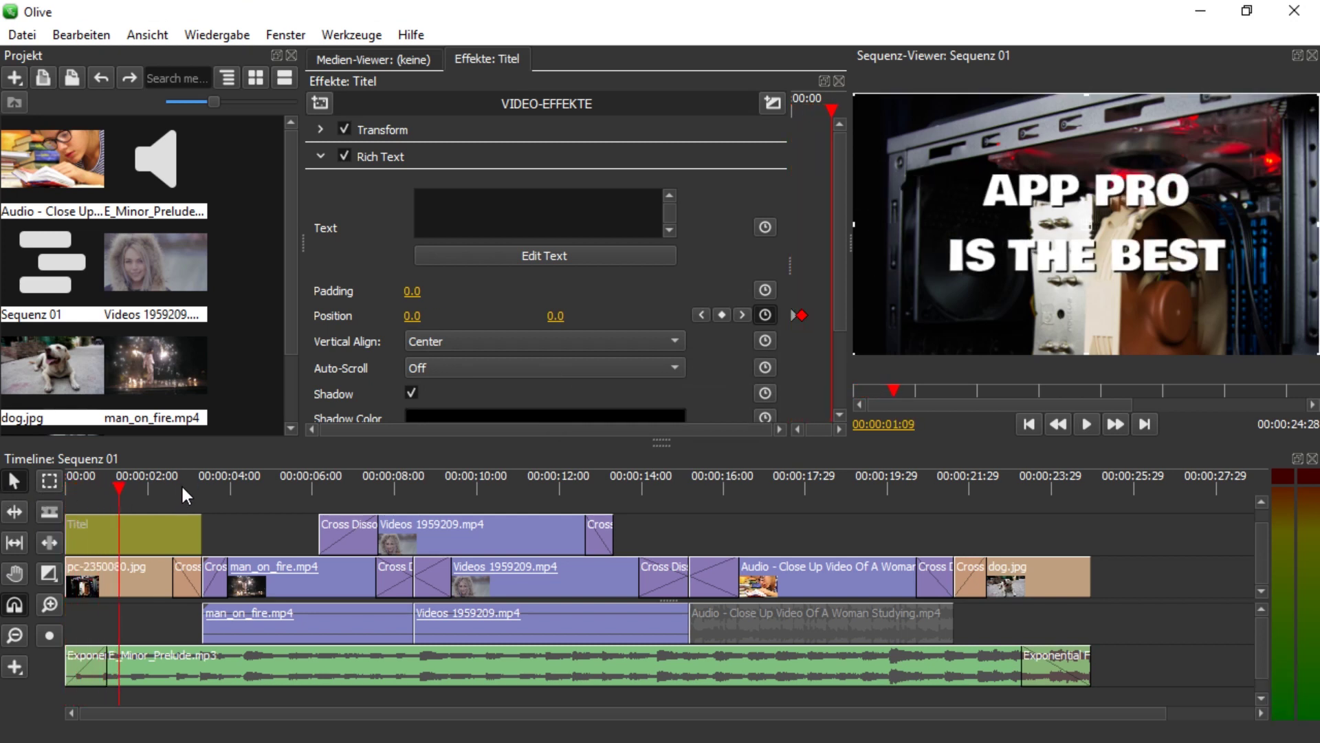
On the title's last frame, set Position Y to 902 so it slides down, then preview
{"action": "left_click", "coordinate": [187, 481]}
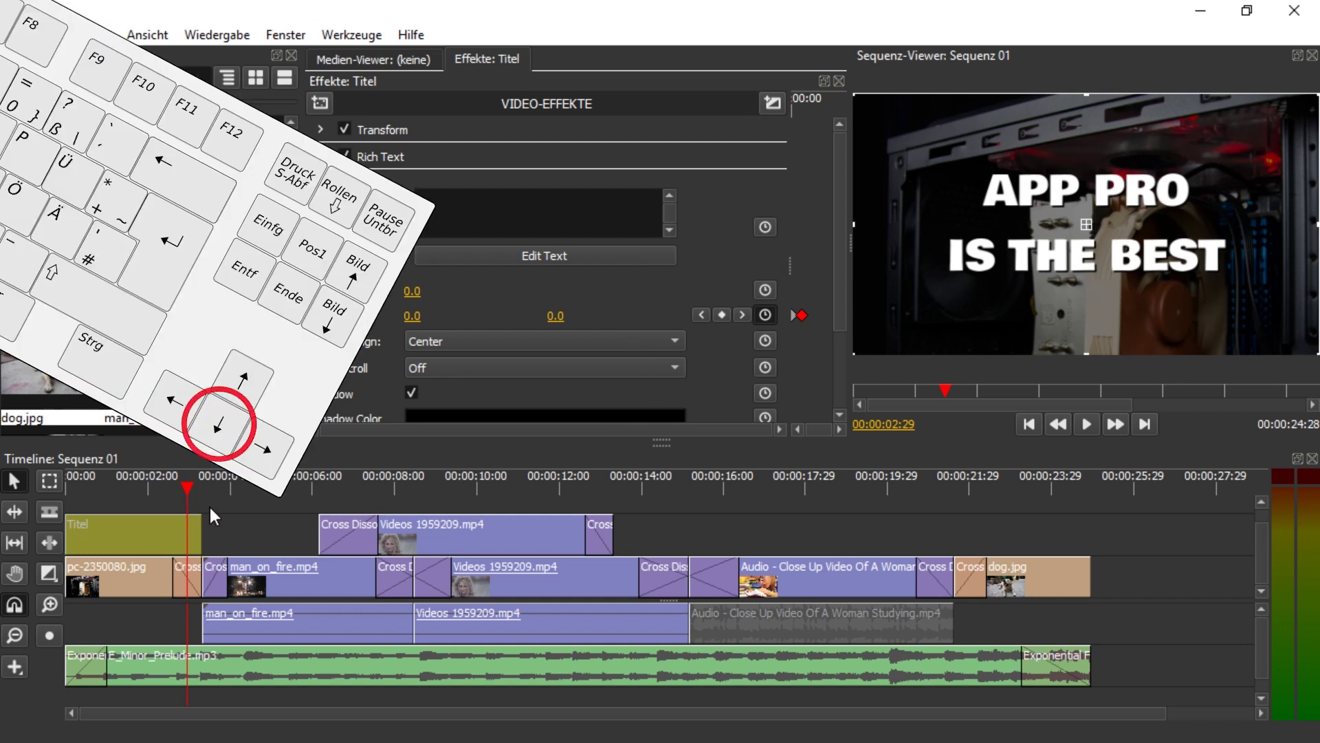
{"action": "key", "text": "Down"}
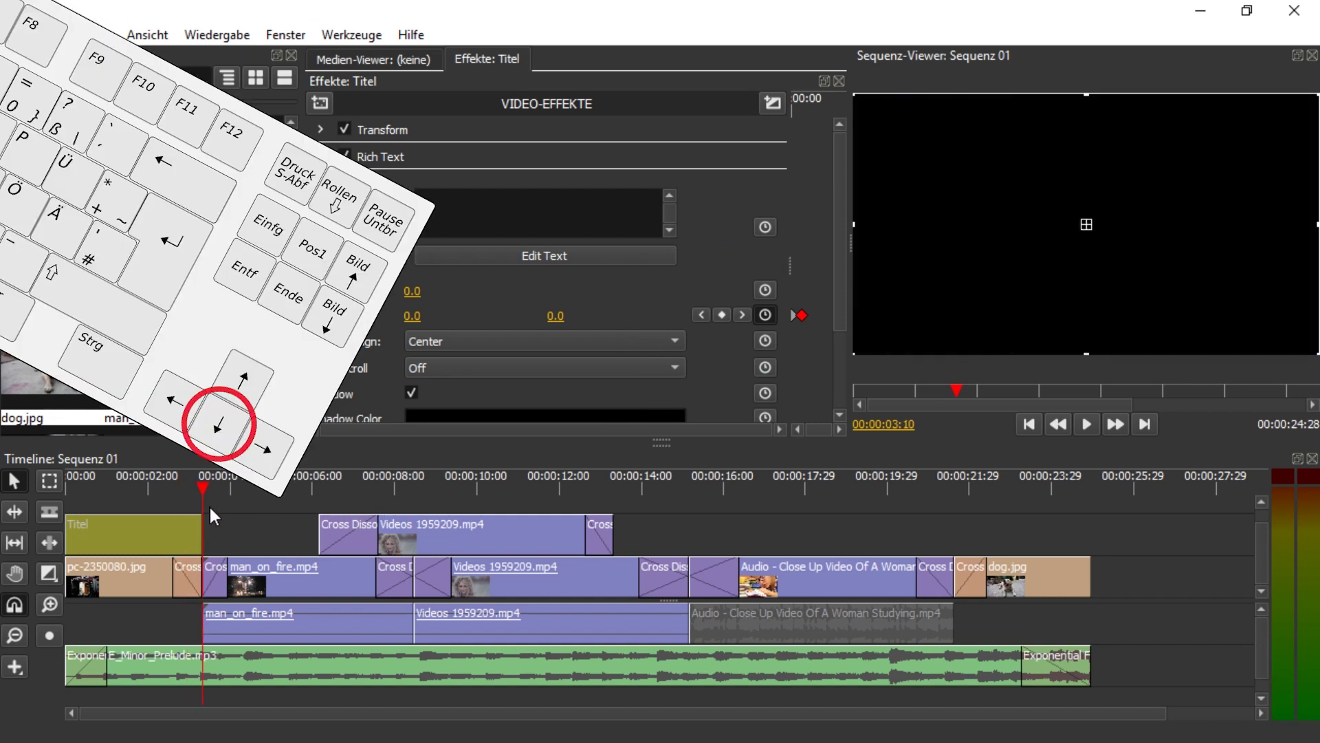
{"action": "key", "text": "Left"}
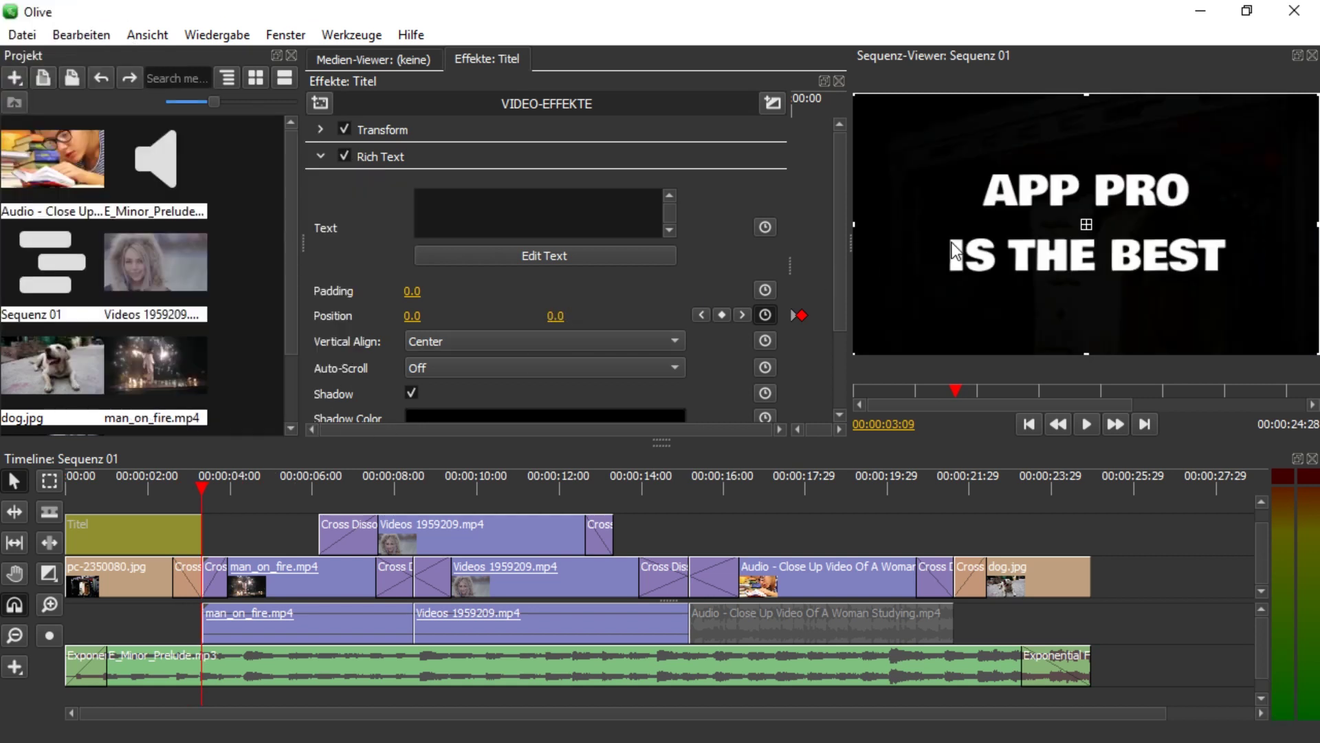
{"action": "left_click_drag", "start_coordinate": [556, 315], "coordinate": [557, 315]}
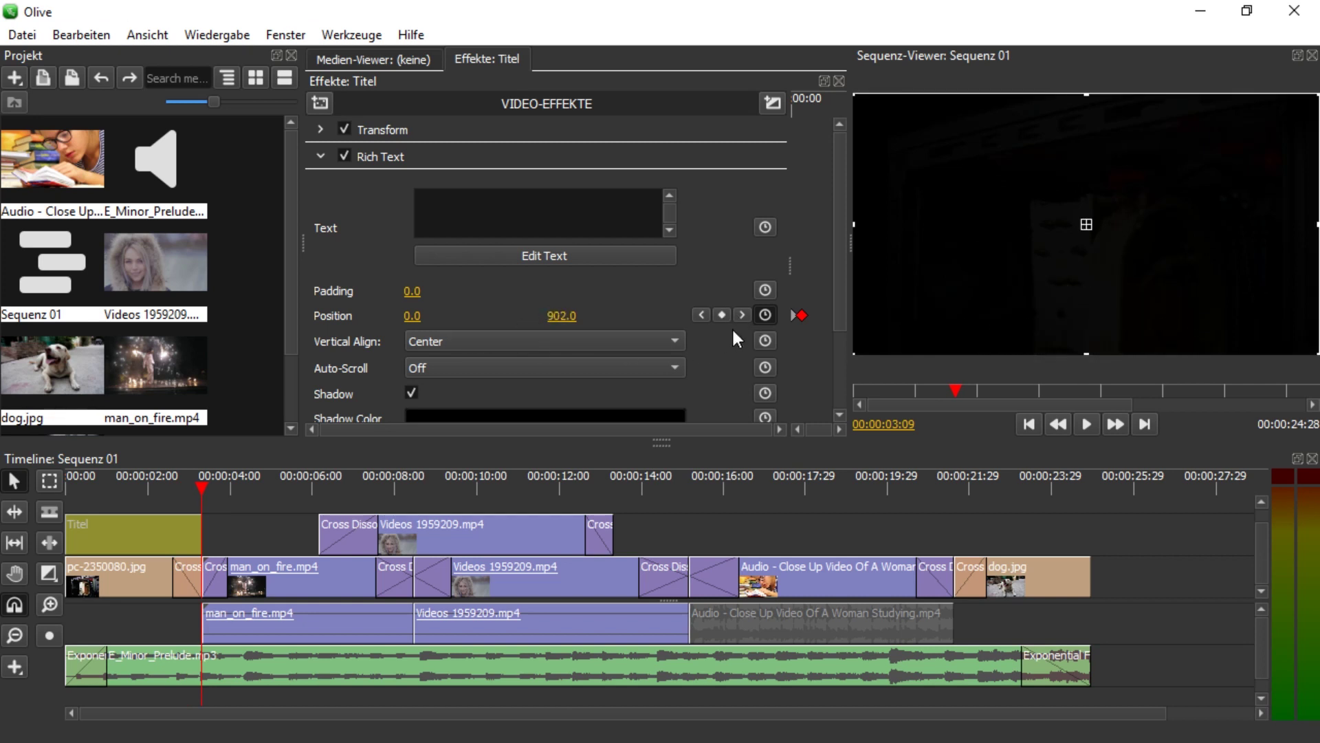
{"action": "left_click", "coordinate": [165, 482]}
{"action": "key", "text": "space"}
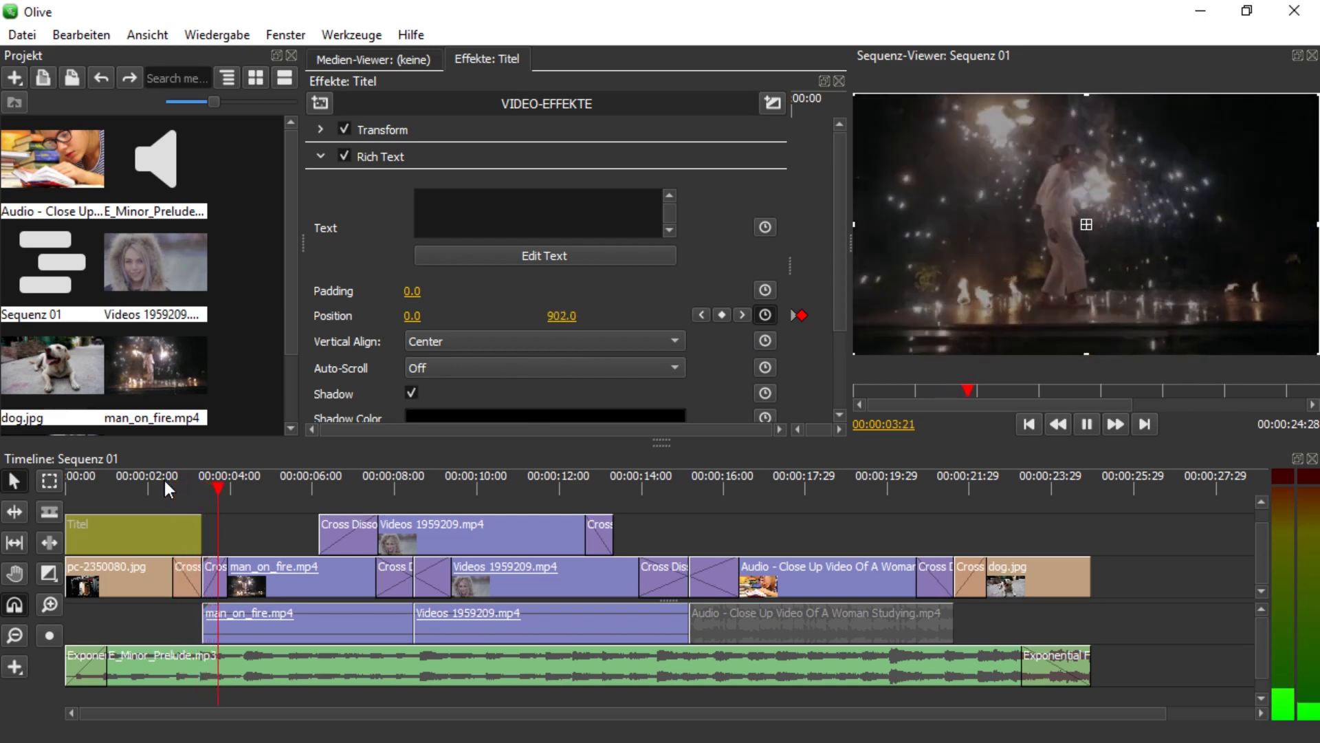
Import Logo-Logo.png and place it on the top track near 00:00:17:29
{"action": "key", "text": "alt+Tab"}
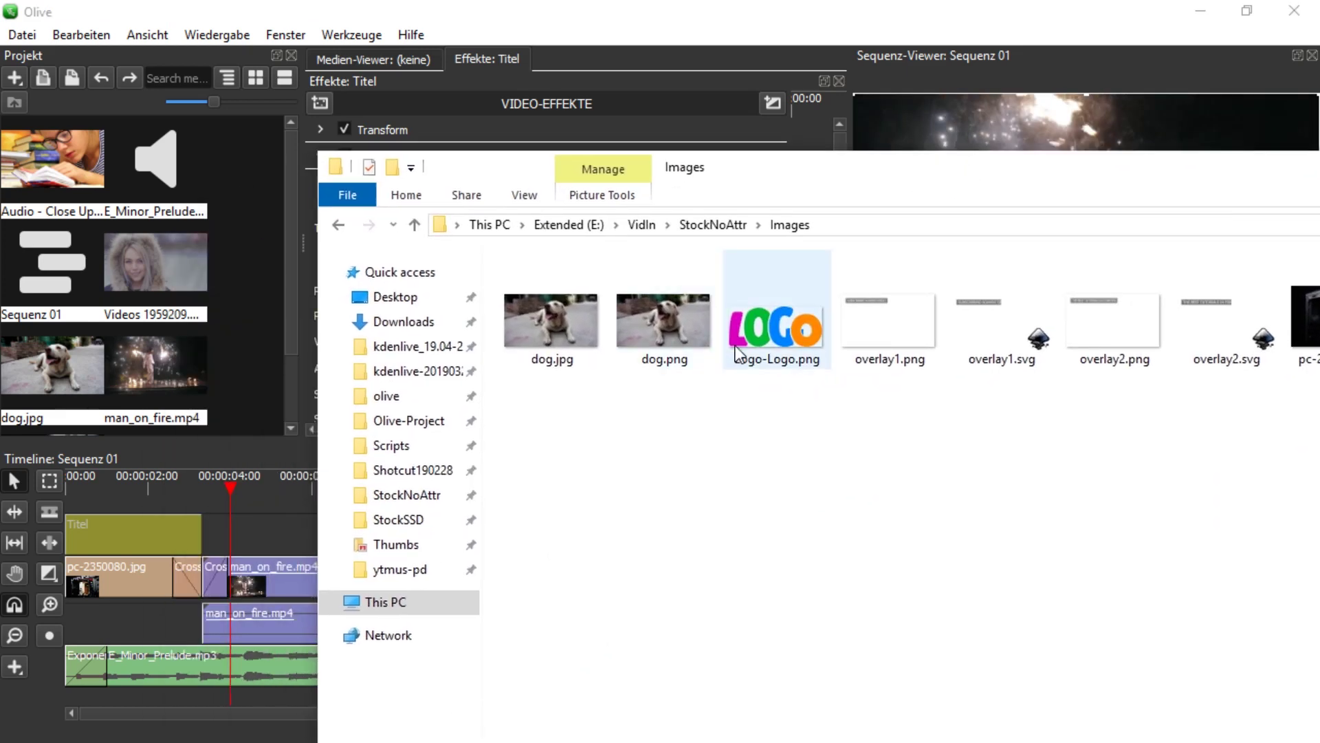
{"action": "left_click_drag", "start_coordinate": [737, 354], "coordinate": [234, 304]}
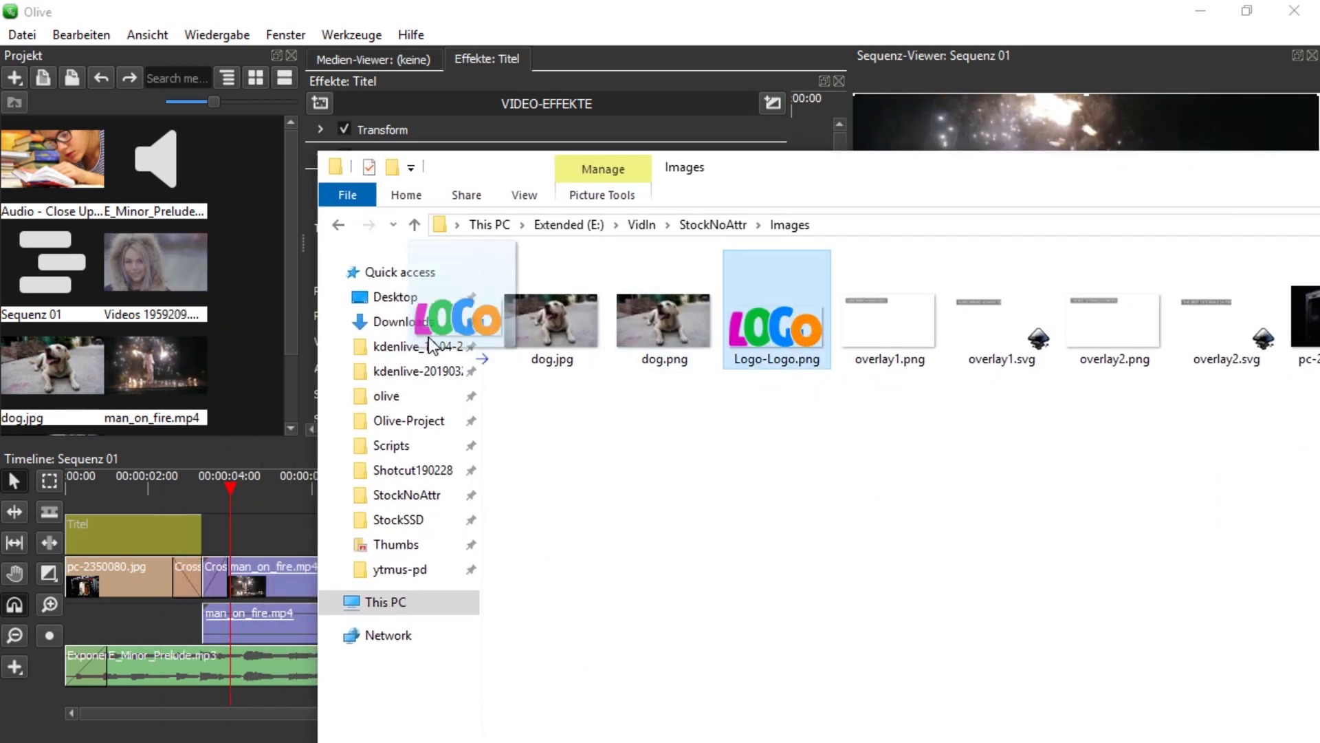
{"action": "left_click", "coordinate": [262, 166]}
{"action": "left_click", "coordinate": [65, 269]}
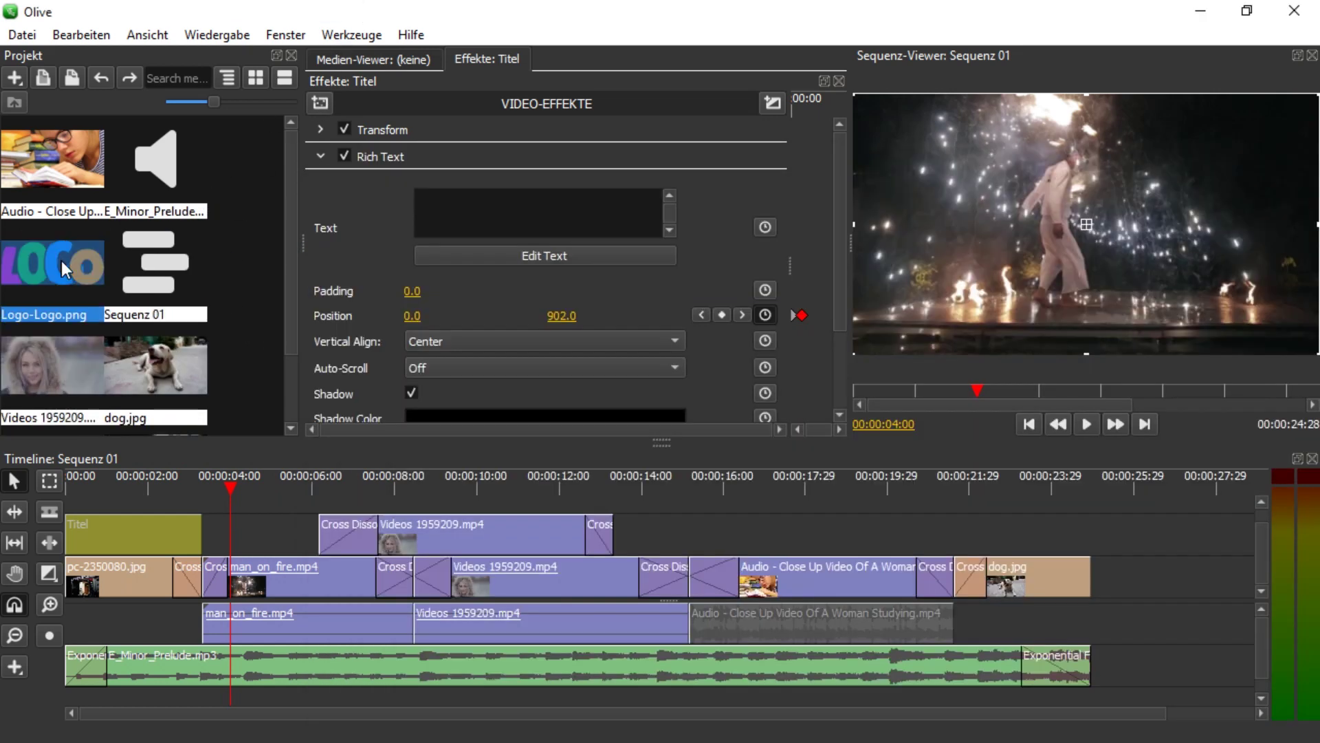
{"action": "left_click_drag", "start_coordinate": [65, 268], "coordinate": [839, 522]}
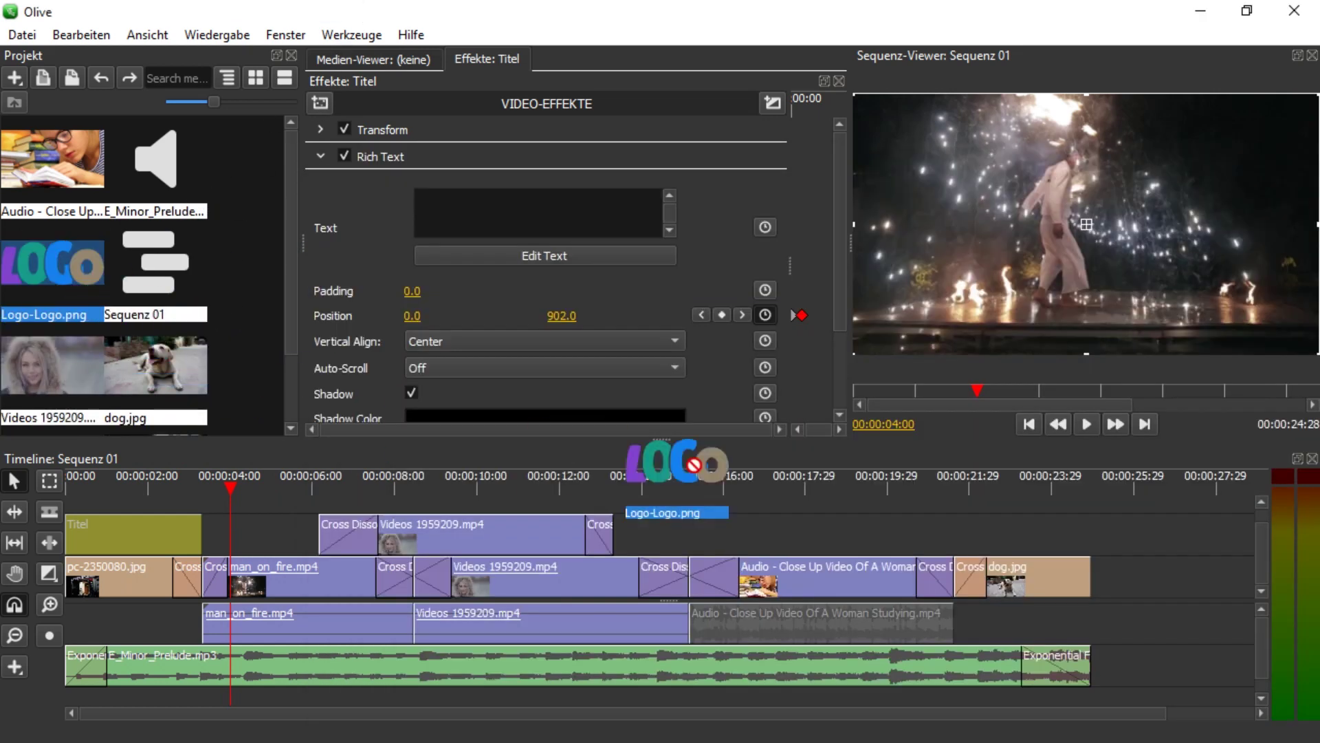
{"action": "left_click", "coordinate": [802, 473]}
Set the logo clip to scale 50 at position 1677, 133 with 48 opacity
{"action": "left_click", "coordinate": [853, 518]}
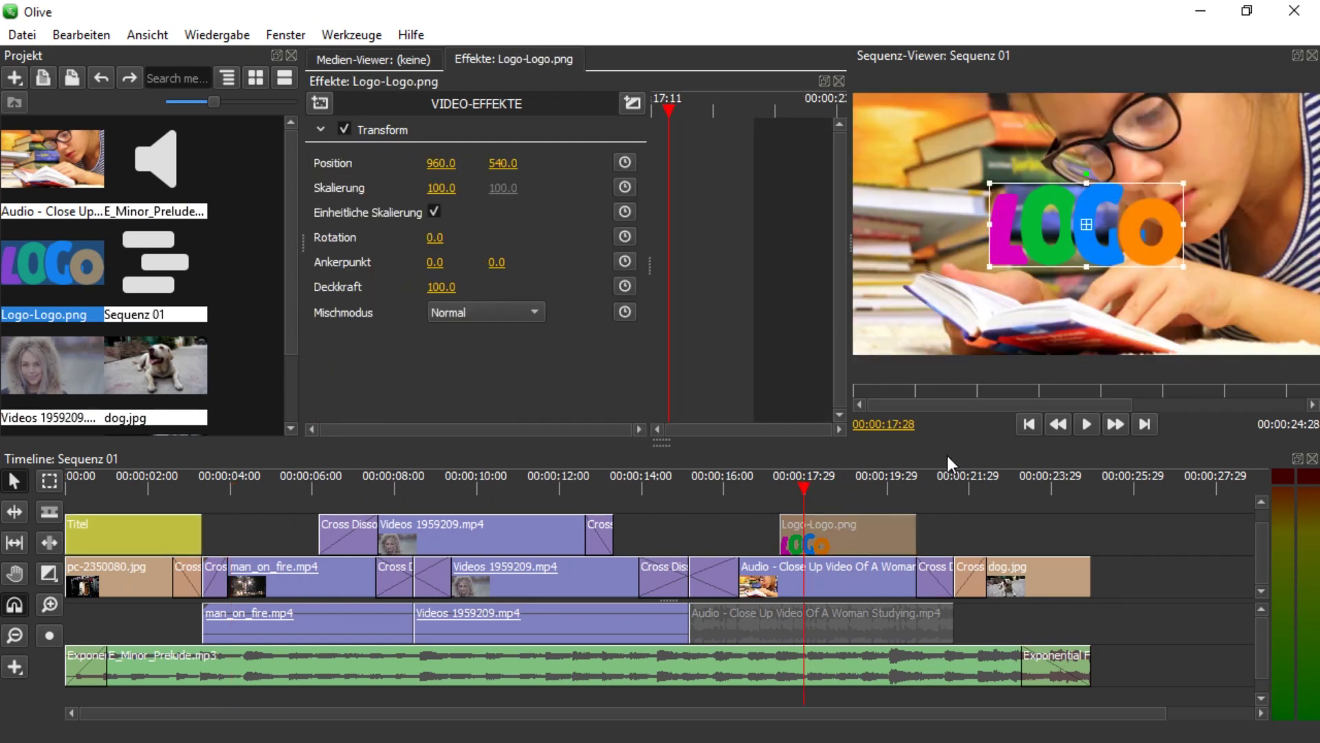
{"action": "mouse_move", "coordinate": [441, 187]}
{"action": "left_mouse_down"}
{"action": "mouse_move", "coordinate": [523, 187]}
{"action": "mouse_move", "coordinate": [427, 188]}
{"action": "mouse_move", "coordinate": [413, 163]}
{"action": "mouse_move", "coordinate": [523, 163]}
{"action": "mouse_move", "coordinate": [468, 163]}
{"action": "left_mouse_up"}
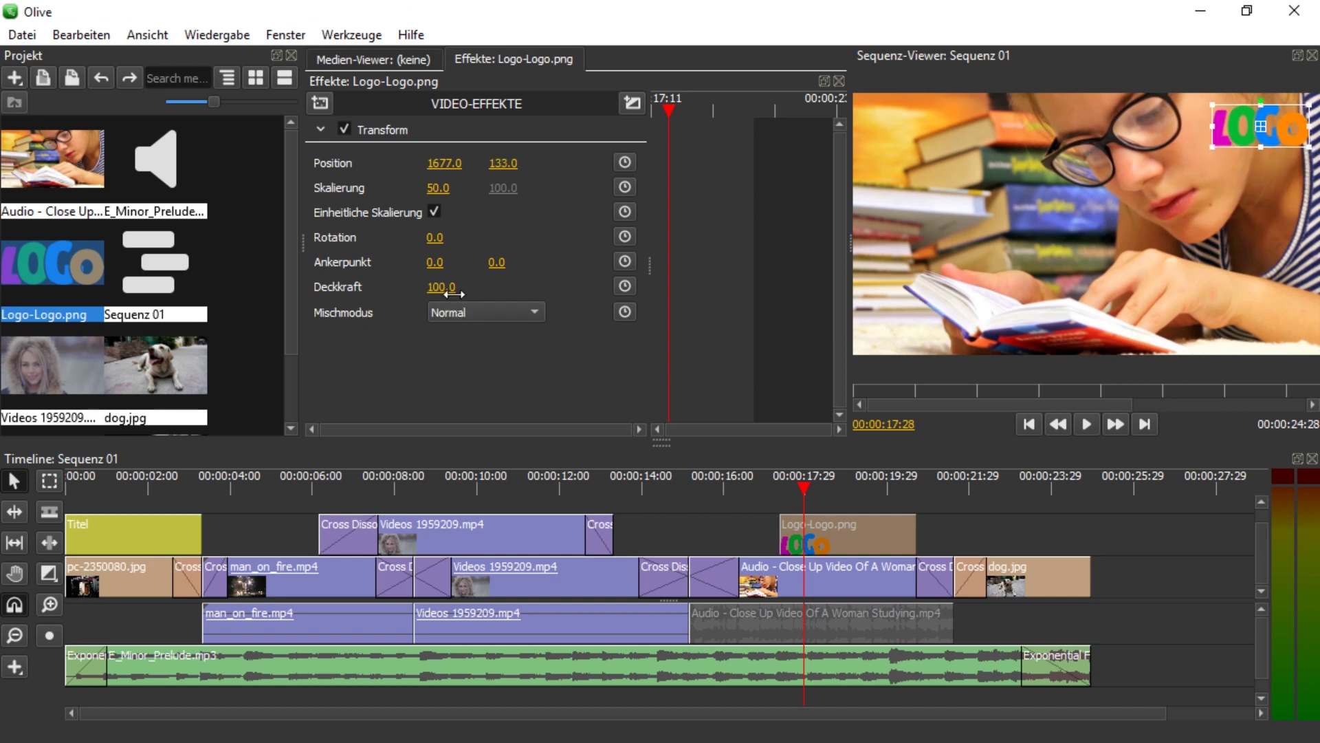
{"action": "left_click_drag", "start_coordinate": [430, 284], "coordinate": [394, 284]}
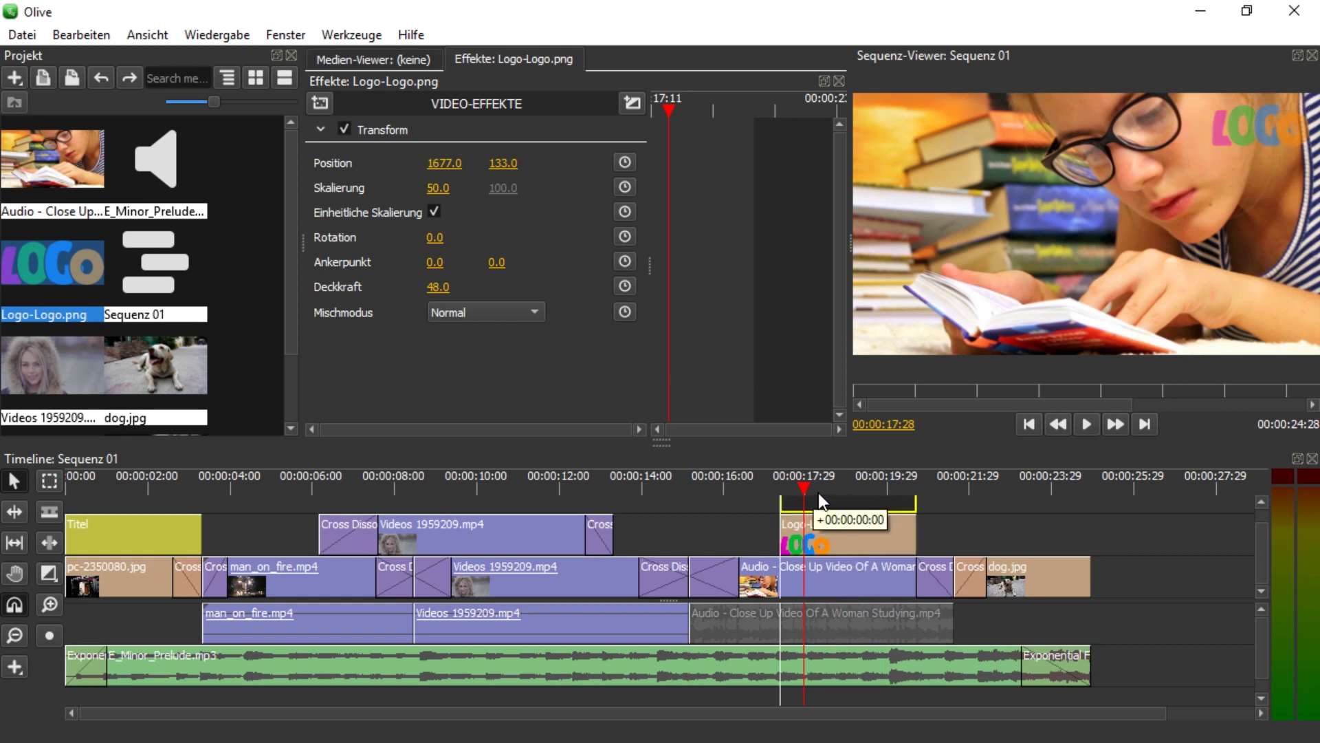
Move the logo clip onto a new top track and trim it to span the whole sequence
{"action": "mouse_move", "coordinate": [818, 523]}
{"action": "left_mouse_down"}
{"action": "mouse_move", "coordinate": [818, 503]}
{"action": "mouse_move", "coordinate": [67, 507]}
{"action": "left_mouse_up"}
{"action": "left_click_drag", "start_coordinate": [916, 503], "coordinate": [1092, 508]}
{"action": "left_click", "coordinate": [586, 475]}
Preview the logo from the start and at about 14, 17 and 21 seconds, then select the opening Titel clip
{"action": "left_click", "coordinate": [68, 481]}
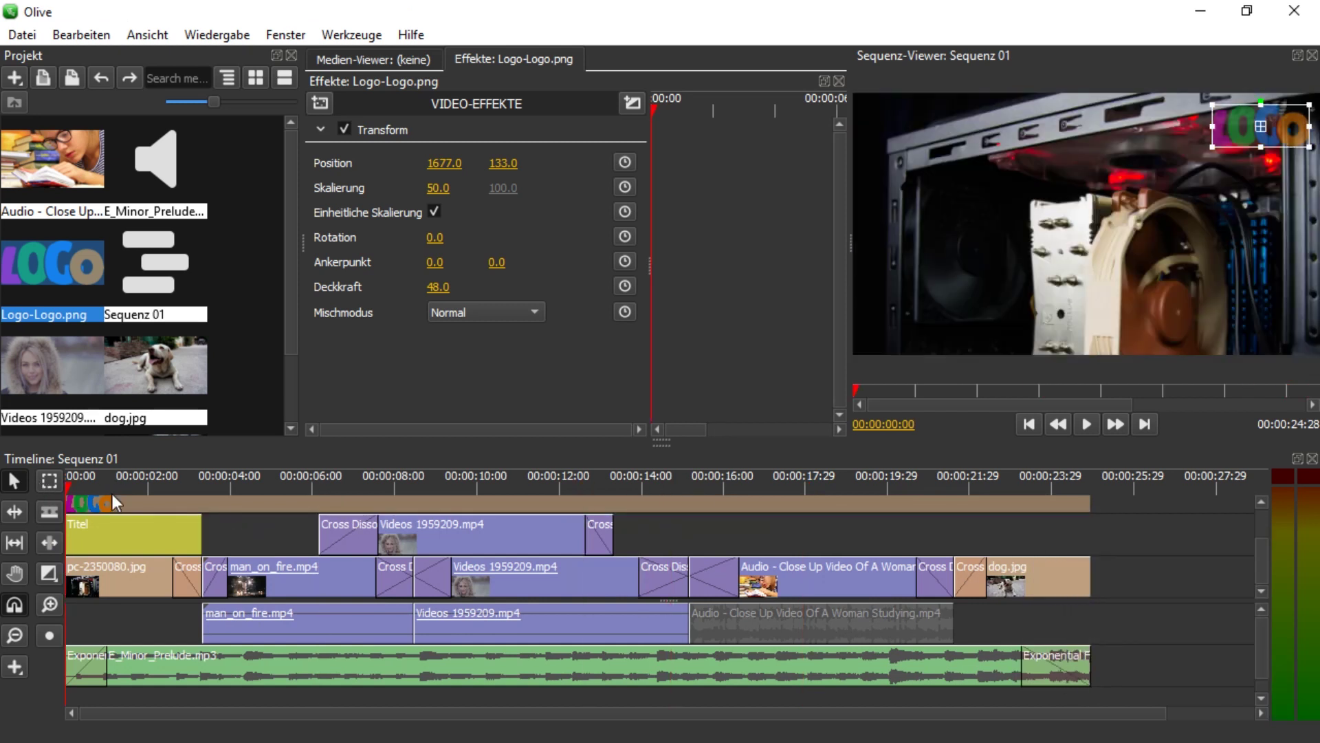
{"action": "key", "text": "space"}
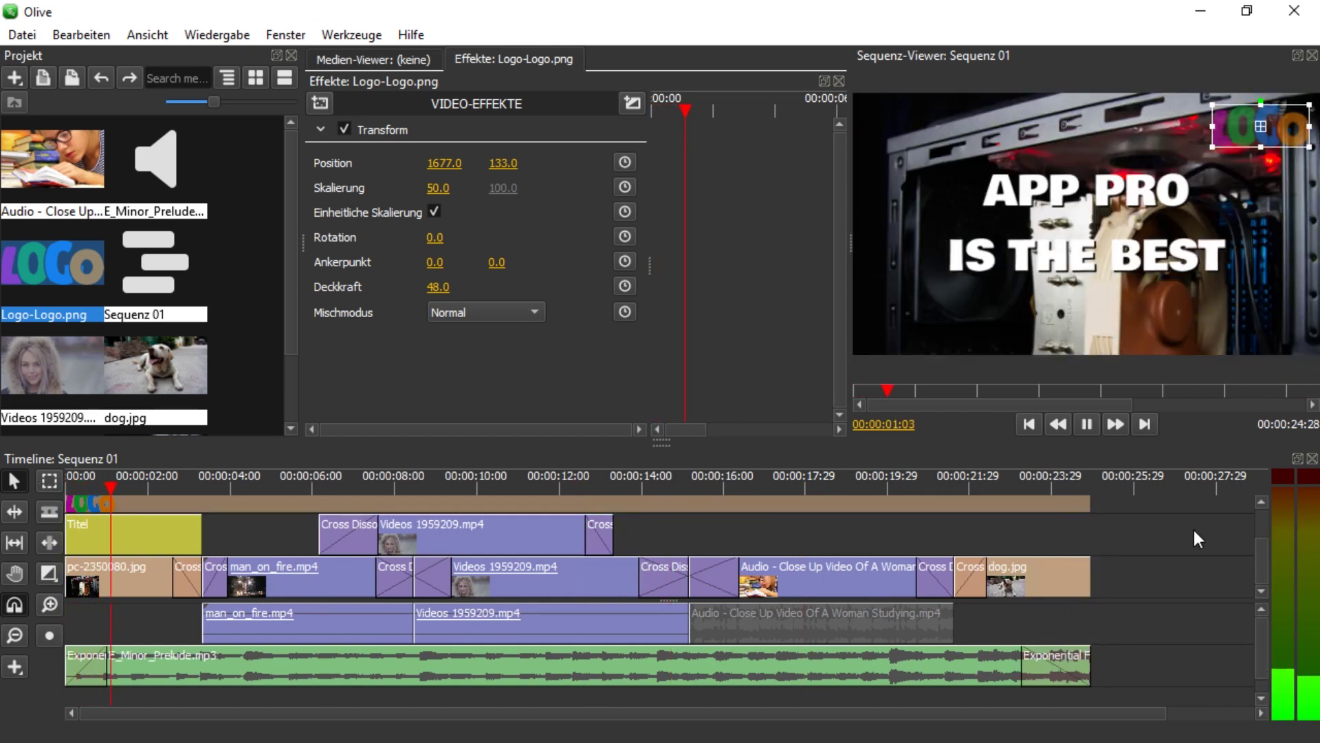
{"action": "left_click", "coordinate": [1162, 535]}
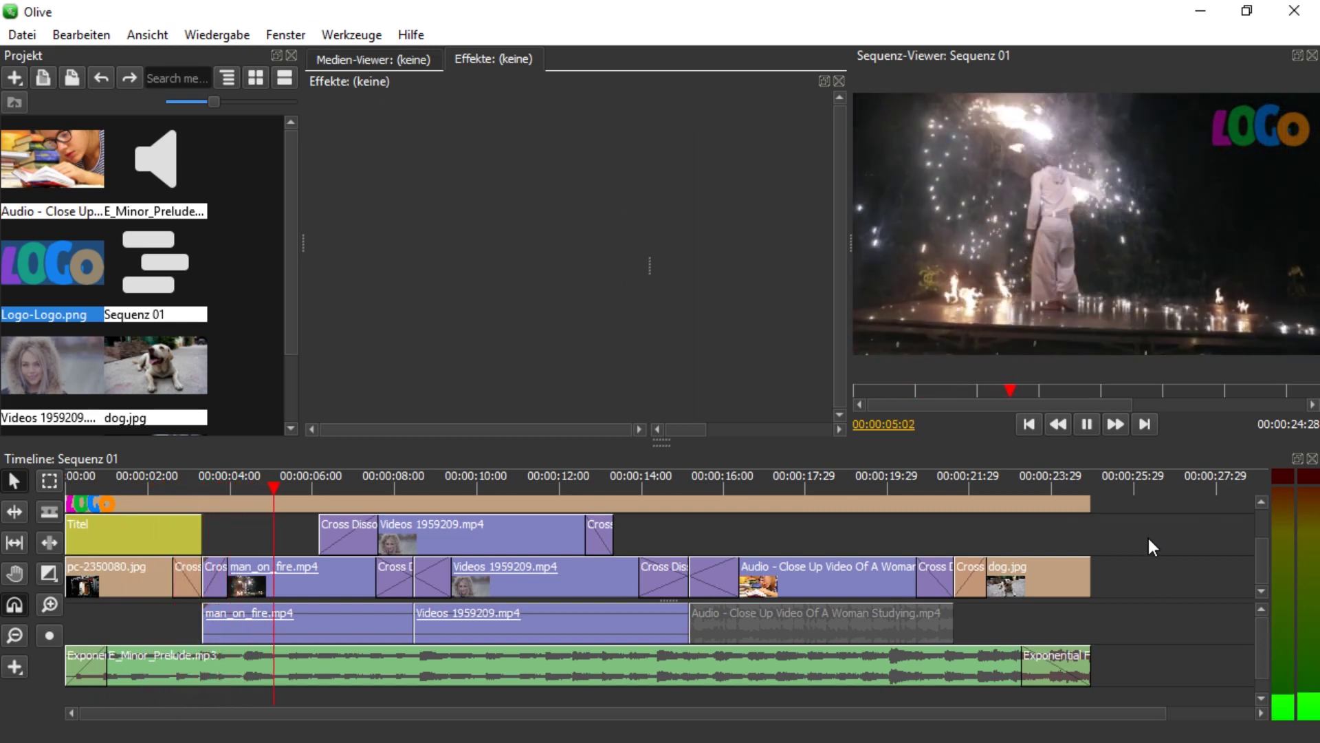
{"action": "left_click", "coordinate": [761, 475]}
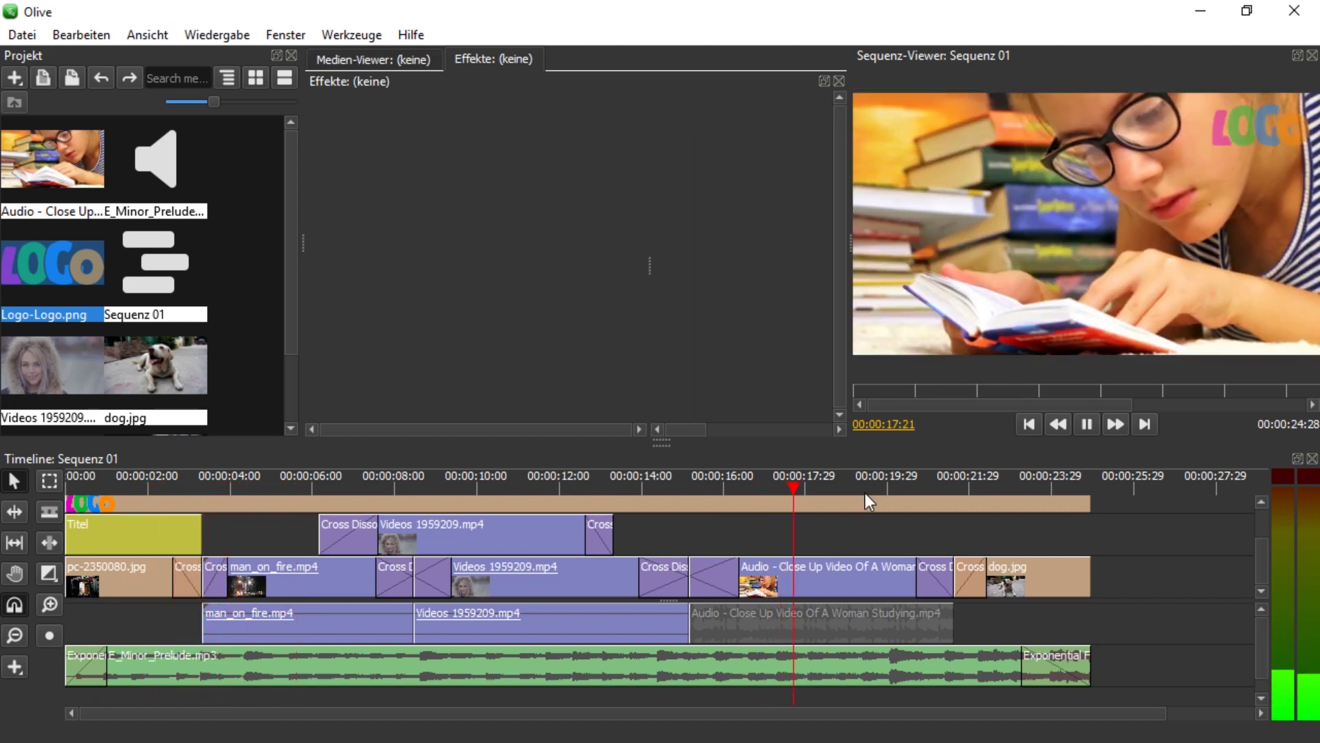
{"action": "left_click", "coordinate": [651, 474]}
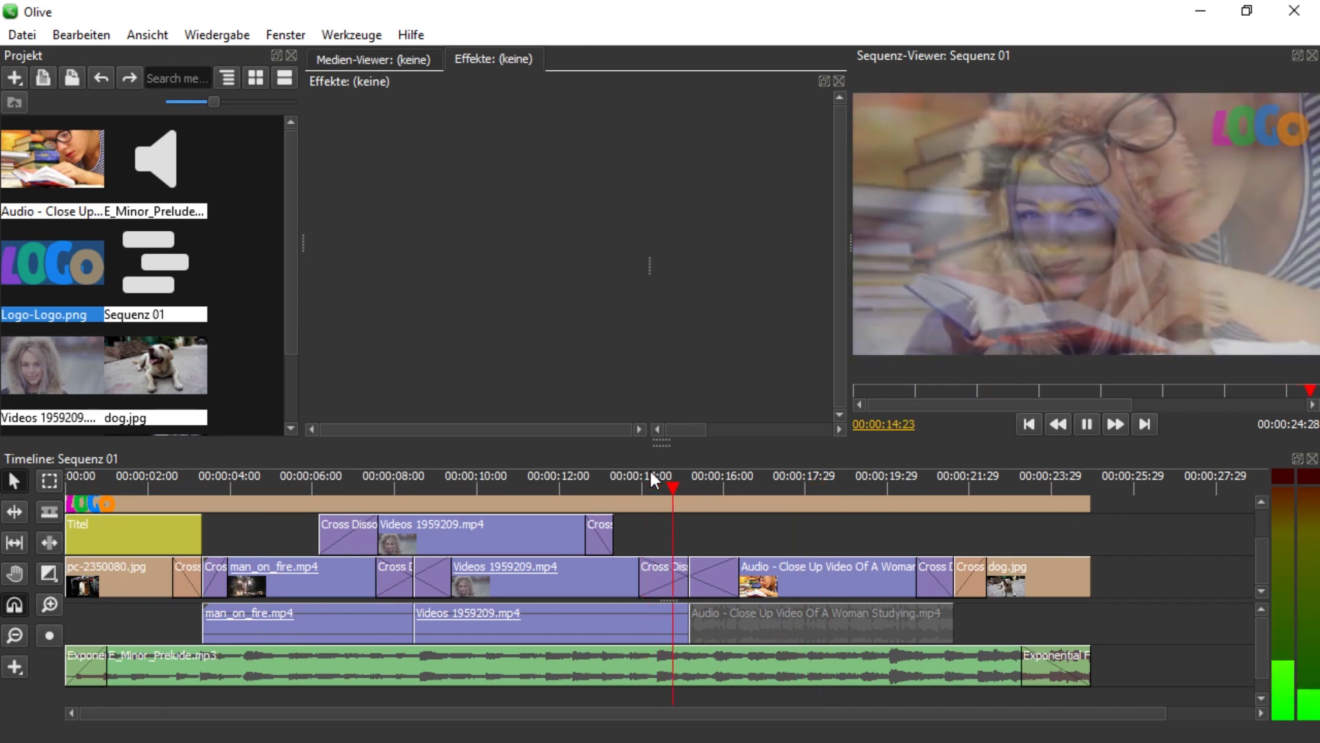
{"action": "left_click", "coordinate": [927, 477]}
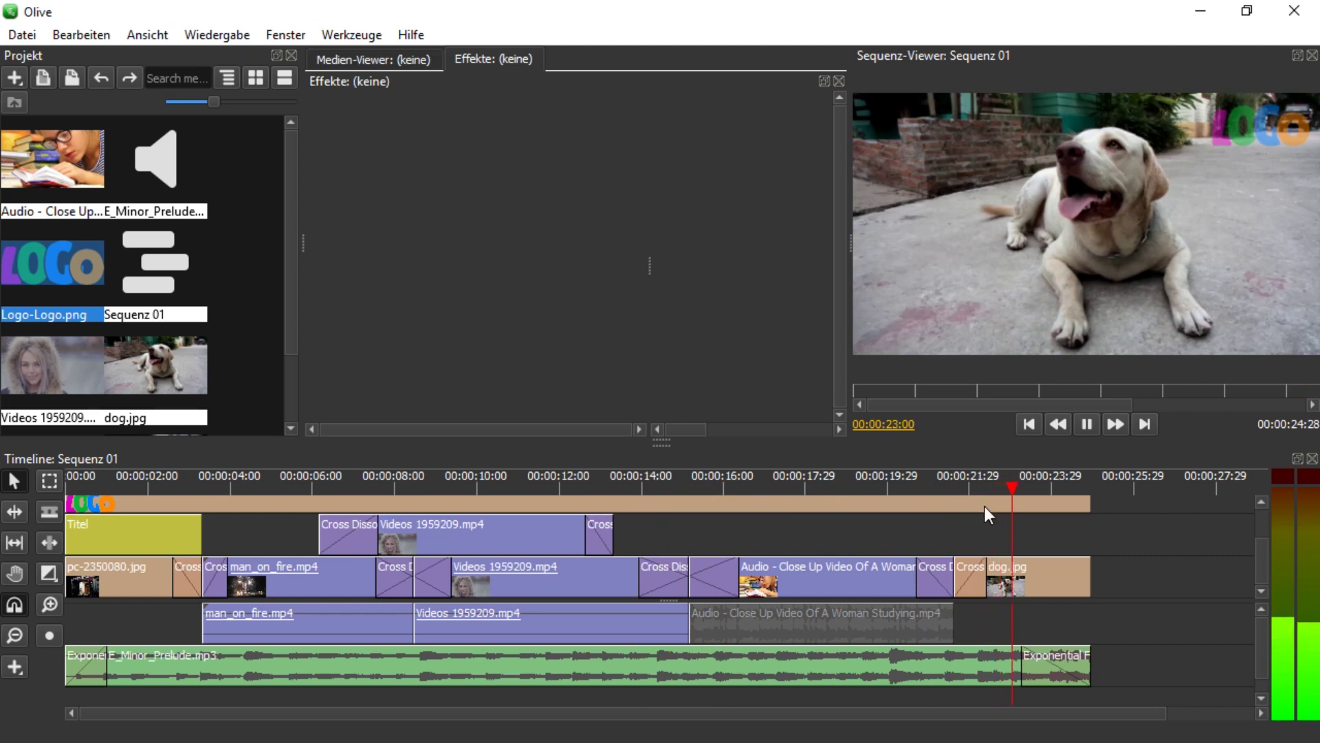
{"action": "key", "text": "space"}
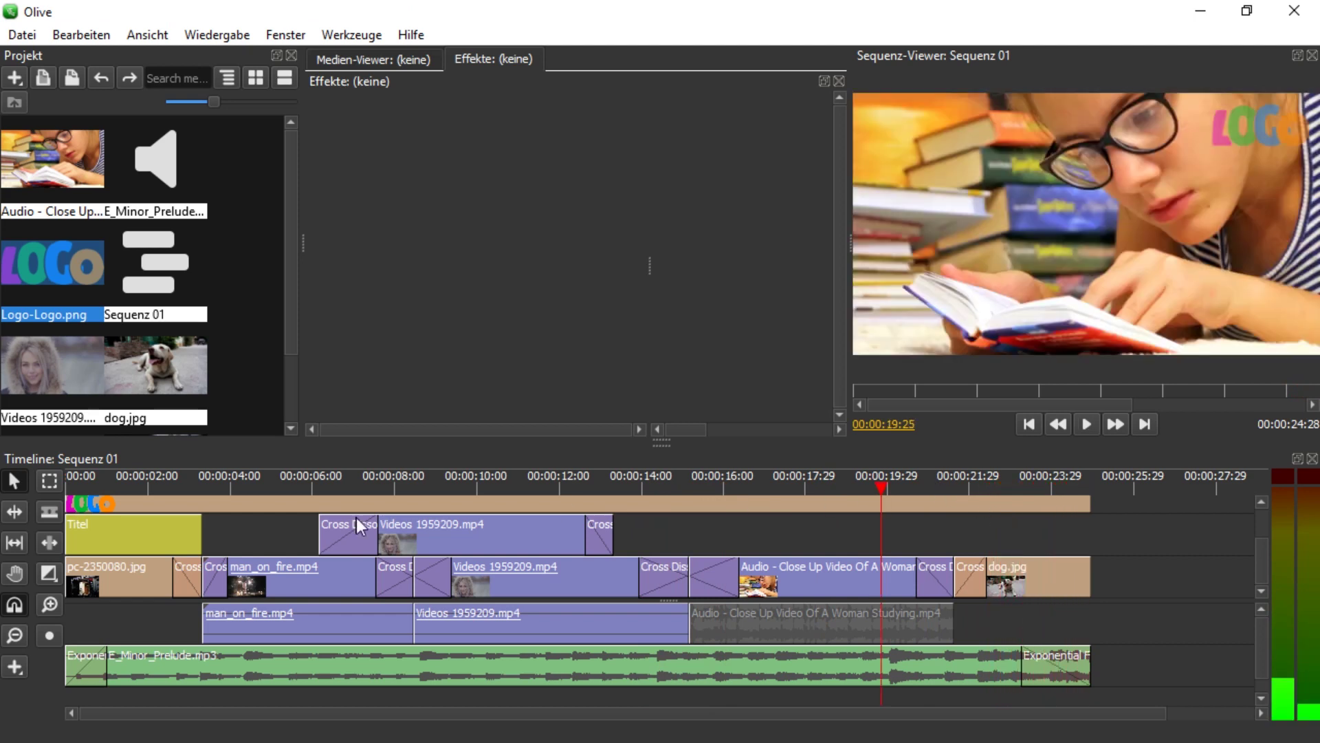
{"action": "left_click", "coordinate": [133, 535]}
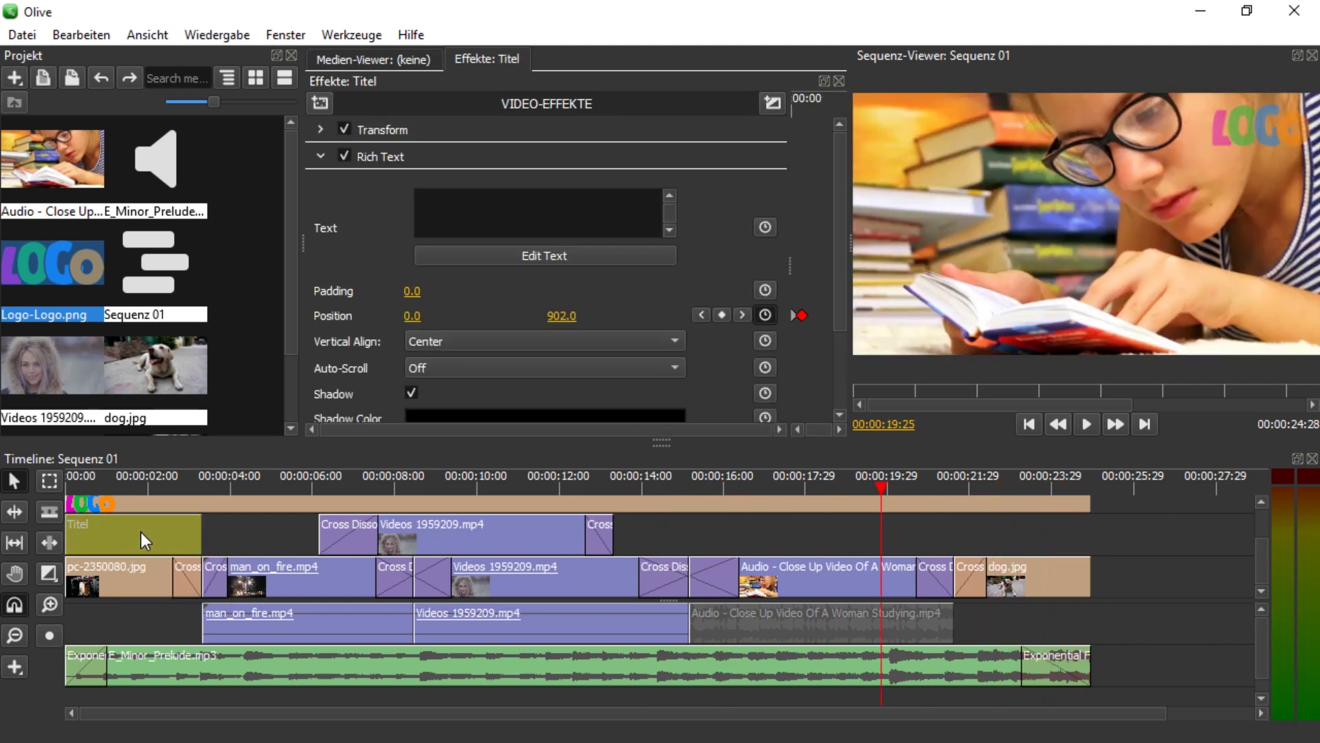
Copy the Titel clip, paste it at the sequence end and move it over dog.jpg
{"action": "right_click", "coordinate": [141, 533]}
{"action": "left_click", "coordinate": [339, 190]}
{"action": "left_click", "coordinate": [1110, 485]}
{"action": "right_click", "coordinate": [1120, 539]}
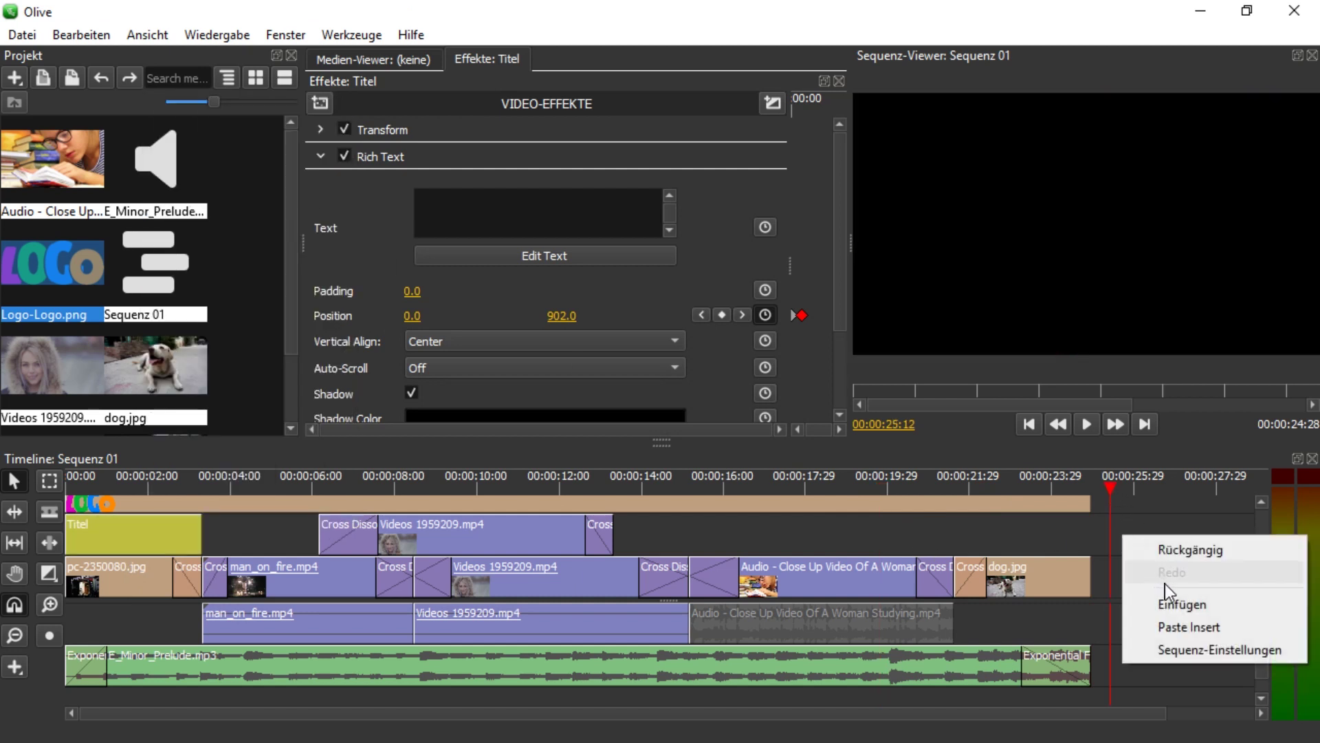
{"action": "left_click", "coordinate": [1155, 601]}
{"action": "left_click_drag", "start_coordinate": [1148, 556], "coordinate": [979, 567]}
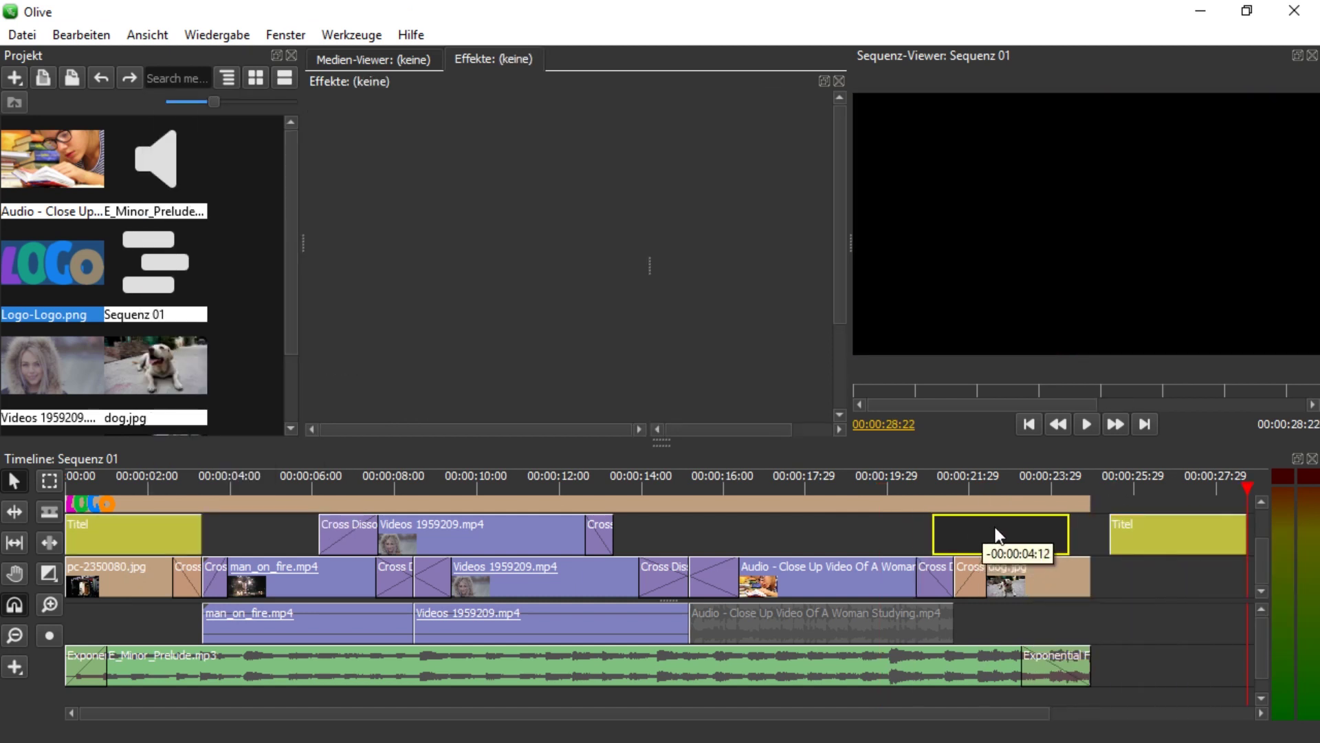
Replace the new title's text with 'DANKE FÜR'S ZUSCHAUEN!'
{"action": "left_click", "coordinate": [985, 486]}
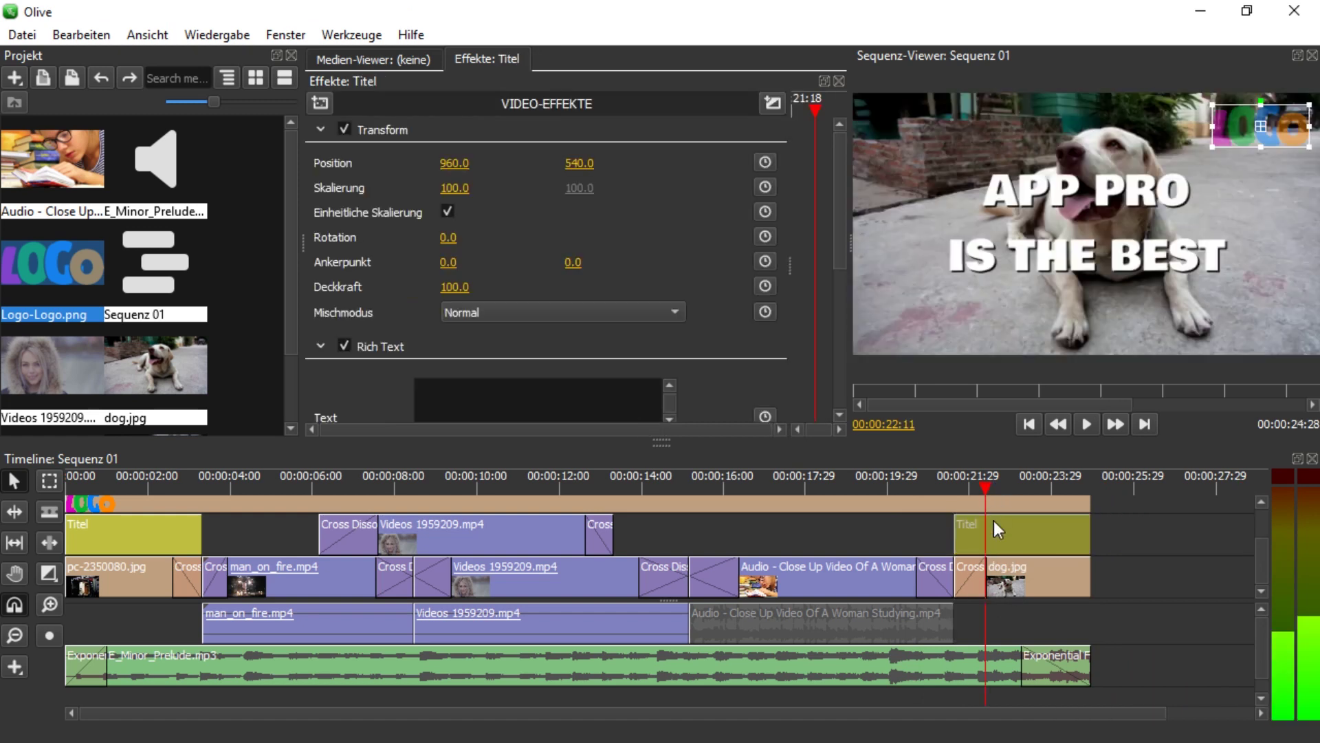
{"action": "left_click", "coordinate": [561, 399]}
{"action": "key", "text": "ctrl+a"}
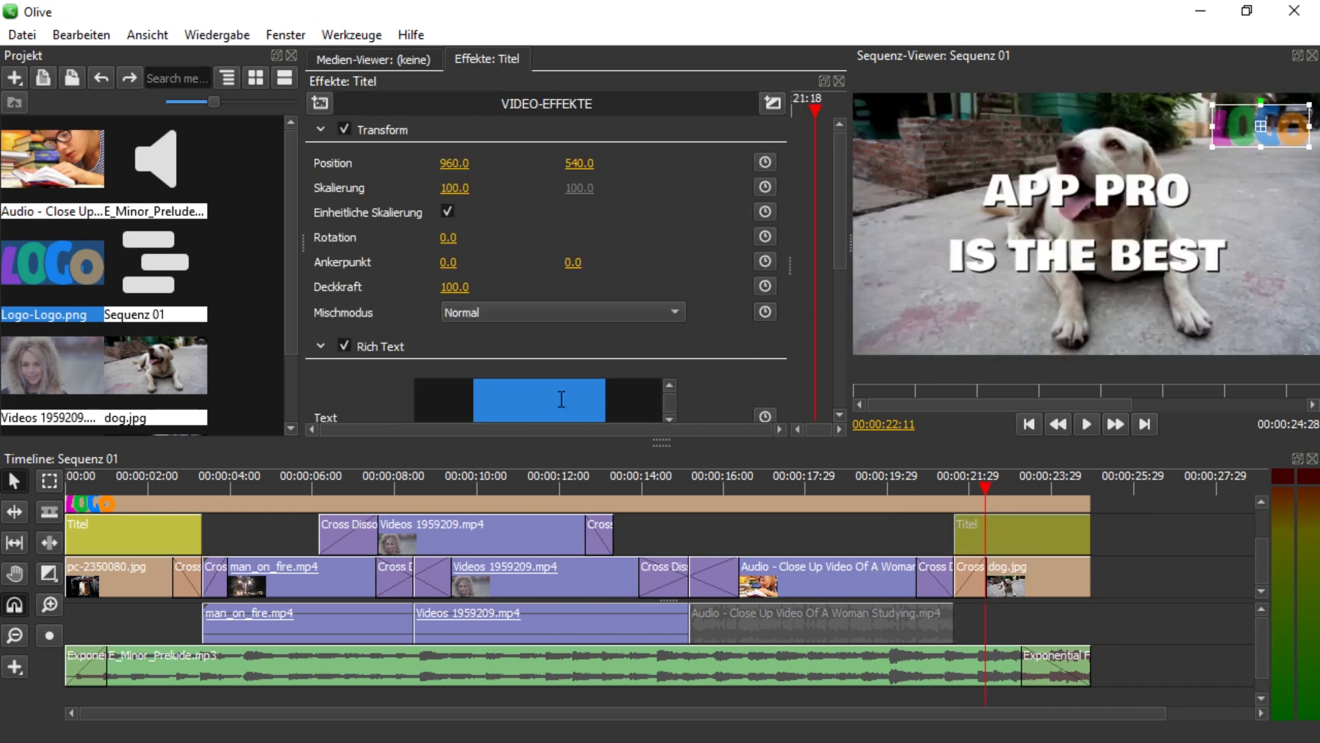
{"action": "type", "text": "DANKE FÜR"}
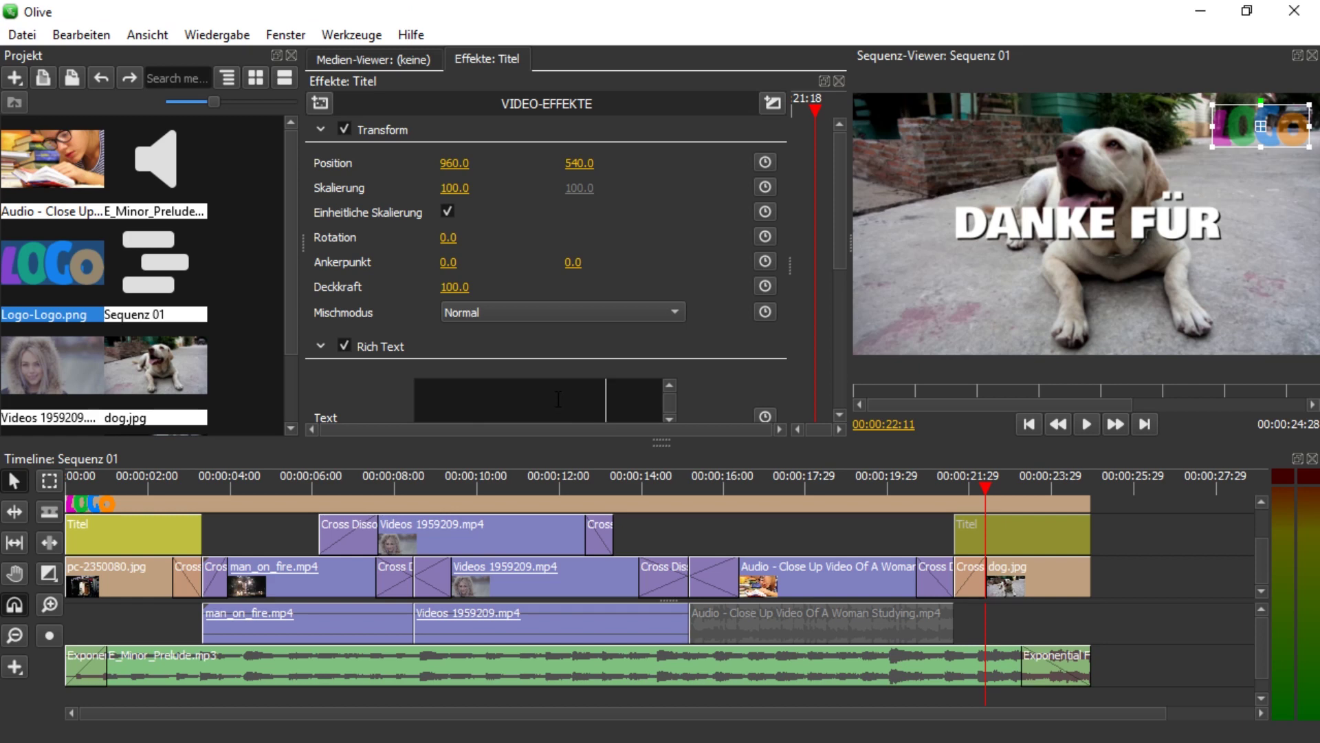
{"action": "type", "text": "'S ZUSCHAU"}
Select the closing Titel clip and play its section from just before it starts
{"action": "left_click", "coordinate": [943, 521]}
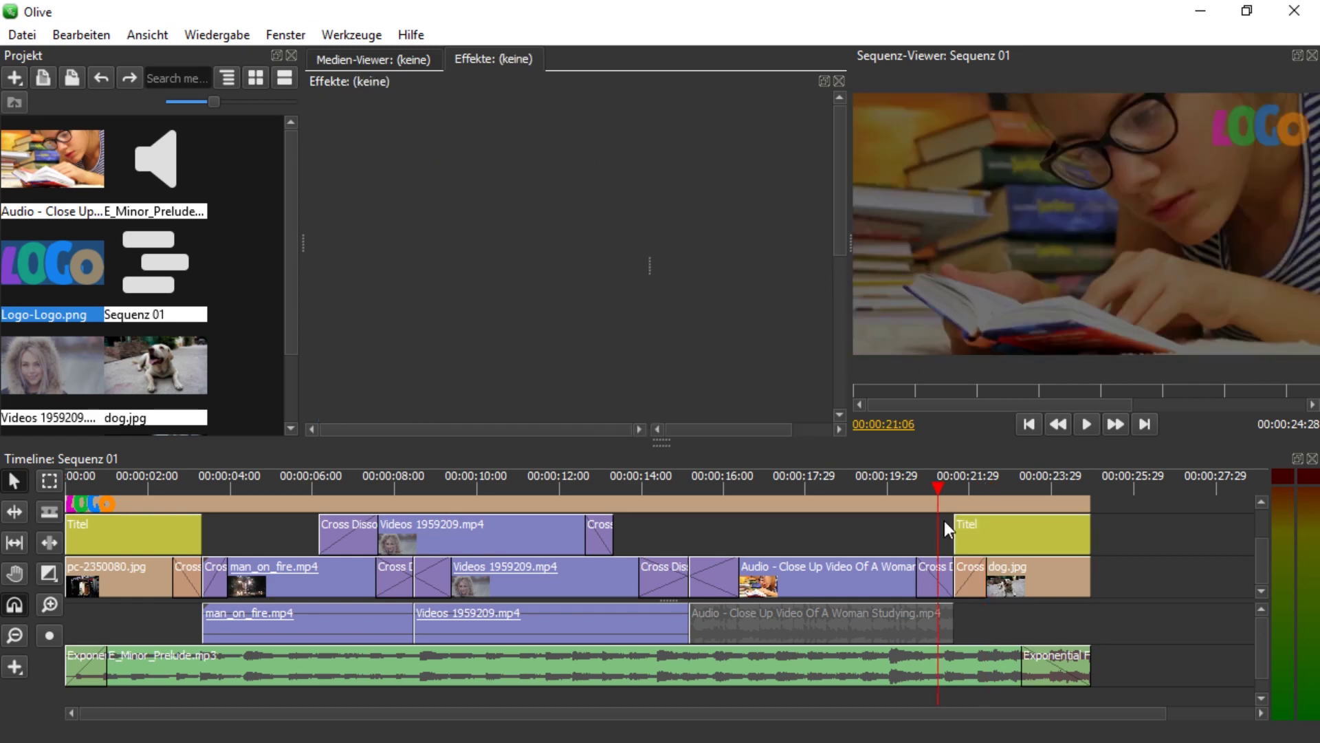
{"action": "left_click", "coordinate": [992, 538]}
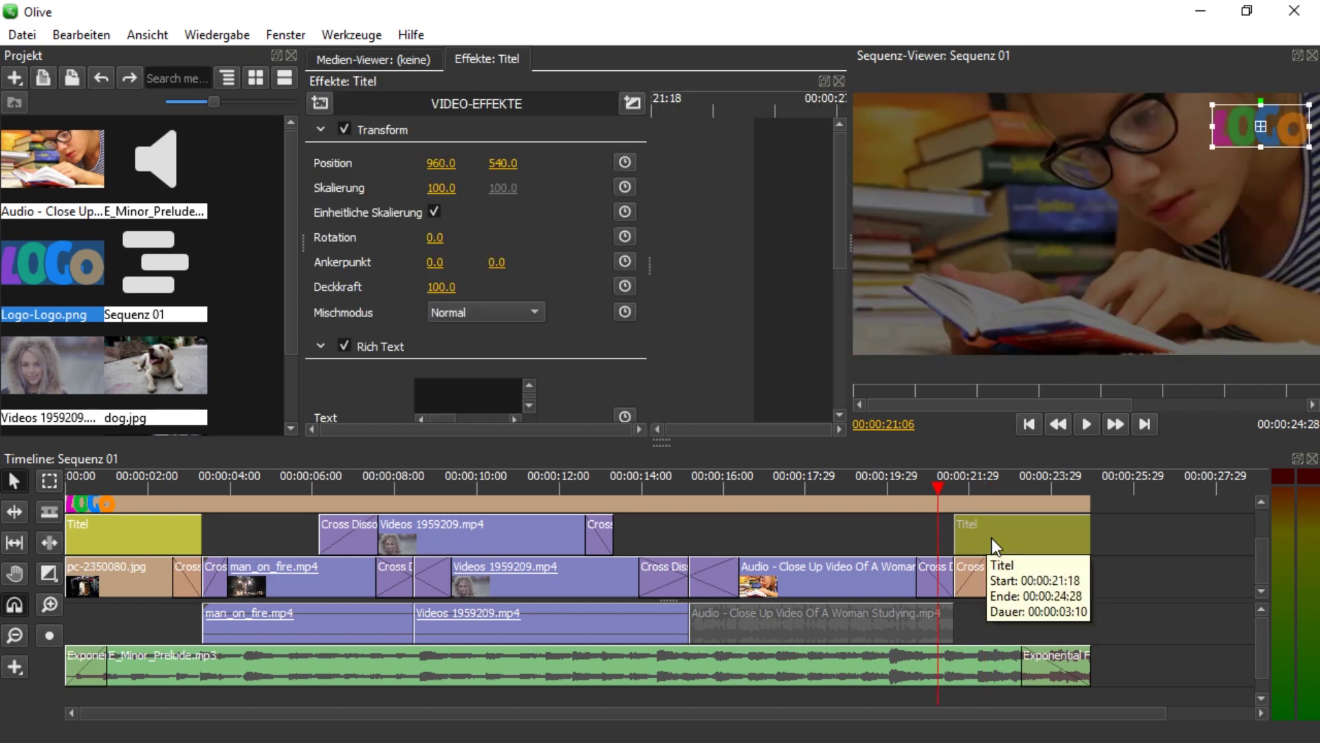
{"action": "key", "text": "space"}
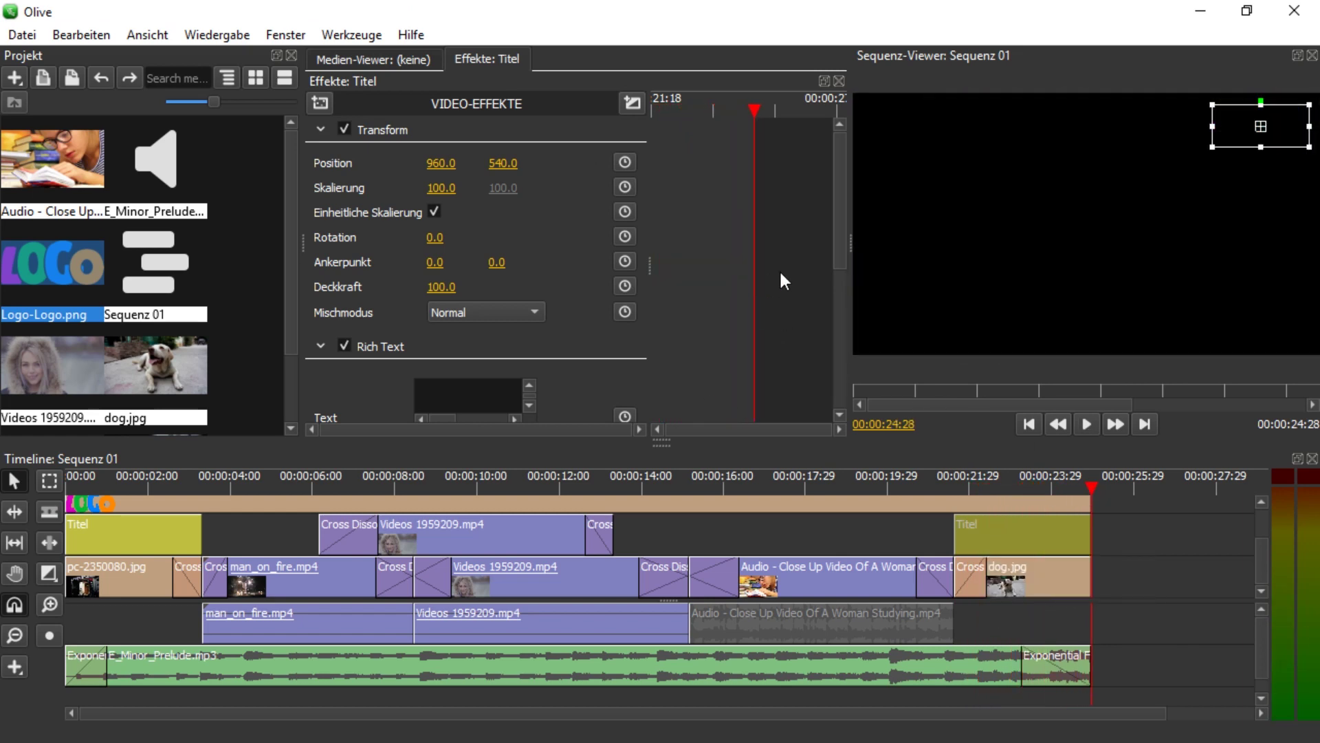
Delete the unwanted later position keyframe on the closing title
{"action": "left_click_drag", "start_coordinate": [835, 230], "coordinate": [824, 380]}
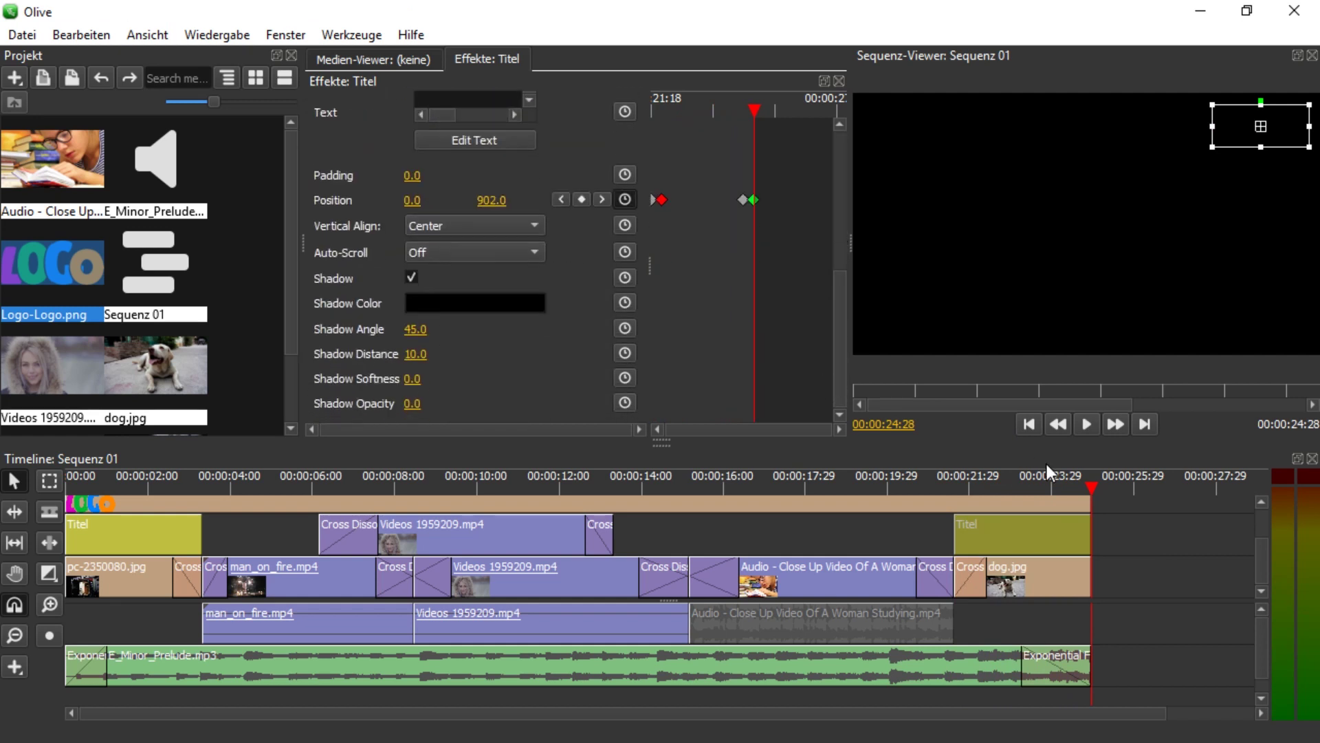
{"action": "left_click", "coordinate": [1071, 482]}
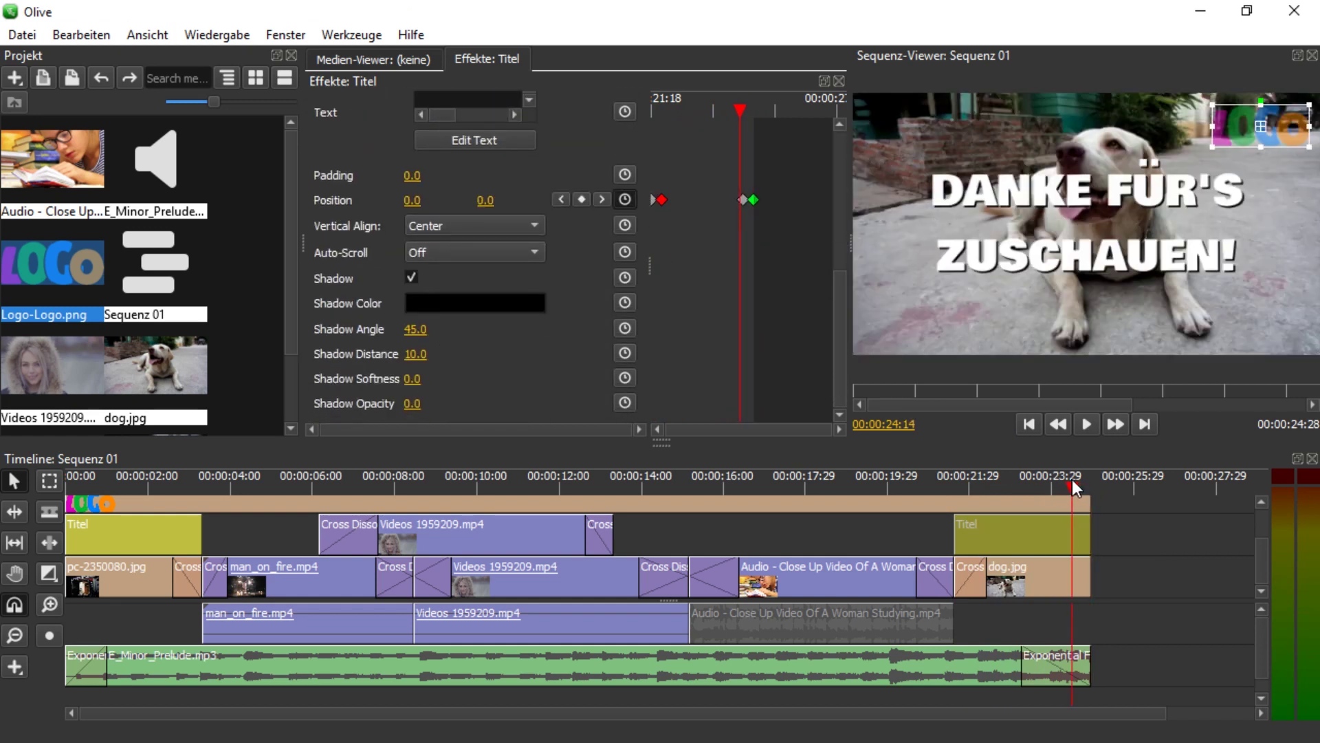
{"action": "left_click_drag", "start_coordinate": [1073, 484], "coordinate": [1079, 484]}
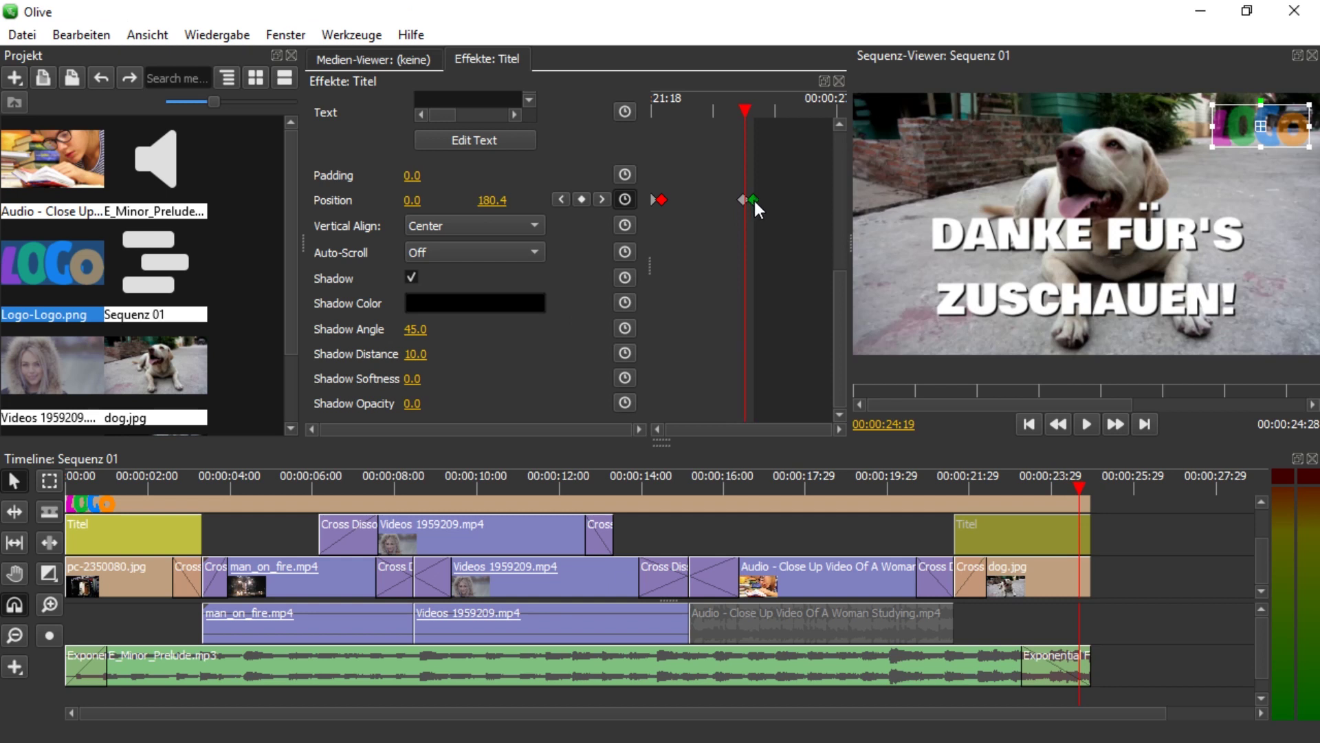
{"action": "key", "text": "Delete"}
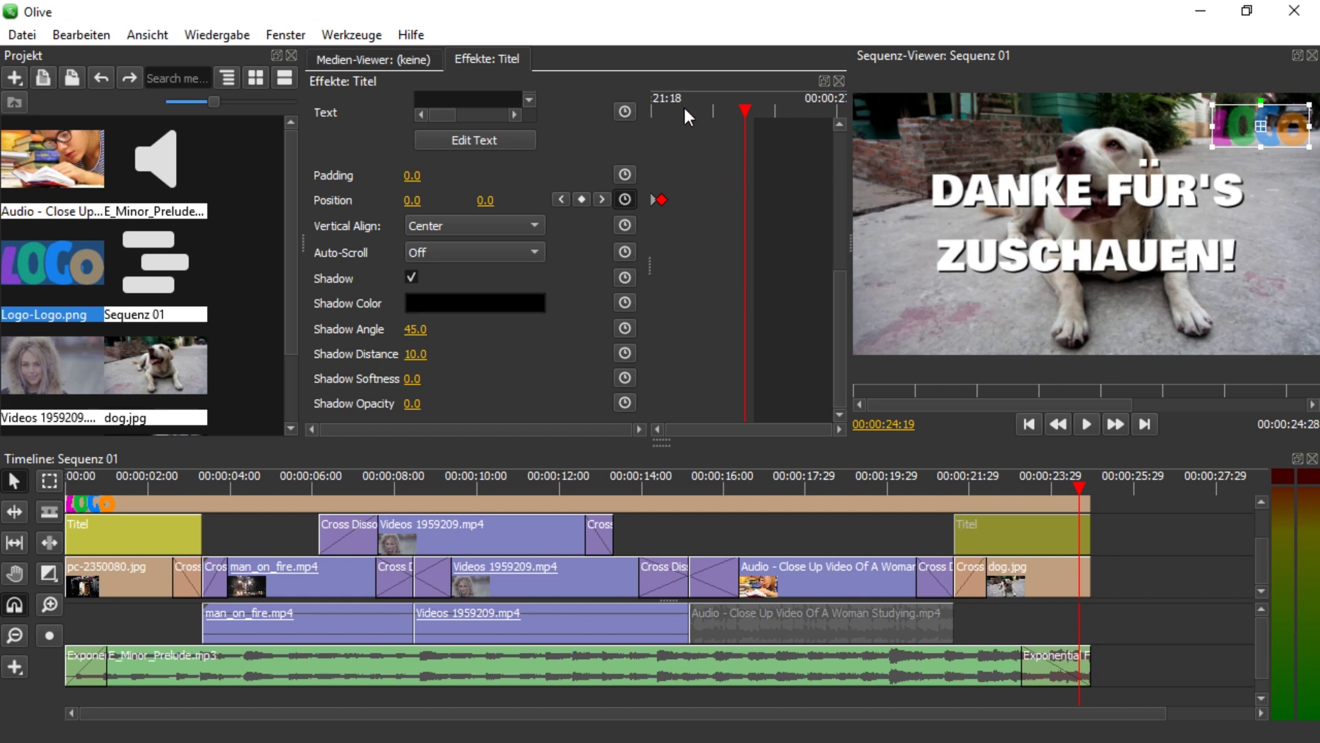
At the title's first frame, set horizontal position 0 and push it up out of frame
{"action": "left_click", "coordinate": [655, 111]}
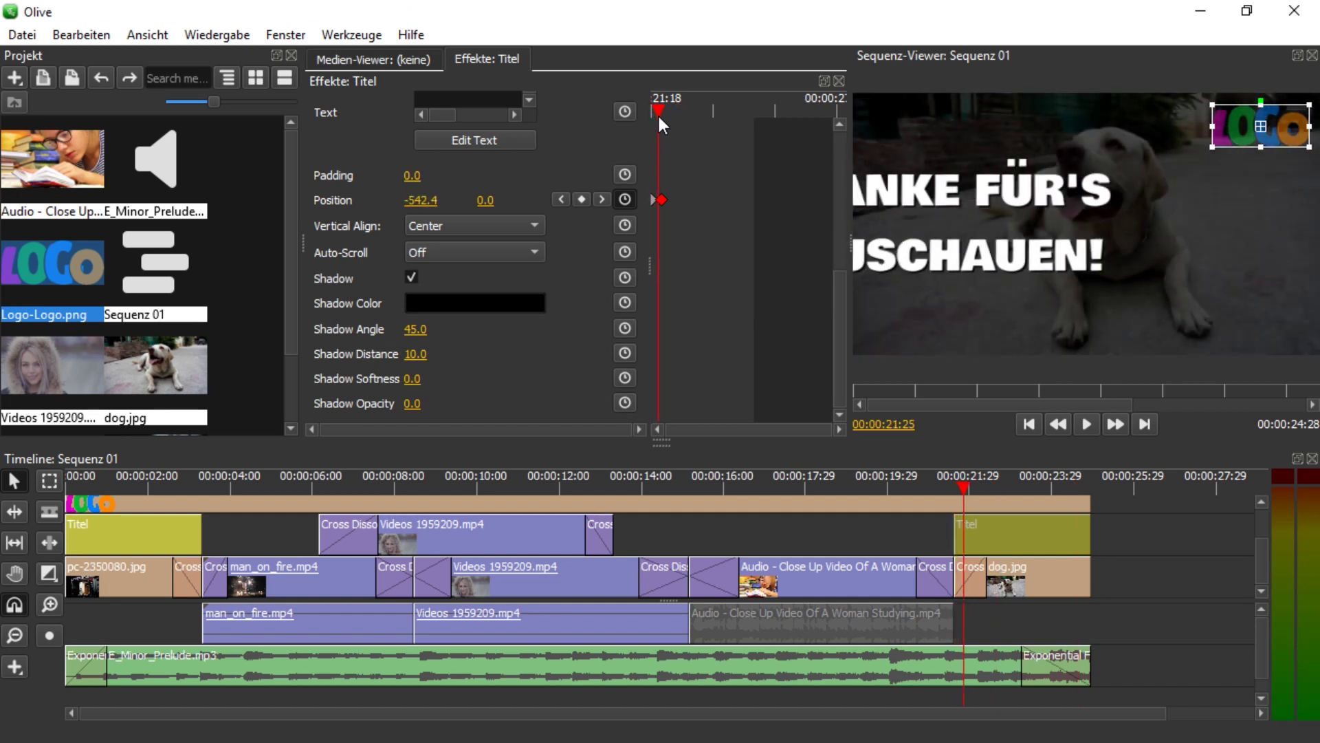
{"action": "left_click_drag", "start_coordinate": [657, 113], "coordinate": [652, 110]}
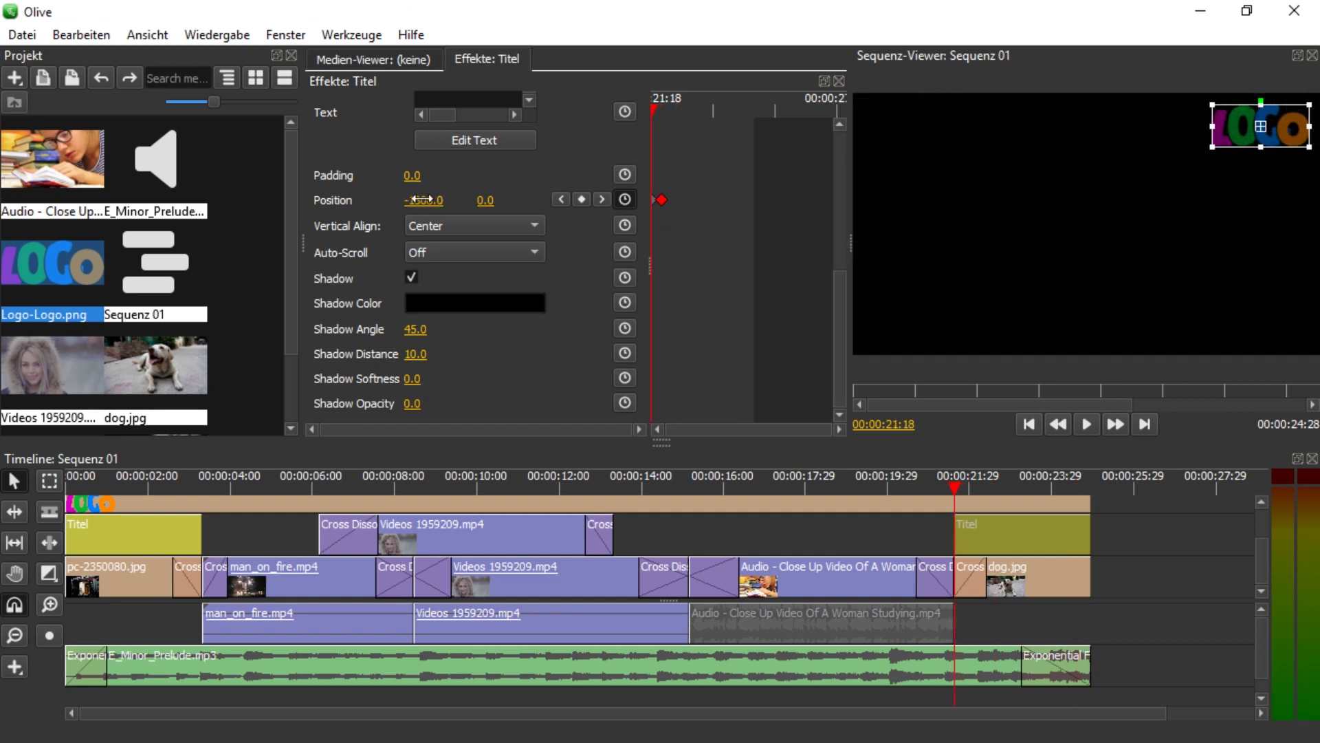
{"action": "left_click_drag", "start_coordinate": [422, 198], "coordinate": [424, 199]}
{"action": "left_click", "coordinate": [432, 202]}
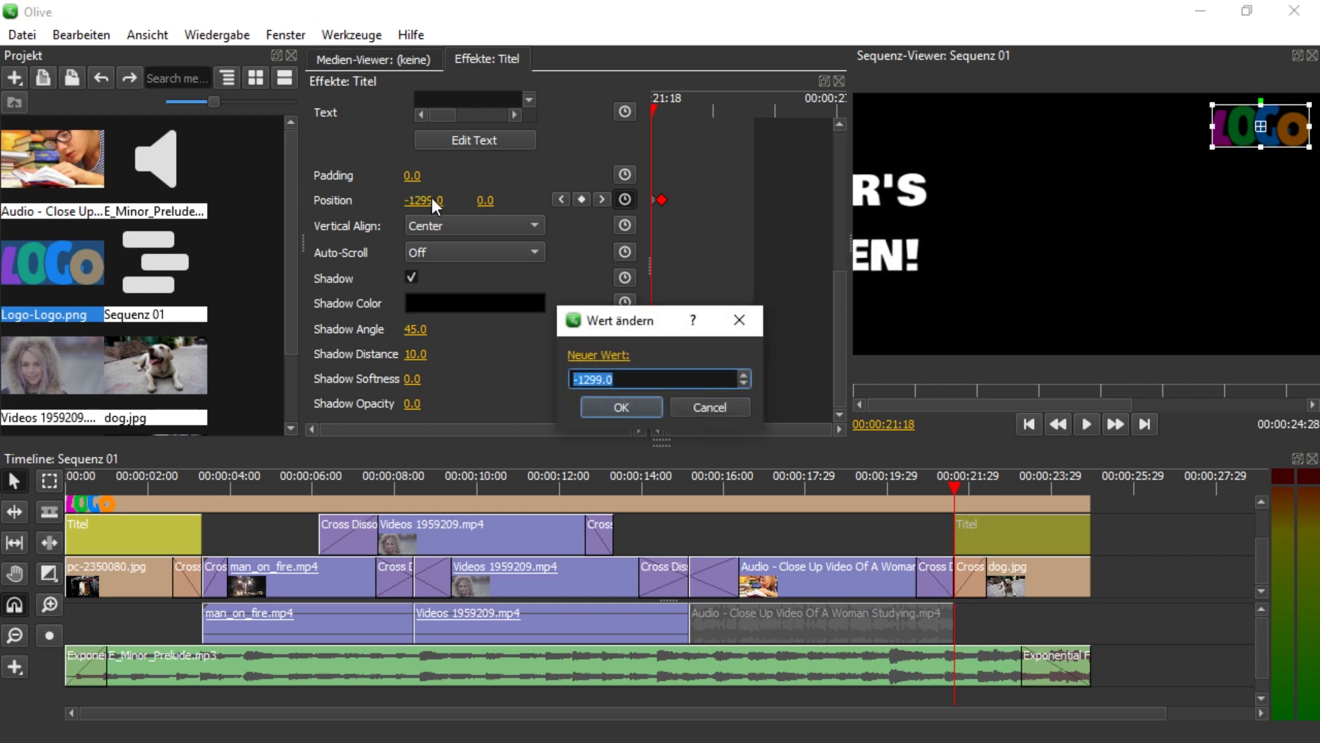
{"action": "type", "text": "0"}
{"action": "key", "text": "Return"}
{"action": "left_click_drag", "start_coordinate": [485, 200], "coordinate": [486, 200]}
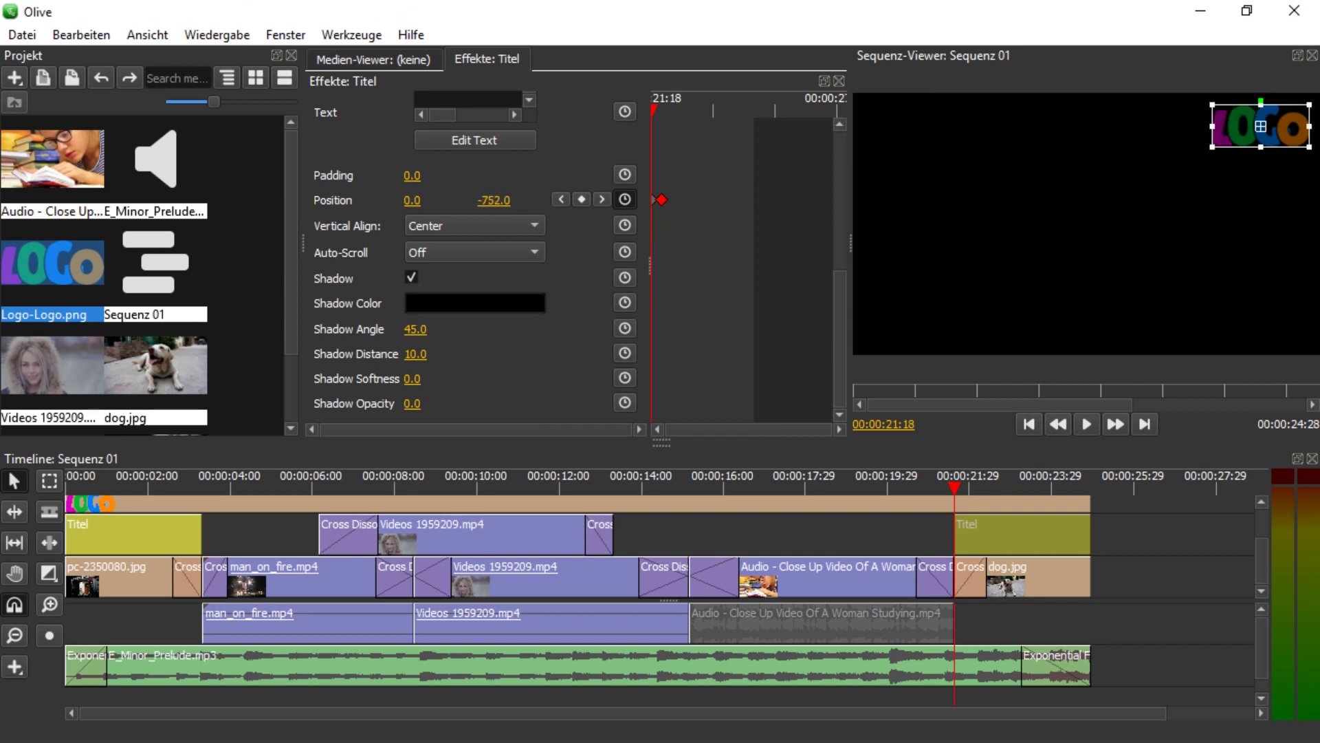
Preview the closing title's slide-in animation
{"action": "left_click", "coordinate": [935, 475]}
{"action": "key", "text": "space"}
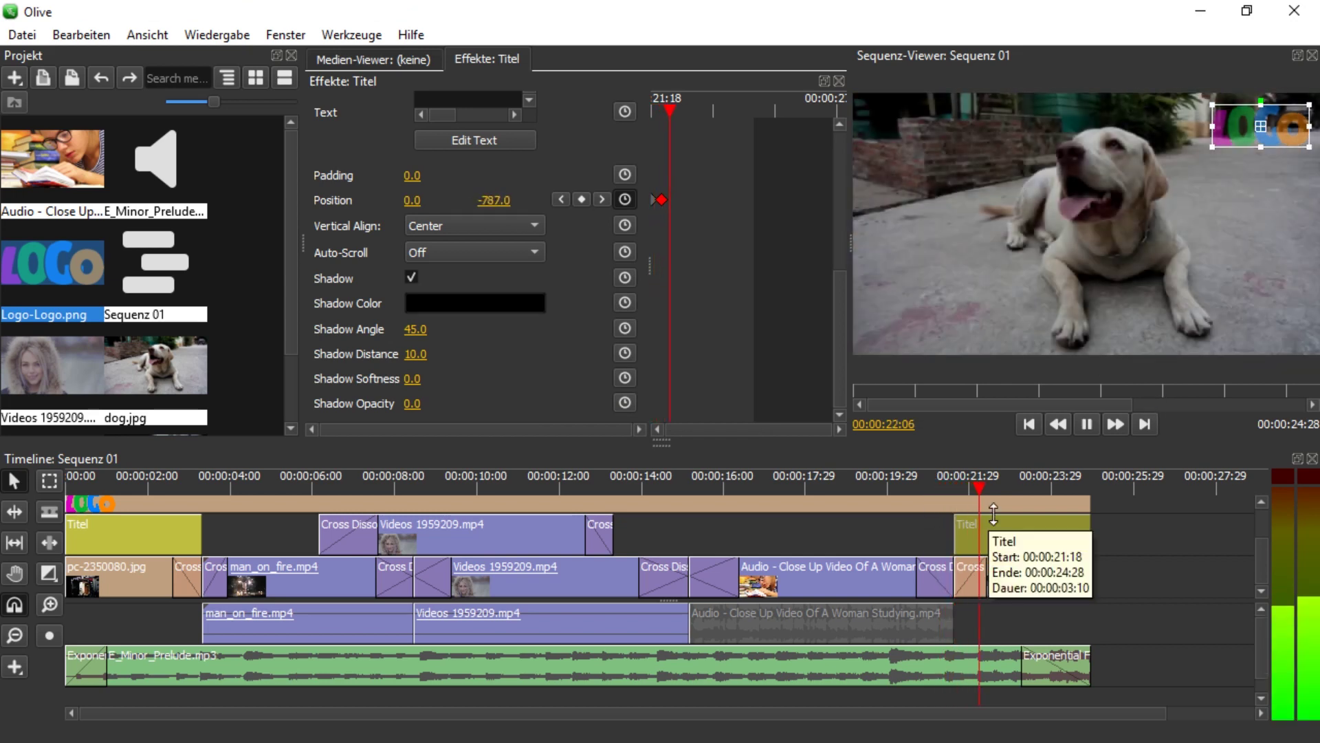
{"action": "left_click", "coordinate": [1148, 539]}
{"action": "key", "text": "space"}
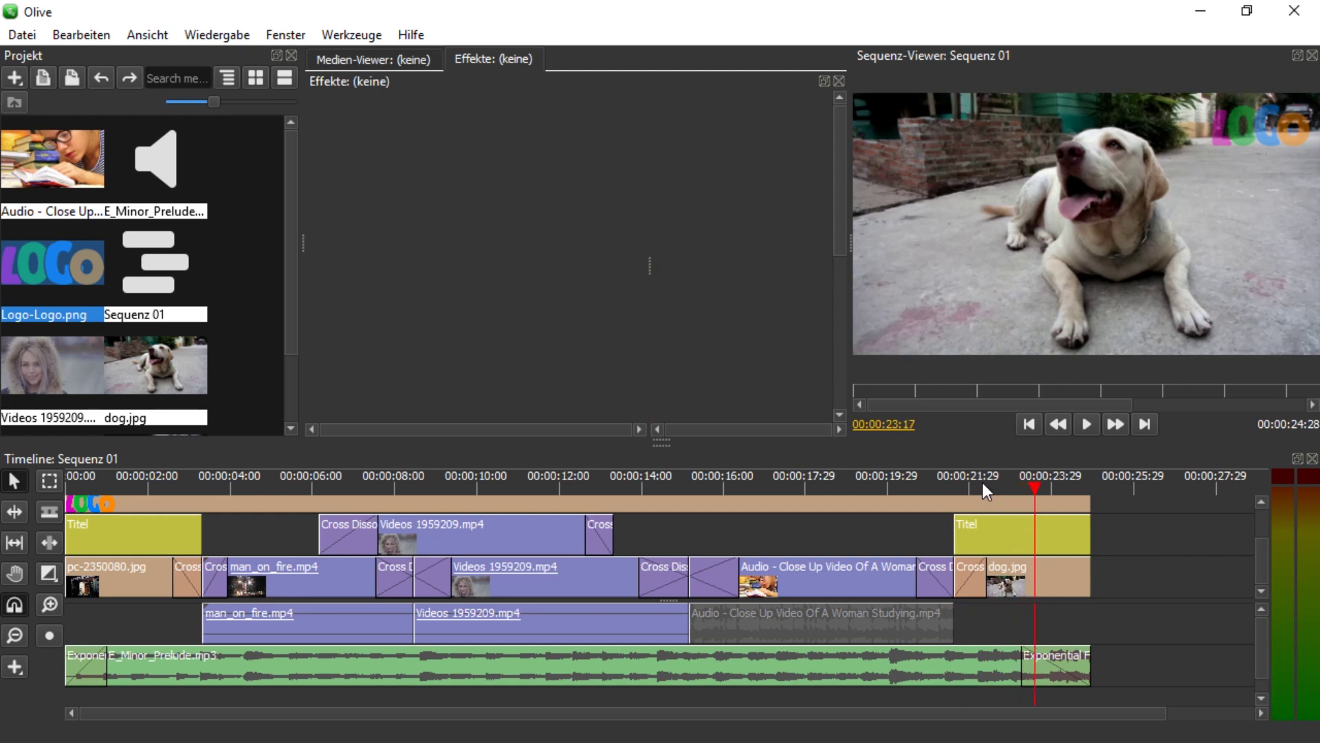
Set the second position keyframe's vertical position to 0 so the title ends centred
{"action": "left_click", "coordinate": [975, 514]}
{"action": "scroll", "coordinate": [661, 199], "scroll_direction": "down", "scroll_amount": 5}
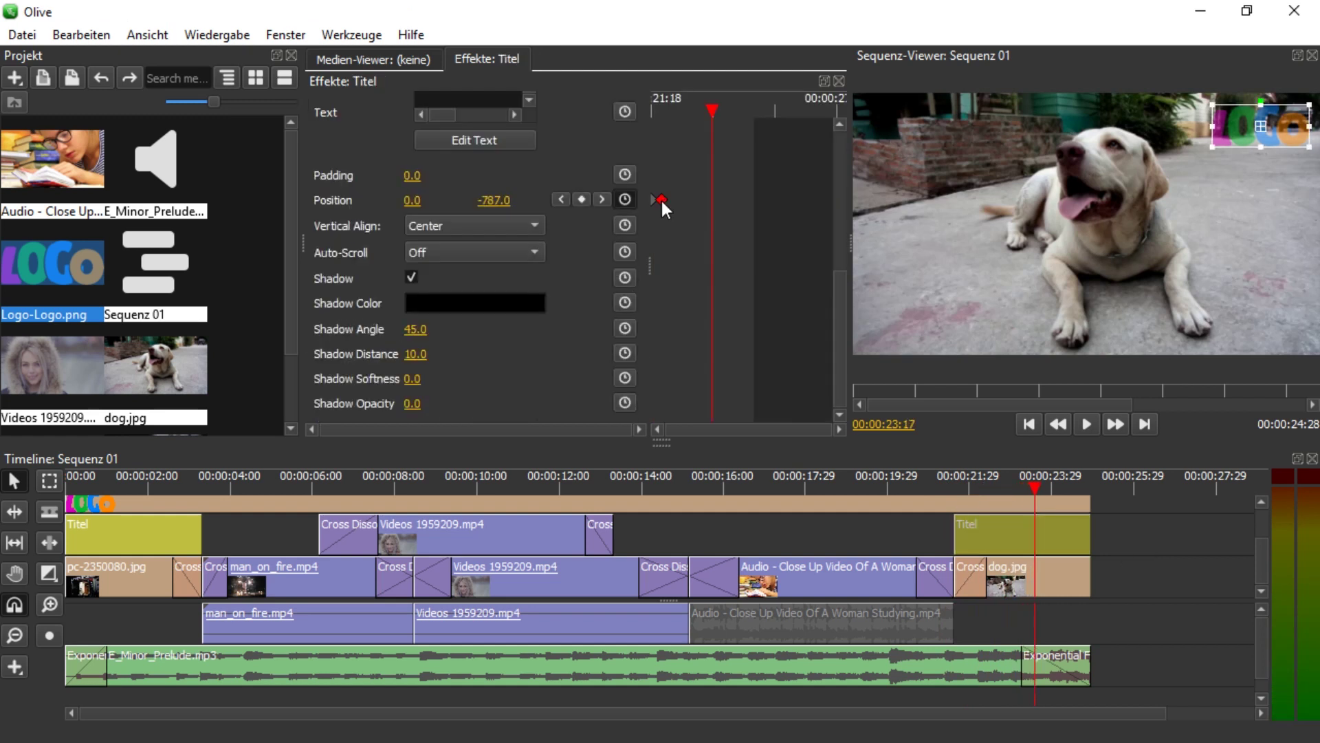
{"action": "left_click", "coordinate": [559, 199]}
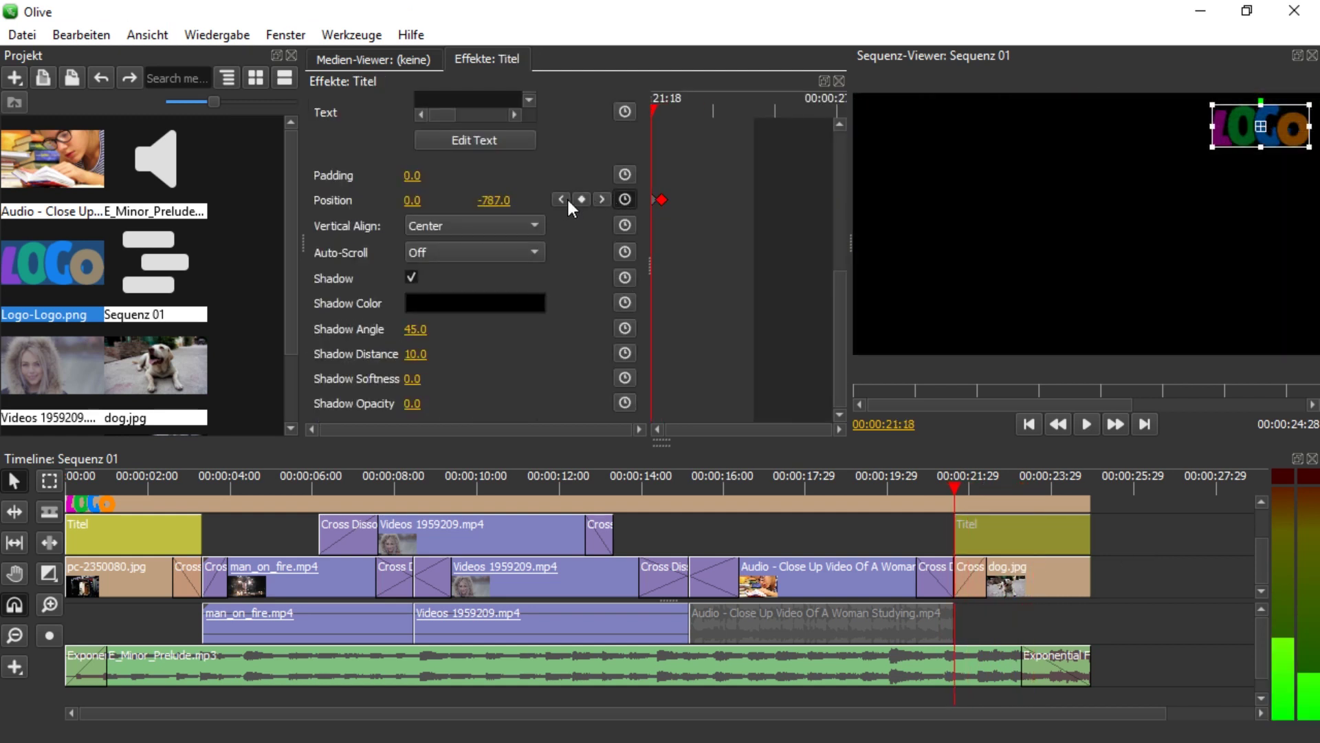
{"action": "left_click", "coordinate": [600, 198]}
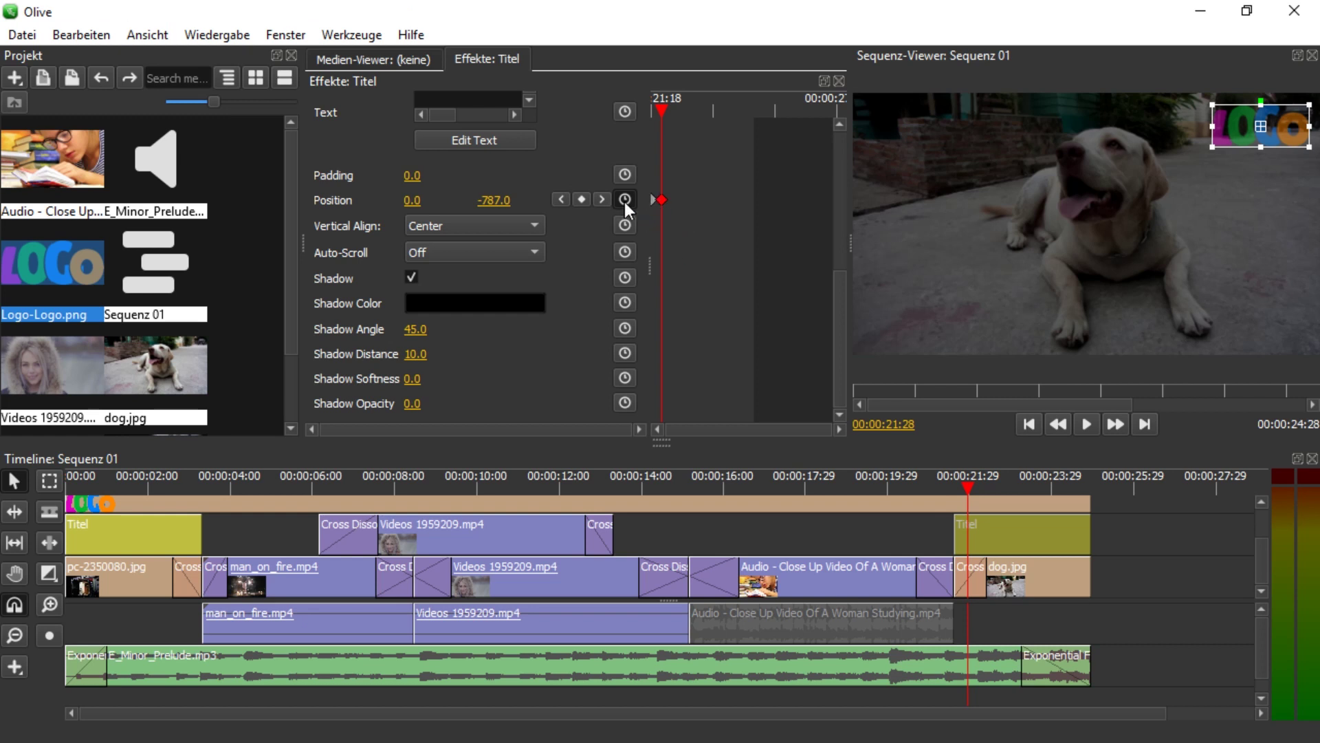
{"action": "left_click", "coordinate": [561, 198]}
{"action": "left_click", "coordinate": [606, 200]}
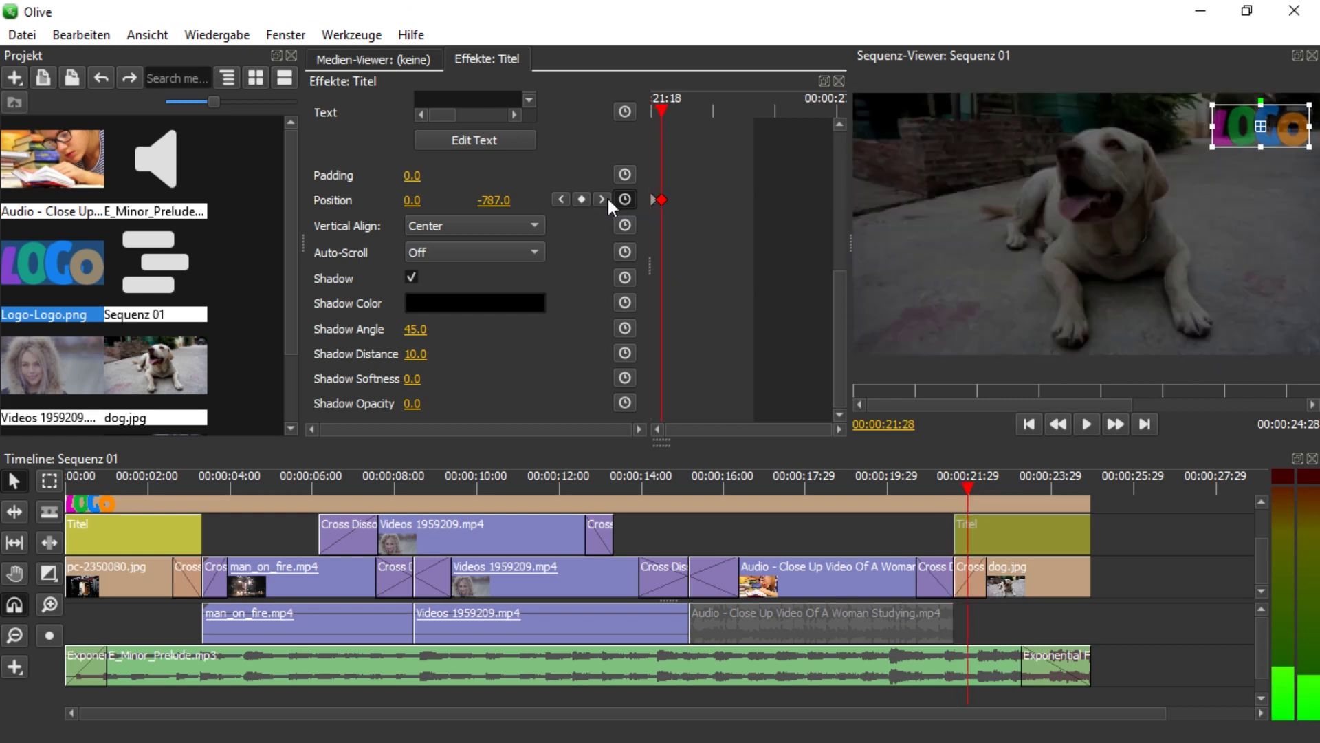
{"action": "left_click", "coordinate": [505, 200]}
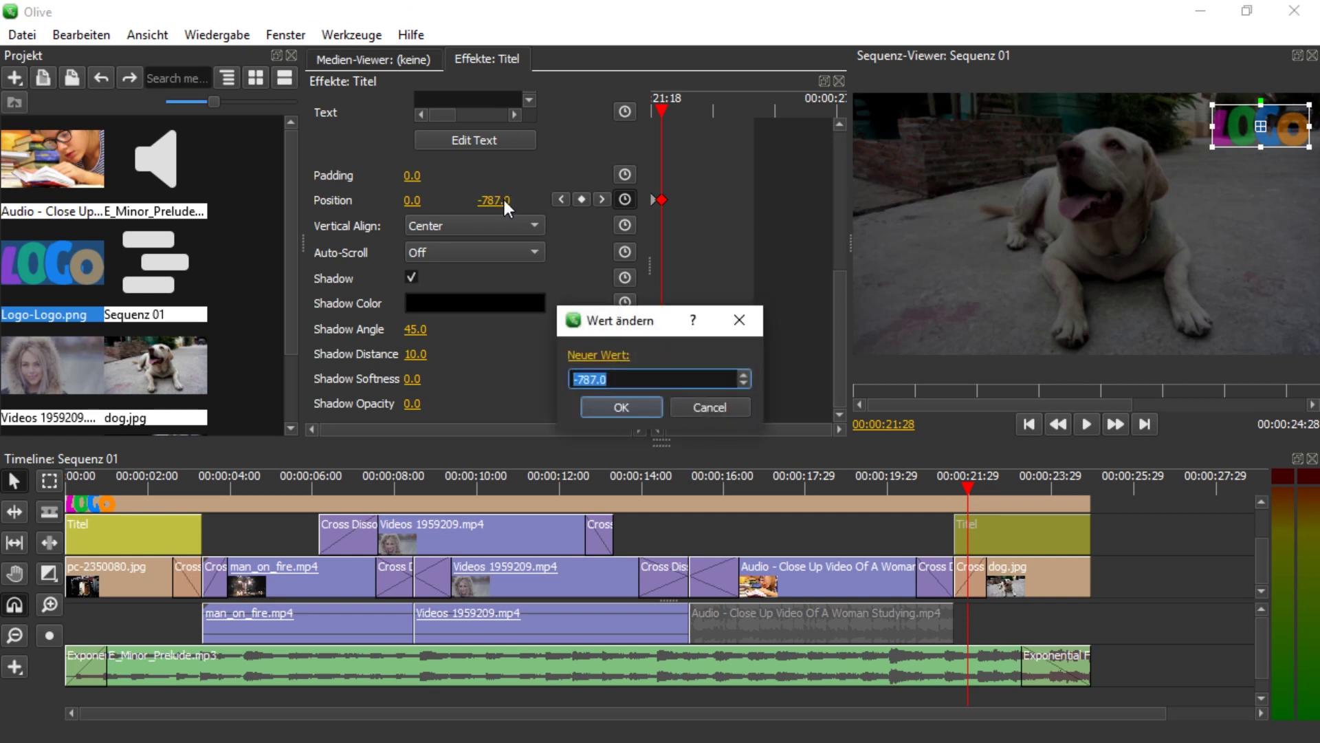
{"action": "type", "text": "0"}
{"action": "key", "text": "Return"}
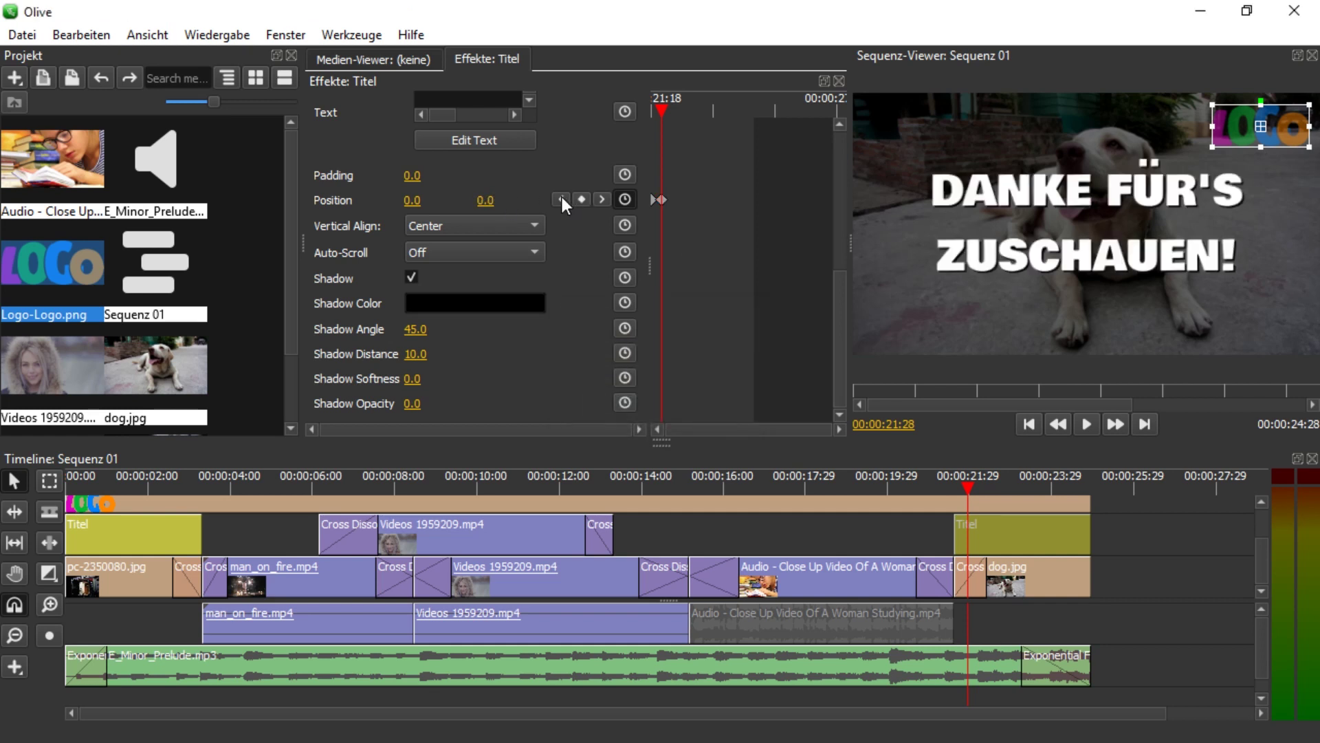
{"action": "left_click", "coordinate": [561, 198]}
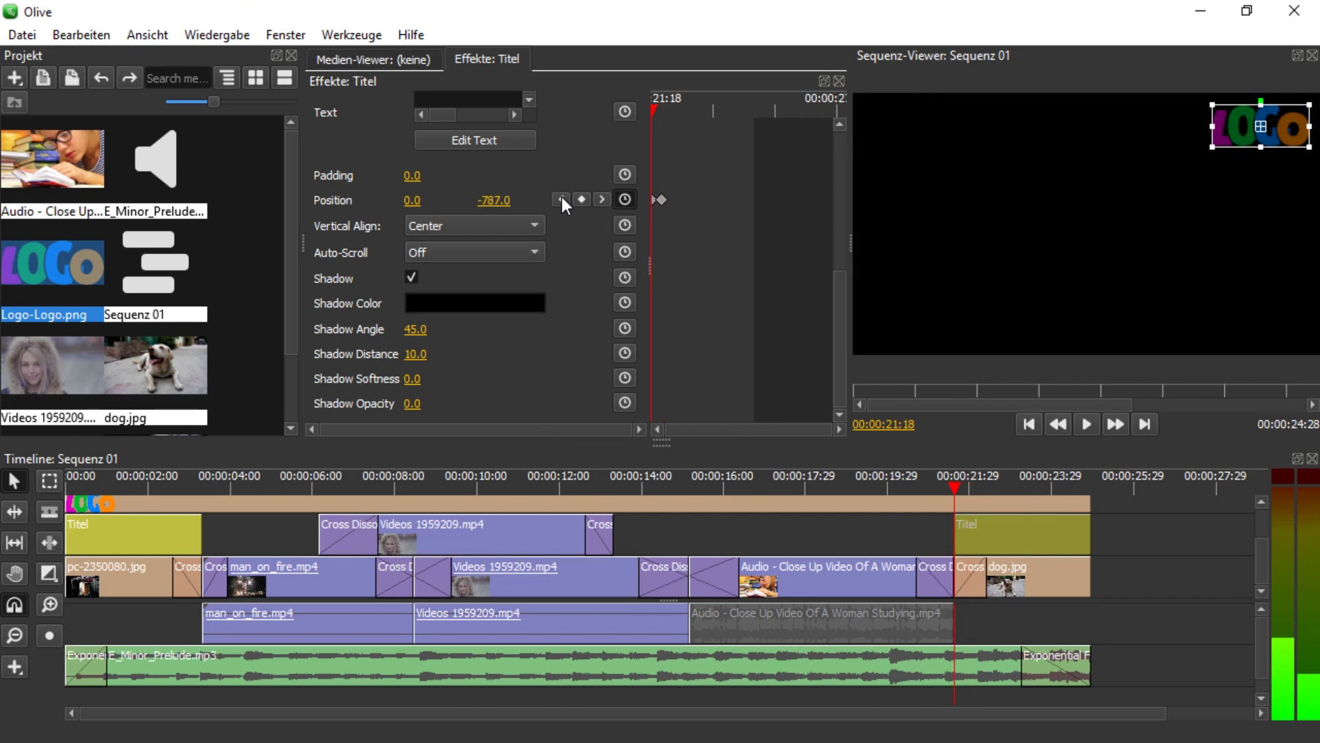
Replay the closing section to confirm the title slides from Y -787.0 to centre
{"action": "left_click", "coordinate": [1084, 556]}
{"action": "key", "text": "space"}
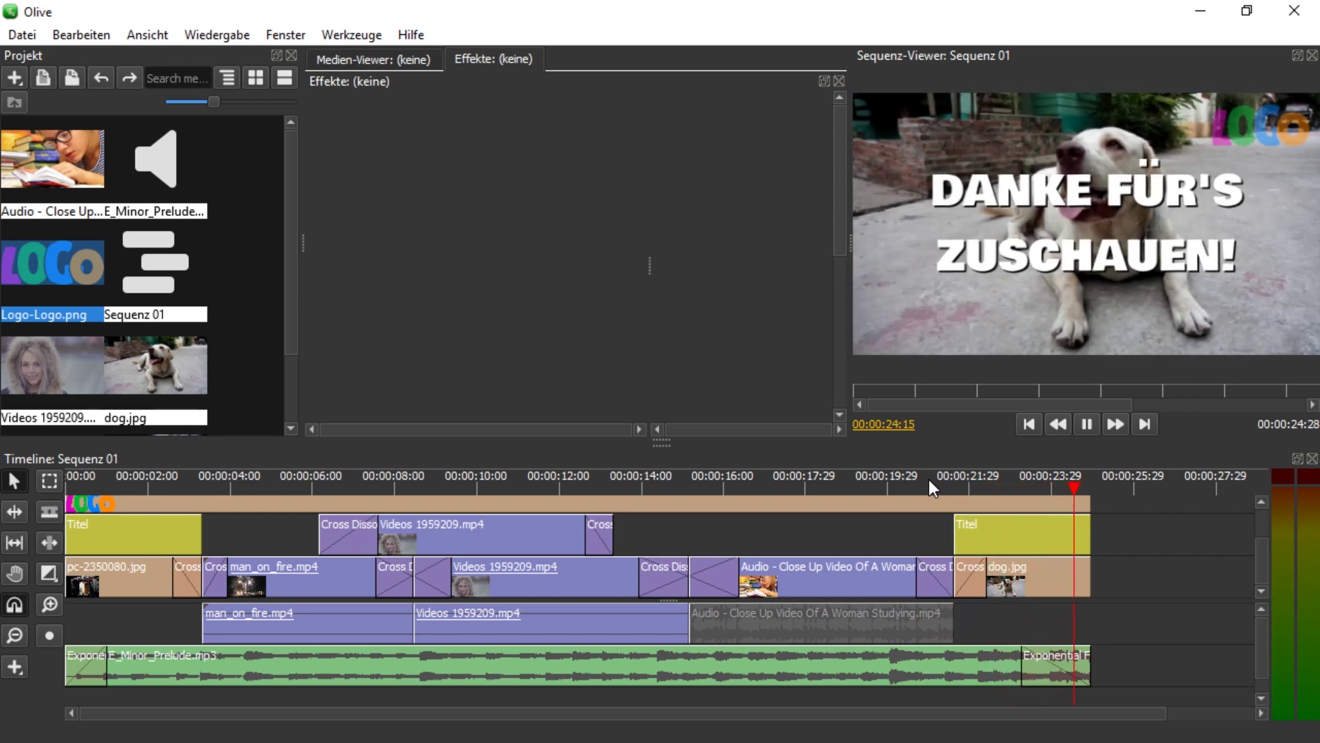
{"action": "left_click", "coordinate": [12, 41]}
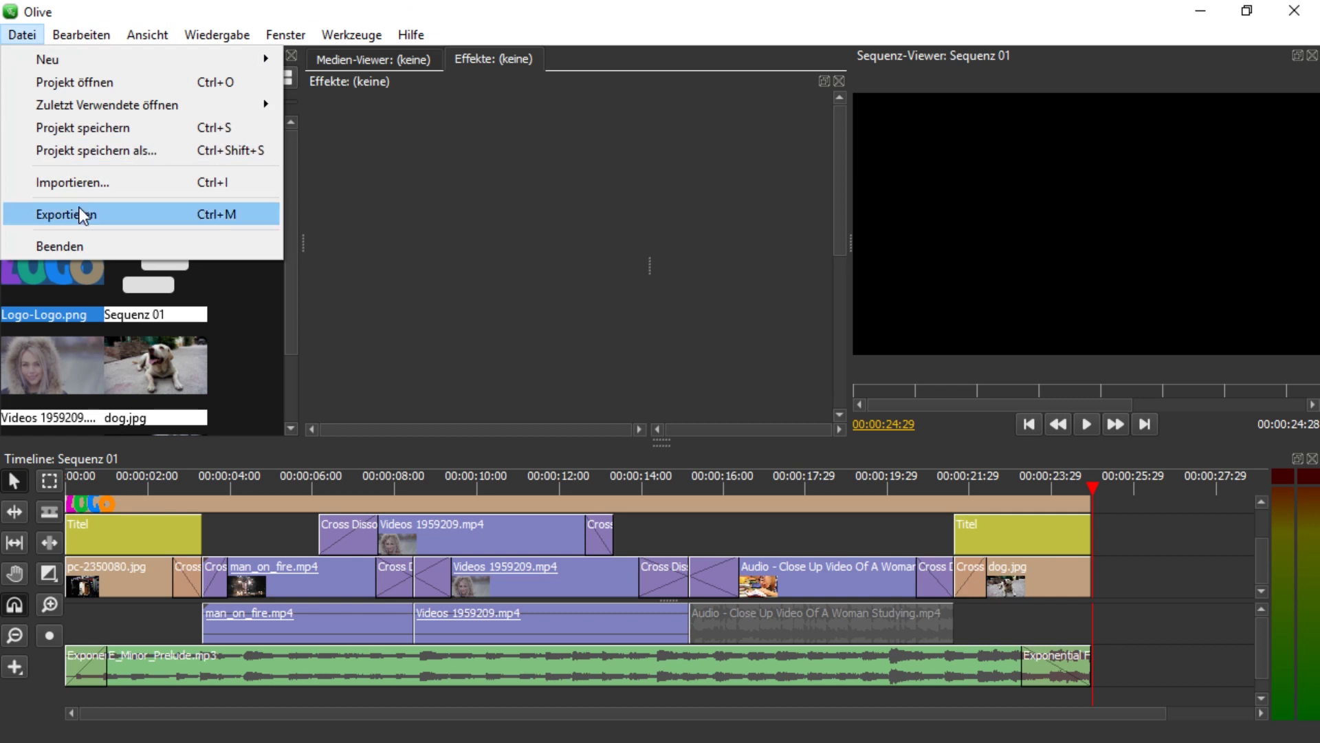
{"action": "left_click", "coordinate": [203, 225]}
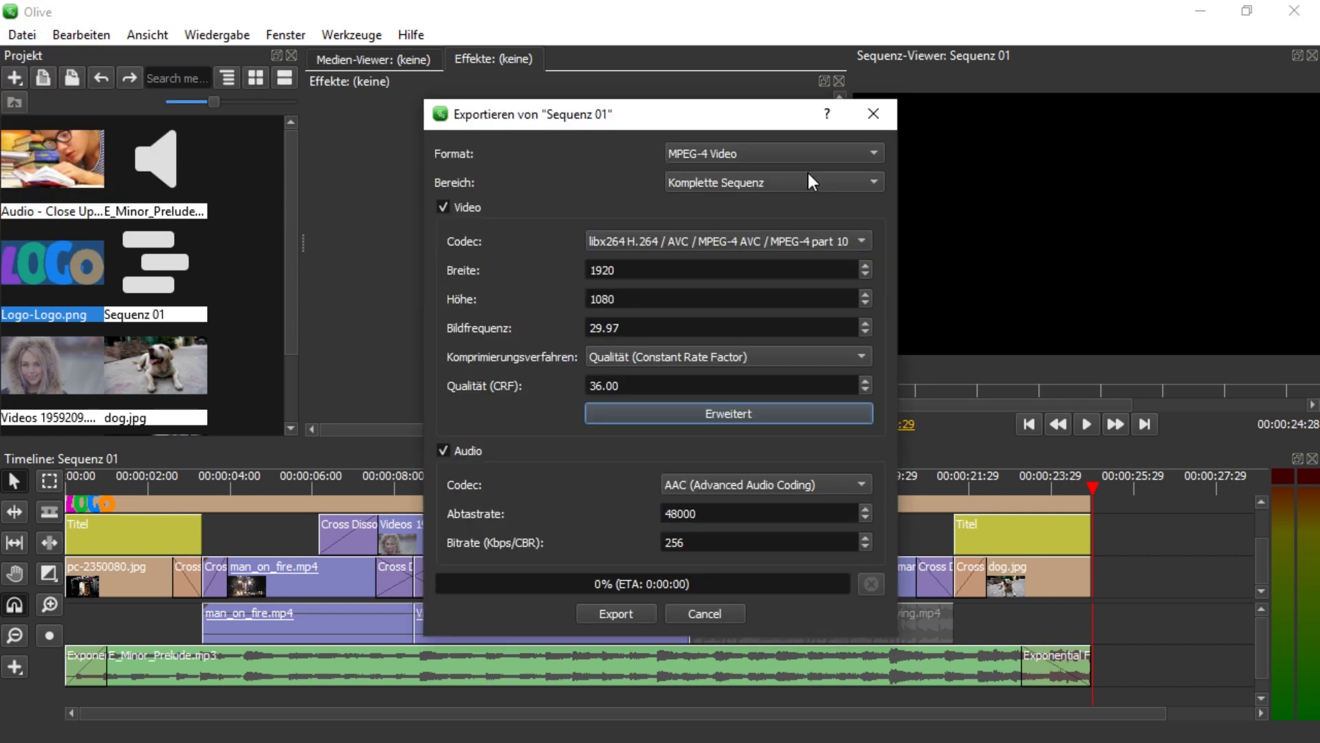
{"action": "left_click", "coordinate": [773, 183]}
{"action": "left_click", "coordinate": [773, 183]}
{"action": "left_click", "coordinate": [868, 114]}
{"action": "left_click", "coordinate": [304, 474]}
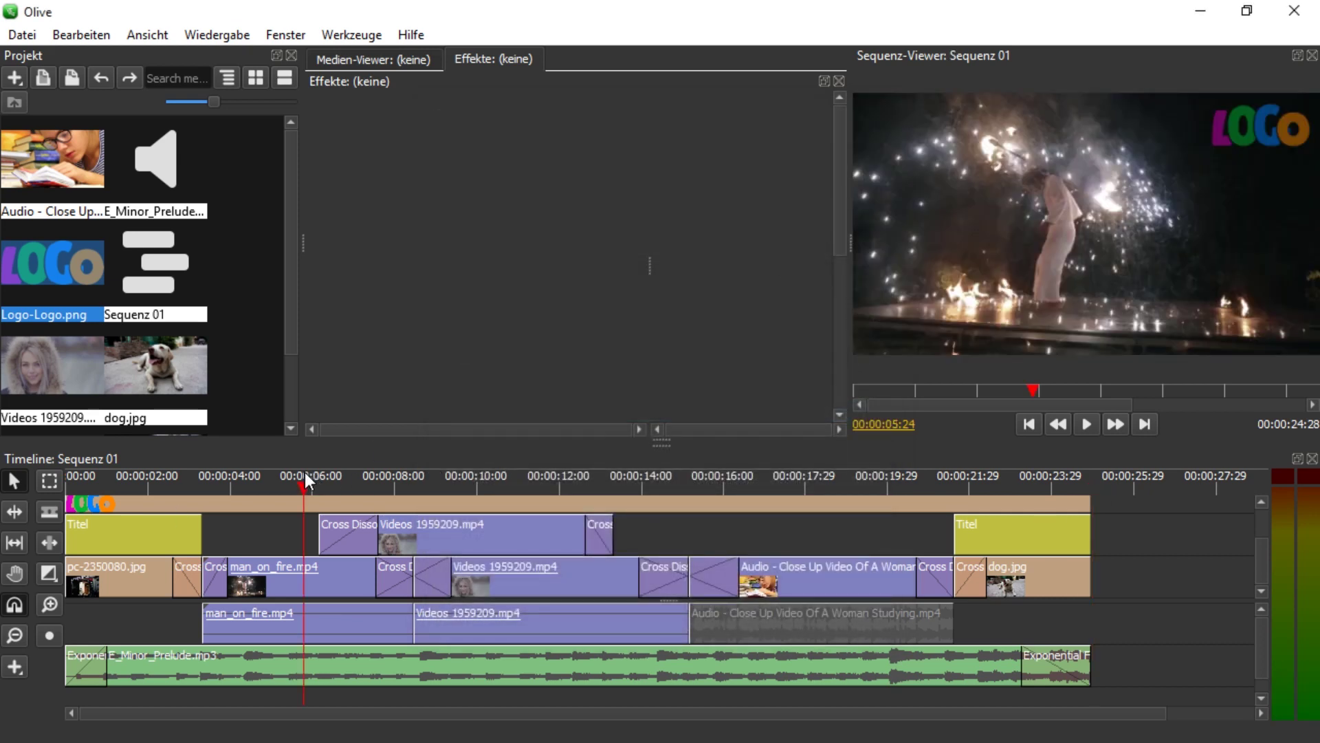
{"action": "key", "text": "i"}
{"action": "left_click", "coordinate": [652, 476]}
{"action": "key", "text": "o"}
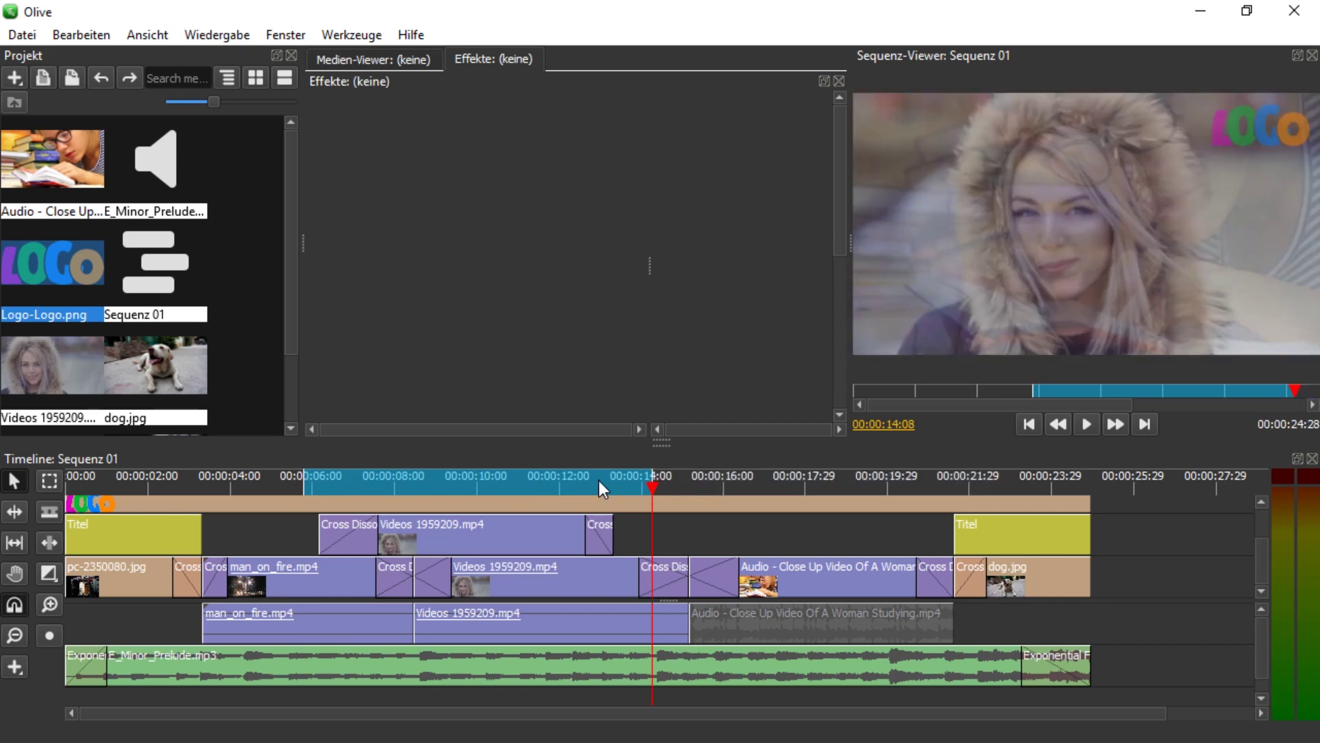
{"action": "key", "text": "alt+d"}
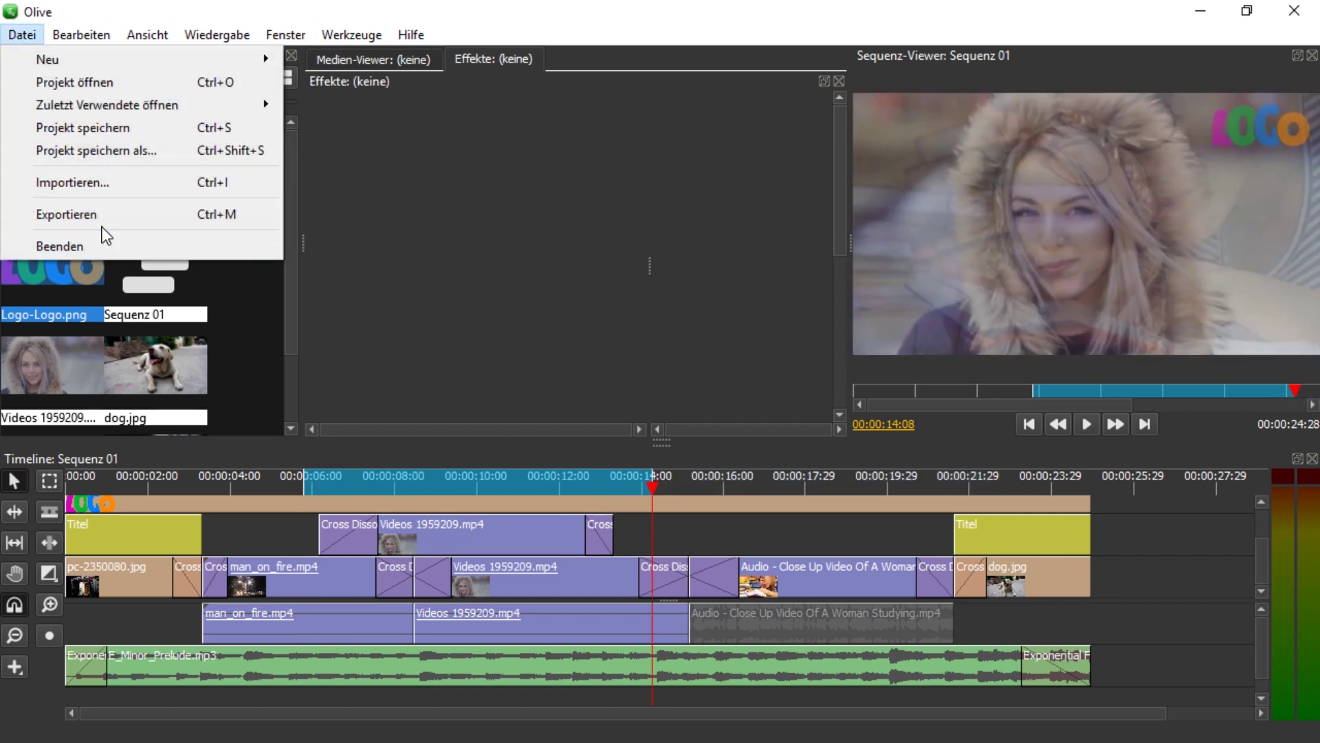
{"action": "key", "text": "Escape"}
{"action": "key", "text": "ctrl+m"}
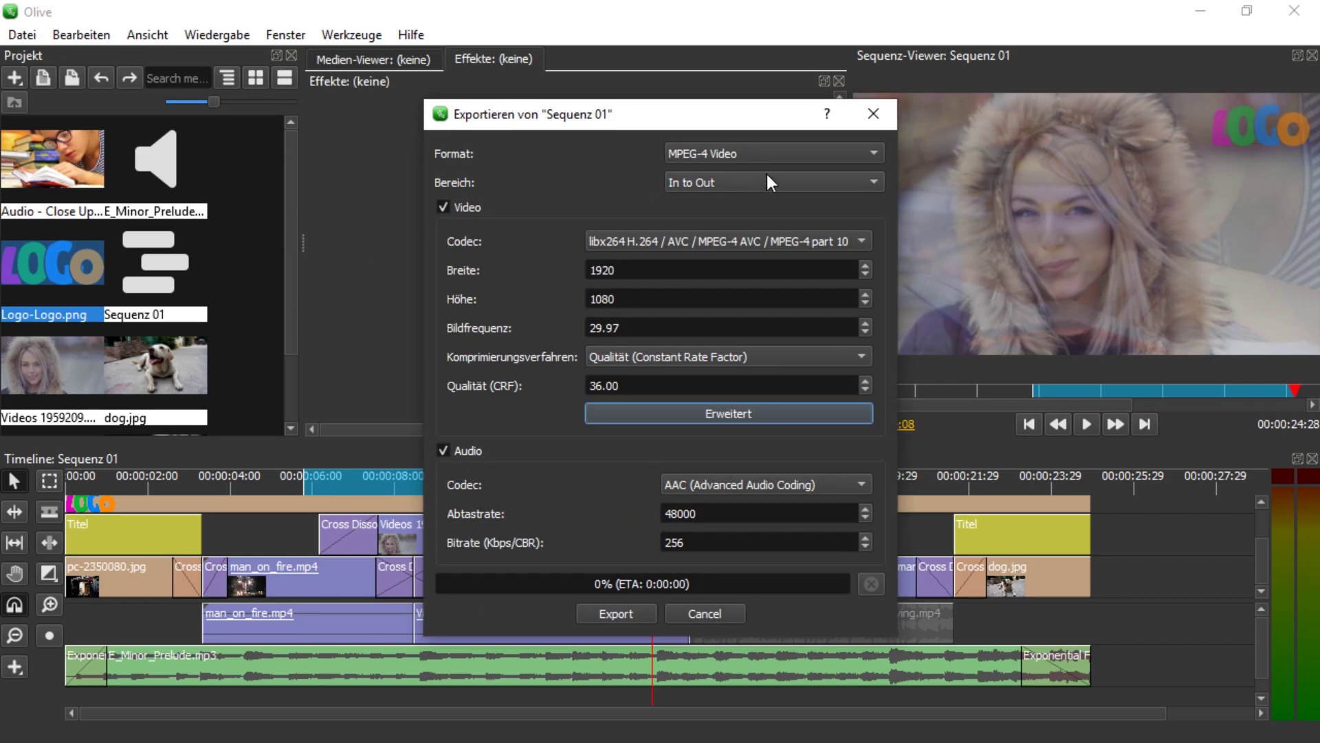
{"action": "key", "text": "Escape"}
{"action": "key", "text": "g"}
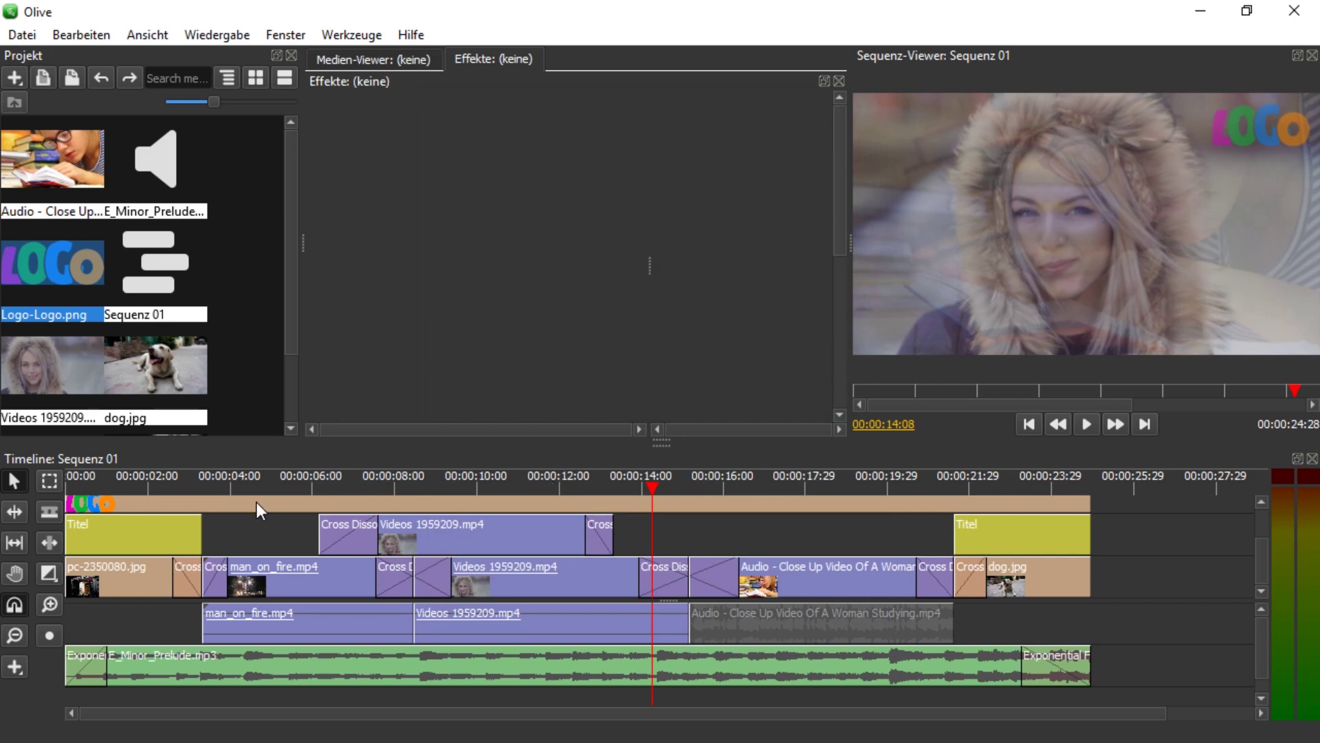
Open the export settings with range Komplette Sequenz and frame size 1920x1080
{"action": "left_click", "coordinate": [22, 34]}
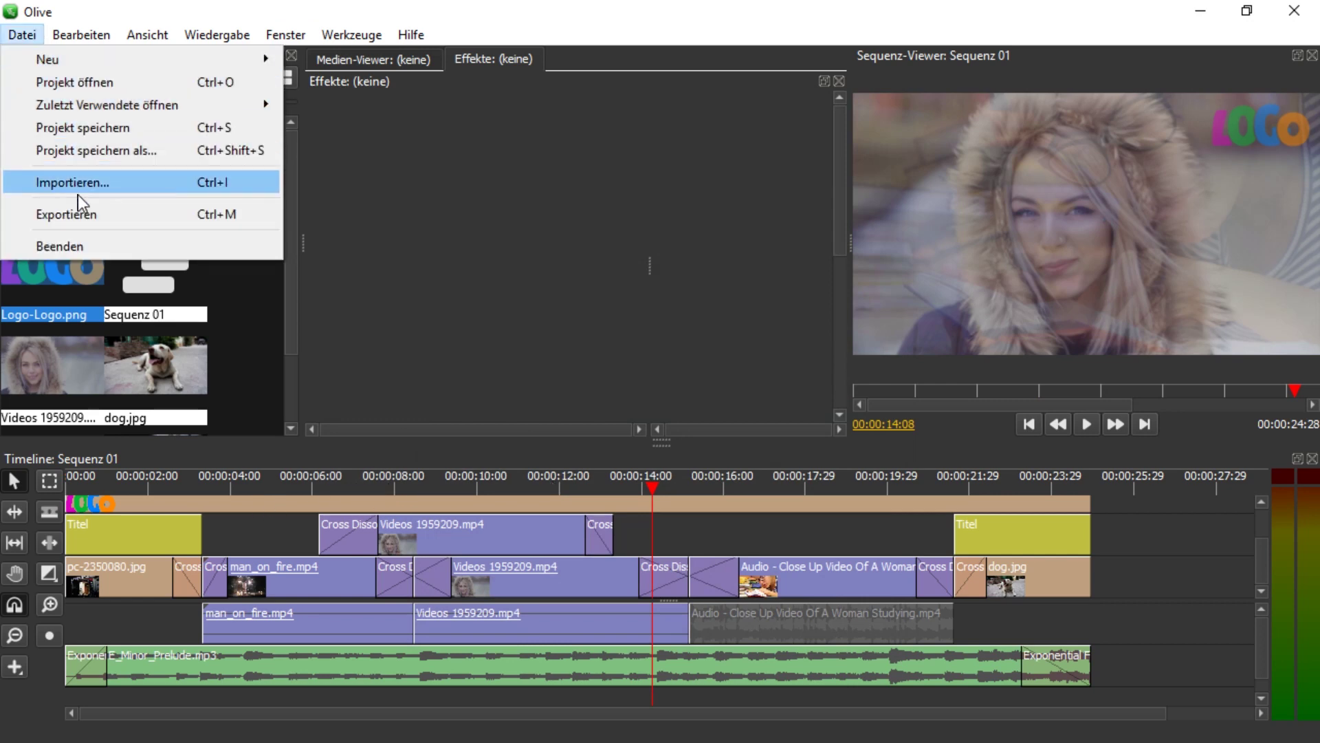
{"action": "left_click", "coordinate": [83, 211]}
{"action": "left_click", "coordinate": [707, 183]}
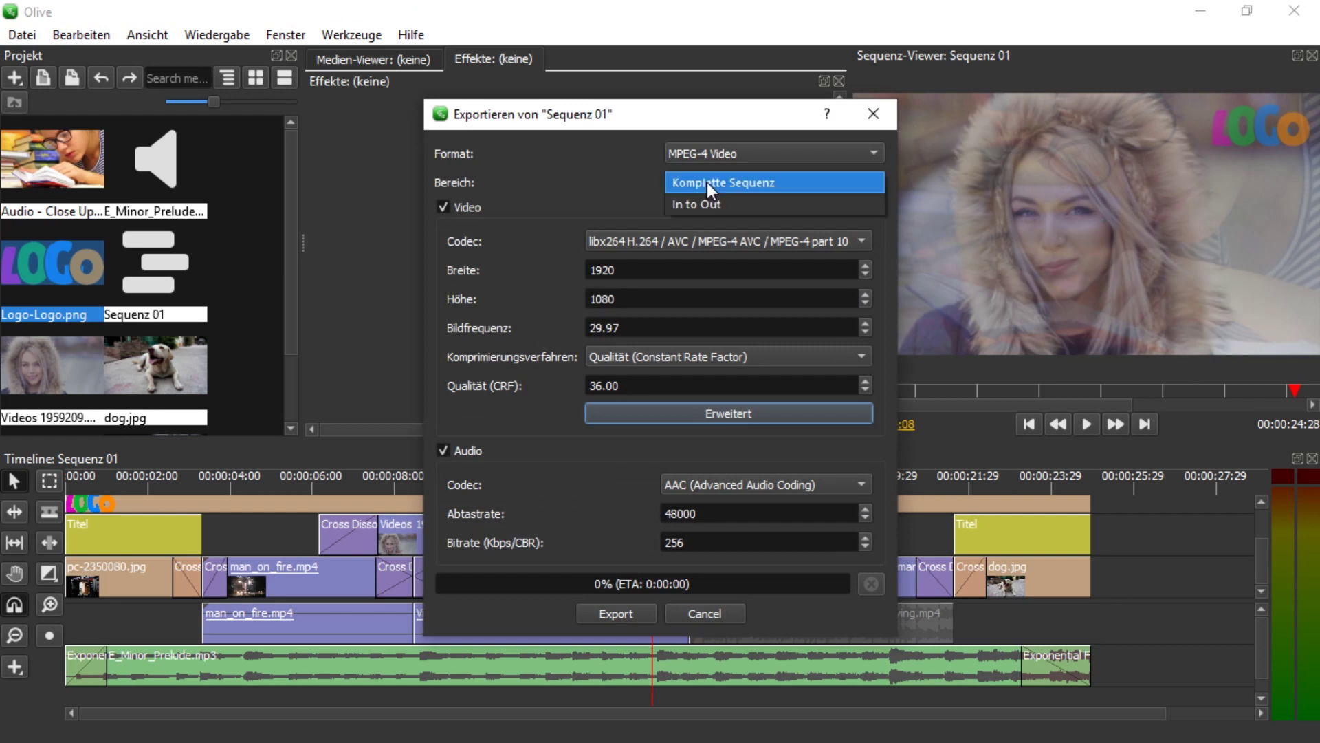
{"action": "left_click", "coordinate": [719, 180]}
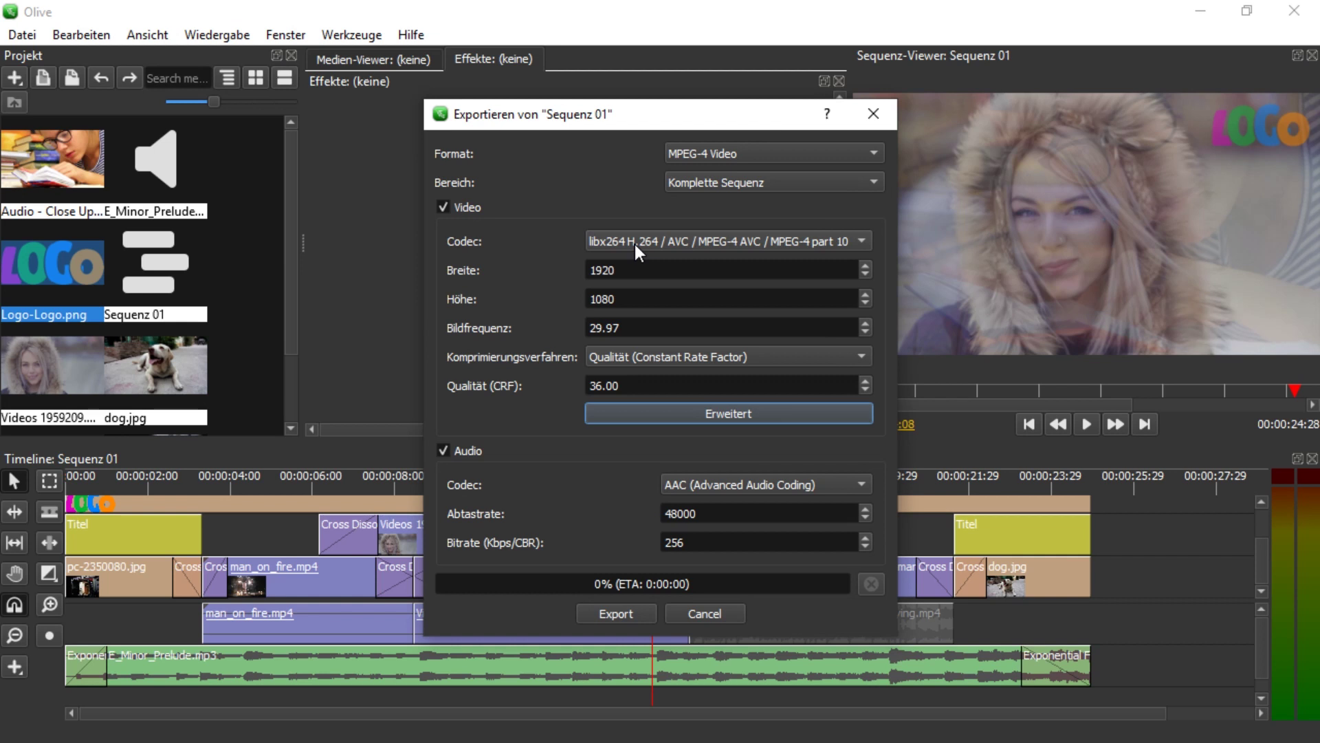
{"action": "double_click", "coordinate": [639, 269]}
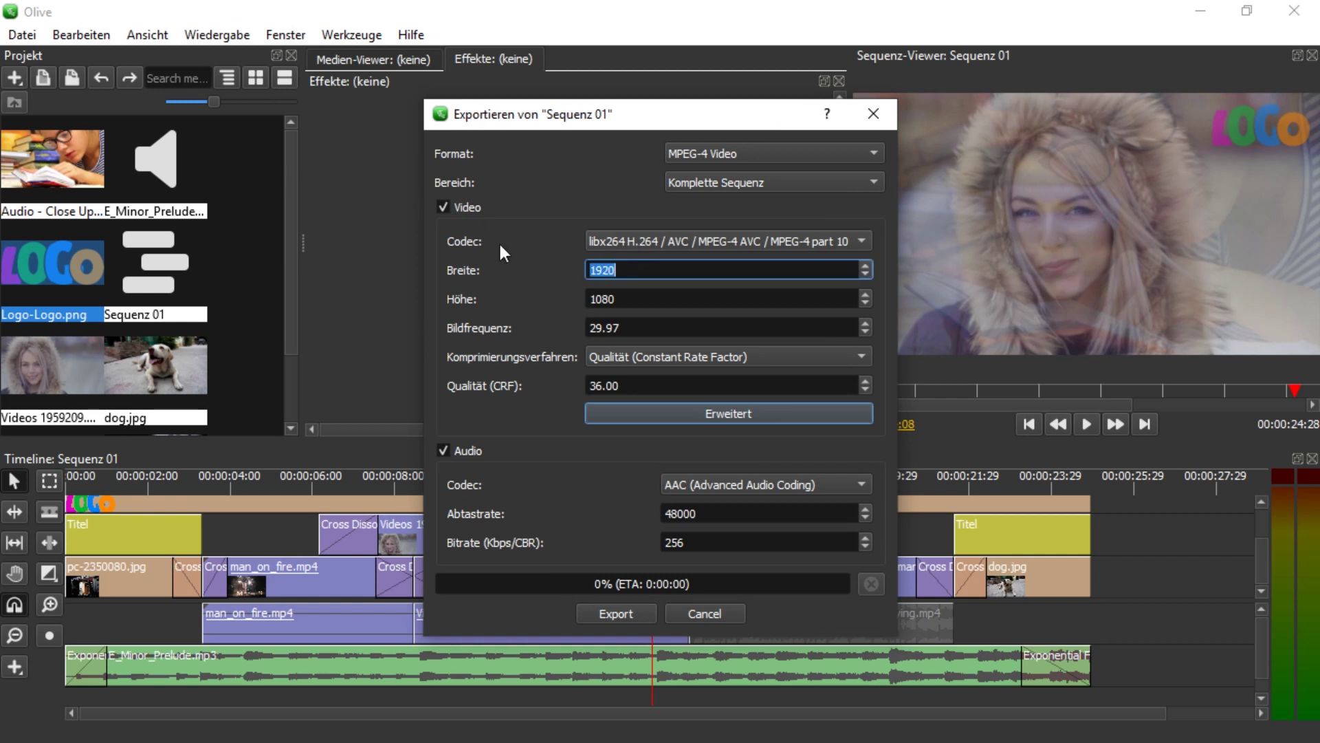
{"action": "left_click", "coordinate": [653, 299]}
{"action": "double_click", "coordinate": [654, 300]}
{"action": "left_click", "coordinate": [605, 328]}
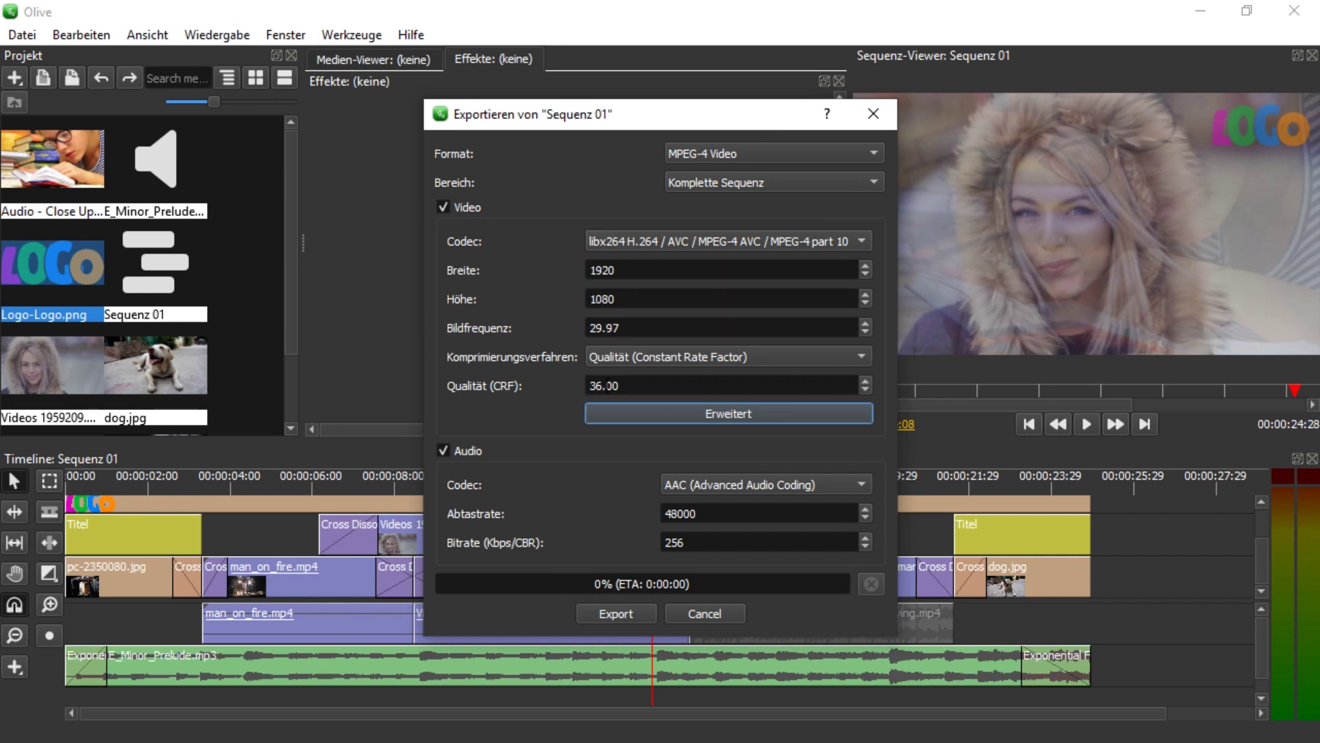
Change Qualität (CRF) from 36 to 51 and start the export
{"action": "mouse_move", "coordinate": [642, 384]}
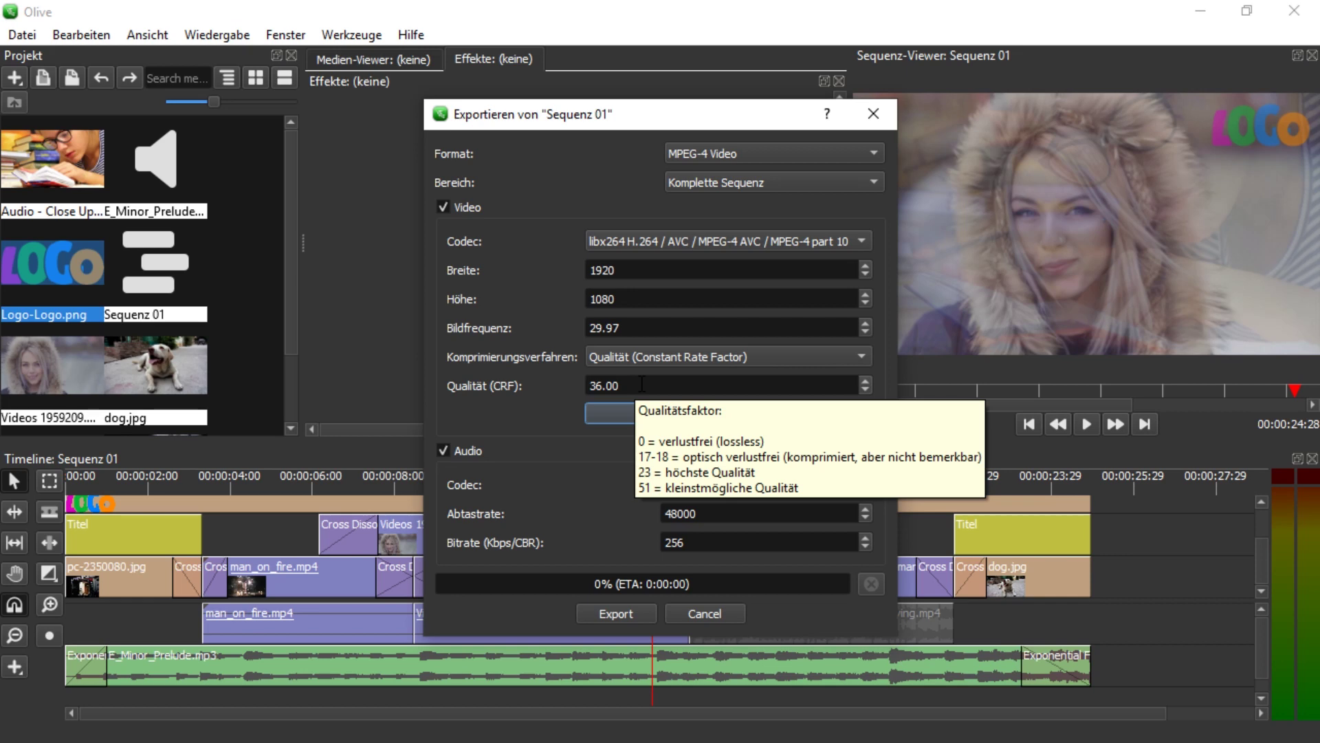
{"action": "double_click", "coordinate": [643, 384]}
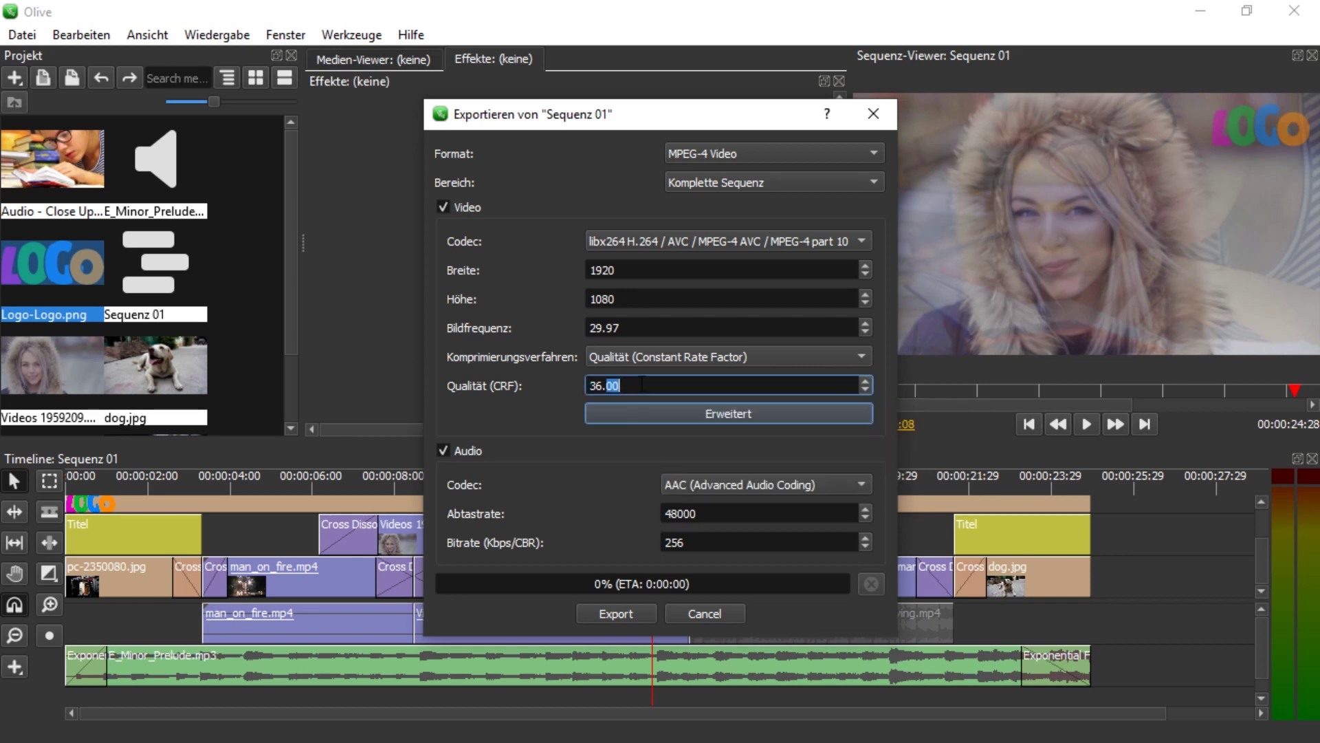
{"action": "type", "text": "51"}
{"action": "left_click", "coordinate": [632, 612]}
Save the CRF 51 export into the Olive-Project folder and let it finish rendering
{"action": "left_click", "coordinate": [517, 407]}
{"action": "left_click", "coordinate": [621, 576]}
{"action": "type", "text": "10"}
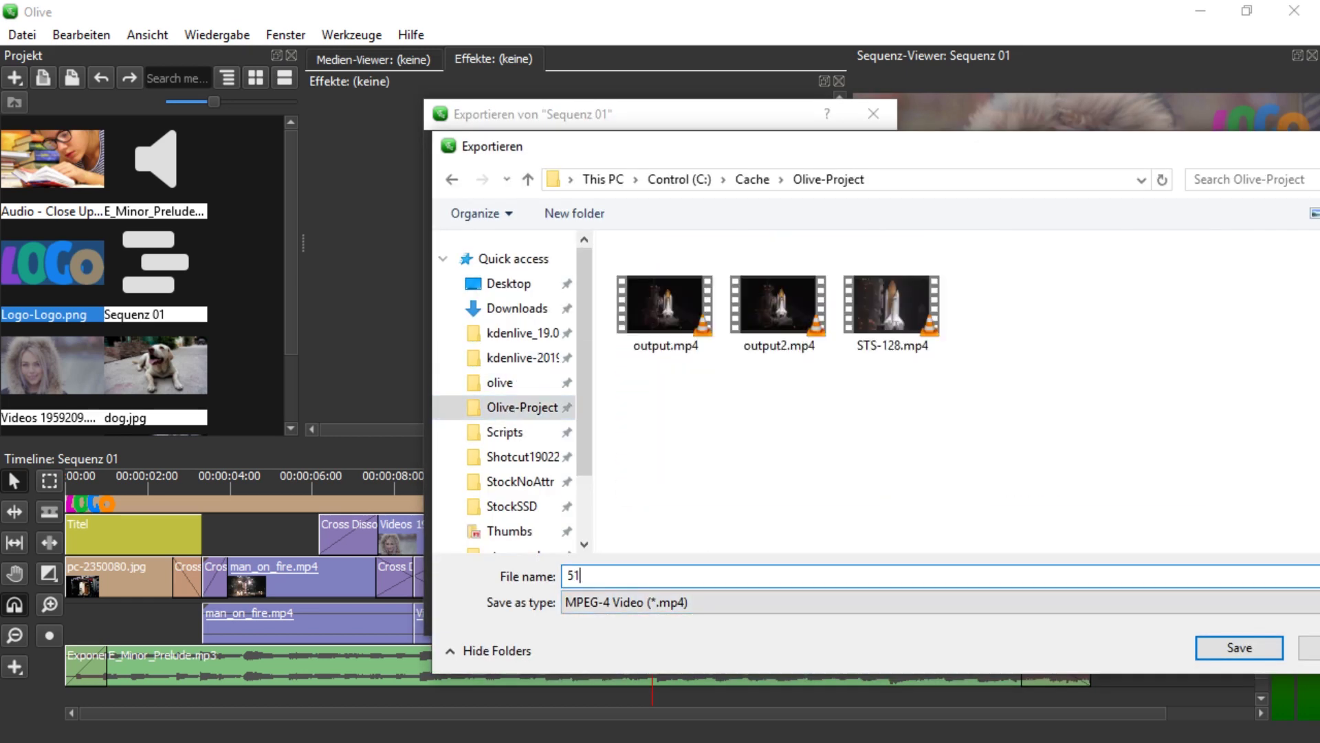
{"action": "key", "text": "Return"}
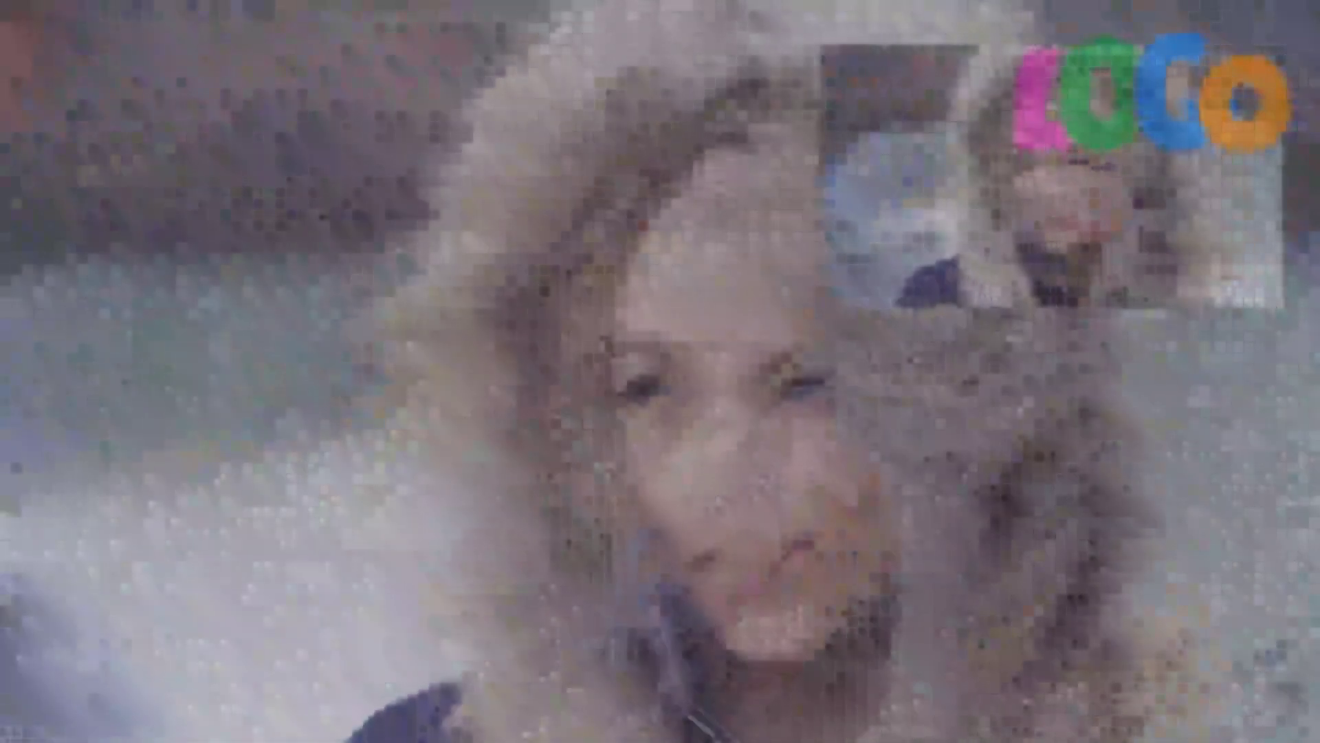
{"action": "mouse_move", "coordinate": [963, 687]}
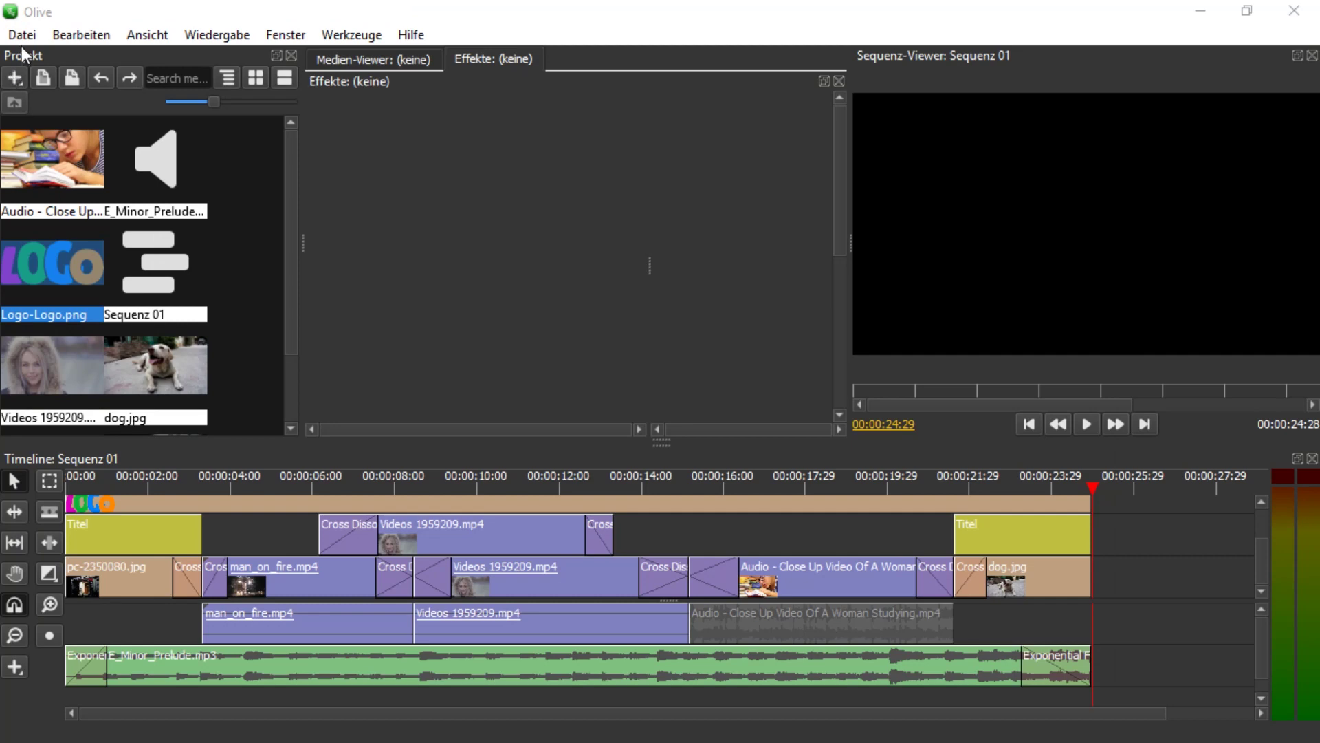
Reopen the export settings and lower the quality factor from 36.00 to 20
{"action": "left_click", "coordinate": [22, 35]}
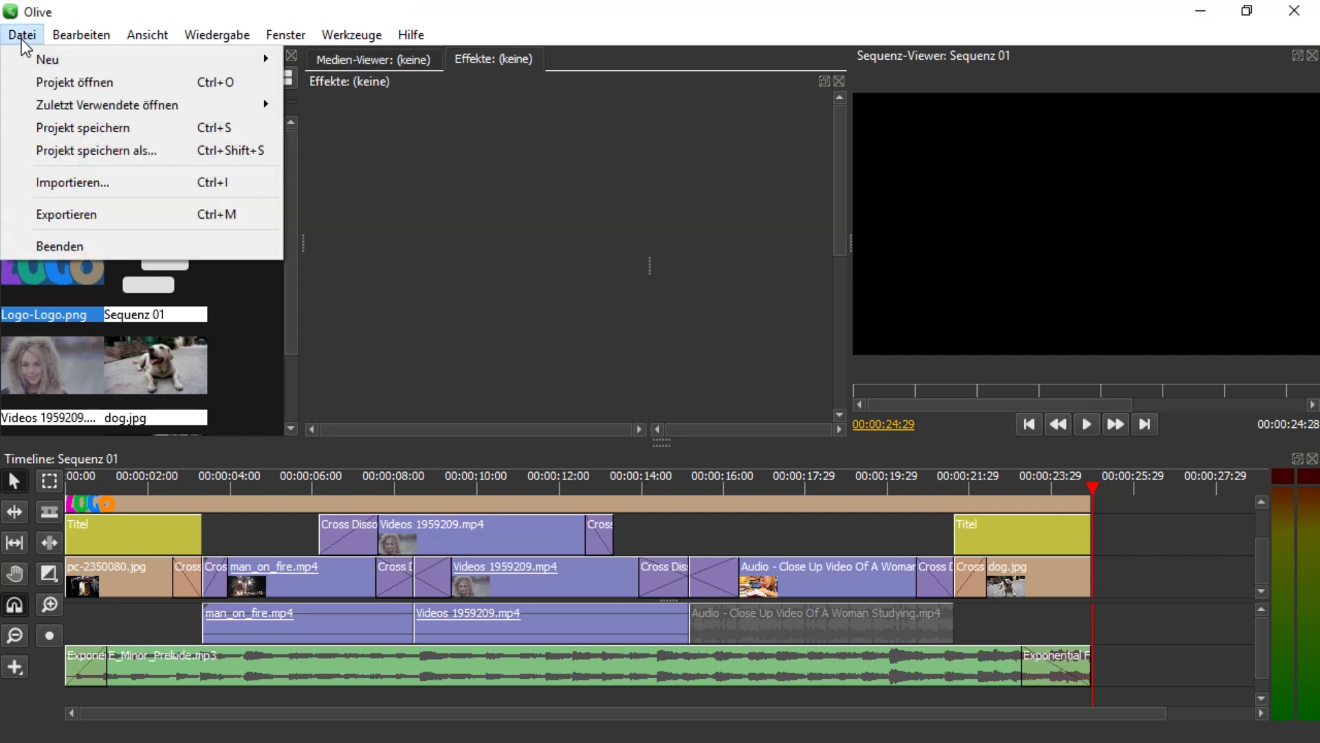
{"action": "left_click", "coordinate": [59, 214]}
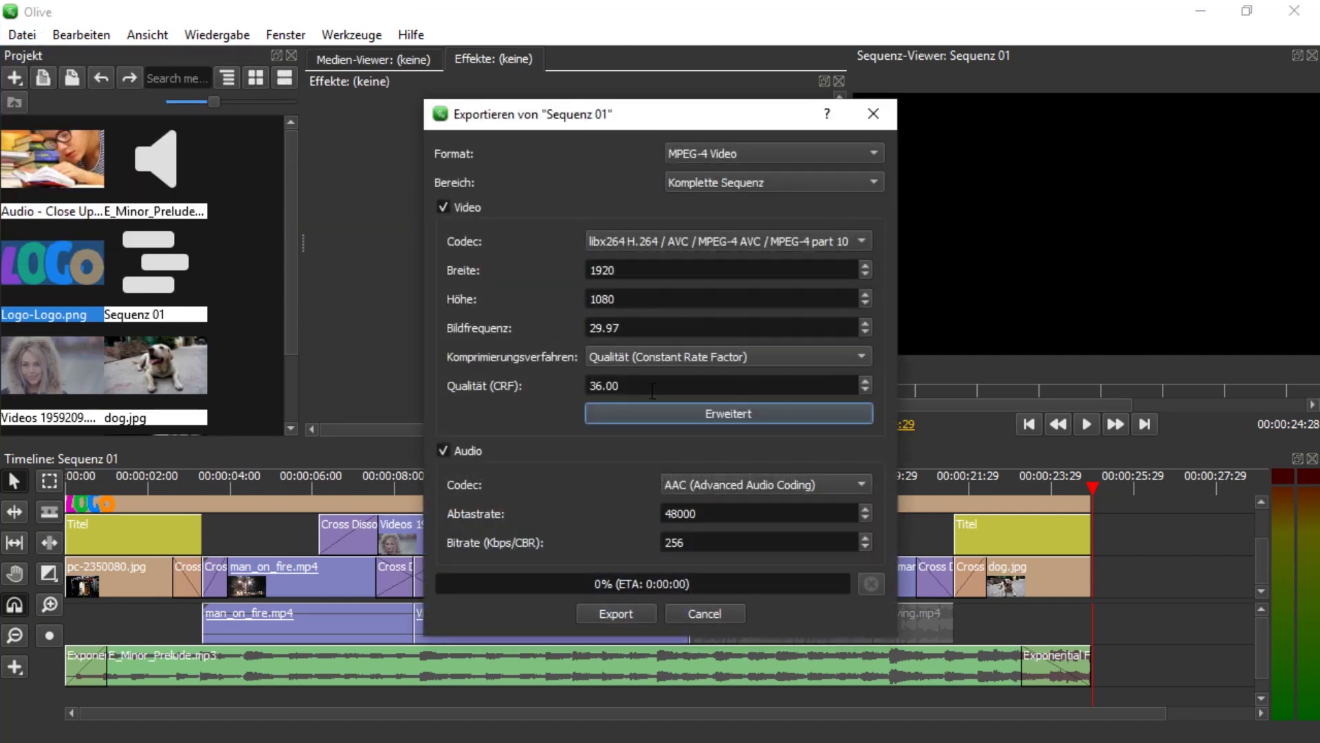
{"action": "left_click_drag", "start_coordinate": [649, 390], "coordinate": [581, 388]}
{"action": "type", "text": "15"}
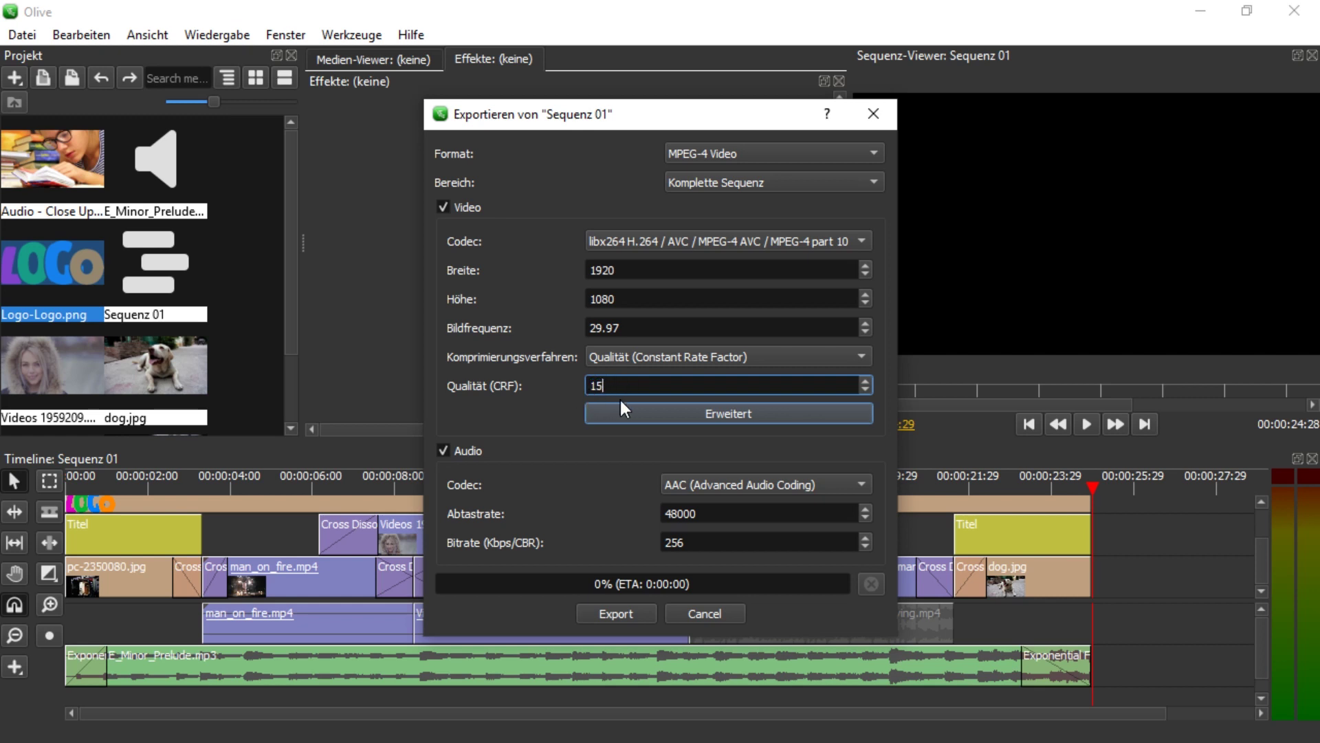
{"action": "left_click_drag", "start_coordinate": [634, 384], "coordinate": [572, 385]}
{"action": "left_click_drag", "start_coordinate": [597, 385], "coordinate": [581, 386]}
{"action": "type", "text": "15"}
Start the export, saving the file as exportde
{"action": "left_click", "coordinate": [625, 609]}
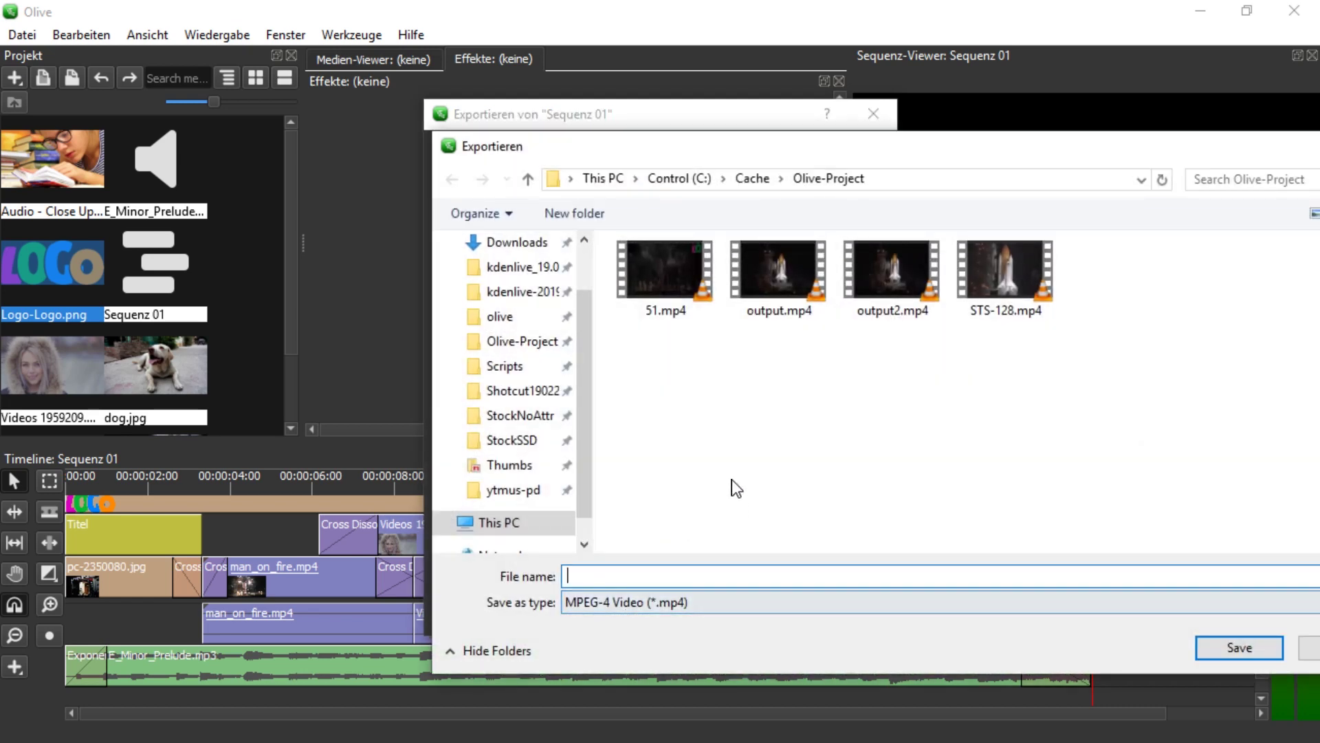
{"action": "type", "text": "exportde"}
{"action": "key", "text": "Return"}
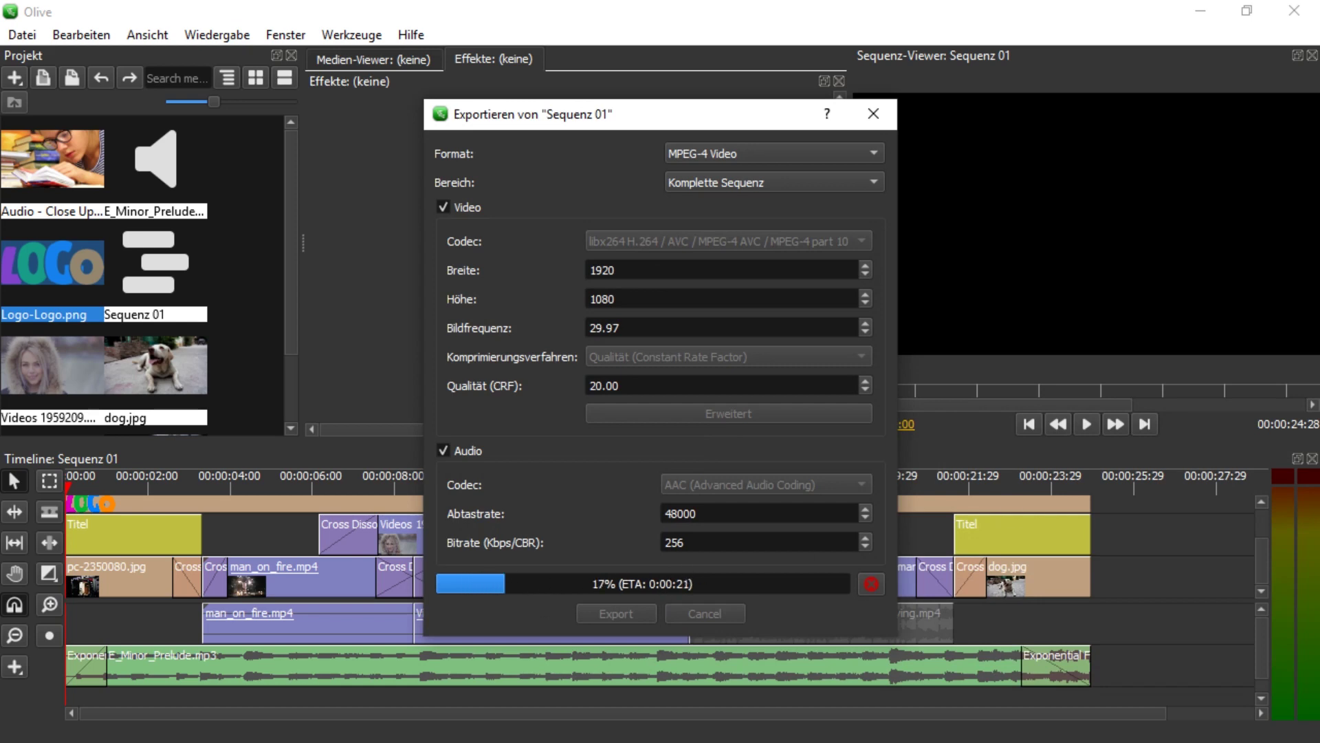
Bring up the Olive-Project folder, select exportde.mp4 and watch the export progress
{"action": "mouse_move", "coordinate": [1319, 206]}
{"action": "left_mouse_down"}
{"action": "mouse_move", "coordinate": [1083, 206]}
{"action": "mouse_move", "coordinate": [931, 187]}
{"action": "left_mouse_up"}
{"action": "left_click", "coordinate": [913, 345]}
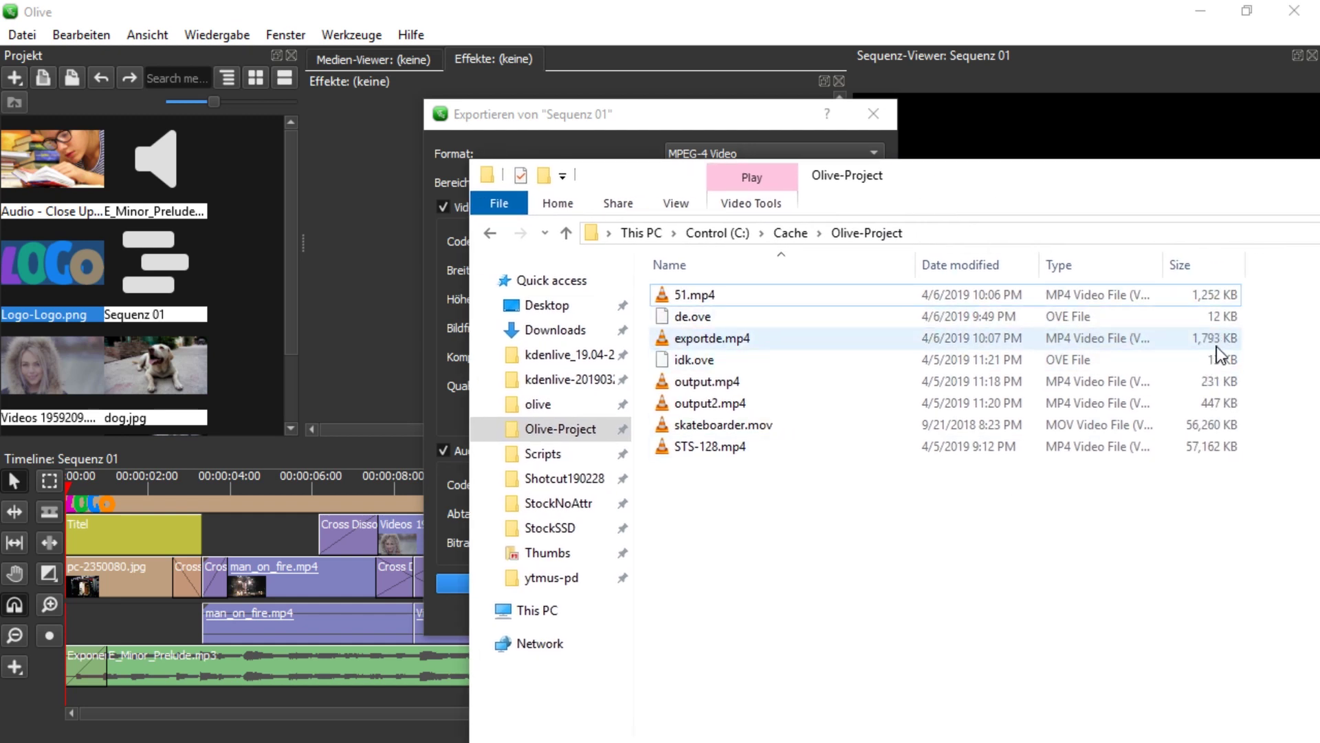
{"action": "left_click_drag", "start_coordinate": [1067, 184], "coordinate": [1319, 194]}
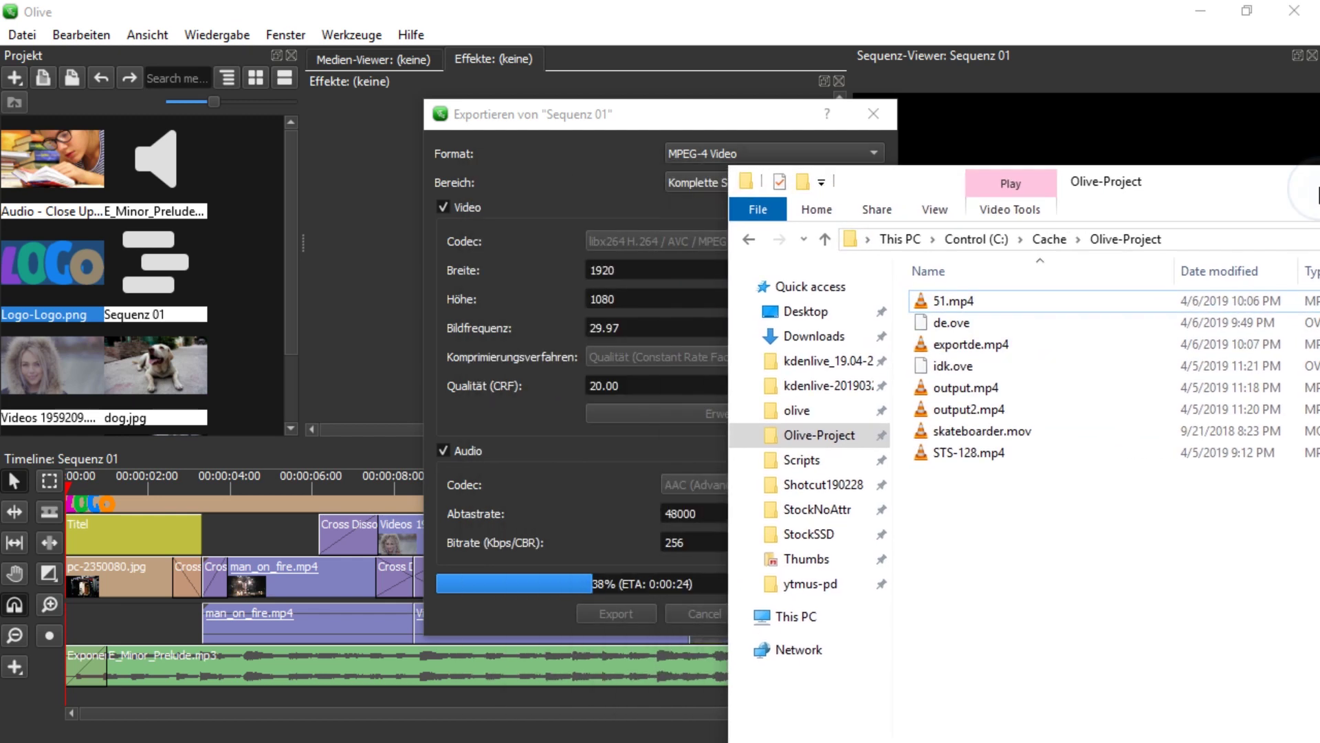